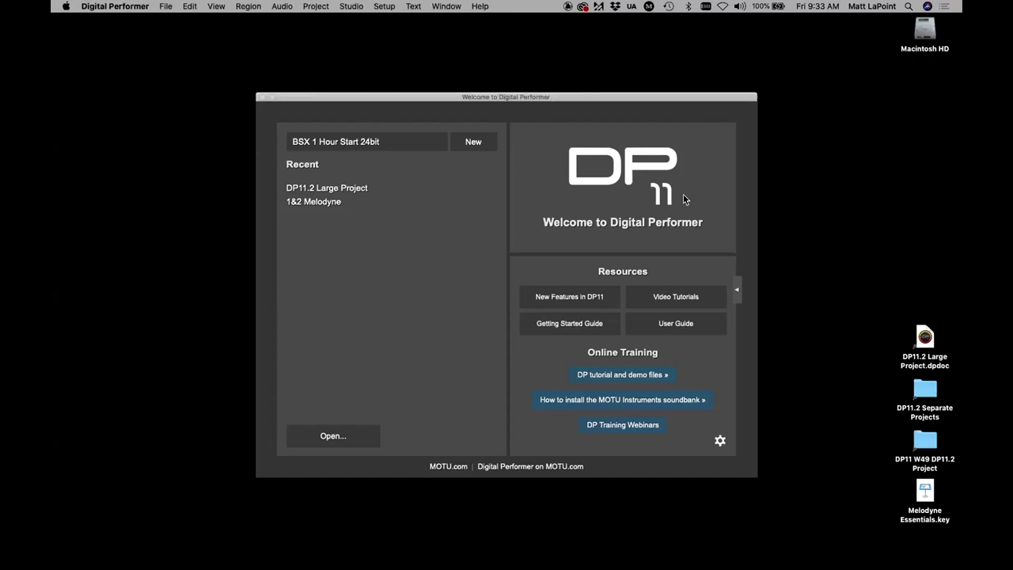
# Step: Open the DP11.2 Large Project document from the desktop
pyautogui.click(803, 206)
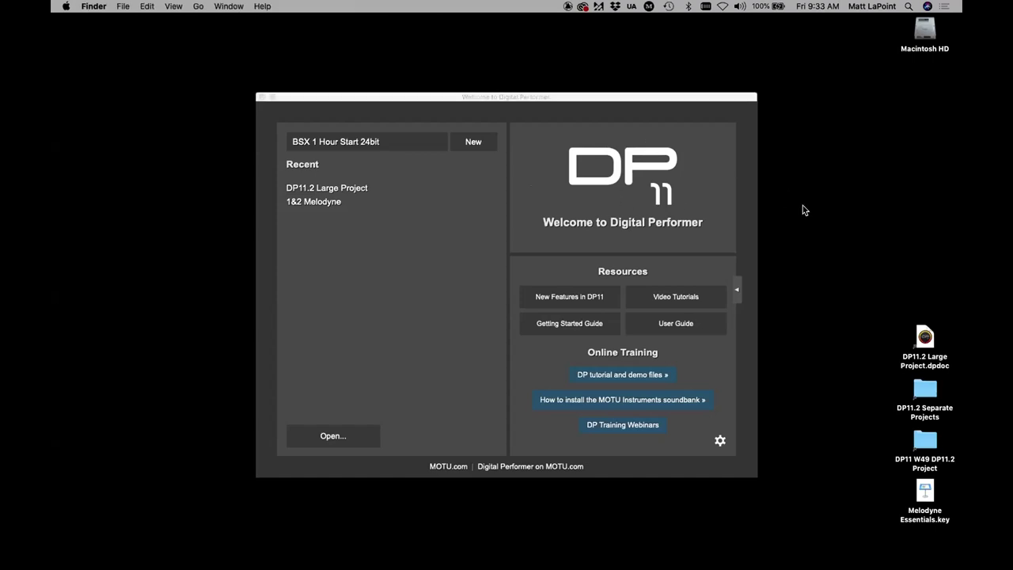
pyautogui.click(923, 339)
pyautogui.doubleClick(925, 338)
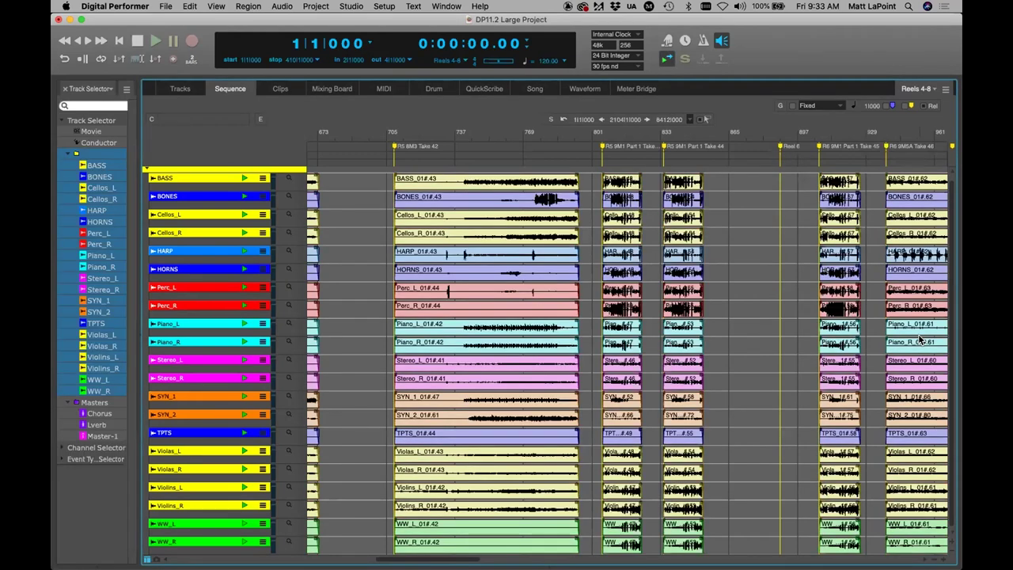
# Step: Place the playhead near measure 772, then copy every track's material from about measure 350 to measure 695
pyautogui.click(527, 133)
pyautogui.click(529, 133)
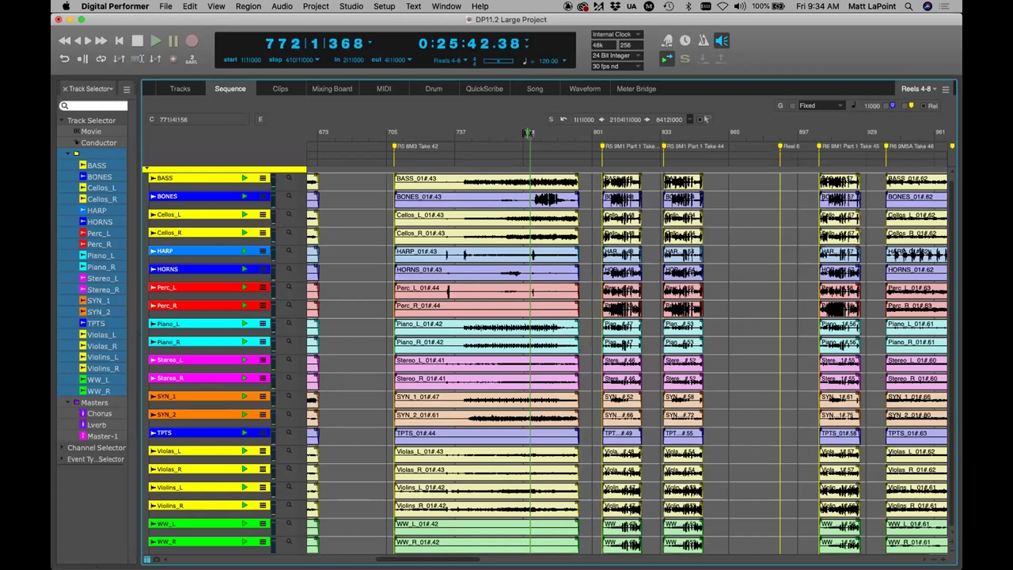
pyautogui.press('super+bracketleft')
pyautogui.press('super+bracketleft')
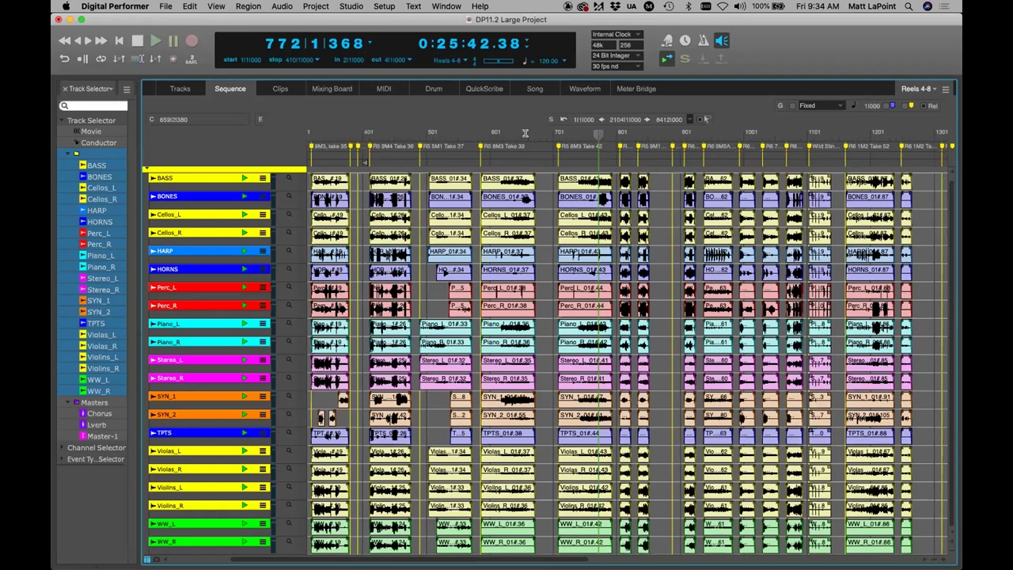
pyautogui.moveTo(329, 135); pyautogui.dragTo(548, 136)
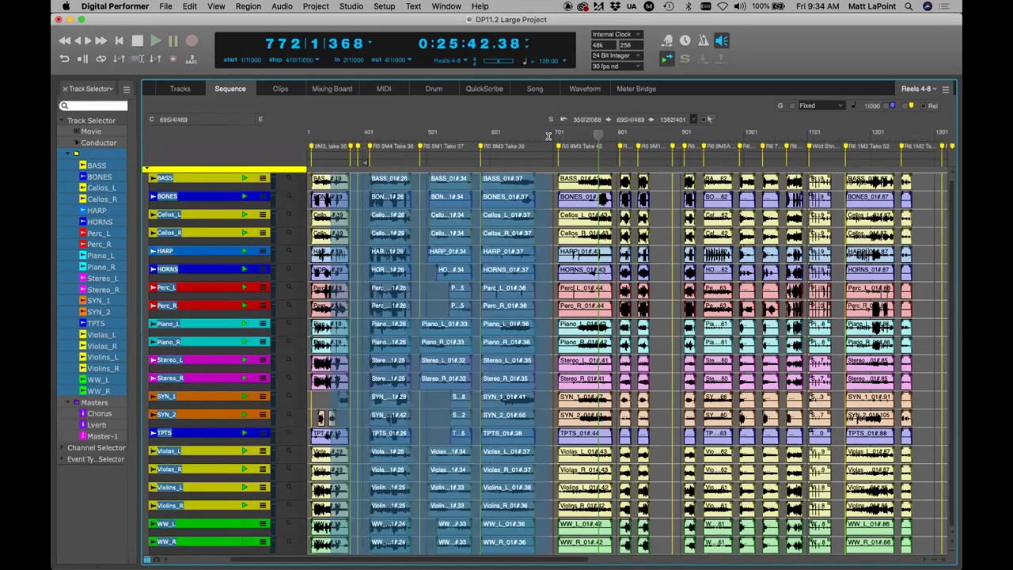
pyautogui.press('super+c')
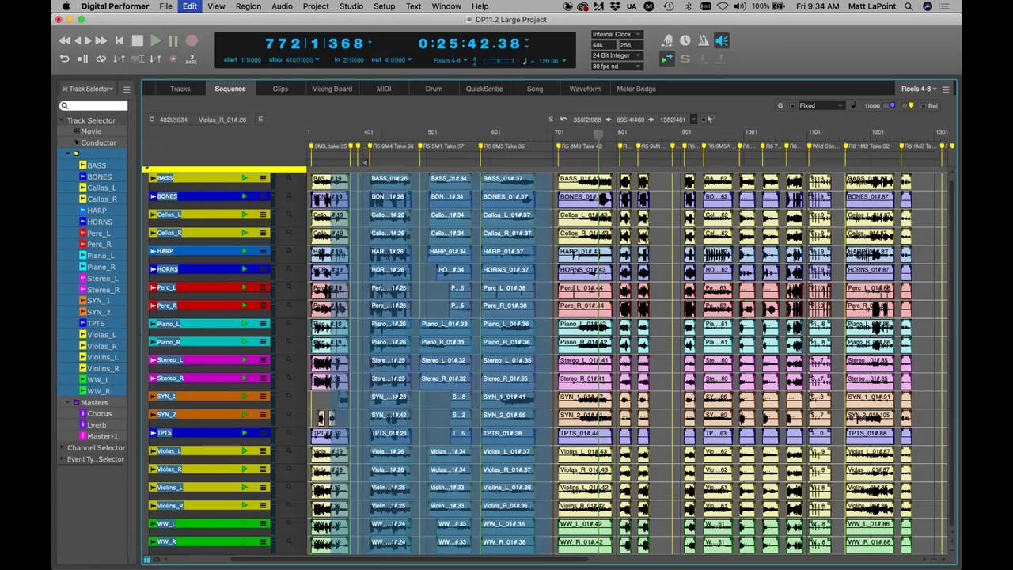
# Step: Paste the copied material on all tracks into the empty area after the last take, at about measure 2639
pyautogui.click(655, 555)
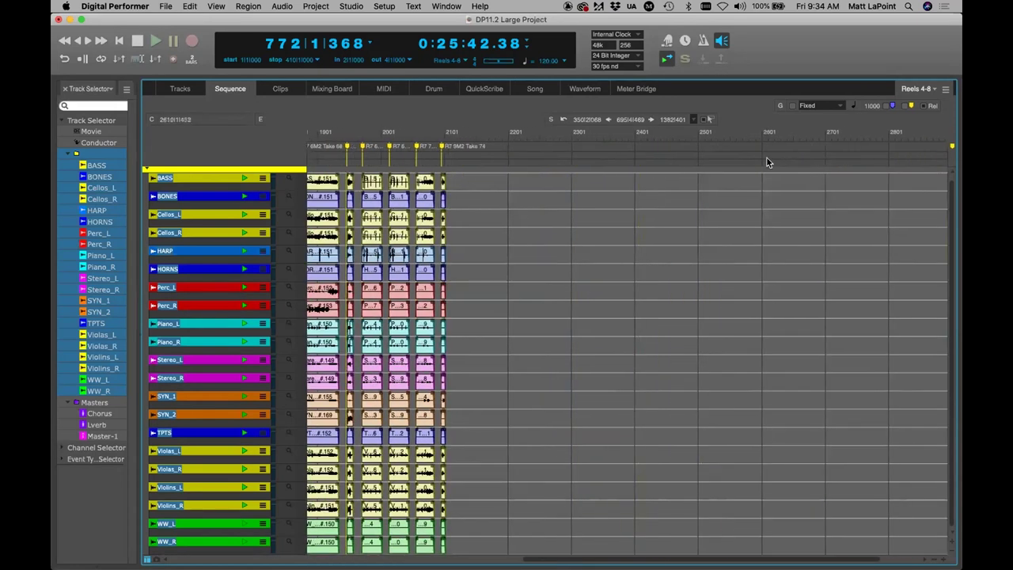
pyautogui.moveTo(785, 139); pyautogui.dragTo(824, 132)
pyautogui.press('super+v')
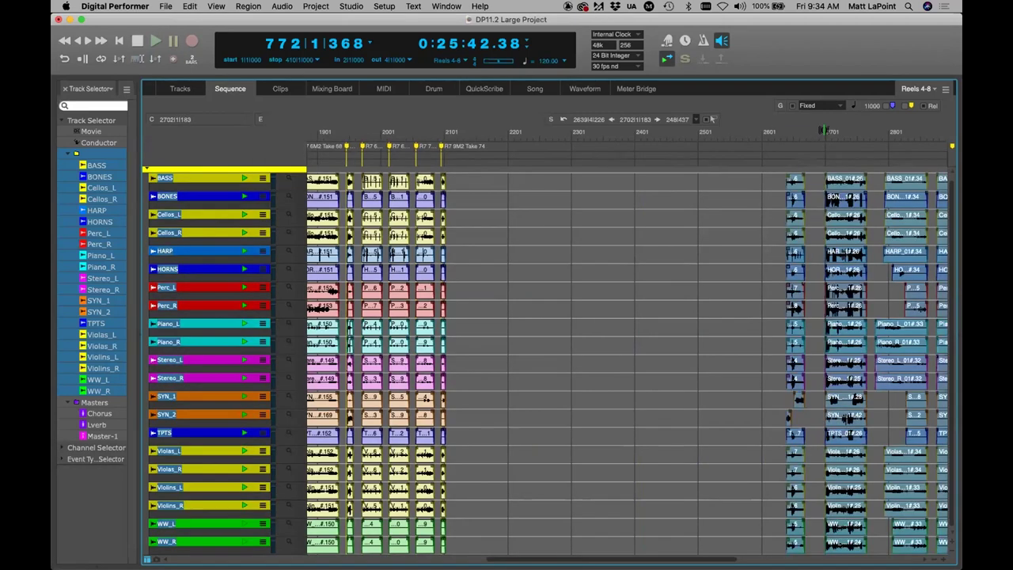
# Step: Undo the last paste and close the project without saving its changes
pyautogui.press('super+z')
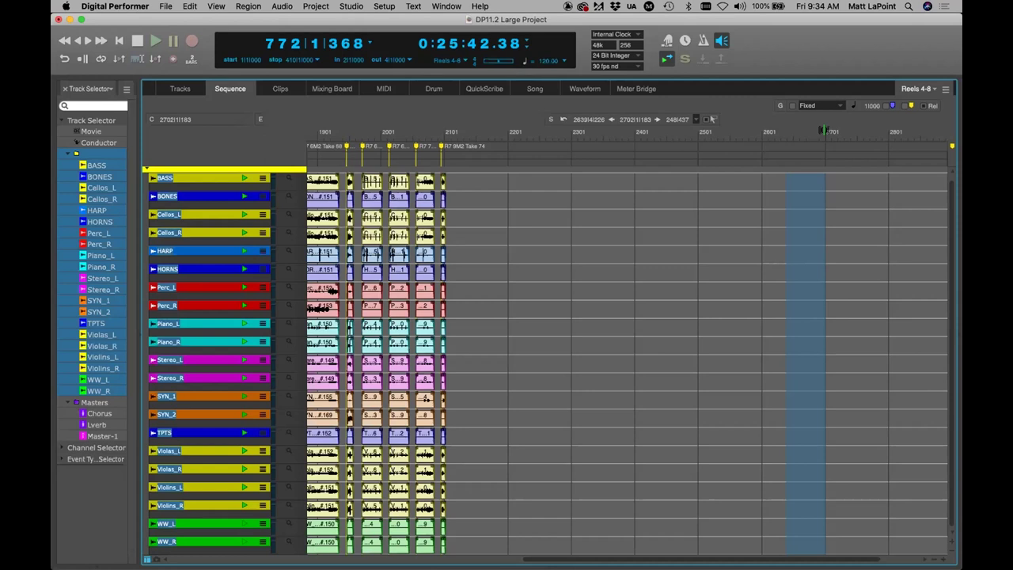
pyautogui.press('super+q')
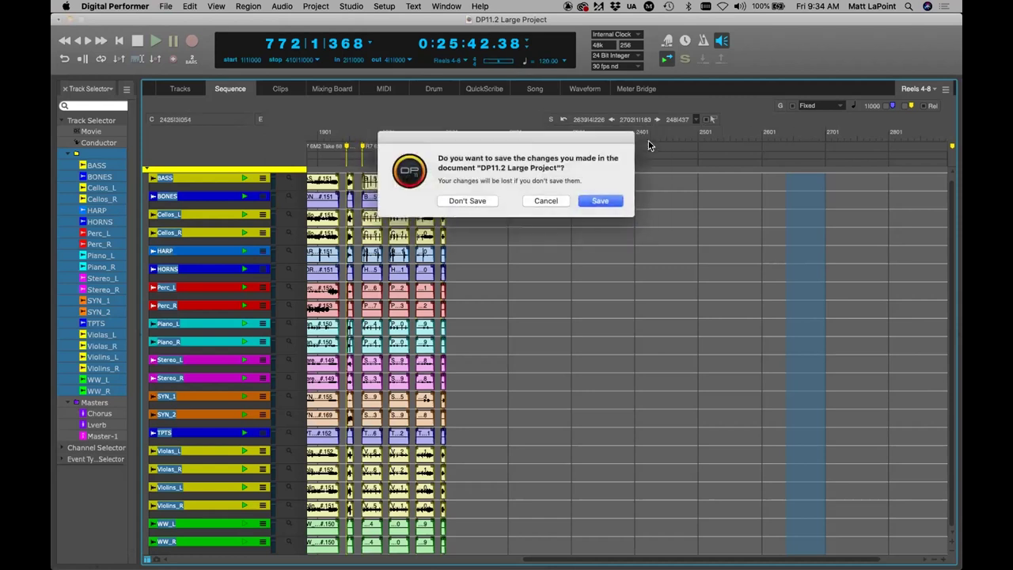
pyautogui.press('super+d')
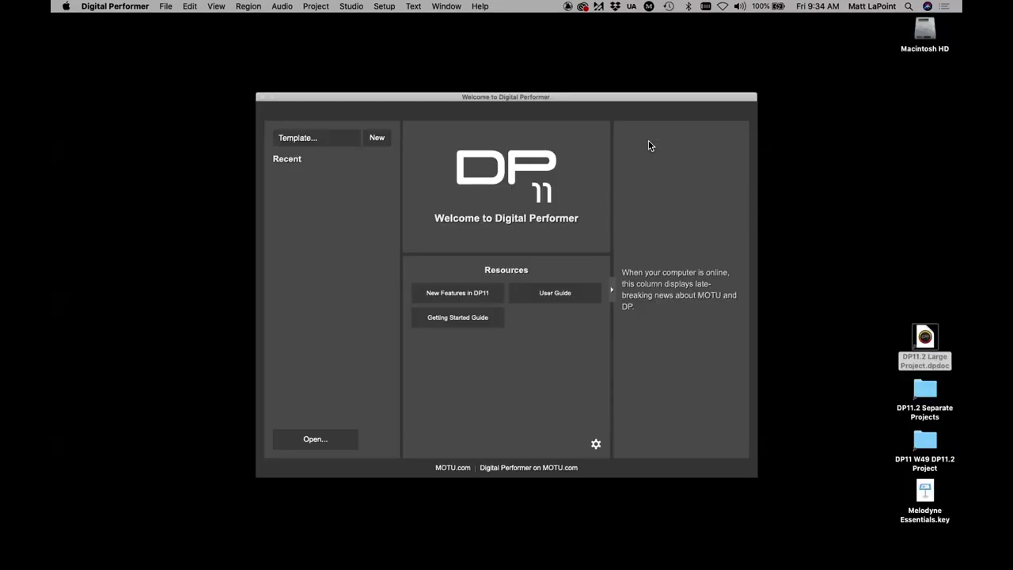
# Step: Open the 1&2 Melodyne project from its folder inside DP11.2 Separate Projects
pyautogui.doubleClick(924, 389)
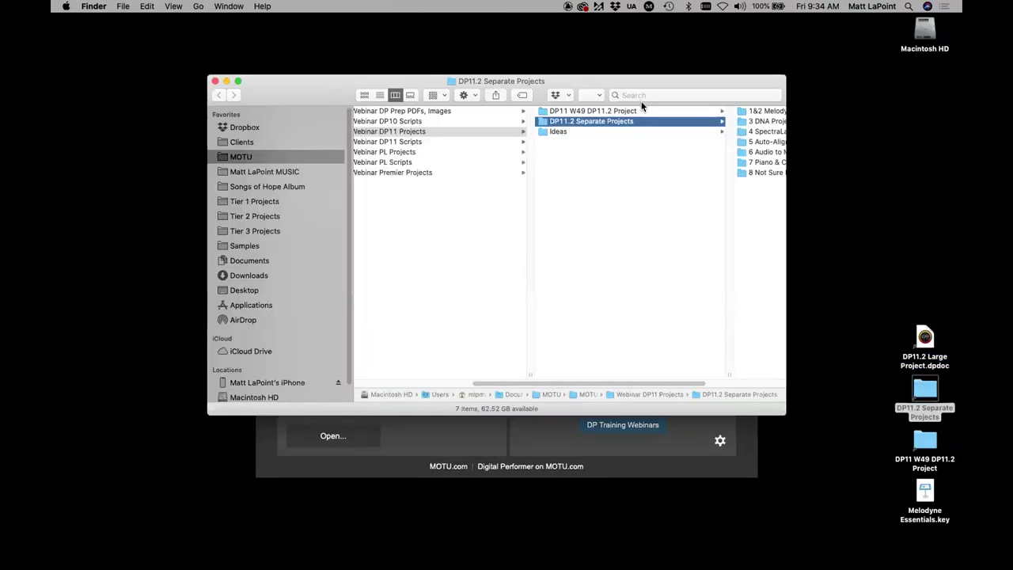
pyautogui.click(736, 112)
pyautogui.doubleClick(667, 112)
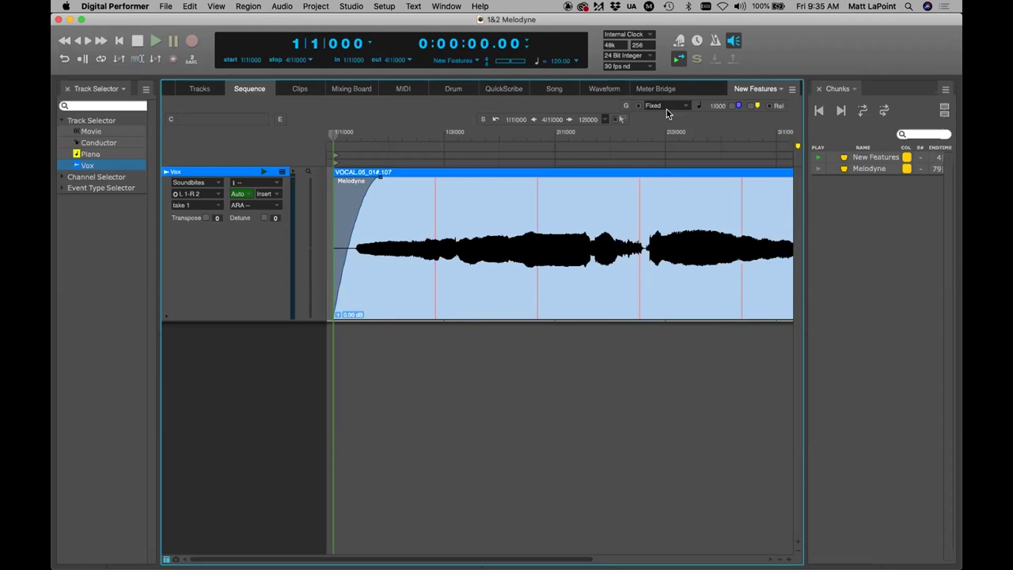
pyautogui.click(165, 6)
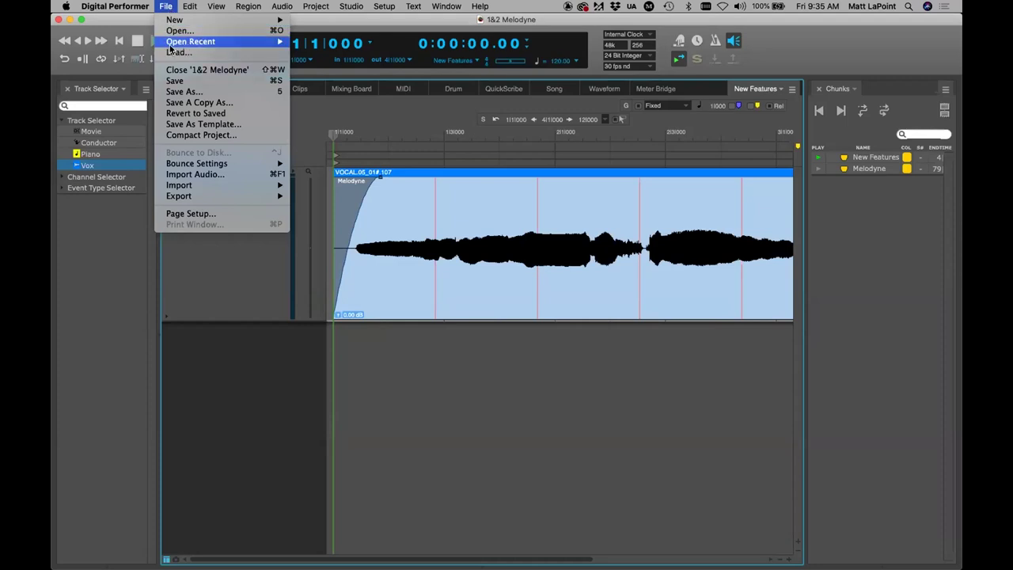
pyautogui.click(174, 7)
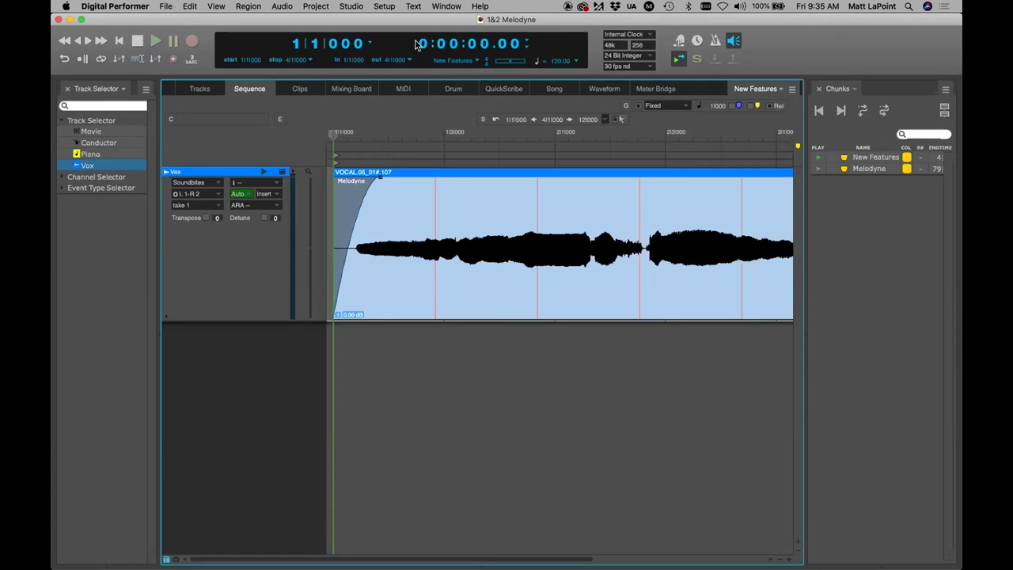
# Step: Show the Piano track in the MIDI editor and set the grid to Auto, with the playhead at 1|2|000
pyautogui.click(403, 88)
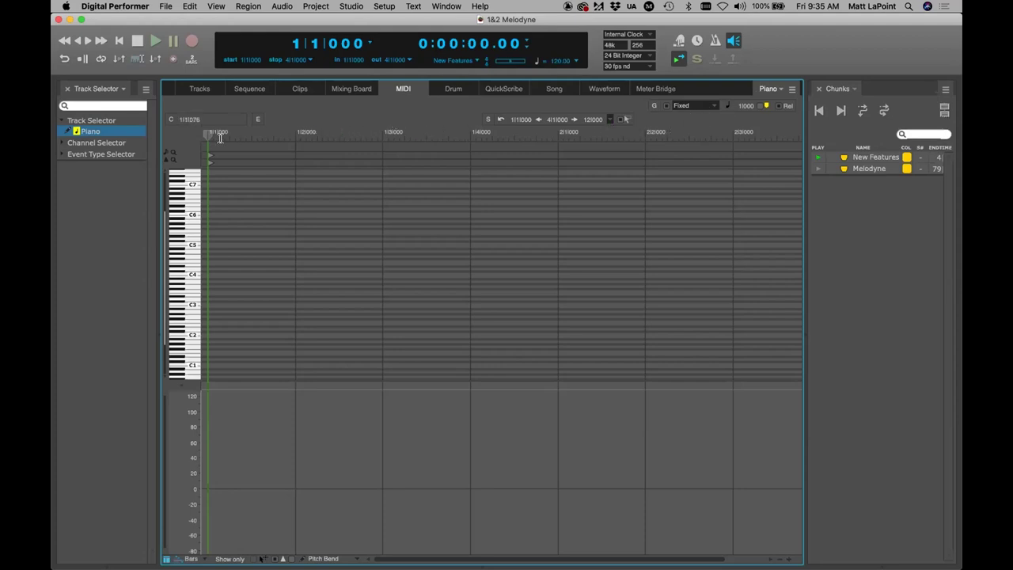
pyautogui.click(704, 106)
pyautogui.click(712, 88)
pyautogui.press('space')
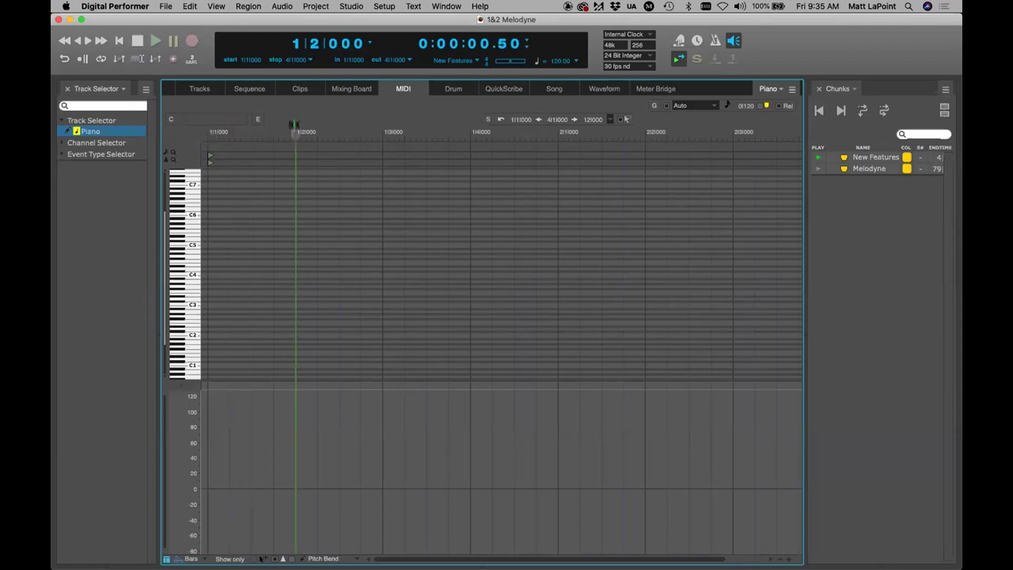
pyautogui.moveTo(293, 124); pyautogui.dragTo(295, 160)
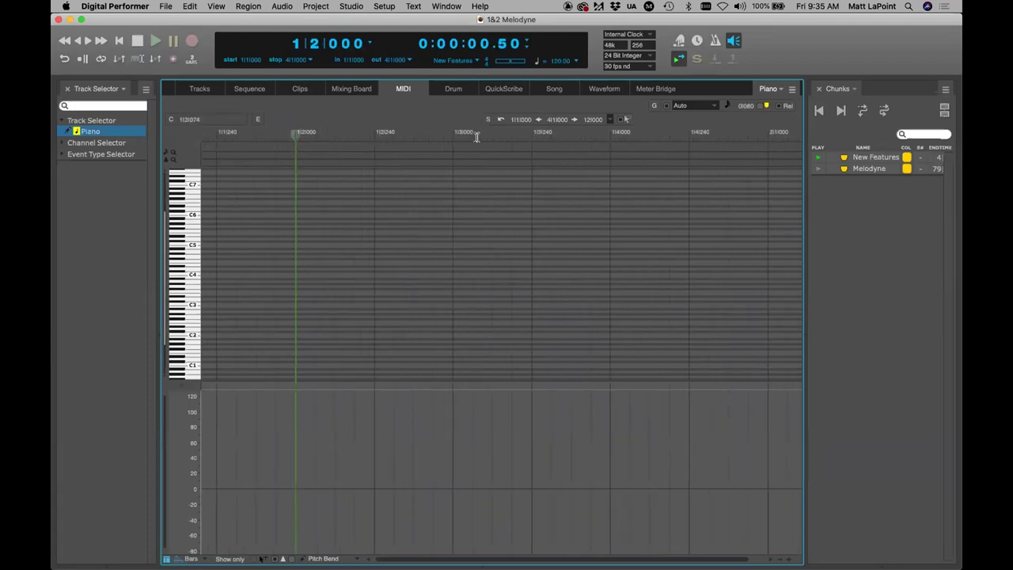
# Step: Set the MIDI editor's grid to Auto Triplet and return the playhead to the start of the sequence
pyautogui.click(693, 105)
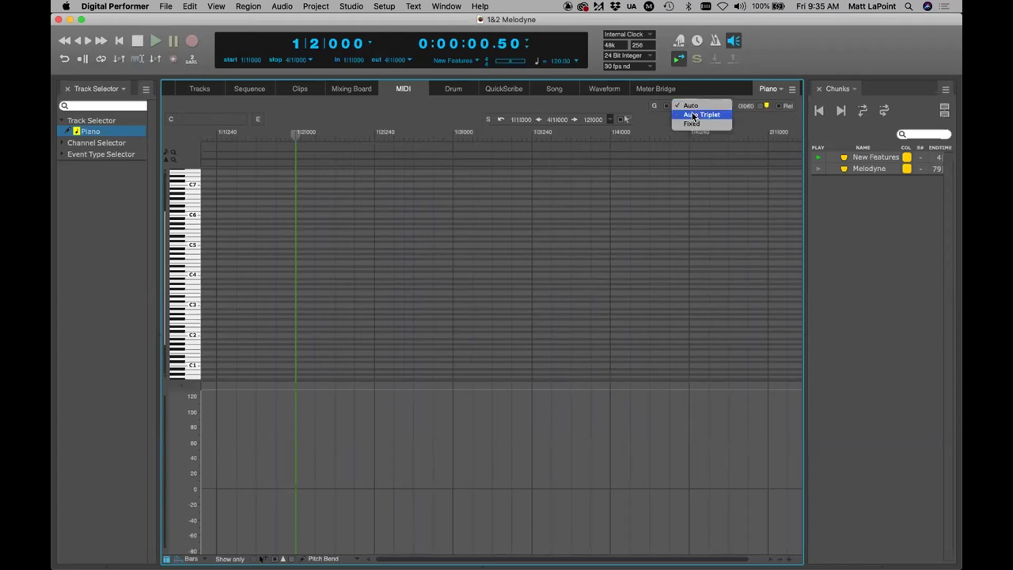
pyautogui.click(693, 115)
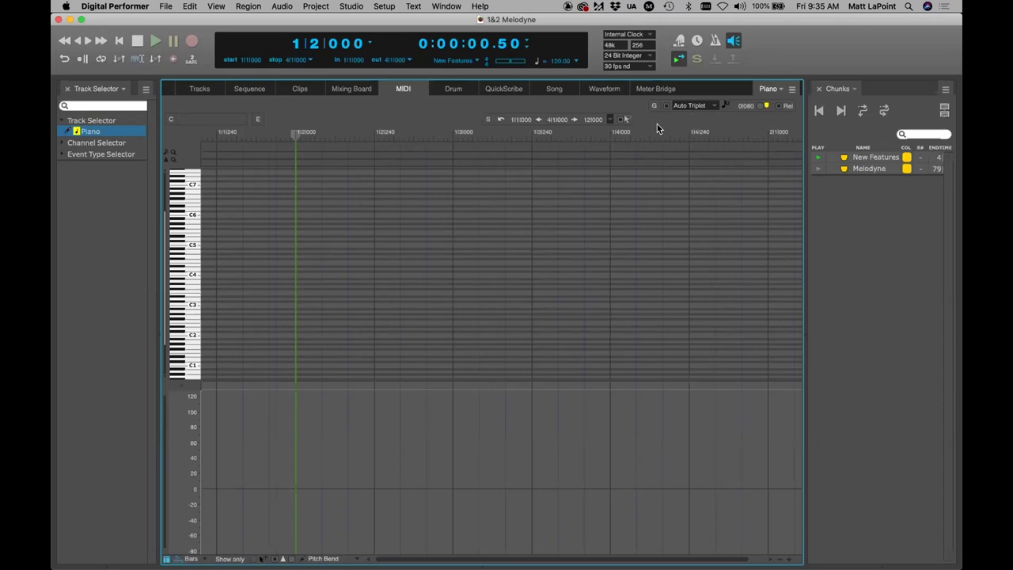
pyautogui.click(121, 40)
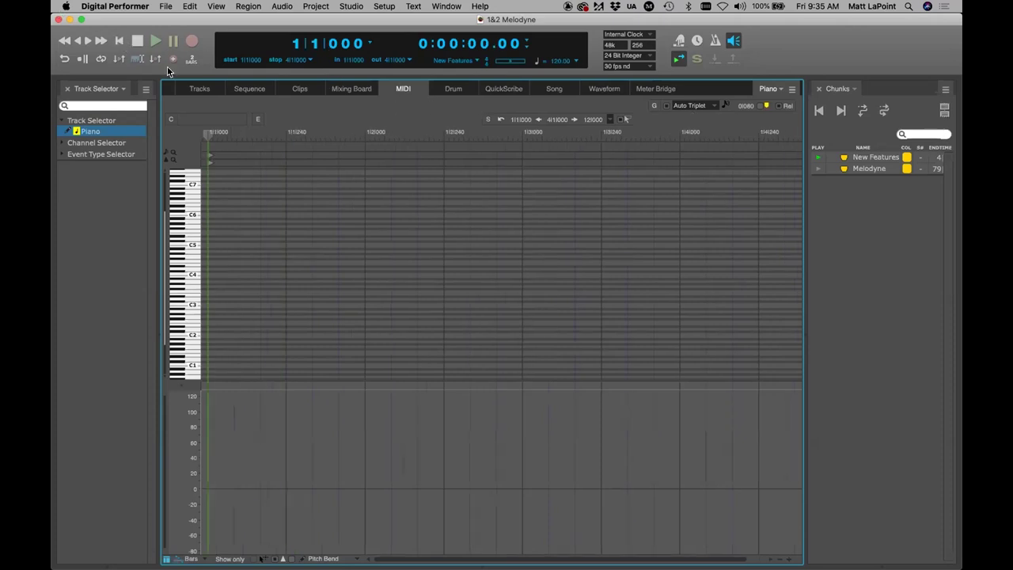
pyautogui.press('super+bracketleft')
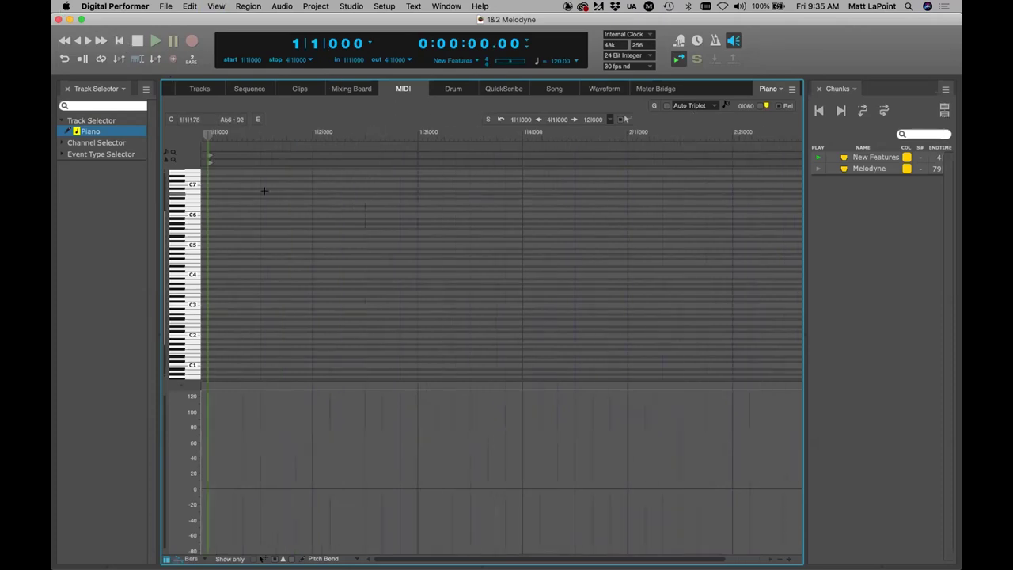
pyautogui.press('super+bracketleft')
pyautogui.press('super+bracketleft')
pyautogui.press('super+bracketleft')
pyautogui.press('super+bracketright')
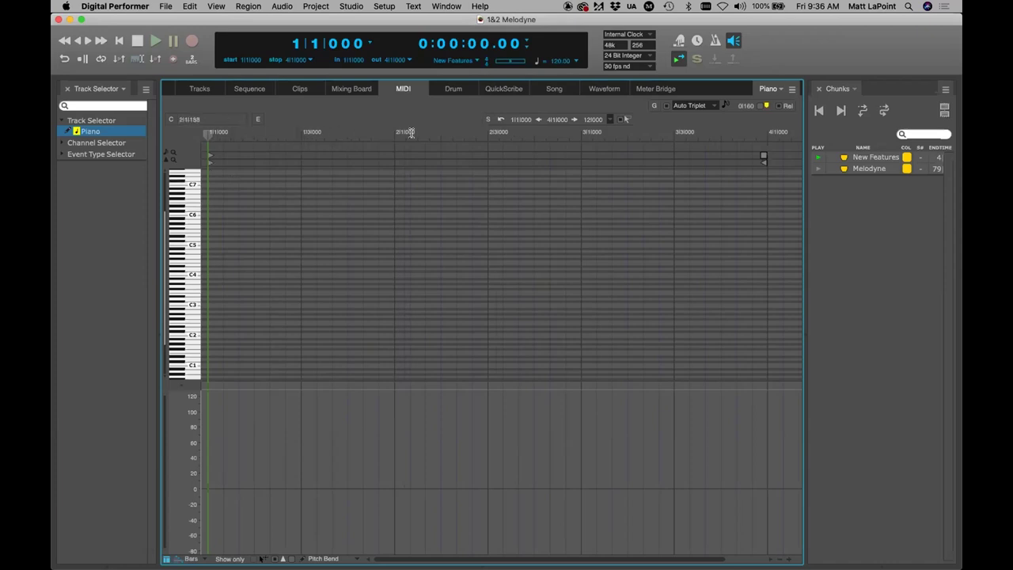
pyautogui.press('super+bracketright')
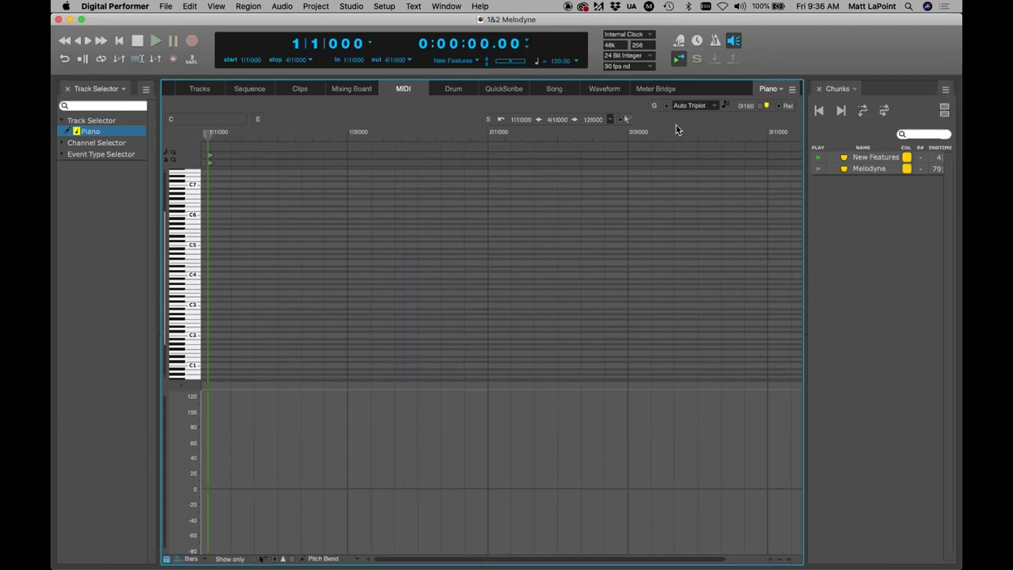
# Step: Search the Commands list for "tripl" to find the Auto Triplet grid command, then close the list
pyautogui.click(384, 7)
pyautogui.click(400, 31)
pyautogui.write('tri')
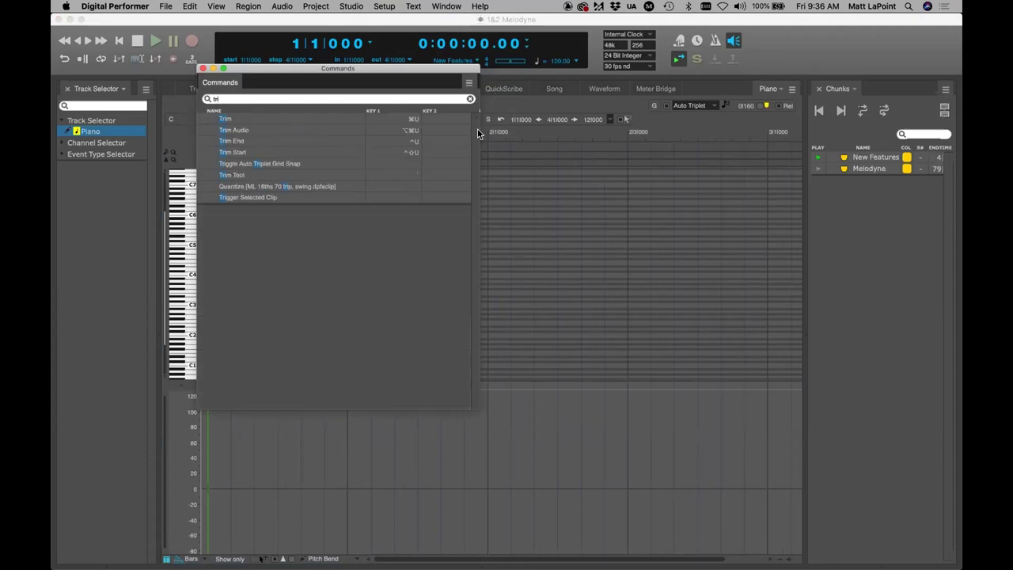
pyautogui.write('p')
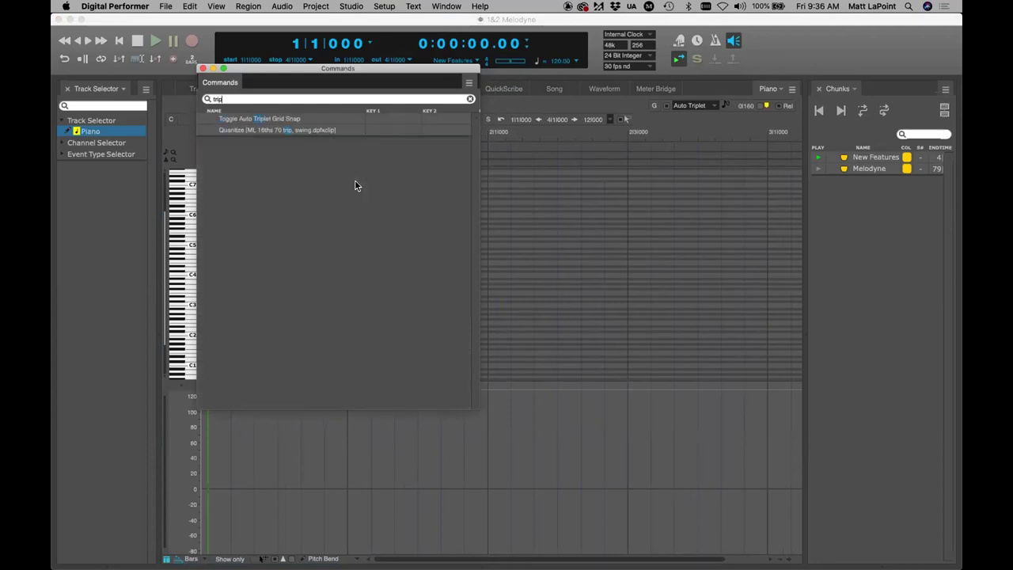
pyautogui.write('l')
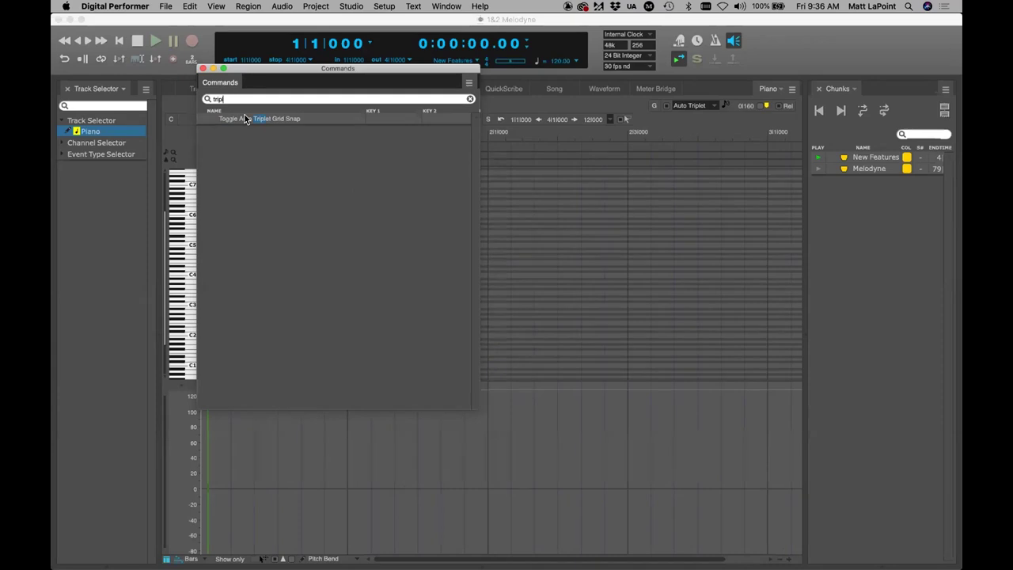
pyautogui.click(202, 69)
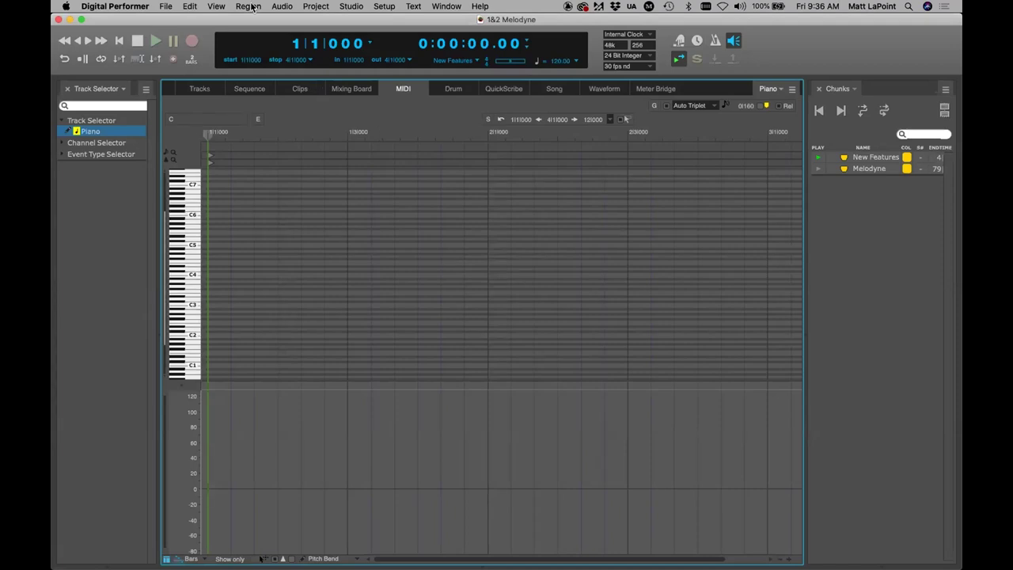
# Step: Open the MIDI Options preferences and examine the MIDI Patch Thru modes and the Patch Thru in background option
pyautogui.click(121, 6)
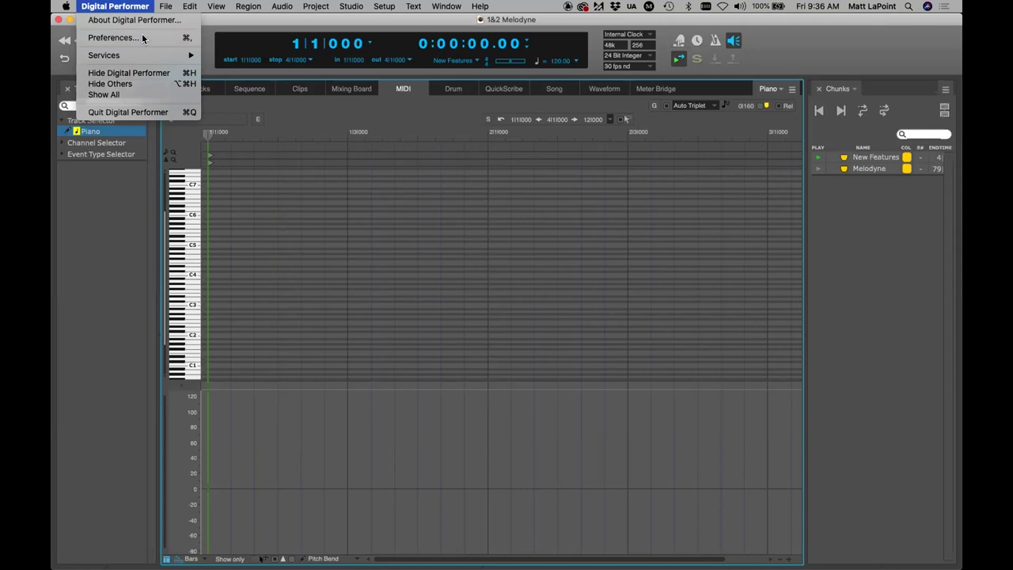
pyautogui.click(143, 38)
pyautogui.scroll(-3, 388, 230)
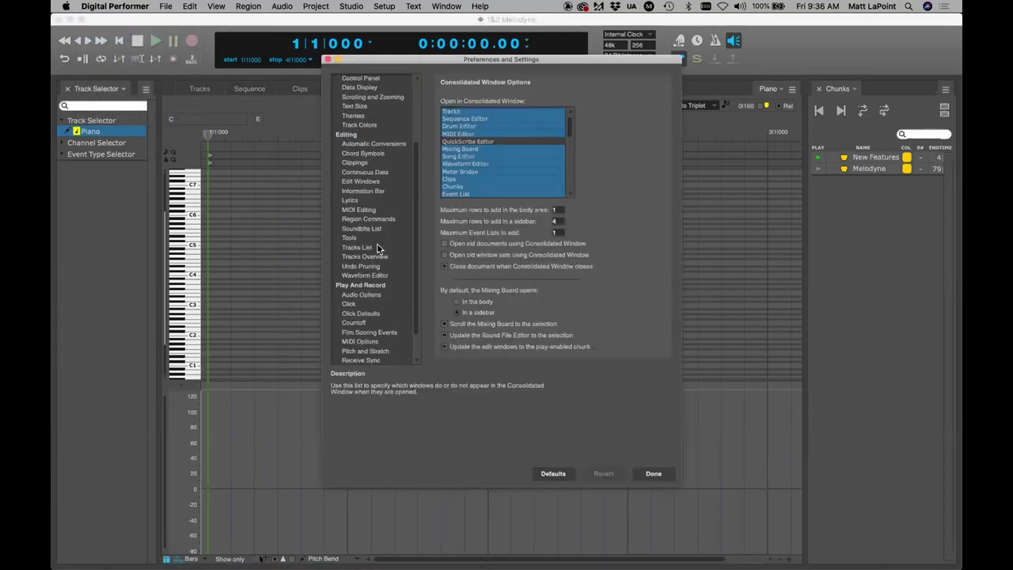
pyautogui.scroll(3, 378, 244)
pyautogui.scroll(-4, 388, 262)
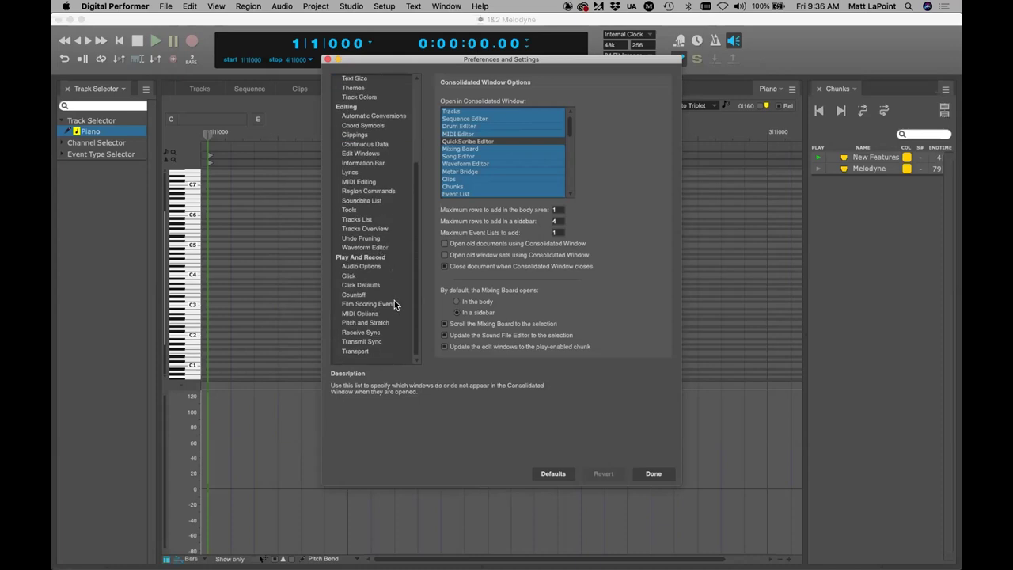
pyautogui.click(360, 313)
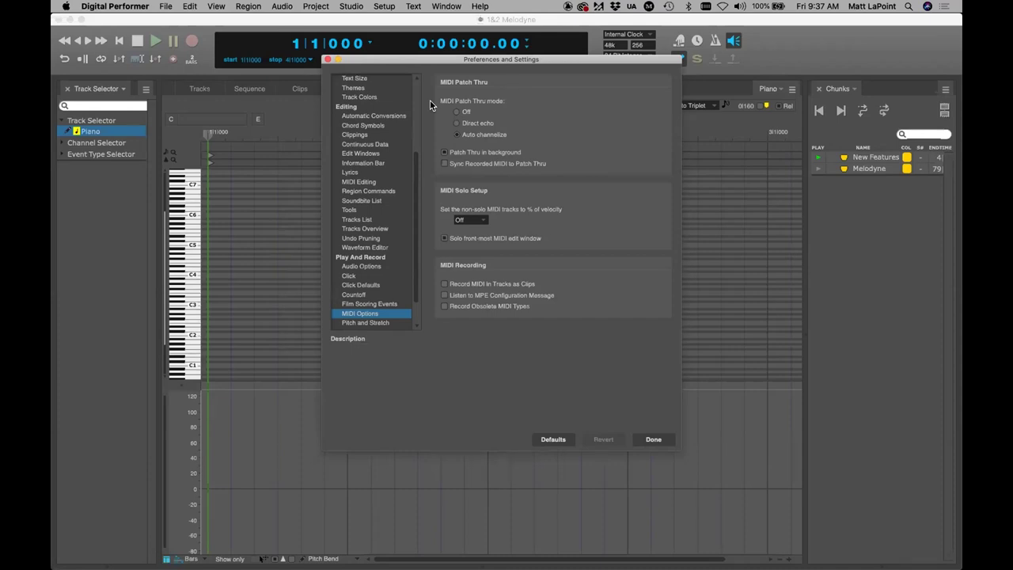
pyautogui.moveTo(504, 143)
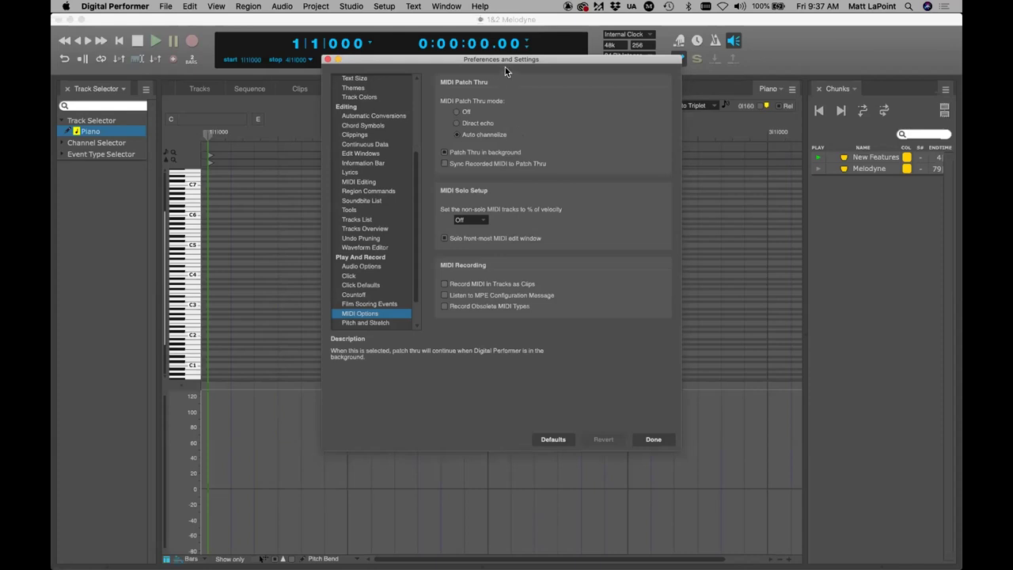
pyautogui.moveTo(505, 67); pyautogui.dragTo(502, 68)
pyautogui.moveTo(455, 131)
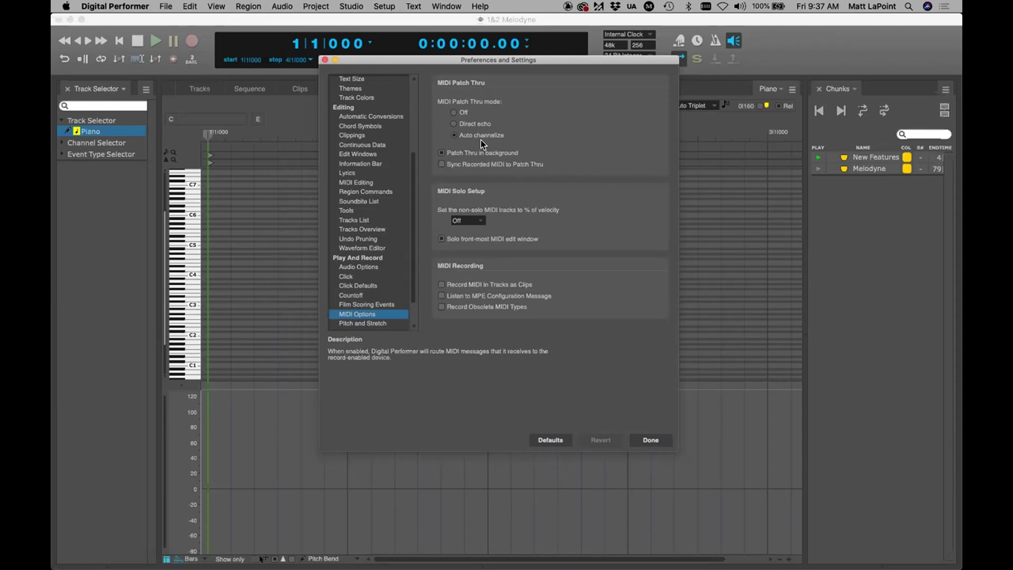
pyautogui.moveTo(466, 148)
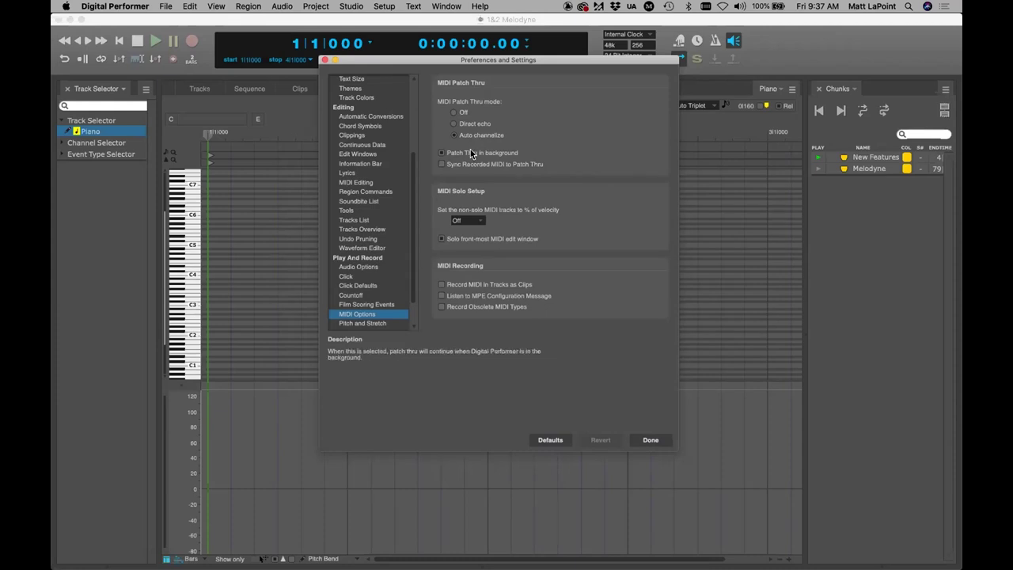
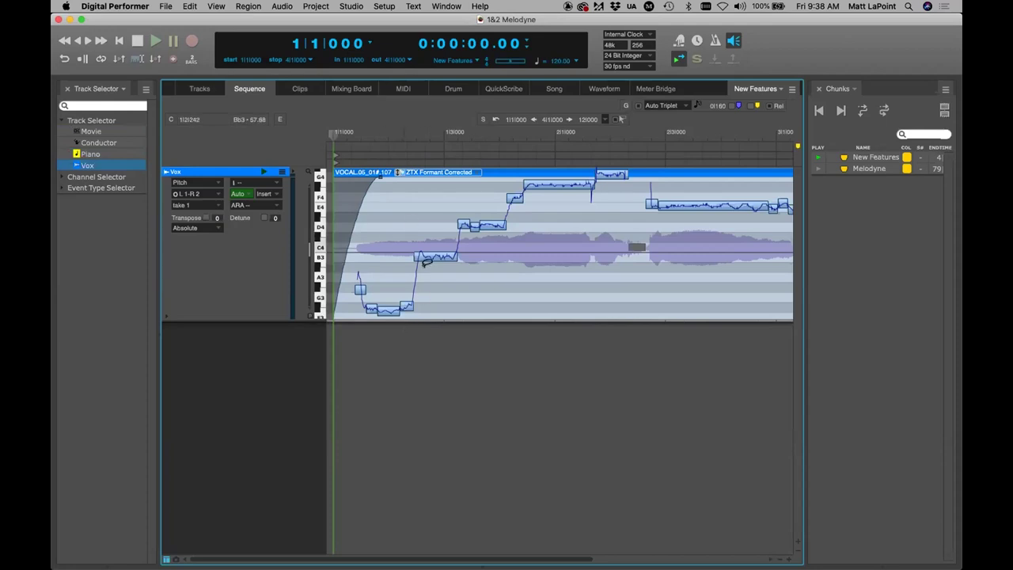
# Step: Enlarge the Vox track in the Sequence editor and switch its display from the Pitch layer to Soundbites
pyautogui.moveTo(258, 315); pyautogui.dragTo(257, 394)
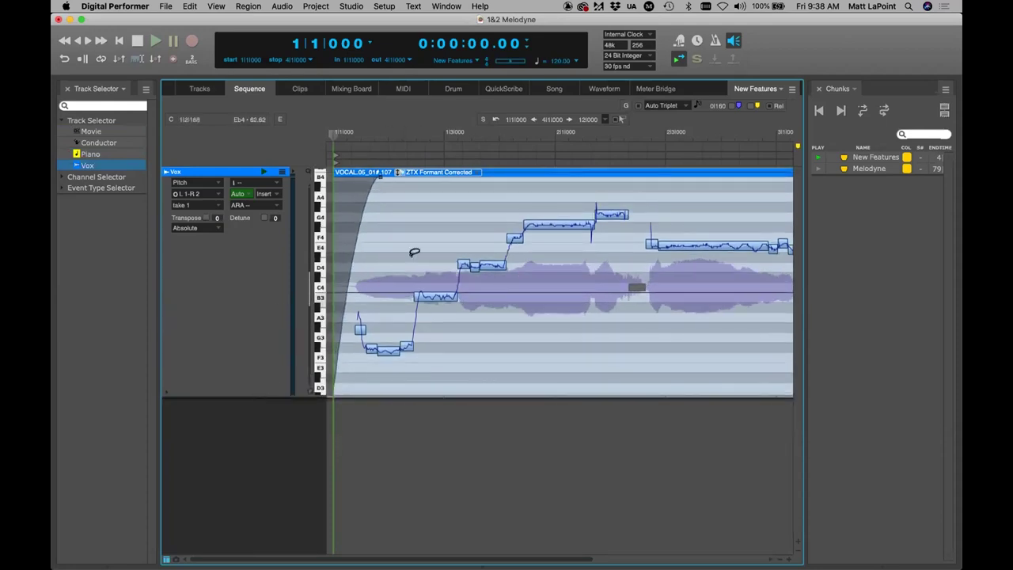
pyautogui.click(531, 174)
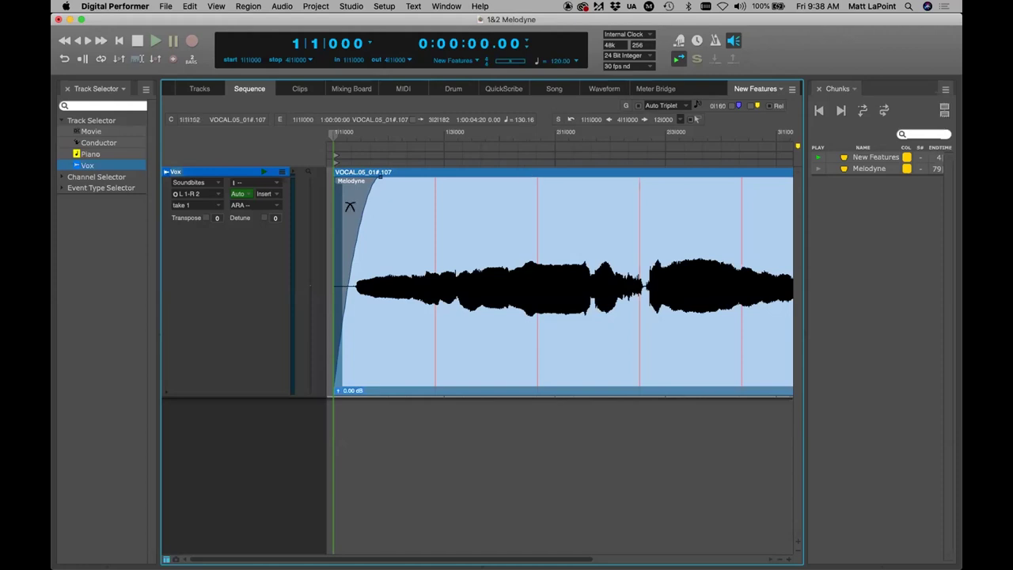
pyautogui.click(211, 184)
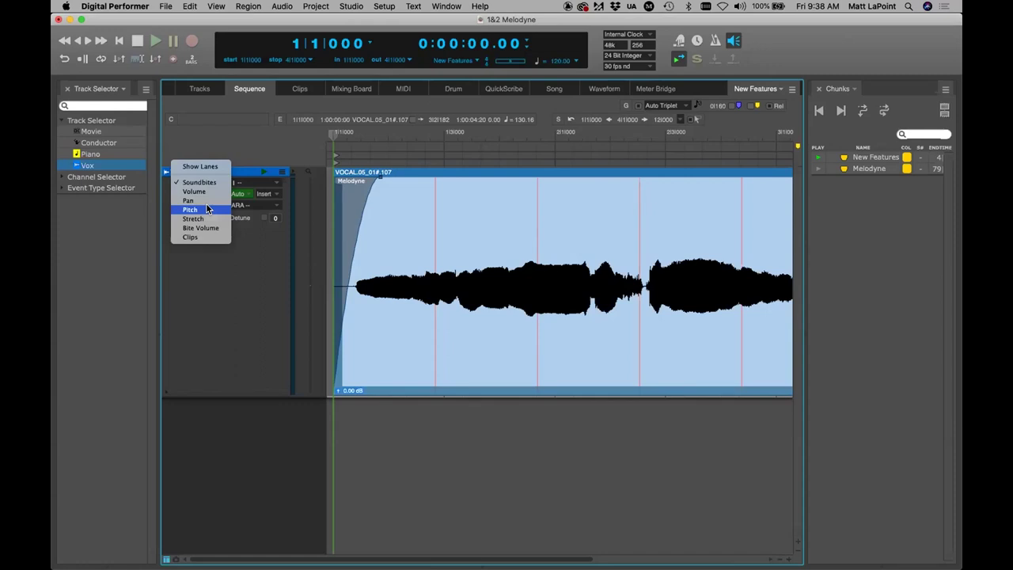
pyautogui.click(283, 153)
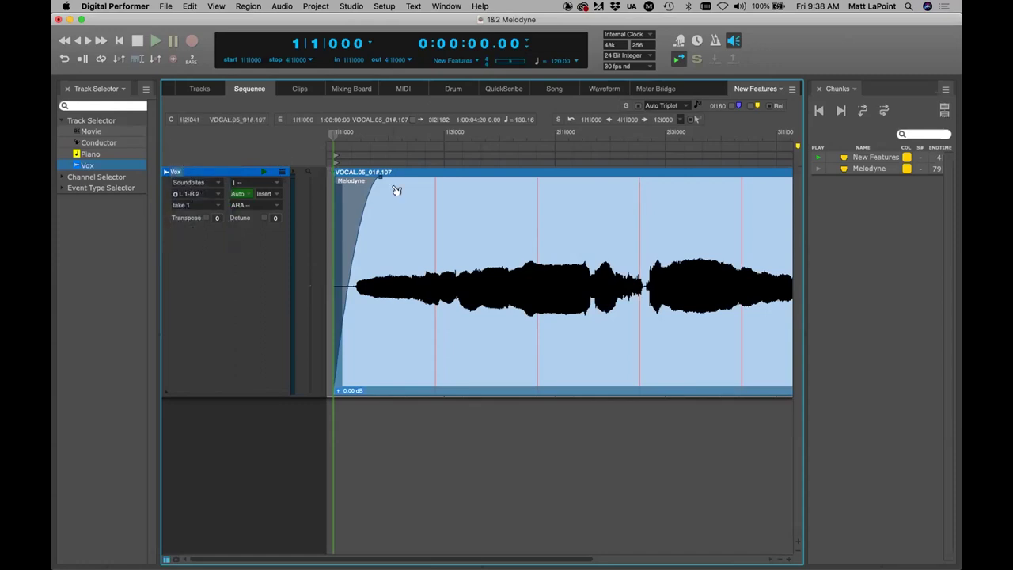
pyautogui.click(215, 183)
pyautogui.click(229, 373)
# Step: Reduce the Vox track's height and show a Pitch lane below it, brought to the range of the vocal notes
pyautogui.moveTo(240, 394); pyautogui.dragTo(261, 301)
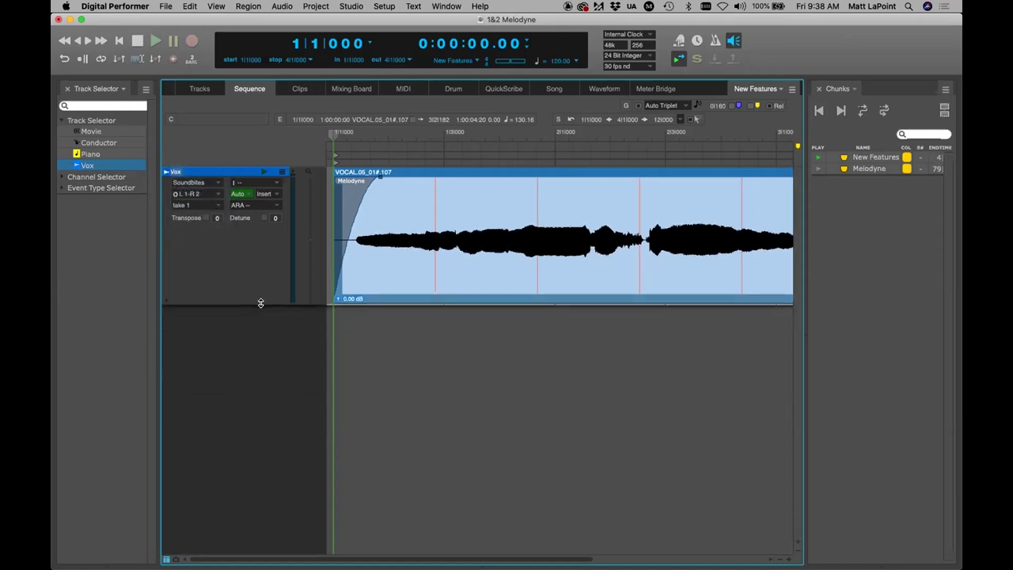
pyautogui.click(164, 304)
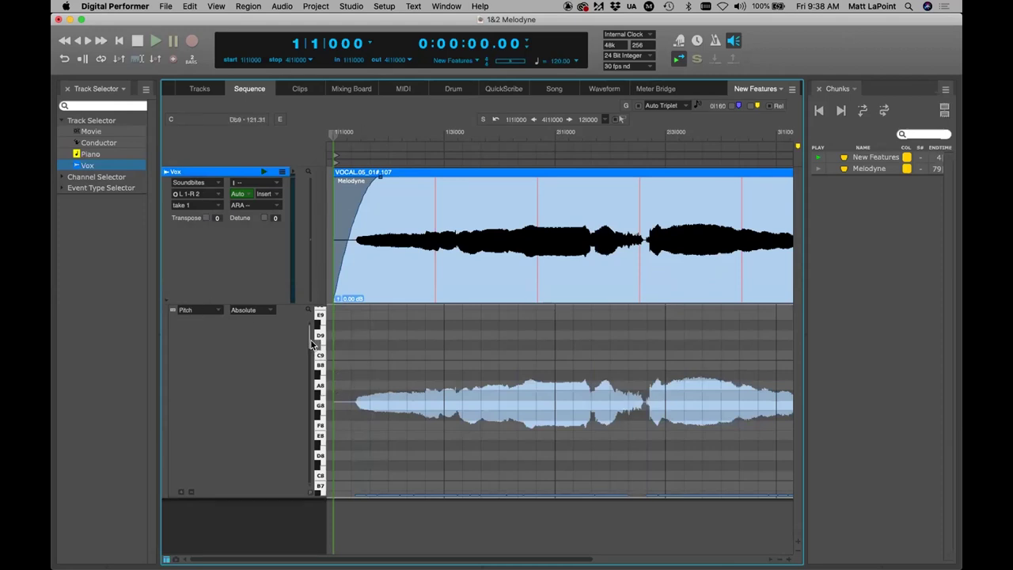
pyautogui.moveTo(312, 342); pyautogui.dragTo(311, 408)
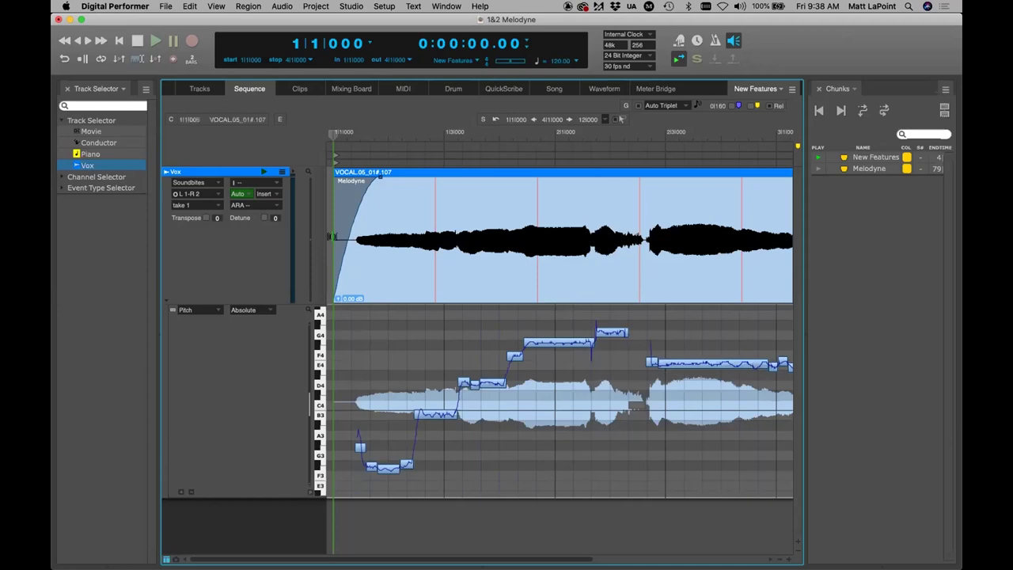
# Step: Play the opening of the Vox track, trim the soundbite's start to about 1|2|324 and undo the trim
pyautogui.press('space')
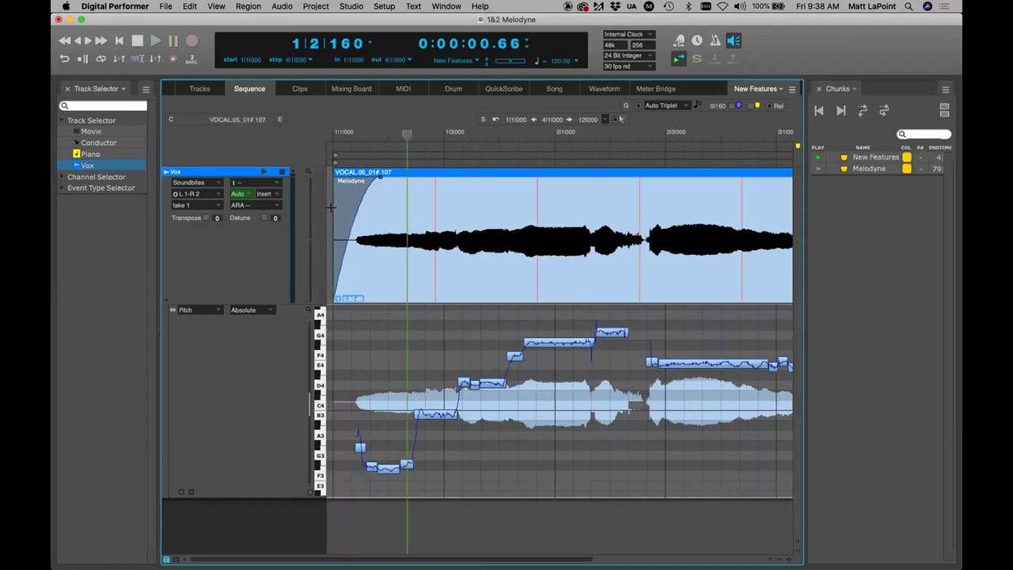
pyautogui.moveTo(331, 207); pyautogui.dragTo(428, 209)
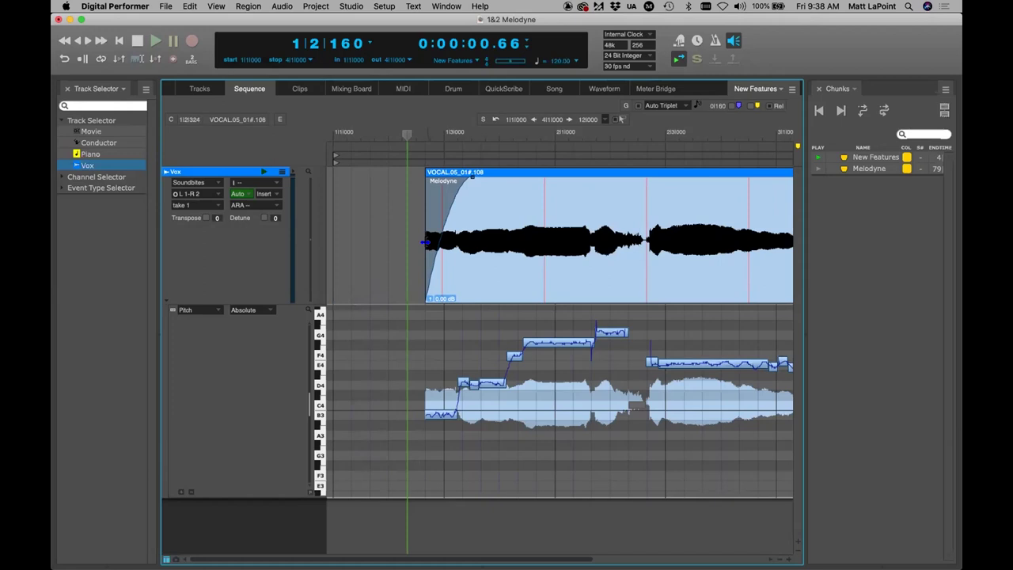
pyautogui.press('super+z')
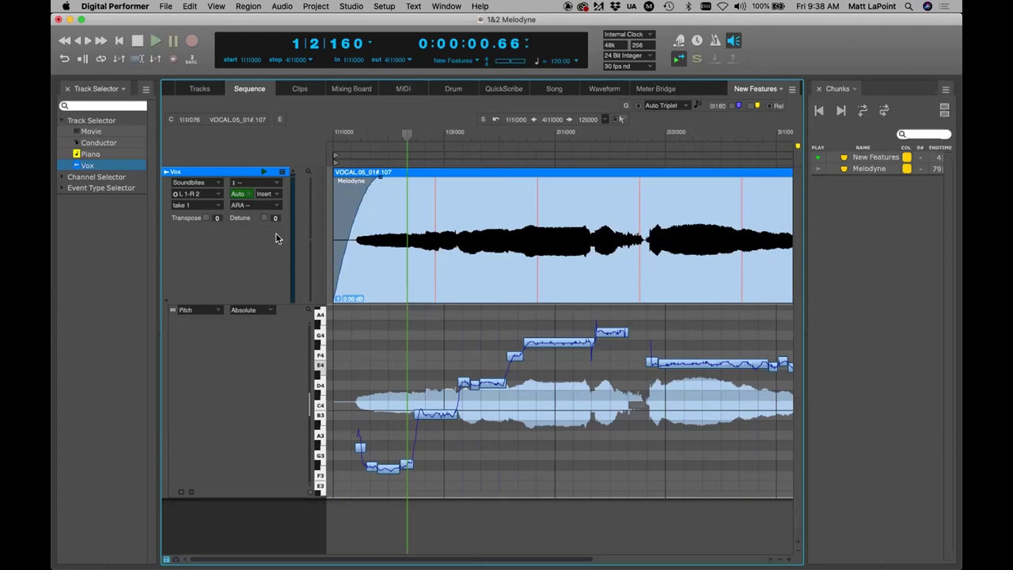
# Step: Hide the Vox track's Pitch lane and open its soundbite in the Melodyne ARA editor
pyautogui.click(166, 301)
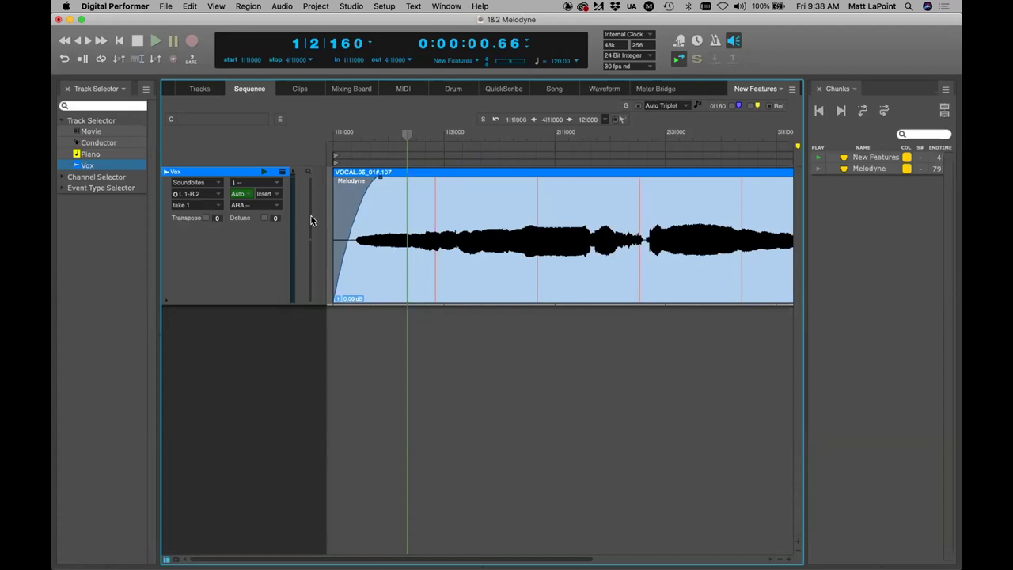
pyautogui.doubleClick(438, 219)
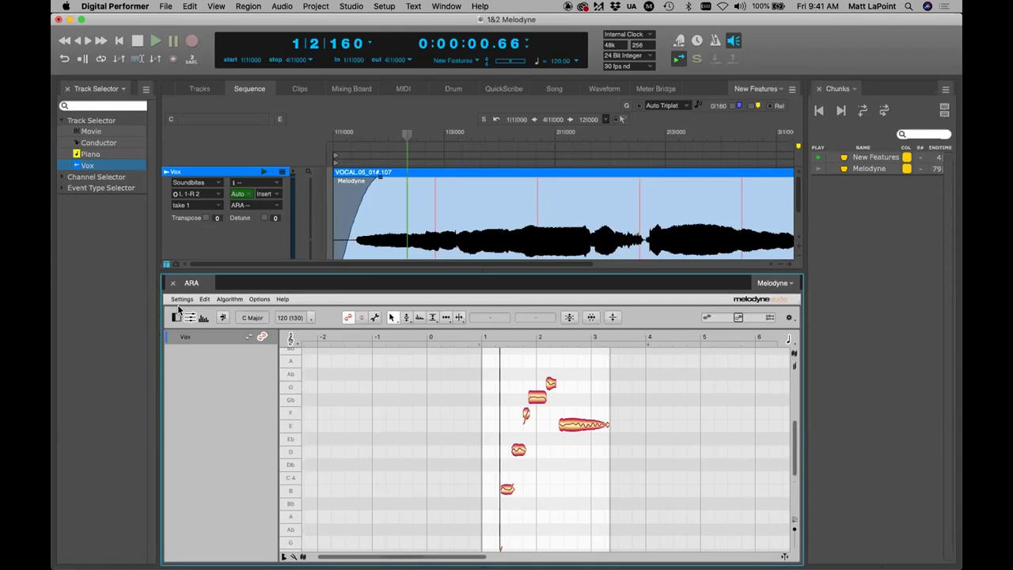
# Step: Switch to the web browser and open the Melodyne 5 Essential registration page from the included software and loops
pyautogui.press('super+Tab')
pyautogui.press('Tab')
pyautogui.press('Tab')
pyautogui.press('Tab')
pyautogui.press('Tab')
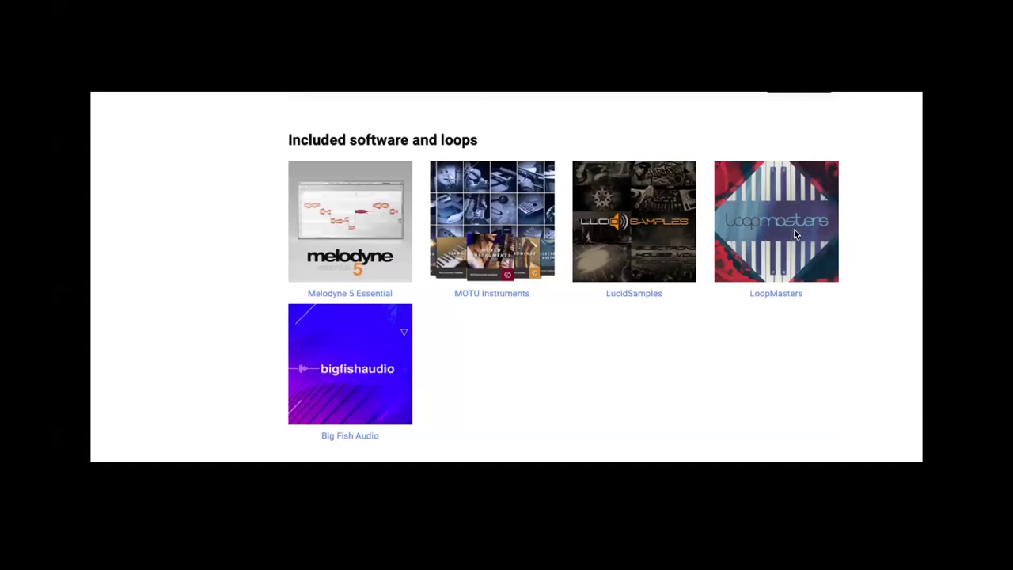
pyautogui.click(366, 212)
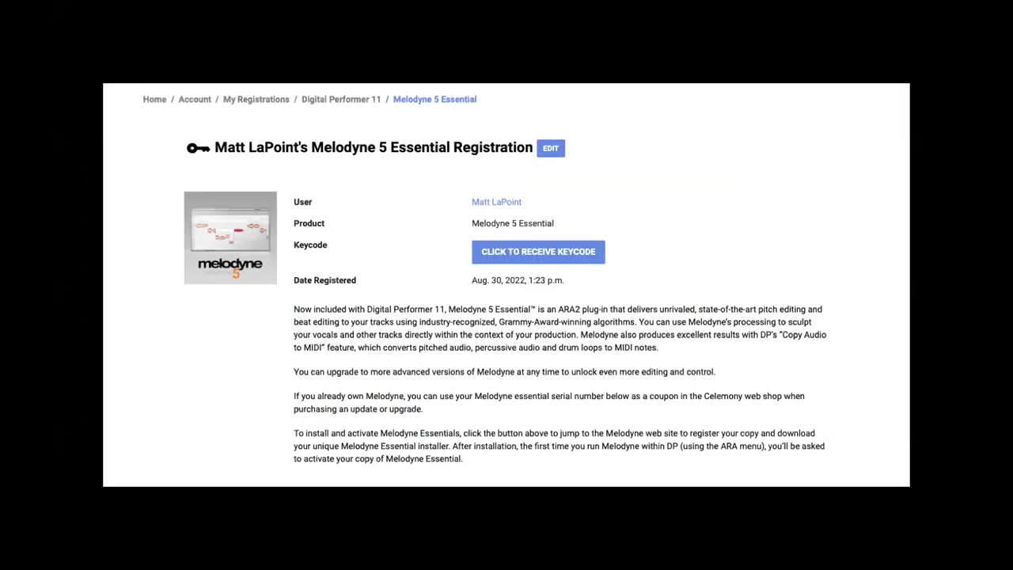
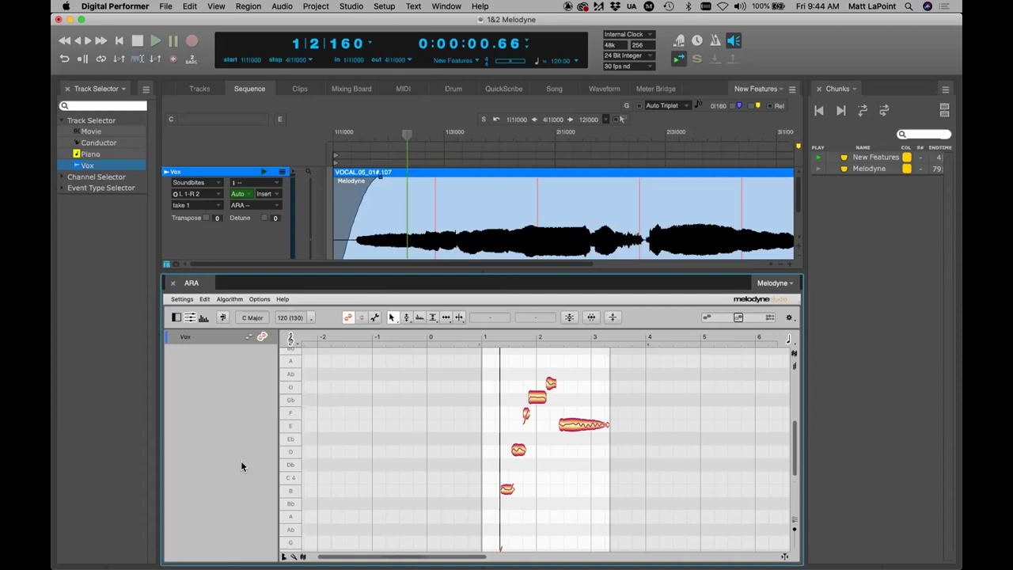
# Step: Open the Audio Plug-ins preferences in Digital Performer and search the plug-in list for "vst"
pyautogui.click(115, 6)
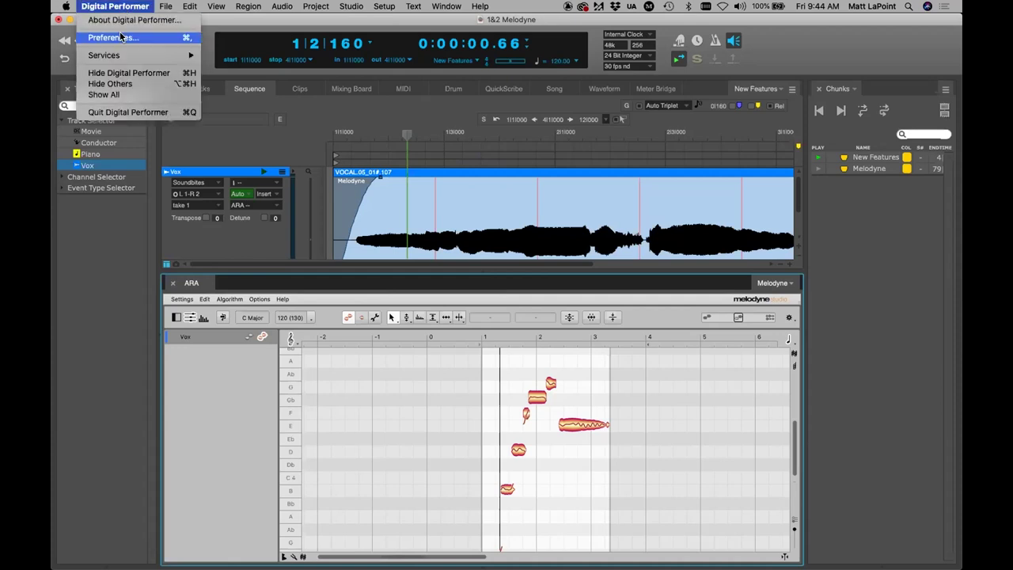
pyautogui.click(181, 38)
pyautogui.scroll(2, 387, 110)
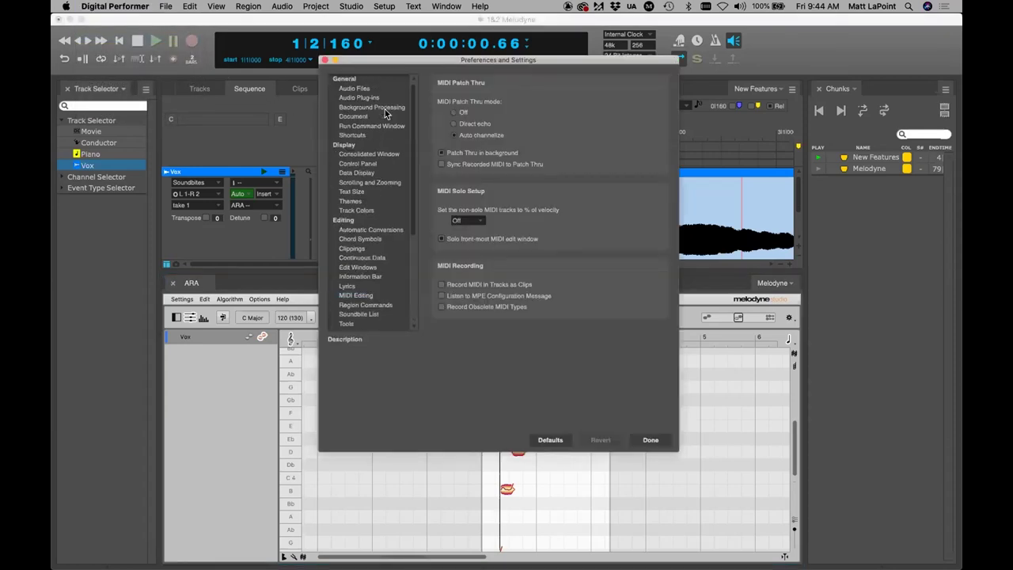
pyautogui.click(387, 99)
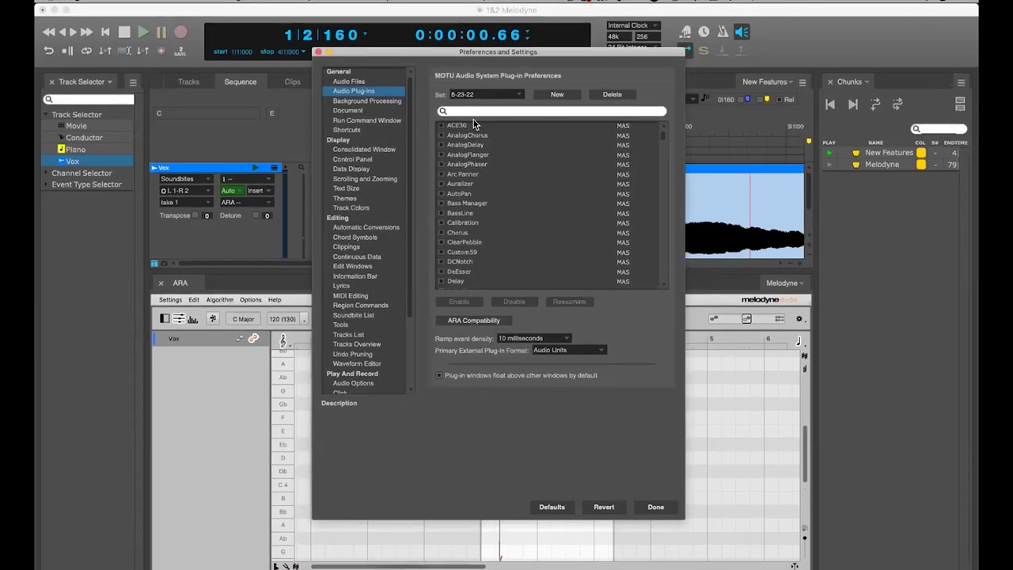
pyautogui.click(484, 111)
pyautogui.write('vst')
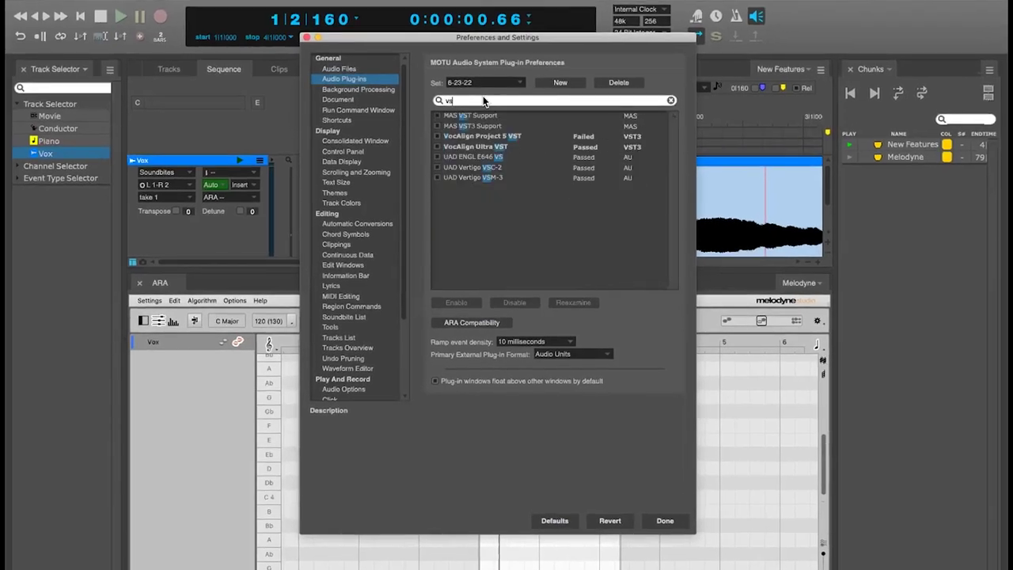
pyautogui.moveTo(455, 113)
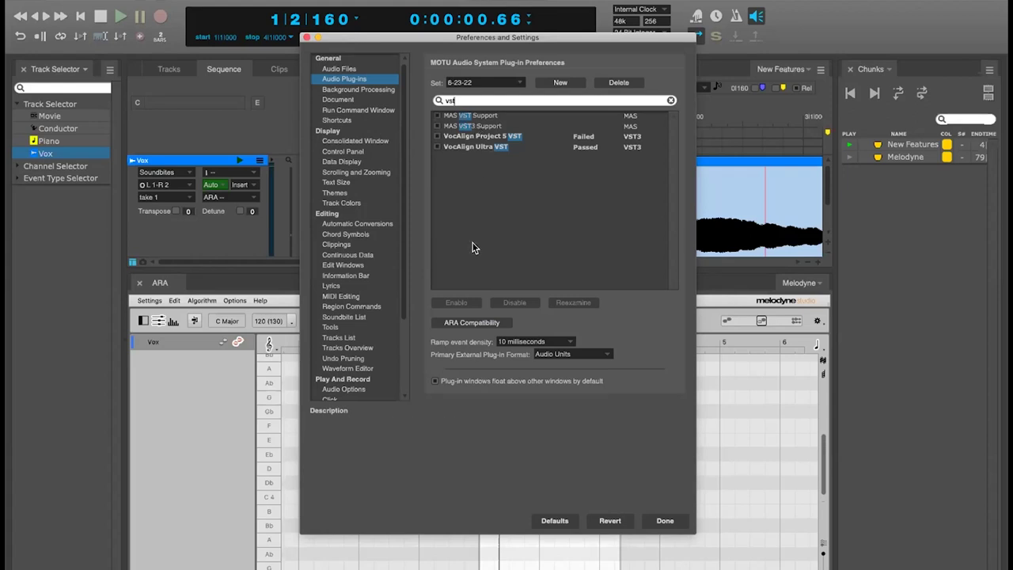
# Step: Examine the ARA Compatibility list for each plug-in's version and test status, and close the list and the preferences
pyautogui.click(465, 323)
pyautogui.moveTo(637, 194); pyautogui.dragTo(499, 122)
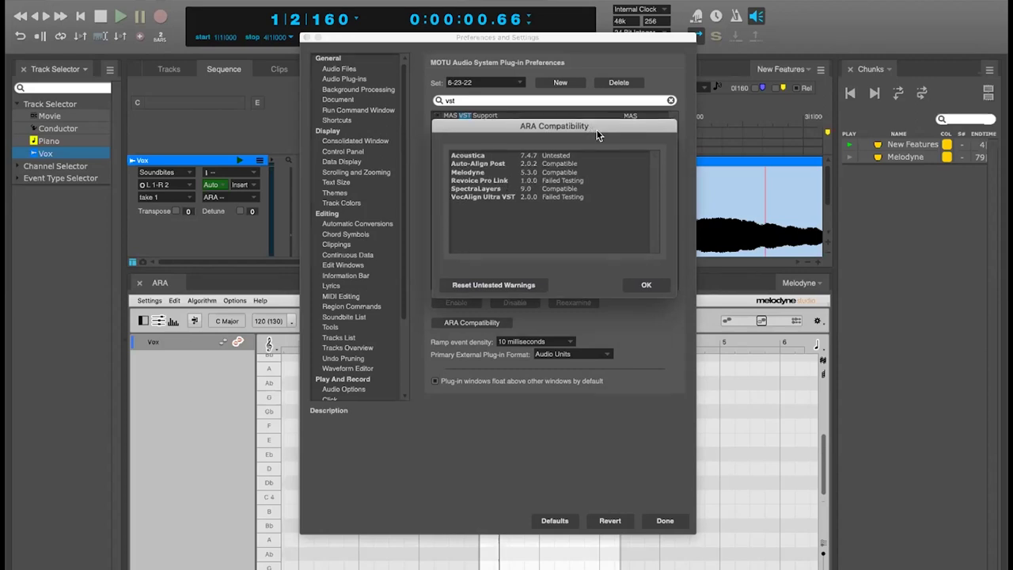
pyautogui.moveTo(585, 134); pyautogui.dragTo(603, 135)
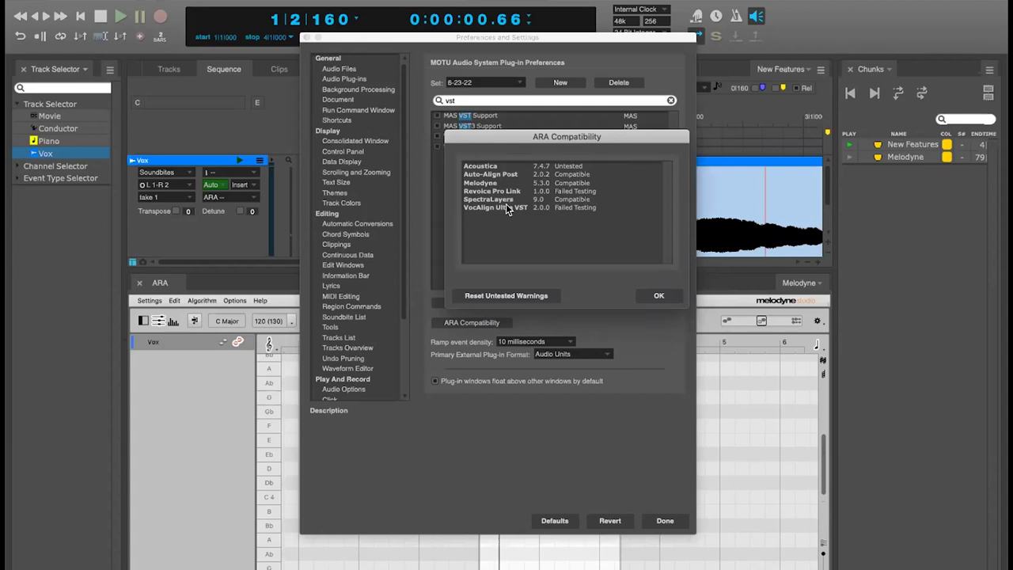
pyautogui.moveTo(525, 139); pyautogui.dragTo(533, 138)
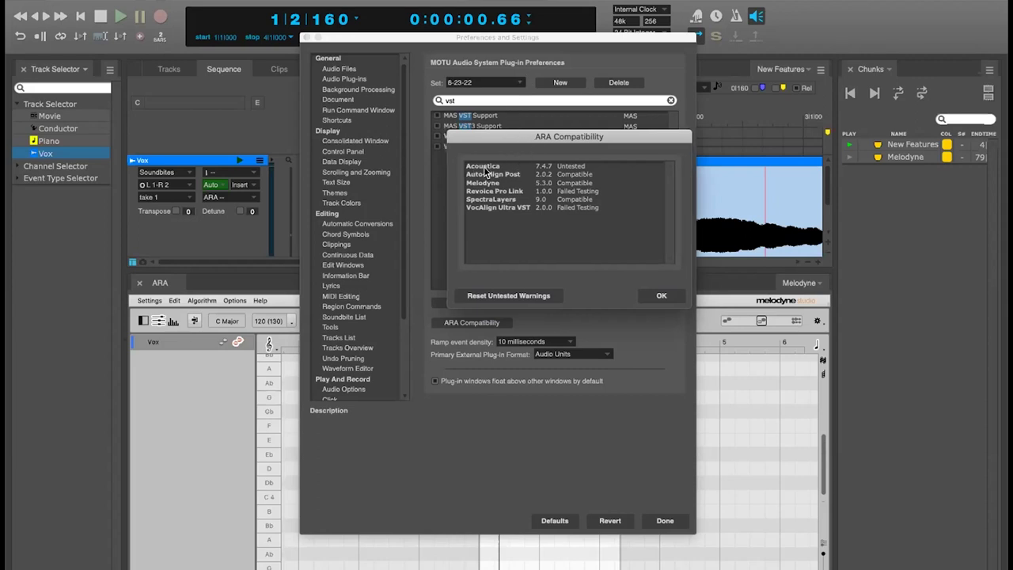
pyautogui.moveTo(512, 138); pyautogui.dragTo(512, 140)
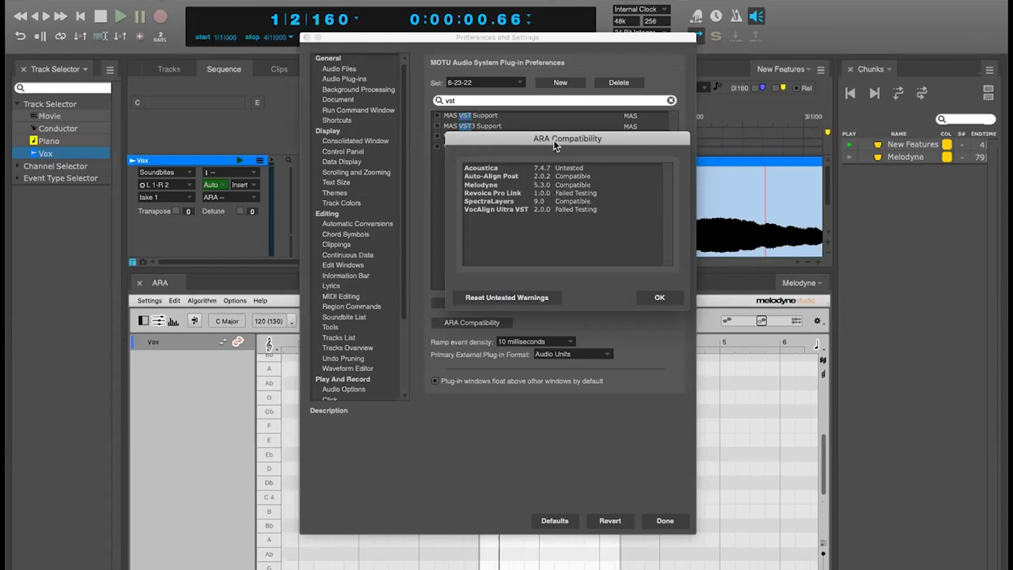
pyautogui.click(657, 298)
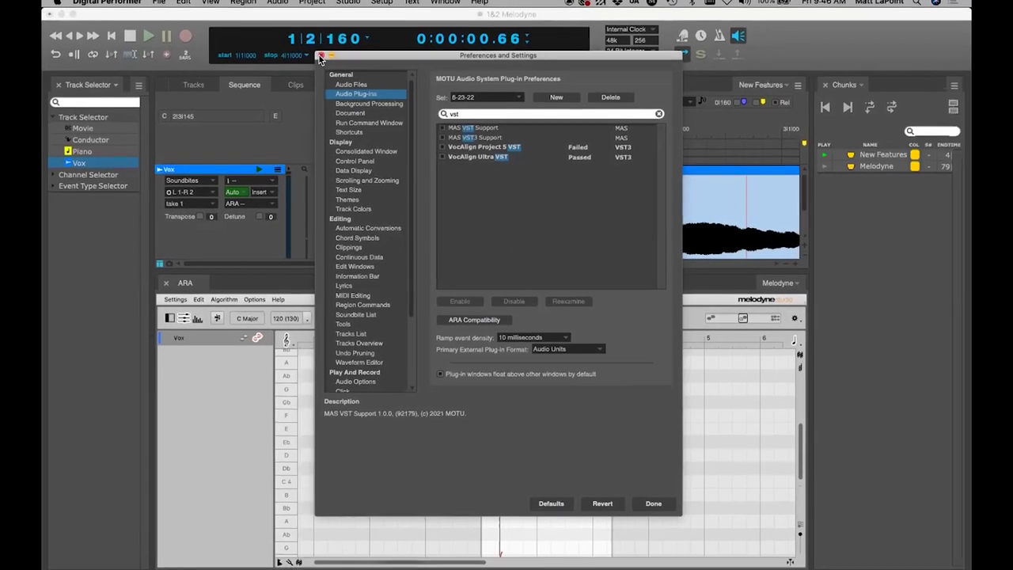
pyautogui.click(311, 45)
# Step: Save the project and play-enable the Melodyne chunk
pyautogui.press('super+s')
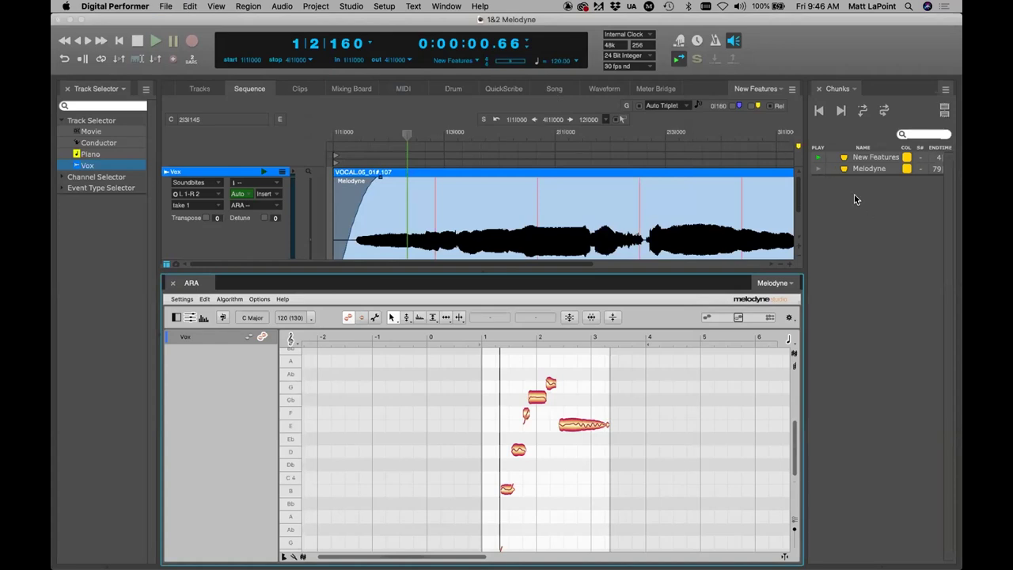
pyautogui.click(818, 169)
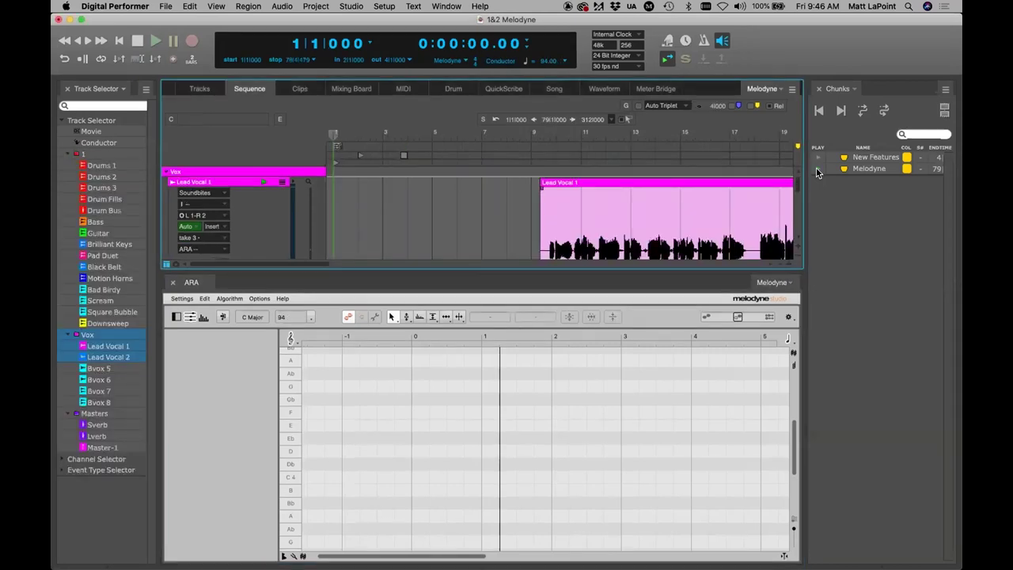
# Step: Close the ARA editor and set Melodyne as the ARA effect on the Lead Vocal 1 track
pyautogui.click(173, 282)
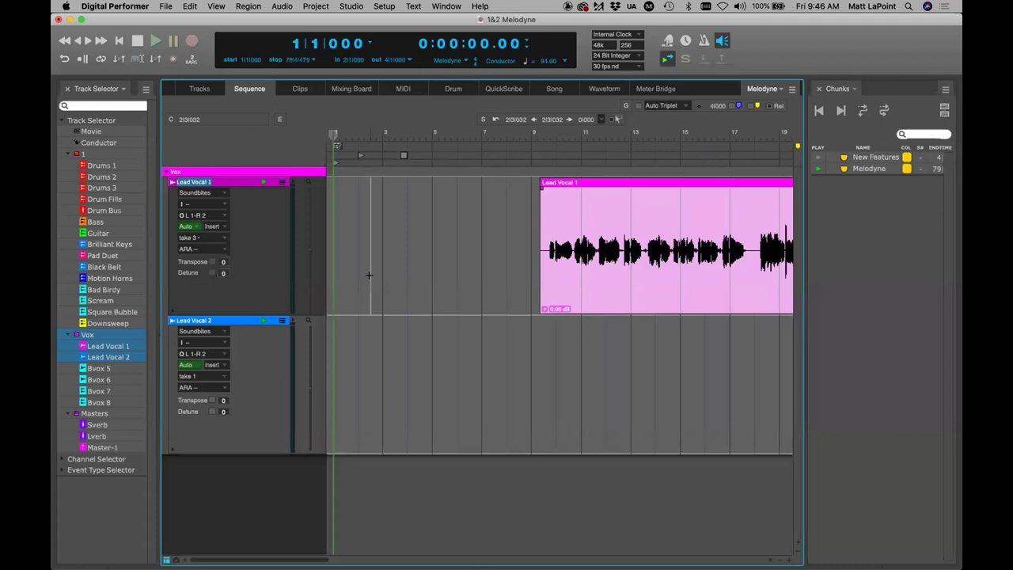
pyautogui.click(221, 190)
pyautogui.click(393, 198)
pyautogui.press('super+bracketleft')
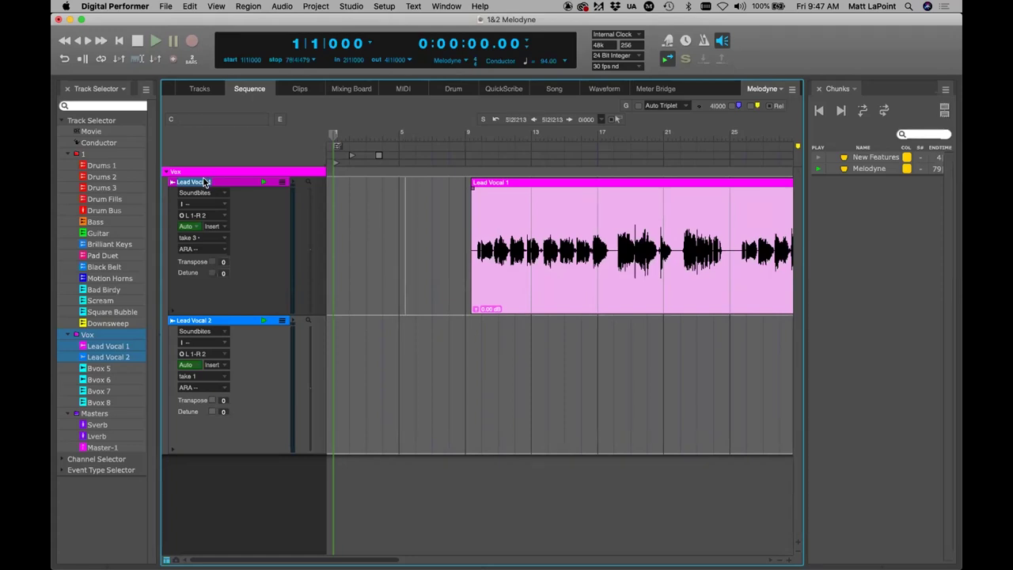
pyautogui.click(274, 8)
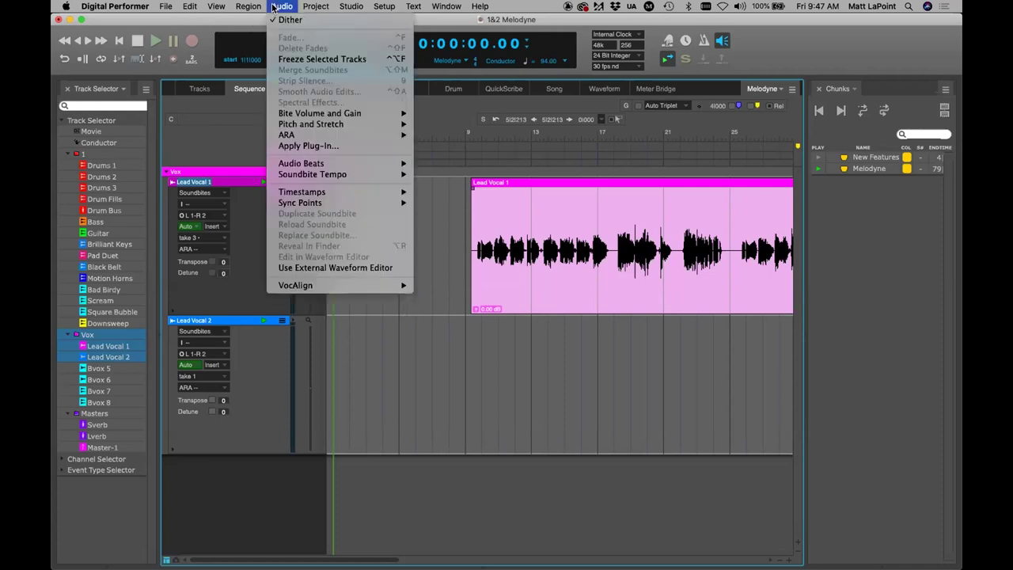
pyautogui.moveTo(312, 135)
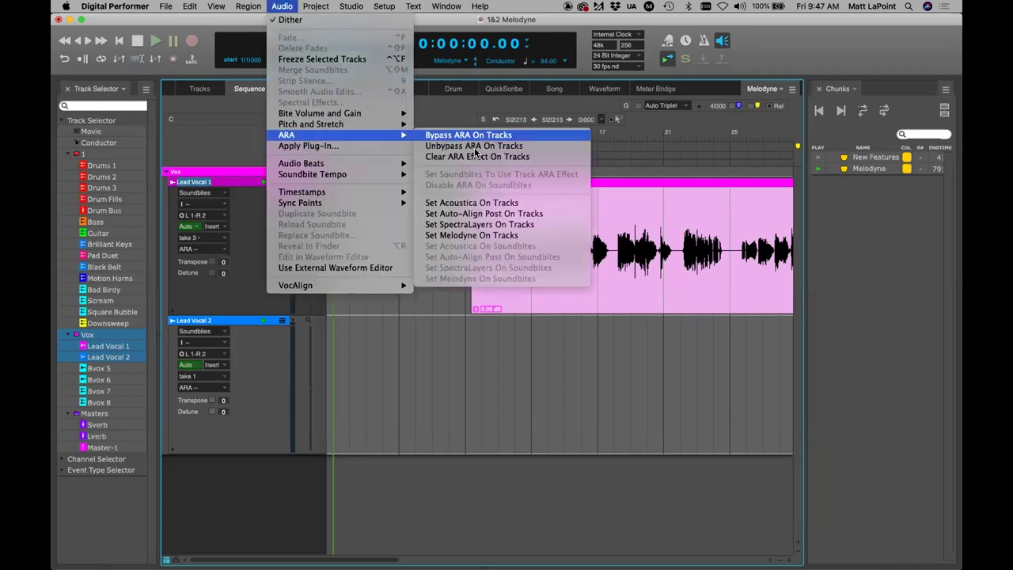
pyautogui.click(501, 232)
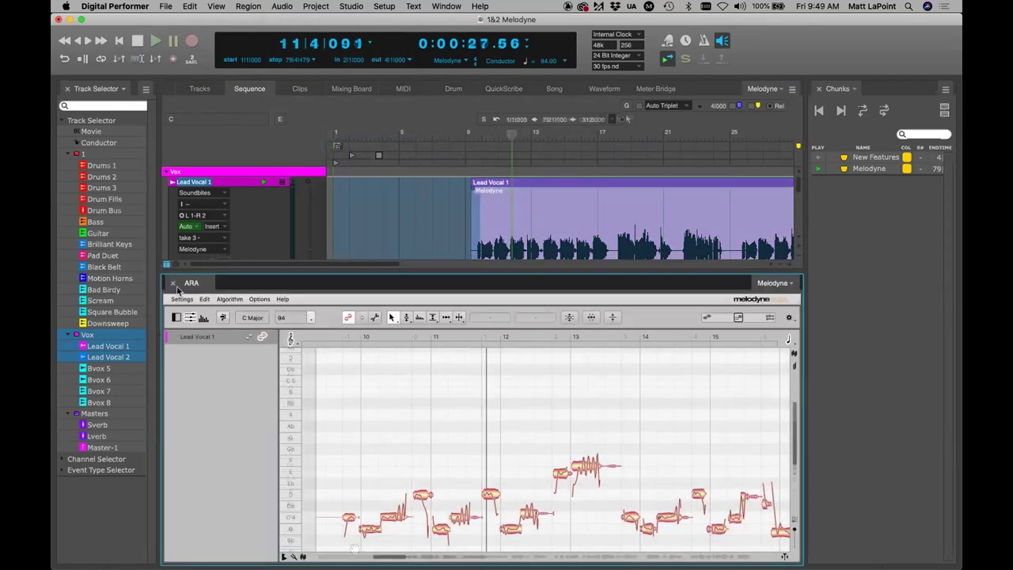
# Step: Close the ARA editor, deselect the audio, and set the Lead Vocal 1 track's ARA effect to None
pyautogui.click(172, 284)
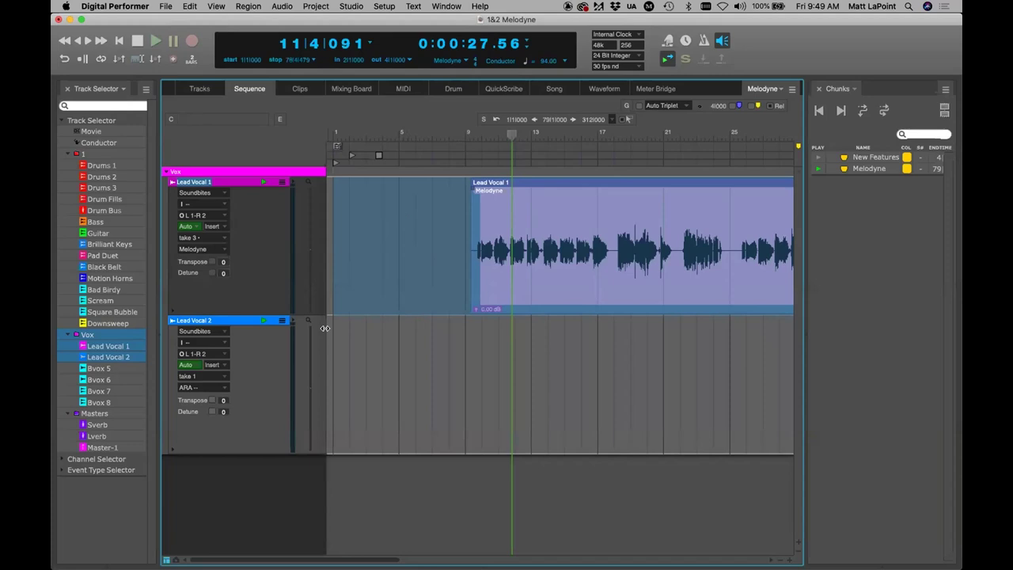
pyautogui.click(282, 6)
pyautogui.click(290, 7)
pyautogui.click(401, 380)
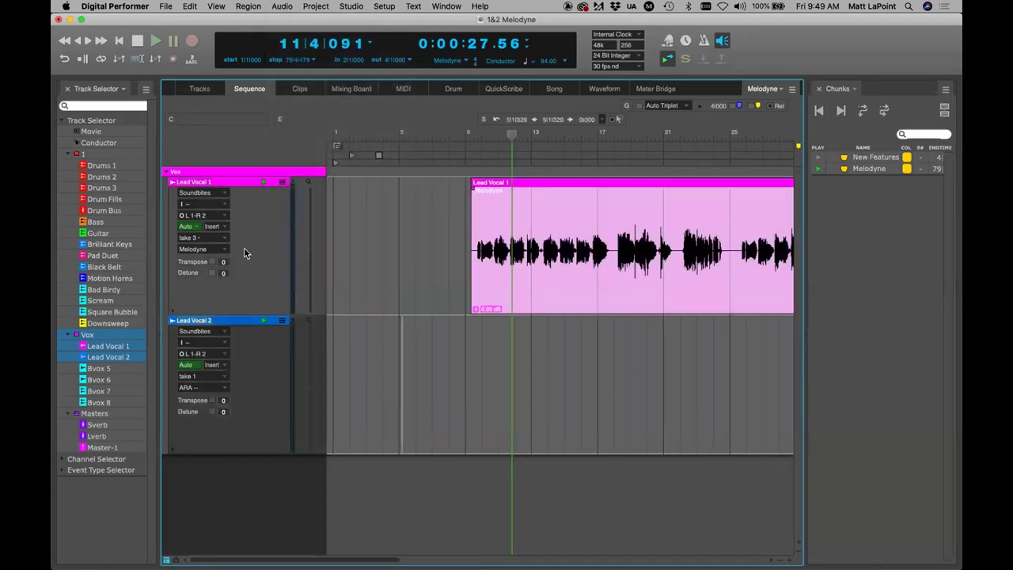
pyautogui.click(199, 250)
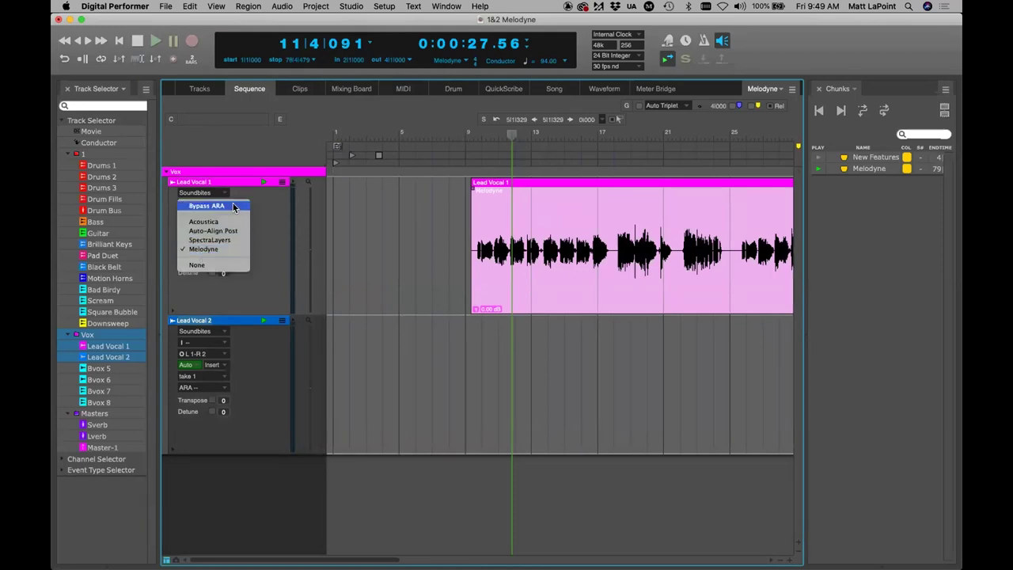
pyautogui.click(225, 265)
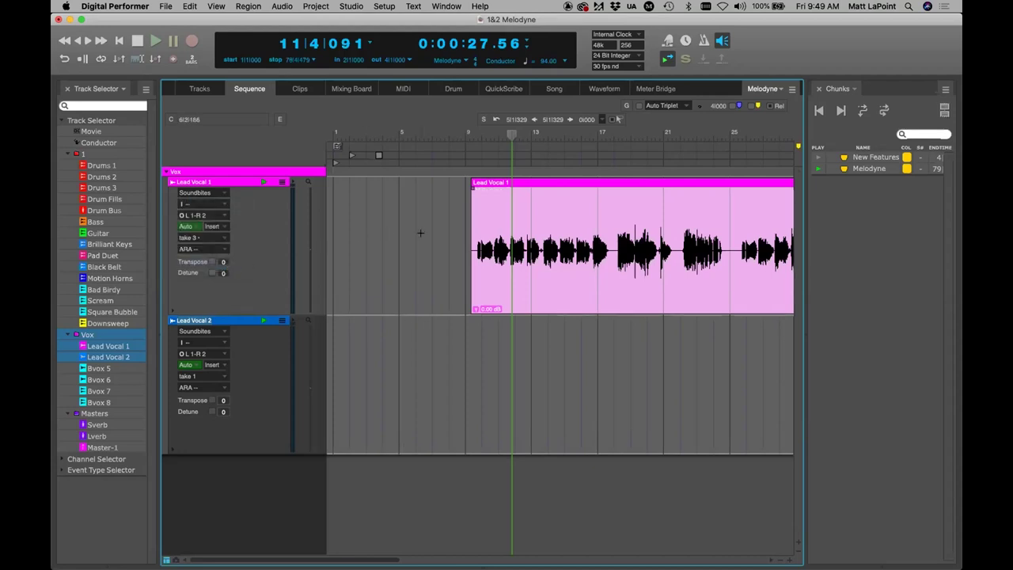
# Step: Assign Melodyne to Lead Vocal 1 from its track settings, close the ARA editor, and reset the ARA effect to None
pyautogui.click(192, 249)
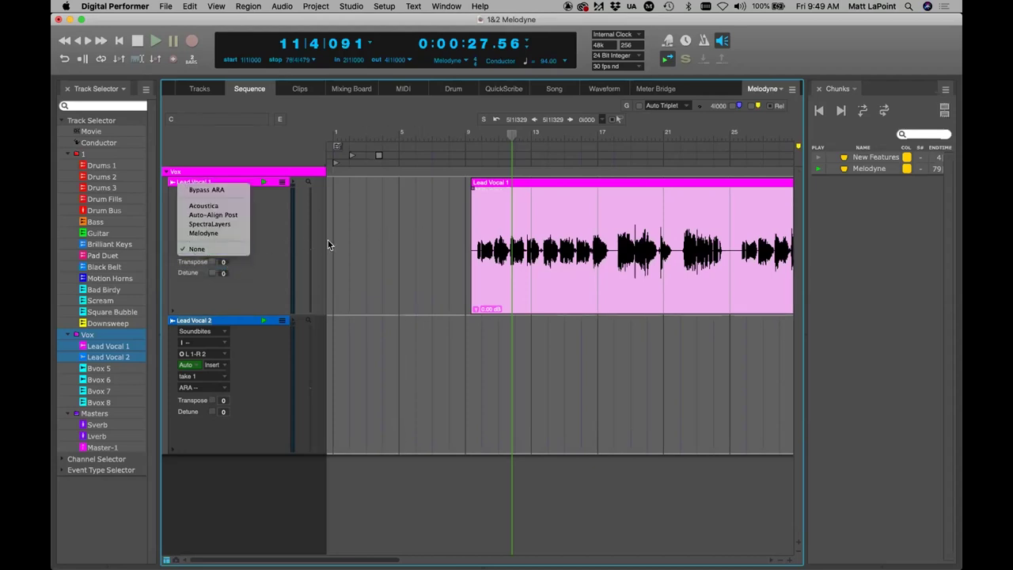
pyautogui.click(228, 234)
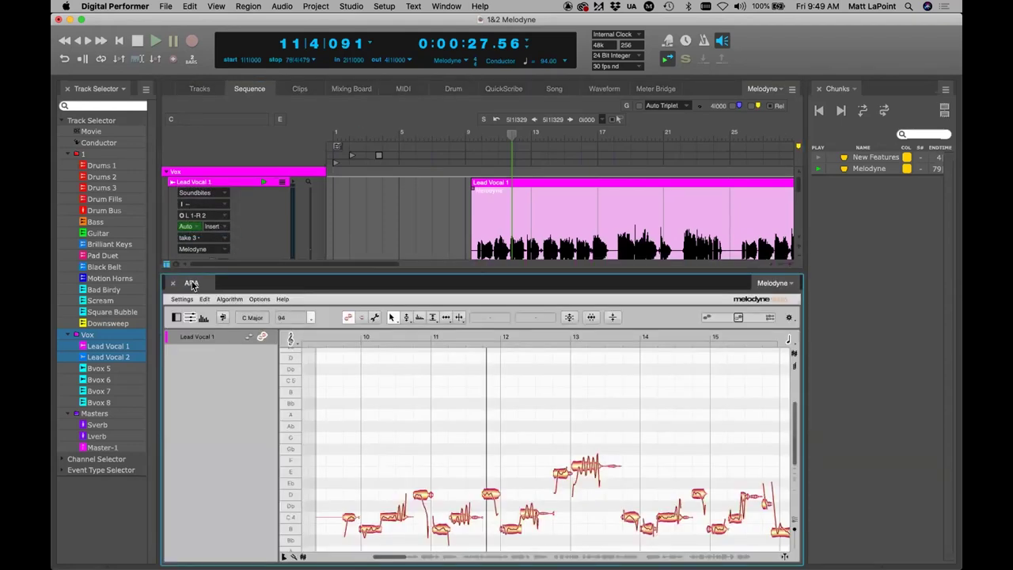
pyautogui.click(173, 283)
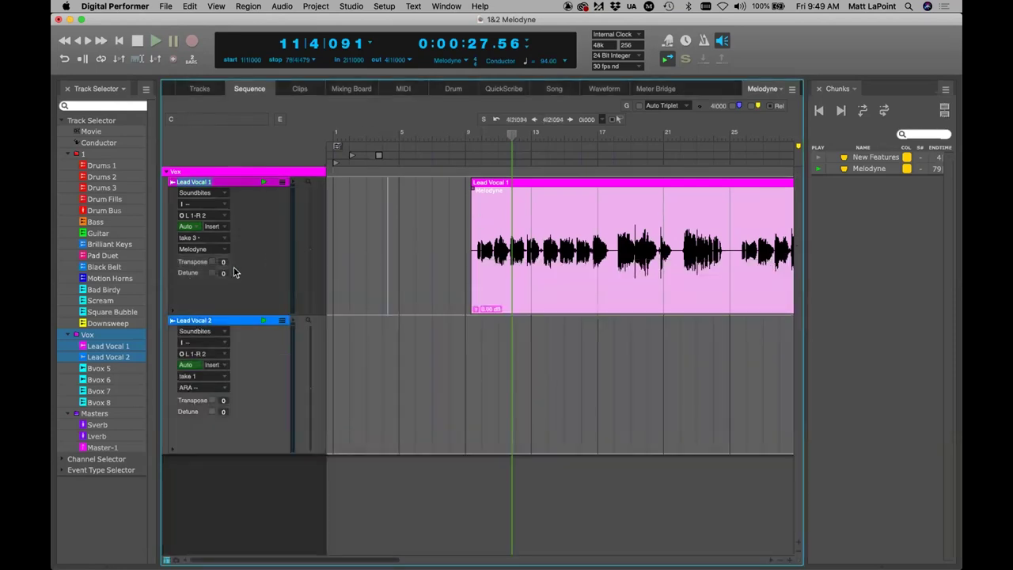
pyautogui.click(215, 250)
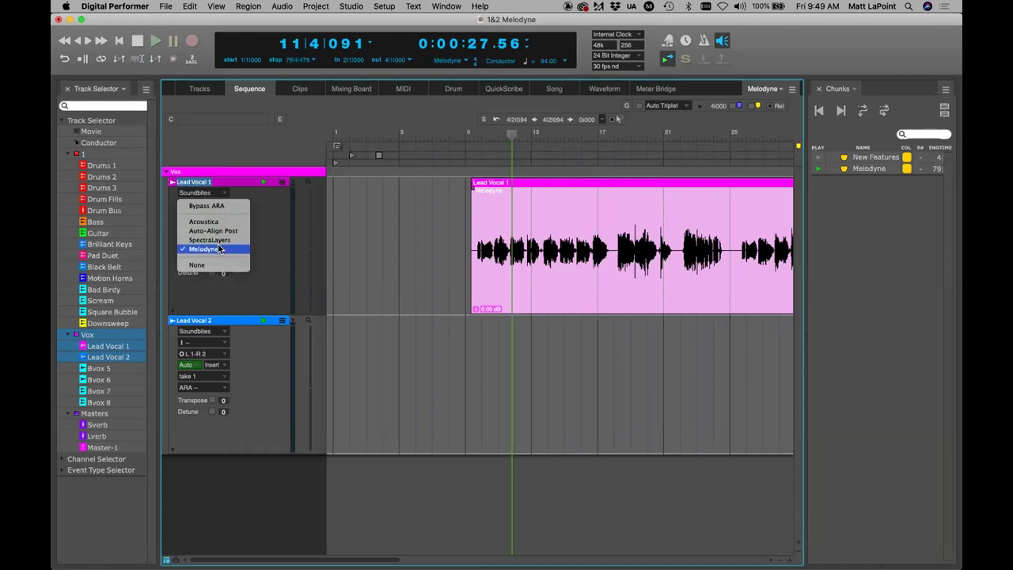
pyautogui.click(207, 264)
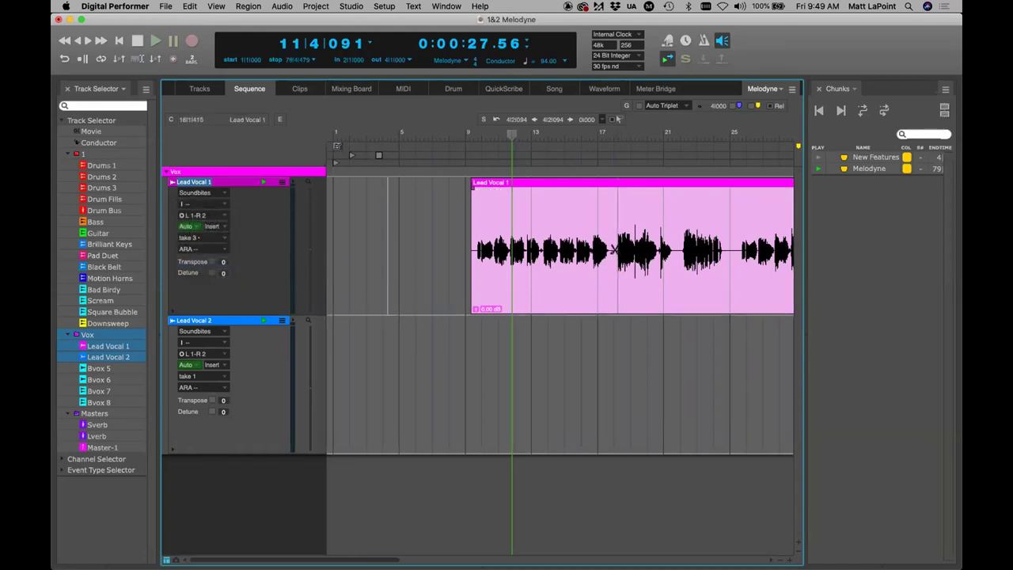
# Step: Split the Lead Vocal 1 soundbite just before measure 18 and set Melodyne on only the first soundbite
pyautogui.click(614, 252)
pyautogui.click(550, 256)
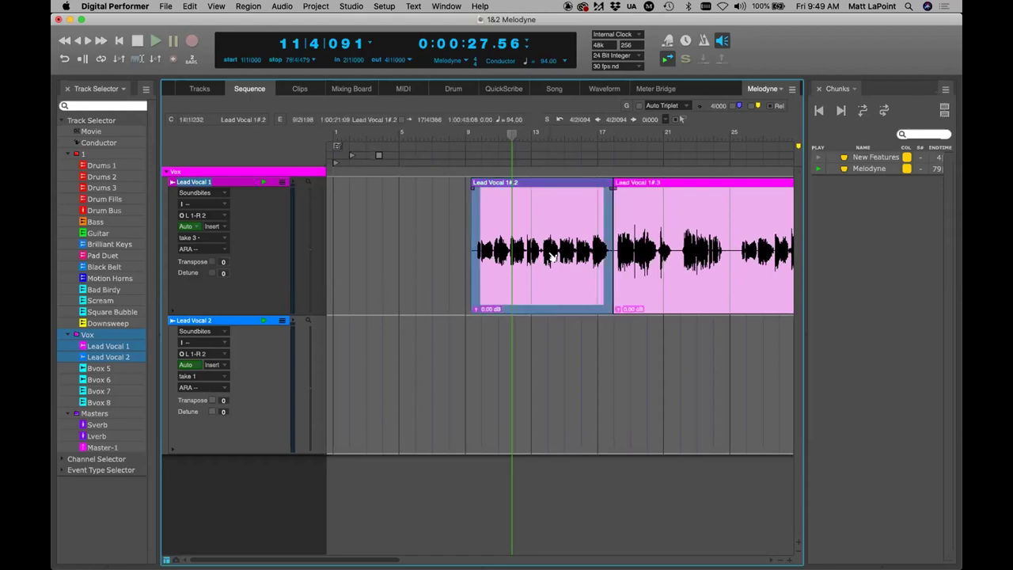
pyautogui.rightClick(550, 256)
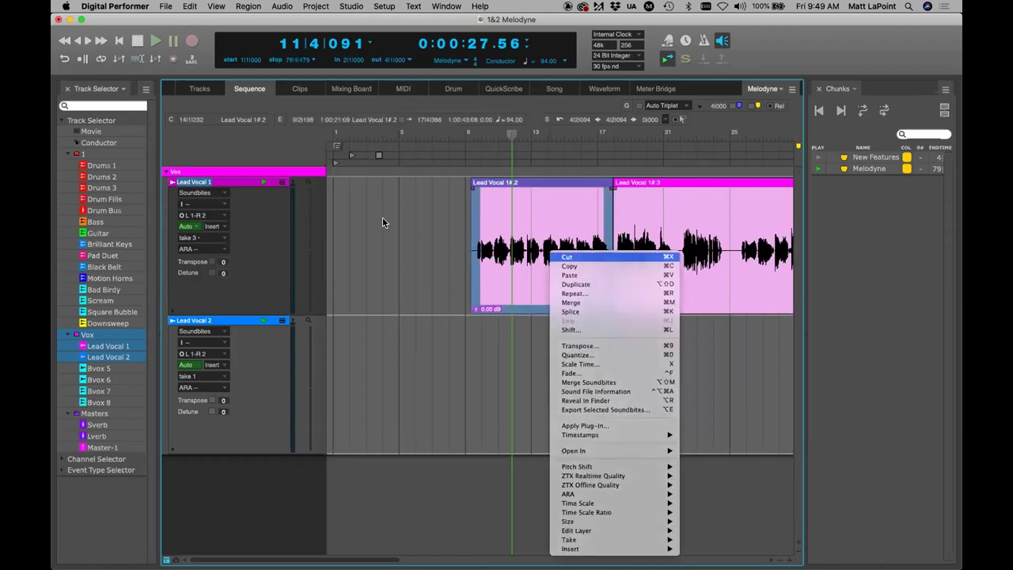
pyautogui.press('Escape')
pyautogui.click(282, 6)
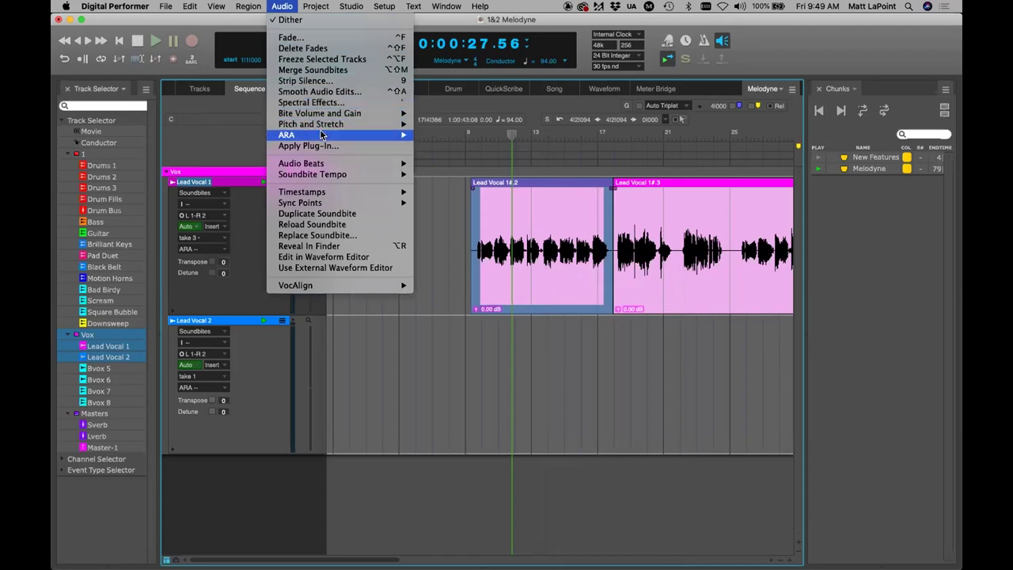
pyautogui.moveTo(319, 134)
pyautogui.click(514, 278)
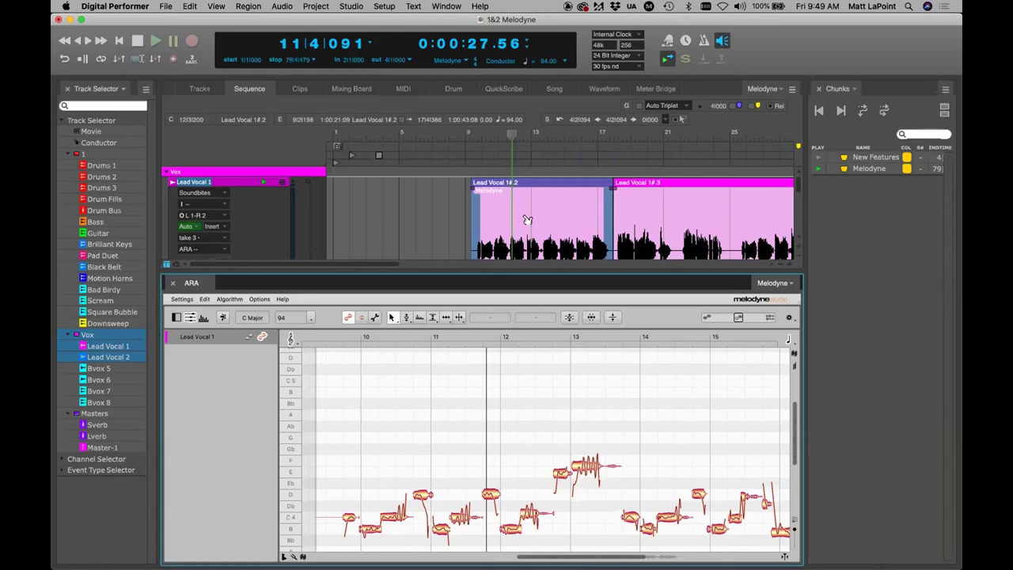
# Step: Close the ARA editor and disable ARA on the first Lead Vocal 1 soundbite
pyautogui.click(168, 285)
pyautogui.rightClick(489, 240)
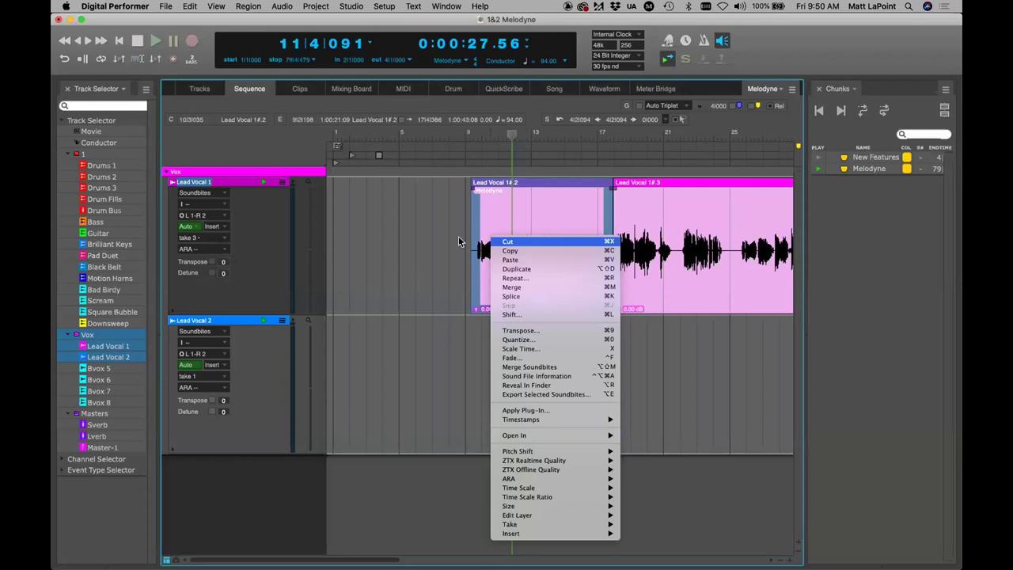
pyautogui.moveTo(584, 480)
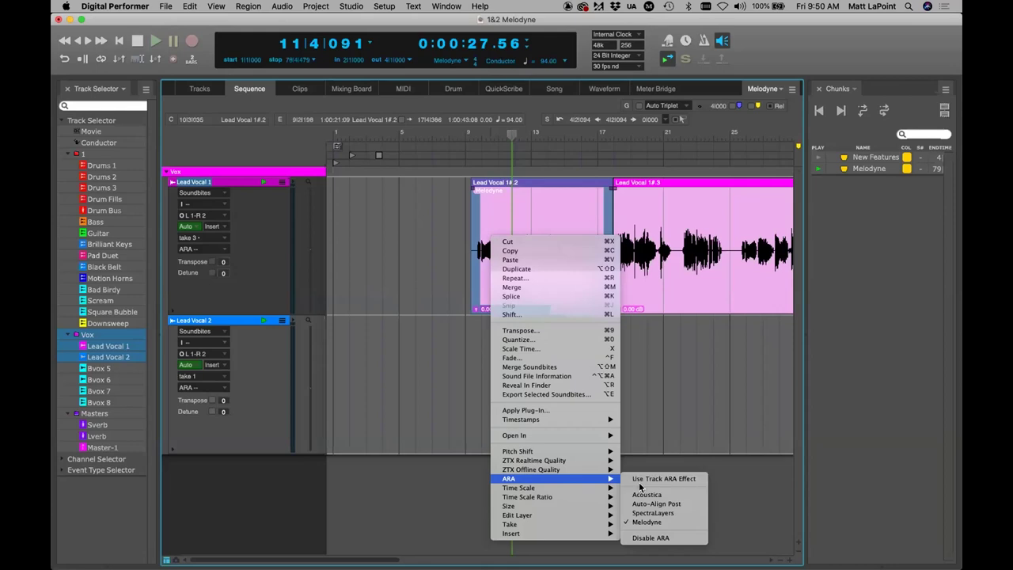
pyautogui.click(655, 538)
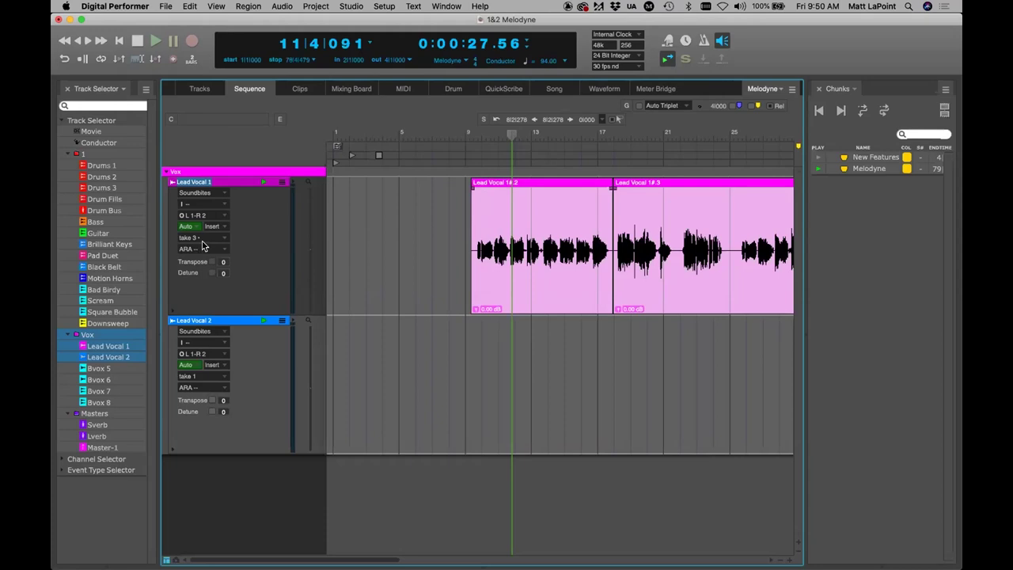
# Step: Review the ARA effect choices in the Lead Vocal 1 track settings and dismiss them without choosing one
pyautogui.click(282, 185)
pyautogui.moveTo(296, 284)
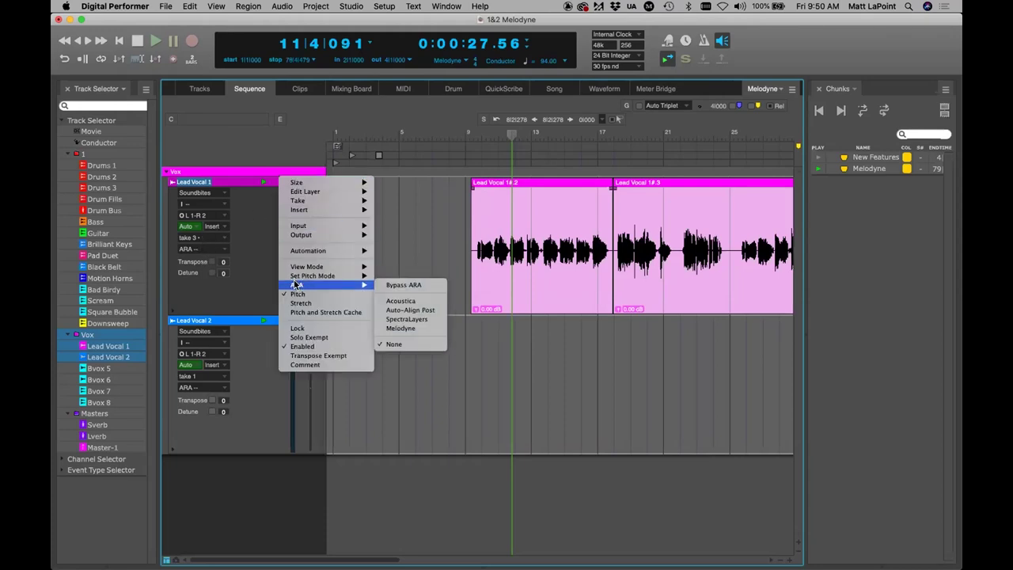
pyautogui.click(439, 243)
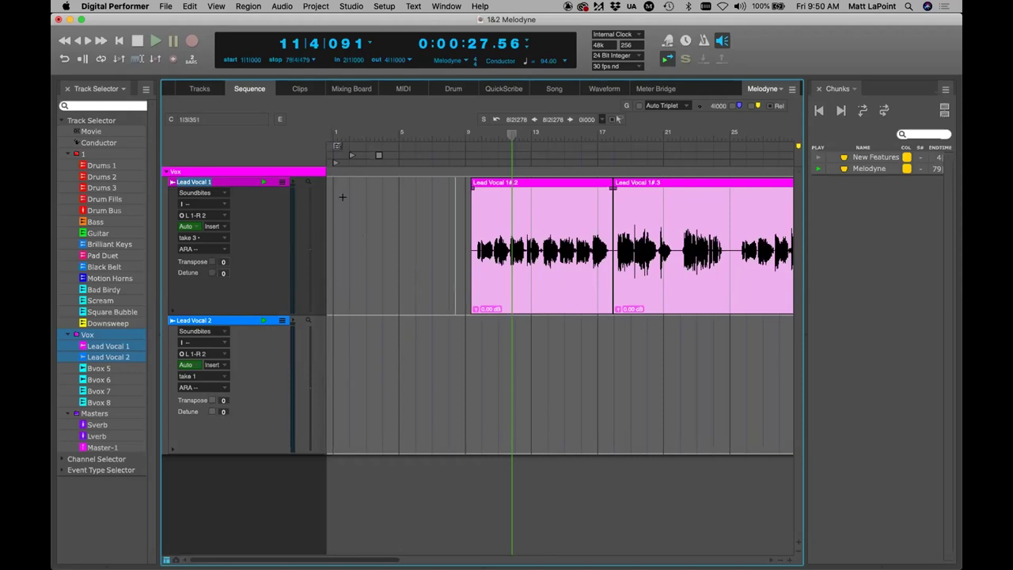
pyautogui.click(205, 248)
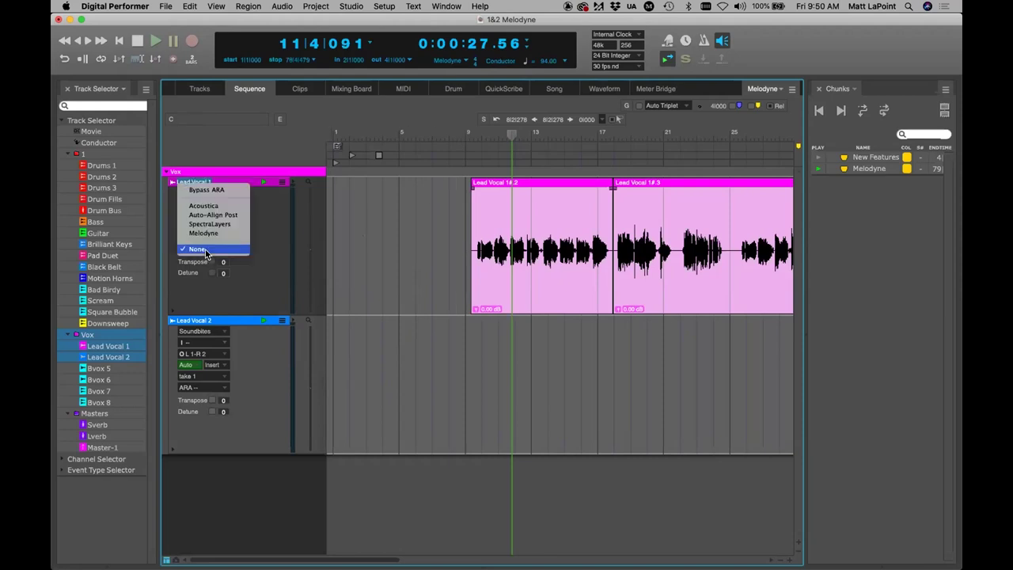
pyautogui.click(382, 229)
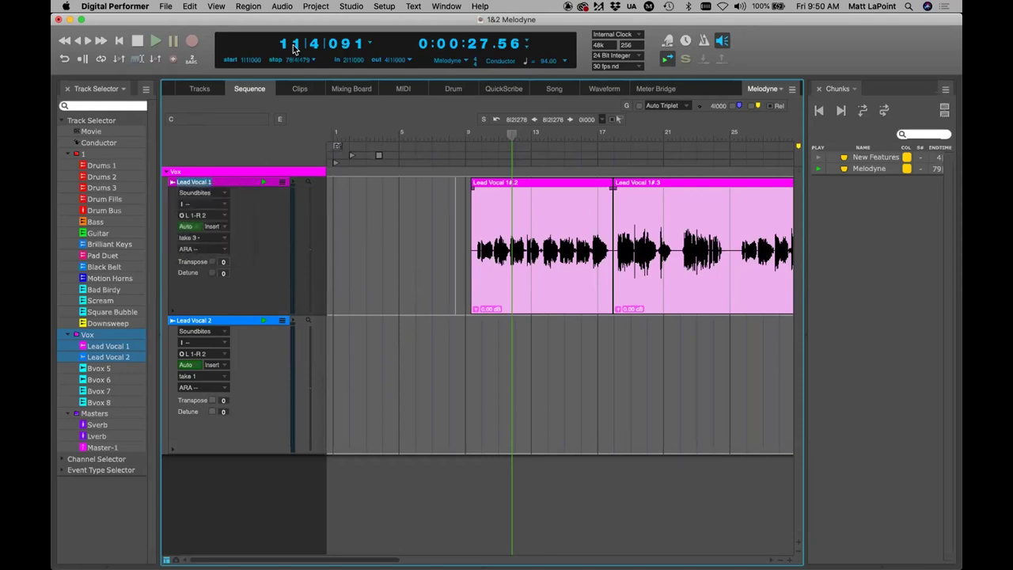
# Step: Clear the ARA effect on the selected Lead Vocal 1 track
pyautogui.click(282, 6)
pyautogui.moveTo(325, 135)
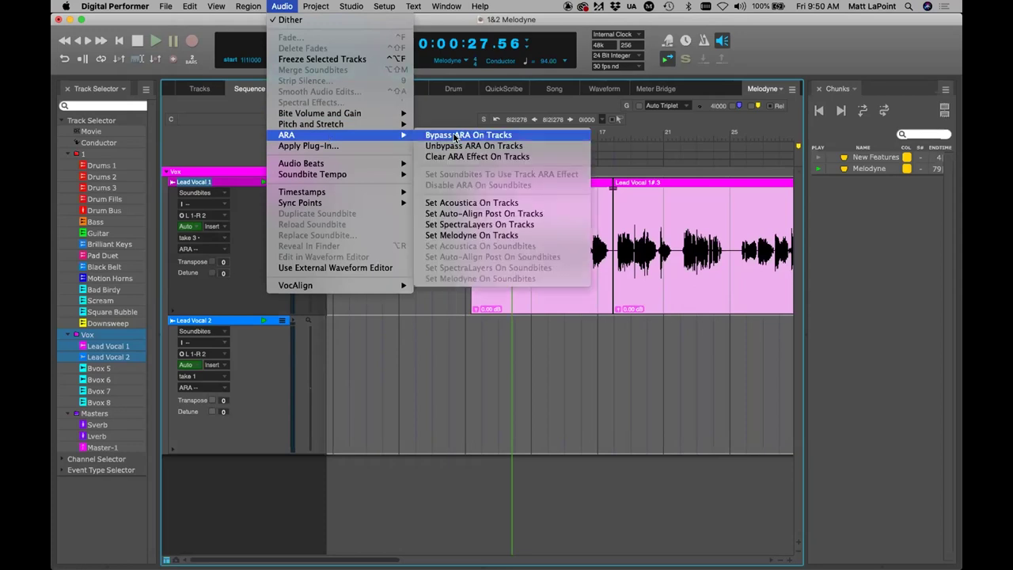
pyautogui.click(486, 156)
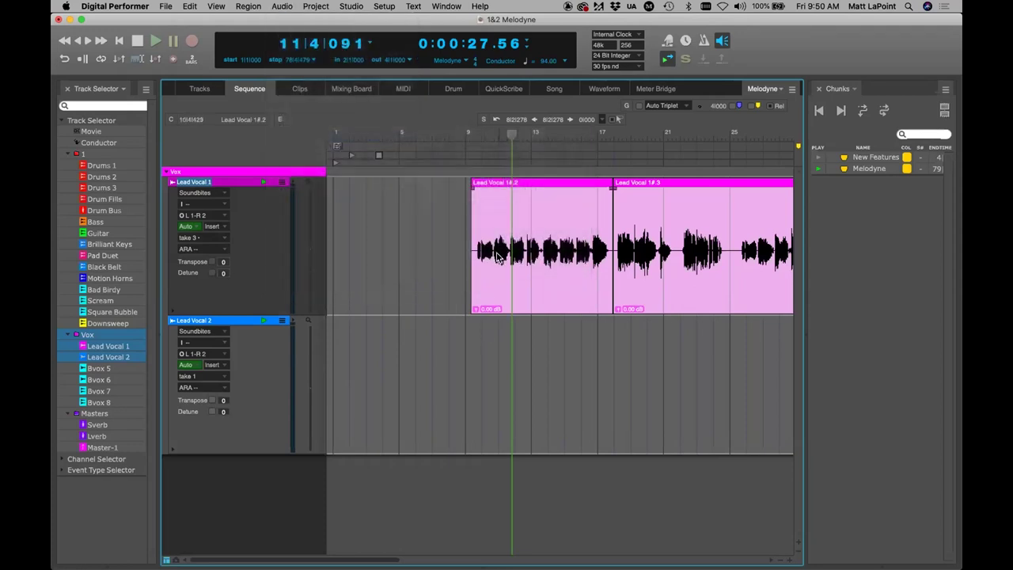
# Step: Select the first Lead Vocal 1 soundbite and examine the ARA commands available for soundbites
pyautogui.click(500, 258)
pyautogui.click(282, 6)
pyautogui.moveTo(376, 134)
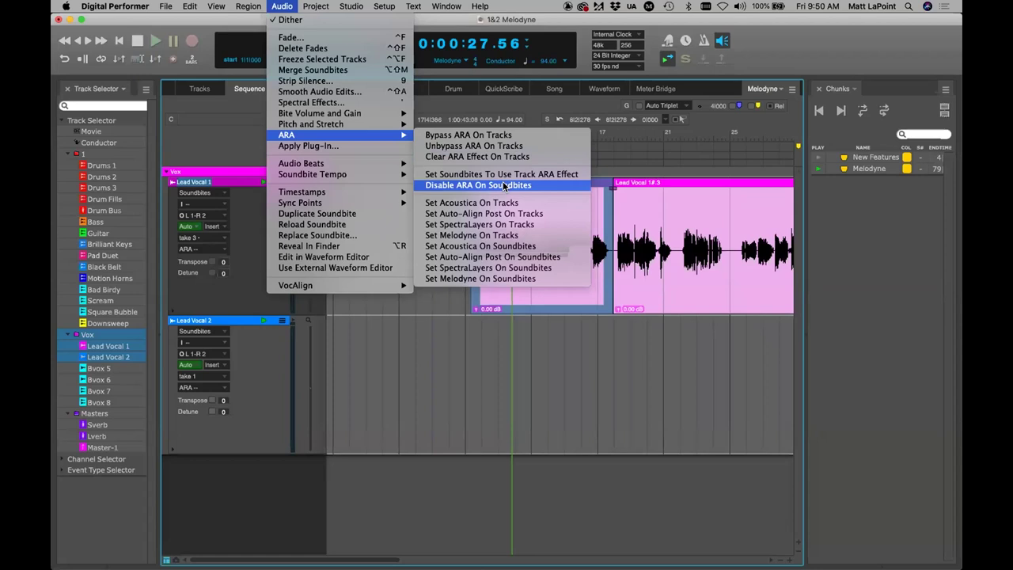
pyautogui.click(411, 357)
pyautogui.rightClick(555, 241)
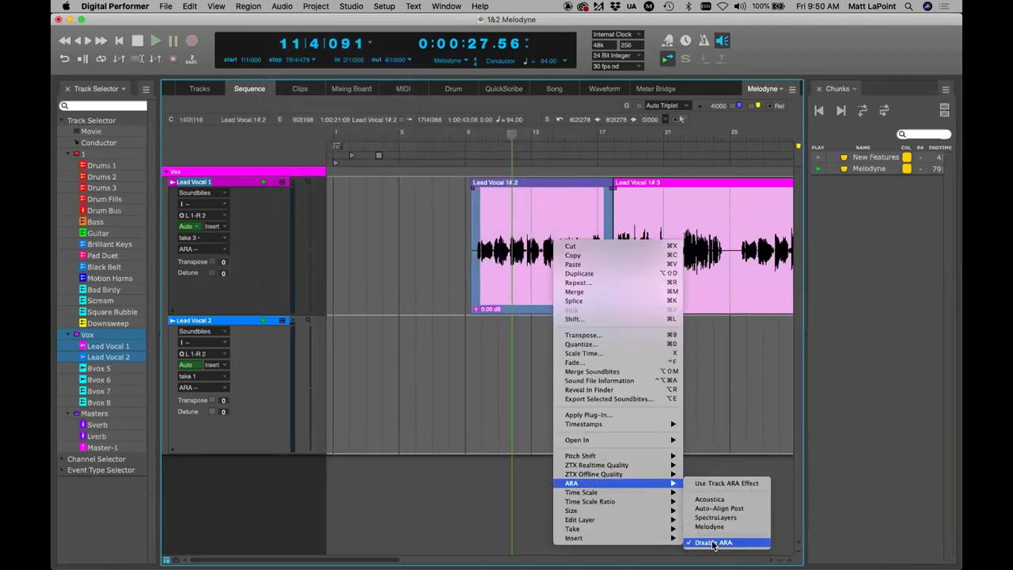
pyautogui.click(451, 380)
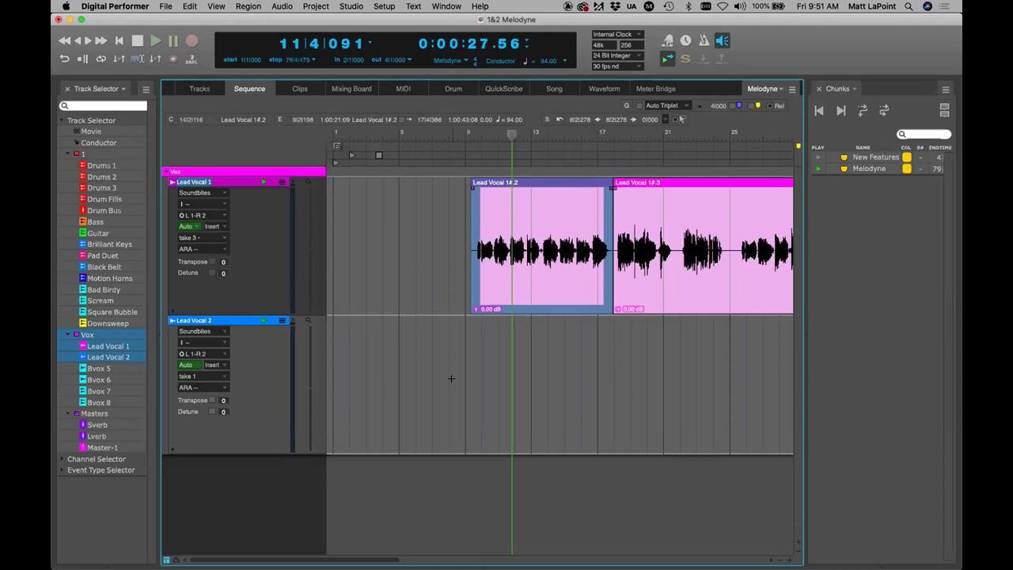
# Step: Open the ARA window, pop it out as a floating window, and dock it back into the consolidated window
pyautogui.click(420, 261)
pyautogui.click(317, 7)
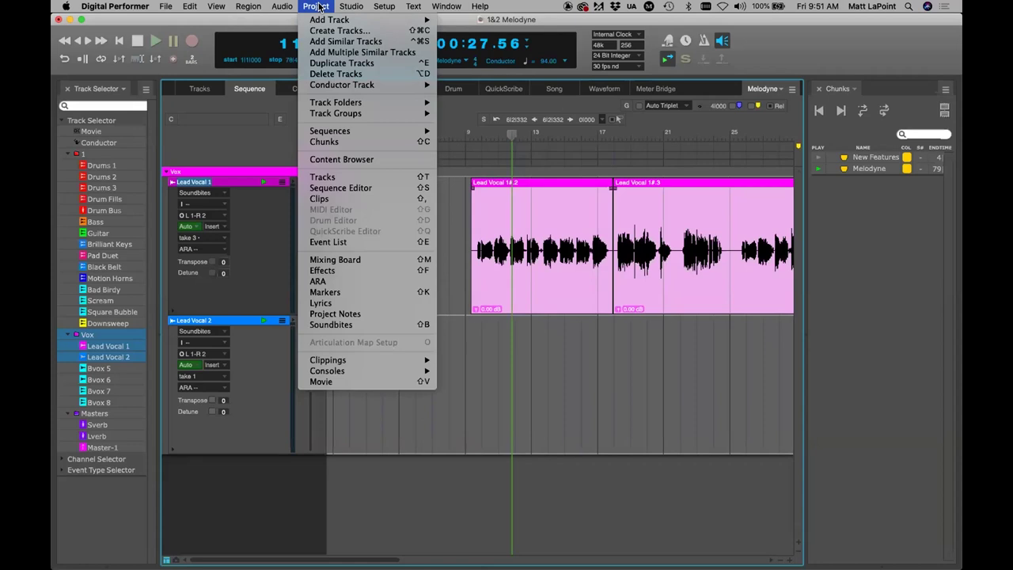
pyautogui.click(316, 281)
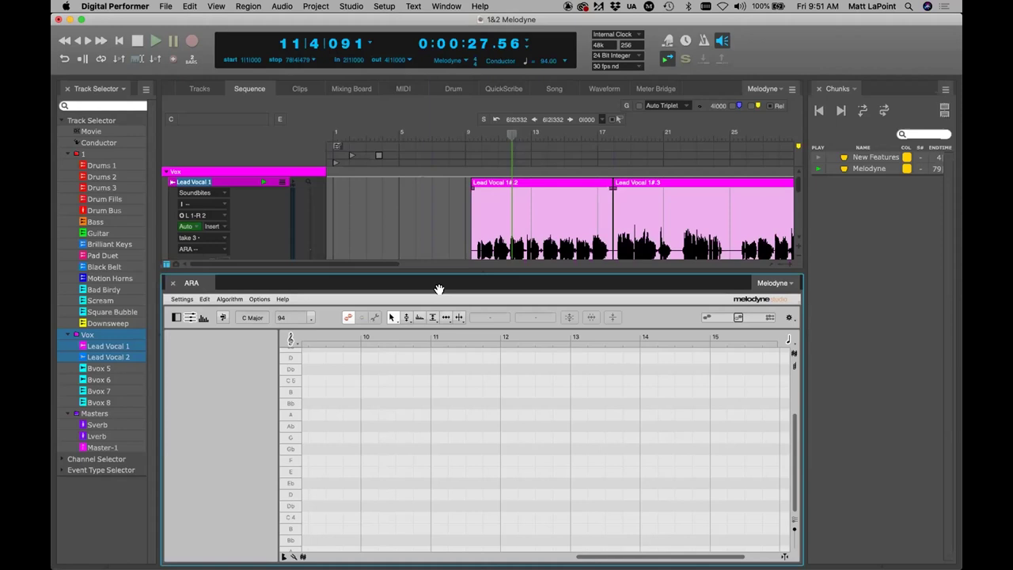
pyautogui.moveTo(423, 281); pyautogui.dragTo(441, 175)
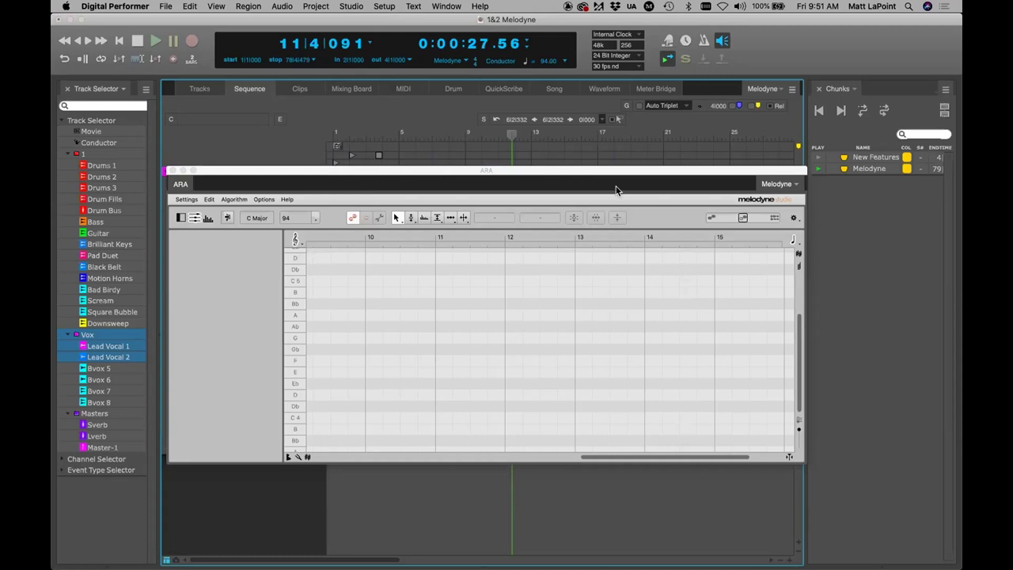
pyautogui.doubleClick(344, 183)
# Step: Open the Consolidated Window preferences, check the ARA Effect entry in the list of windows opened there, and close the preferences
pyautogui.click(105, 6)
pyautogui.click(111, 37)
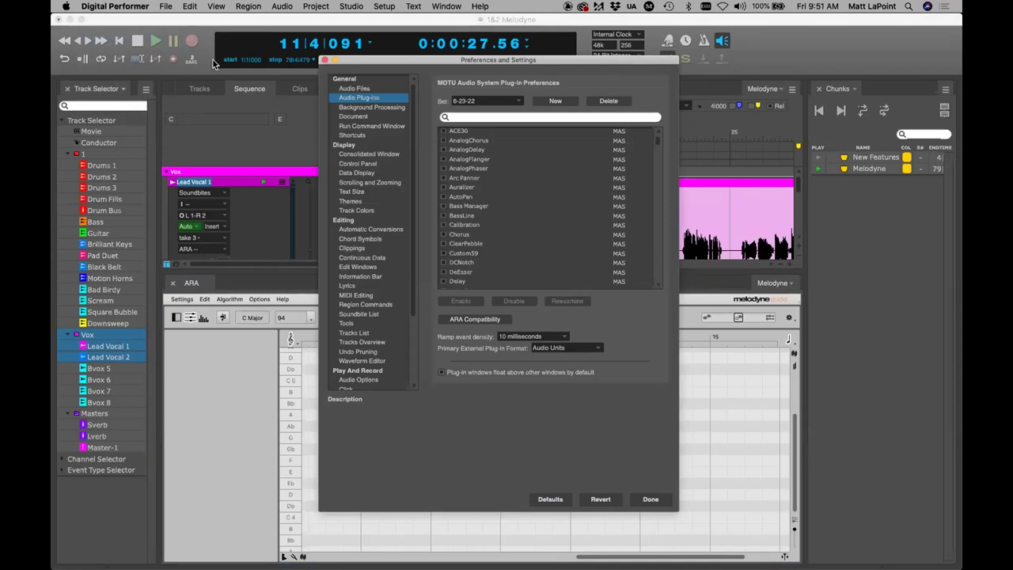
pyautogui.click(385, 157)
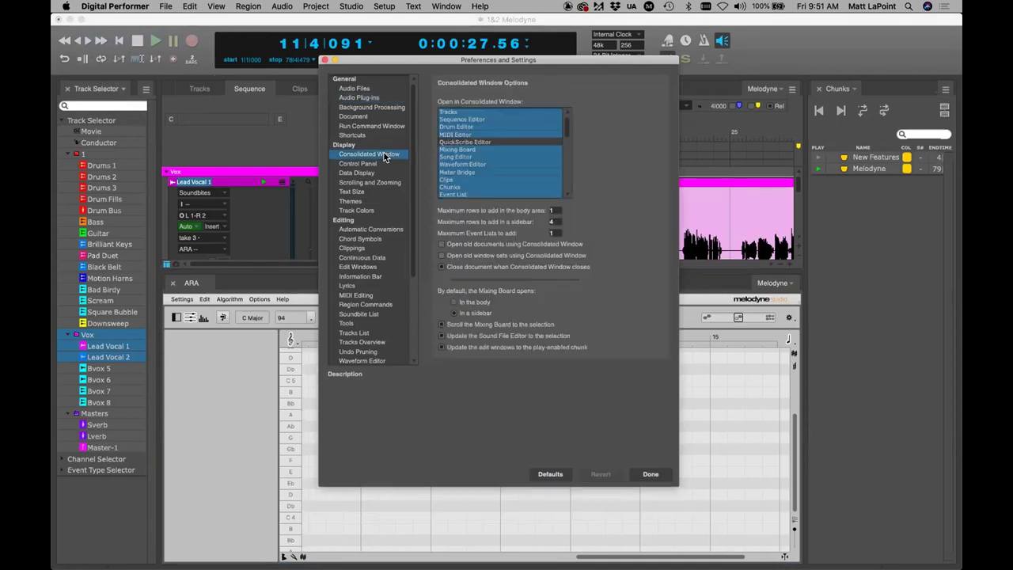
pyautogui.scroll(-5, 525, 166)
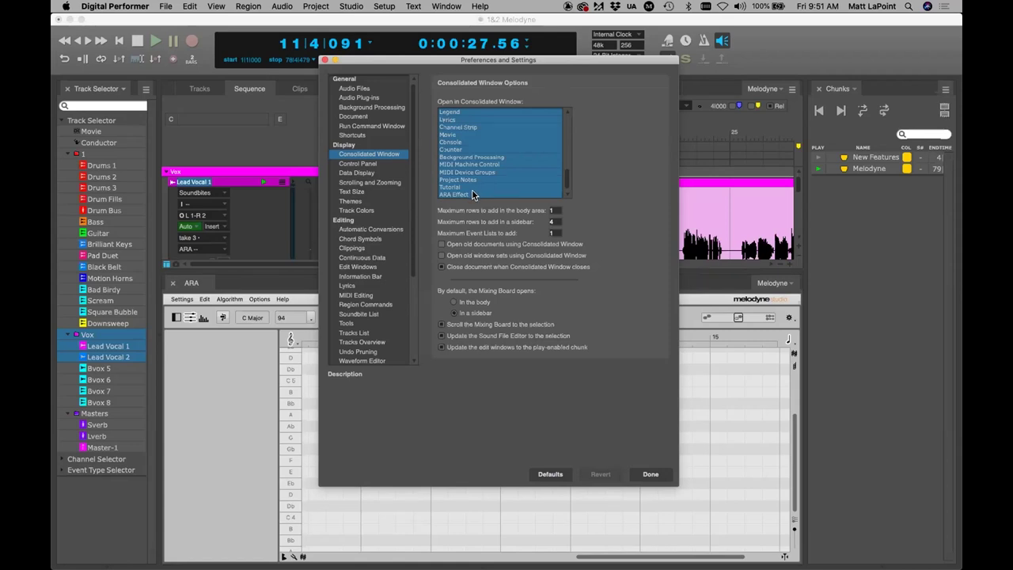
pyautogui.click(324, 61)
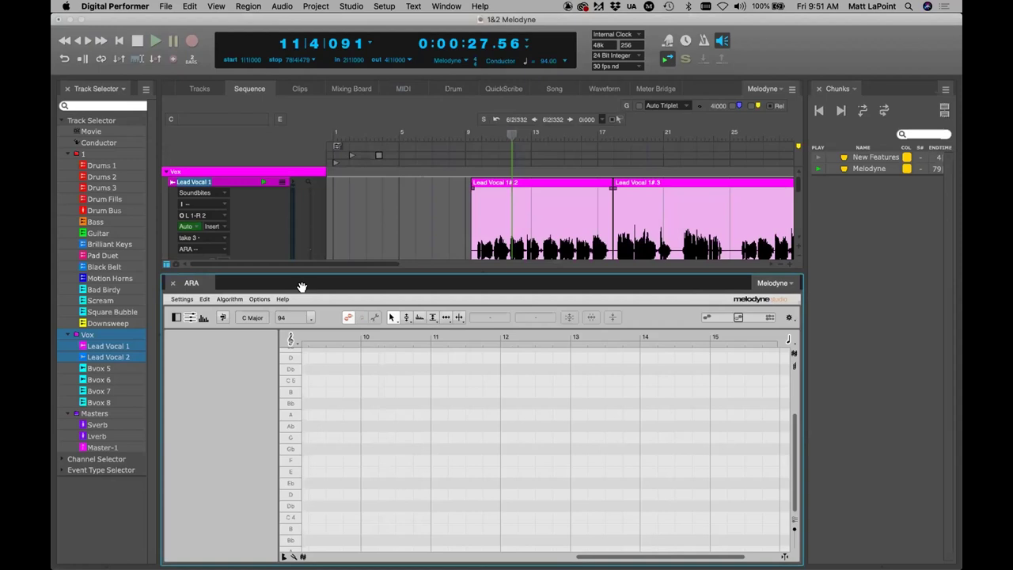
# Step: Enlarge the Sequence editor's area above the ARA cell and look over the saved window sets without choosing one
pyautogui.click(401, 202)
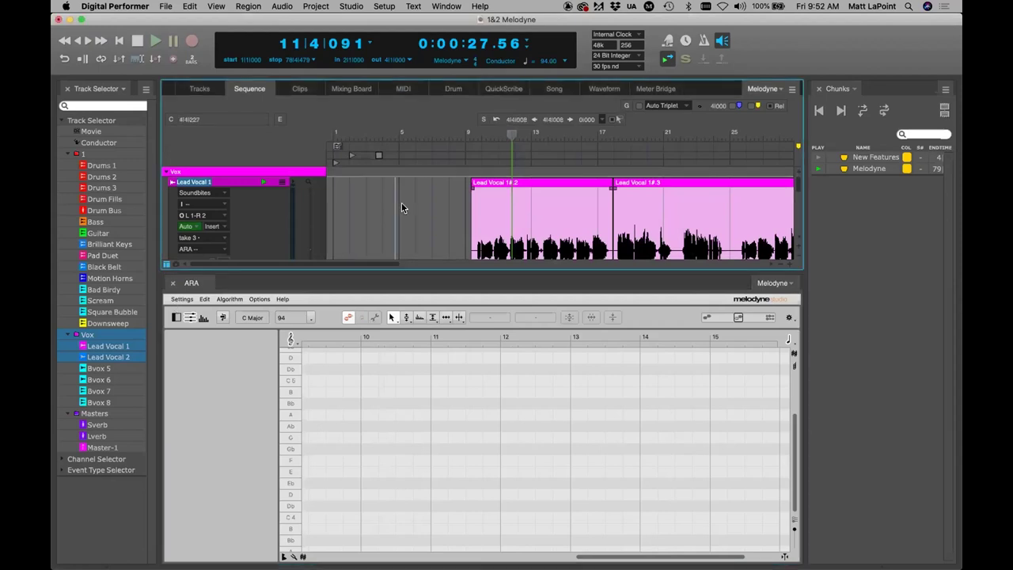
pyautogui.moveTo(456, 266); pyautogui.dragTo(455, 300)
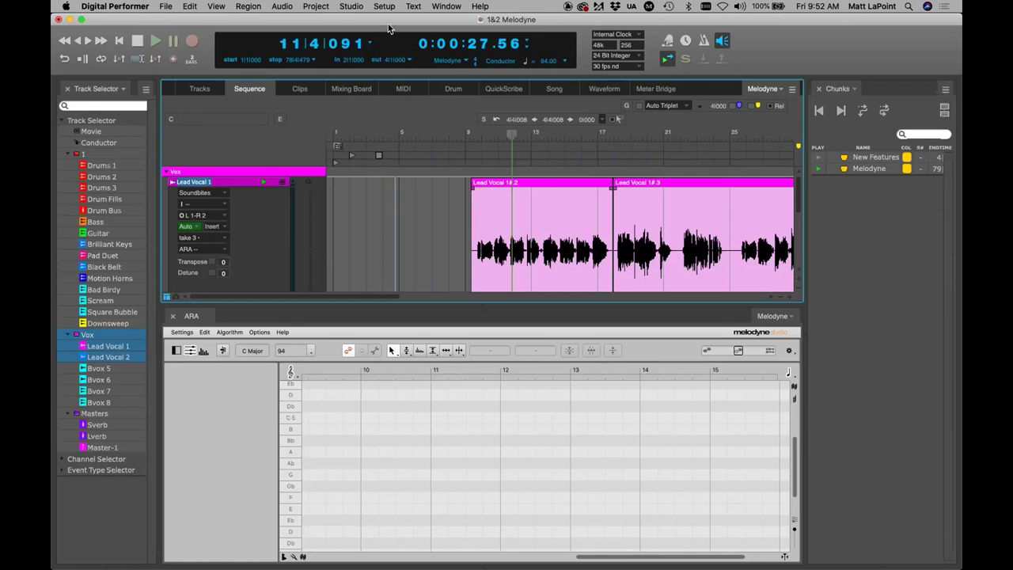
pyautogui.click(446, 7)
pyautogui.moveTo(554, 174)
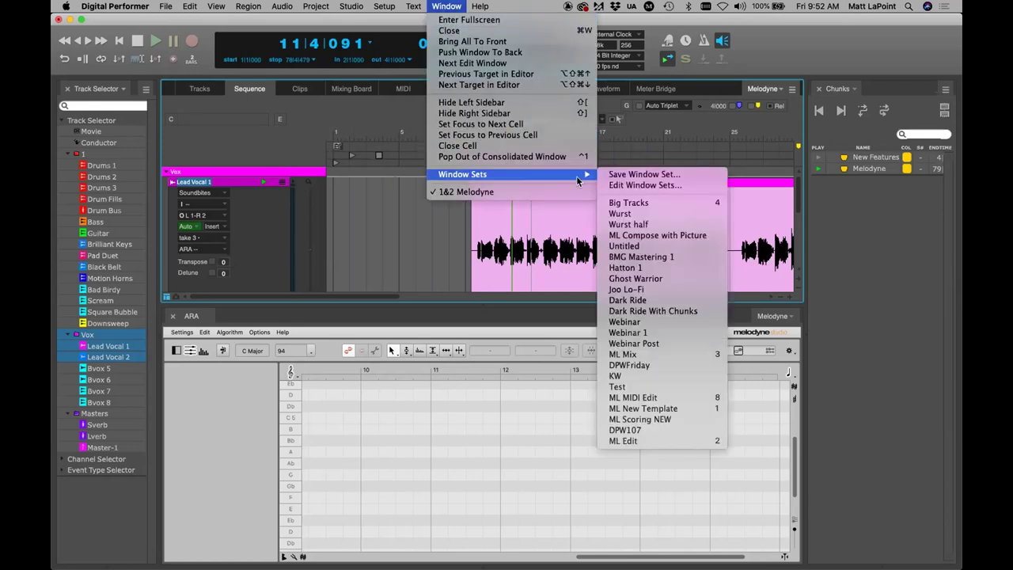
pyautogui.click(468, 6)
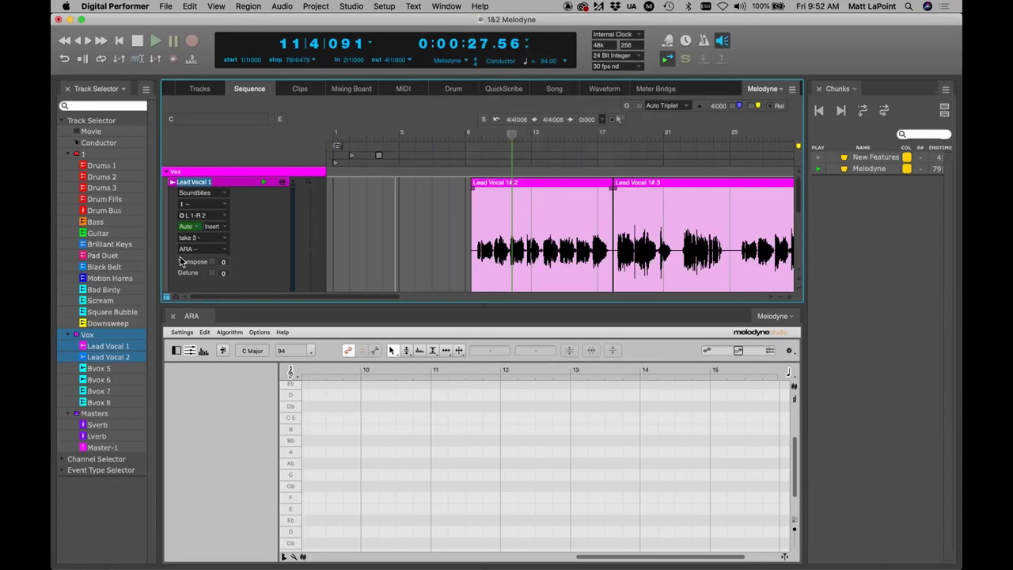
# Step: Close the ARA cell, select everything on both Lead Vocal tracks, and set Melodyne as the ARA effect on the tracks
pyautogui.click(173, 317)
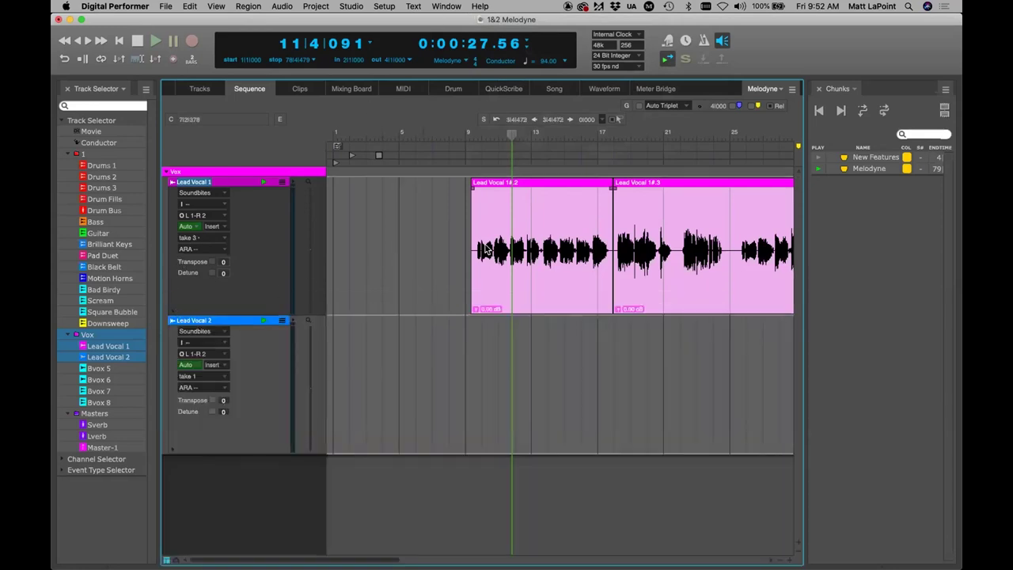
pyautogui.click(525, 252)
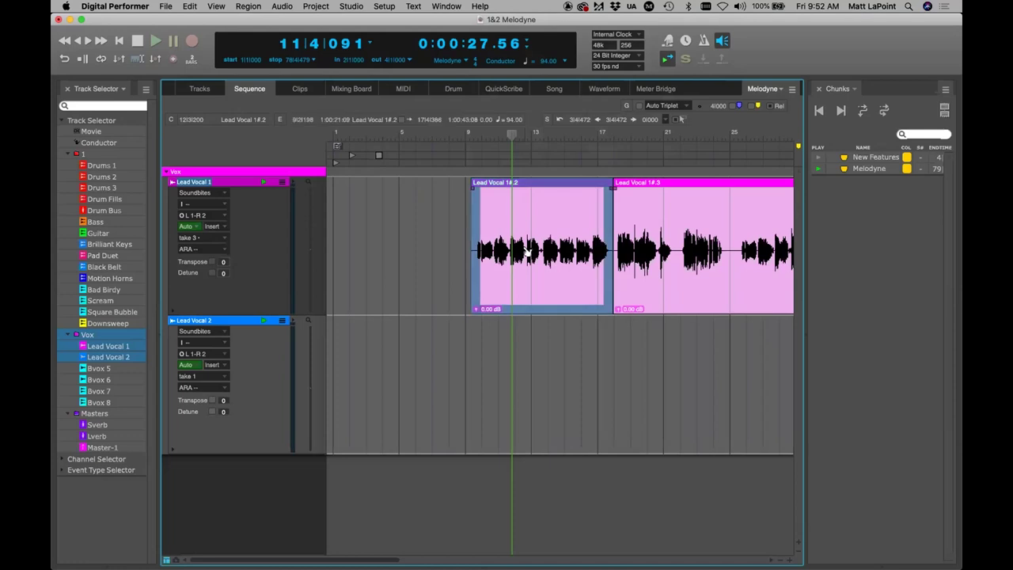
pyautogui.click(376, 281)
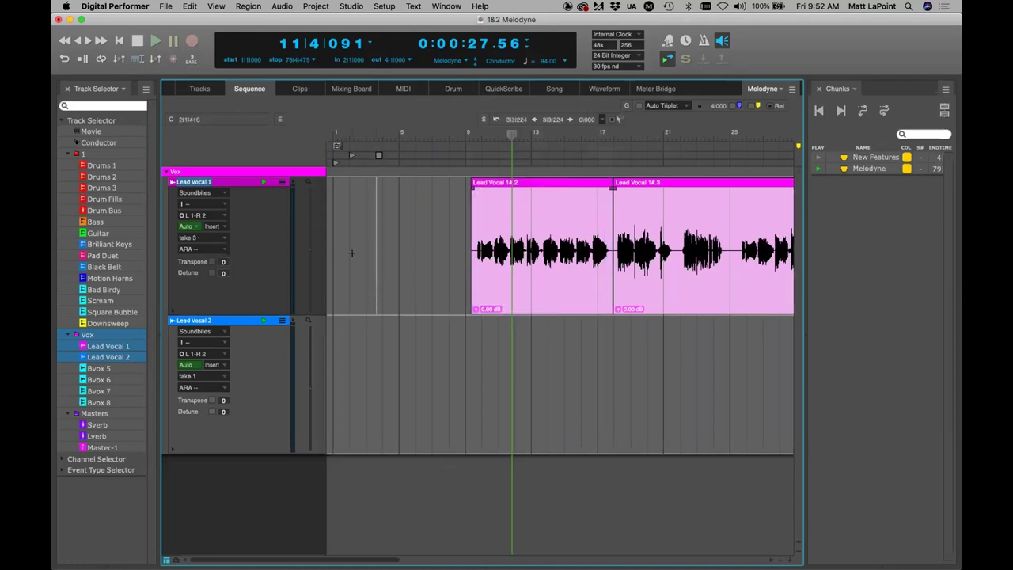
pyautogui.press('super+a')
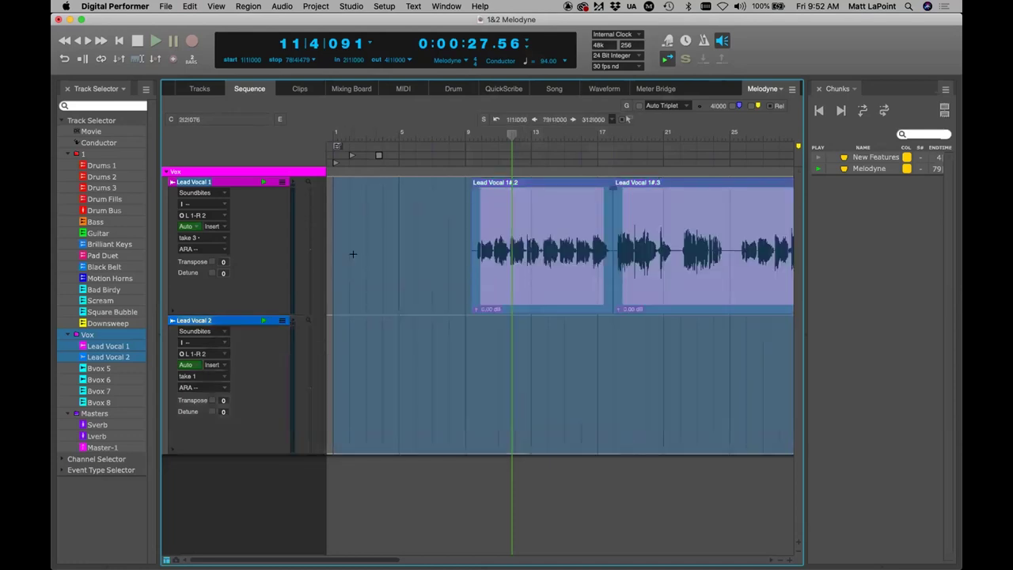
pyautogui.click(277, 7)
pyautogui.moveTo(326, 136)
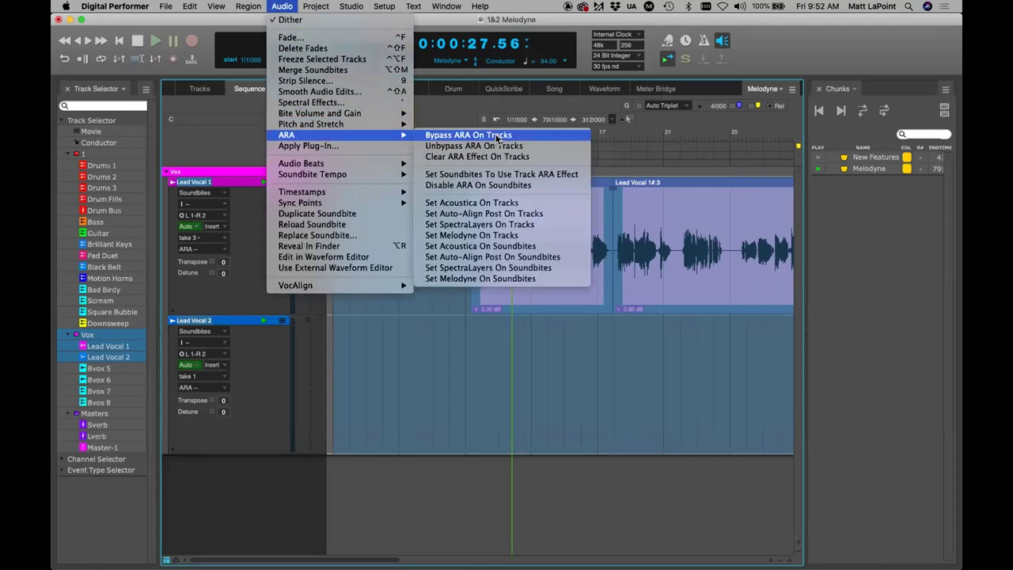
pyautogui.click(522, 235)
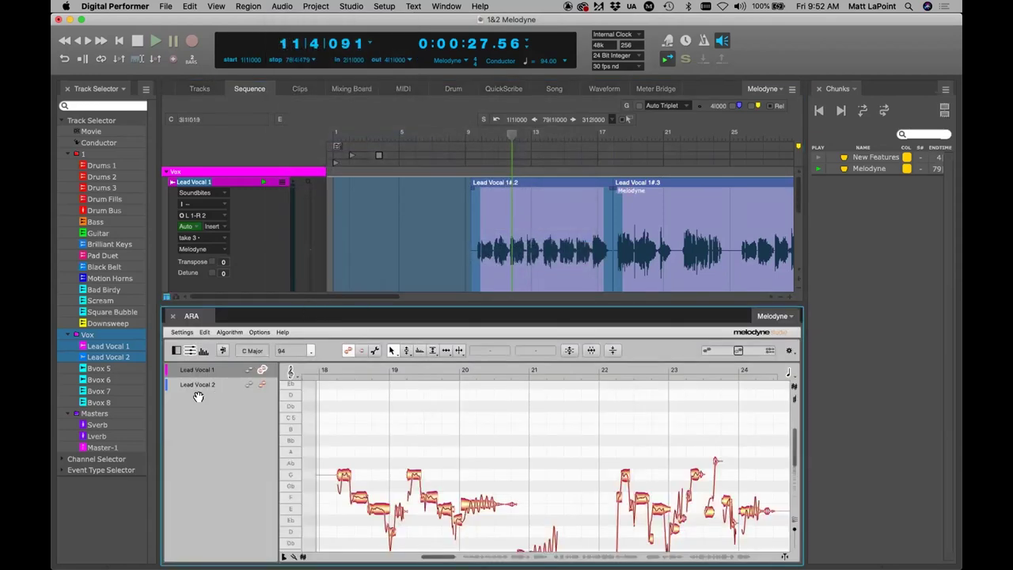
# Step: Place the playback position at the start of measure 73, within the Lead Vocal 2 soundbites, for a close view
pyautogui.click(641, 225)
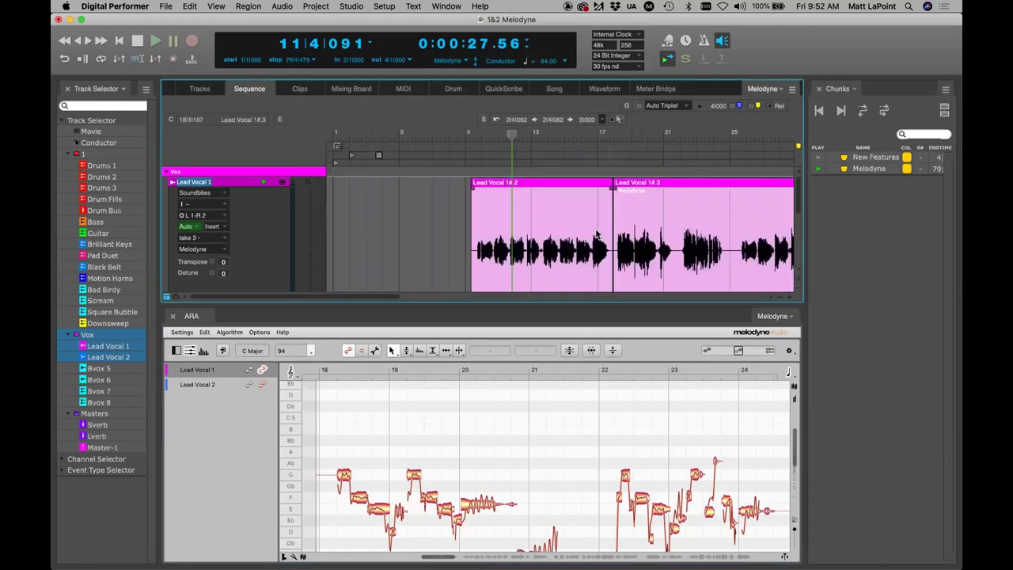
pyautogui.scroll(-2, 598, 234)
pyautogui.moveTo(371, 296); pyautogui.dragTo(655, 296)
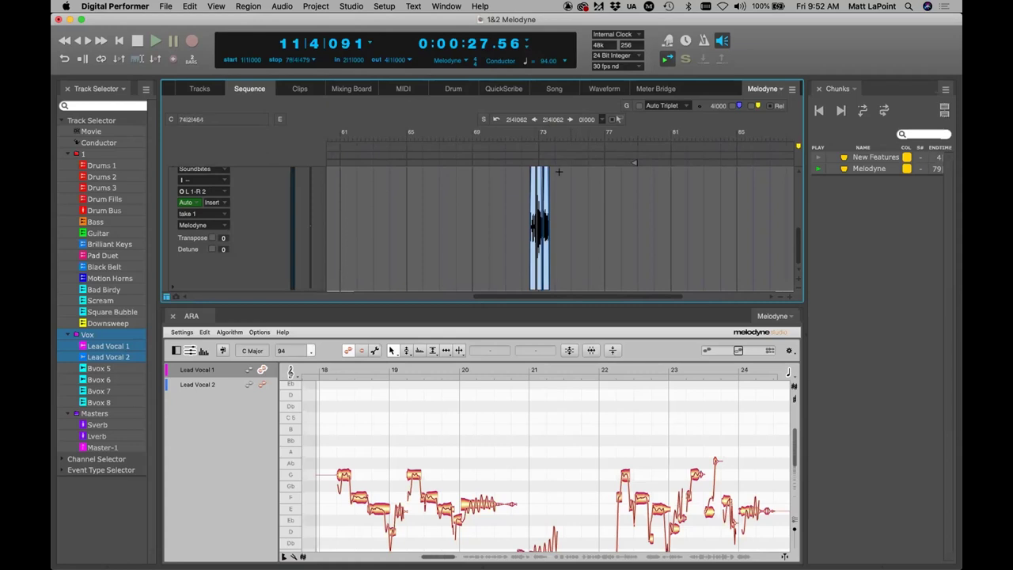
pyautogui.click(539, 131)
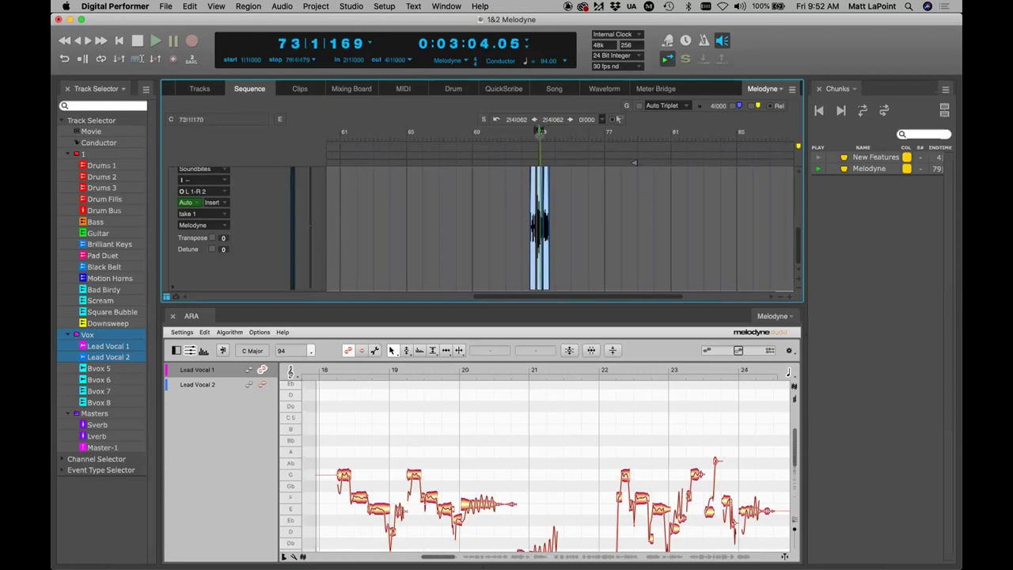
pyautogui.press('super+bracketright')
pyautogui.press('super+bracketright')
pyautogui.press('super+bracketright')
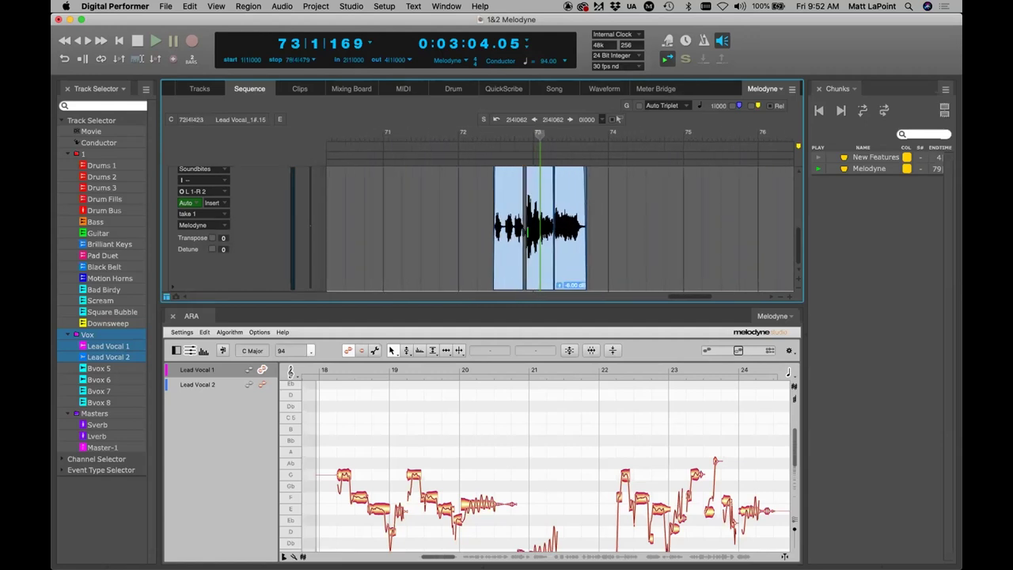
pyautogui.scroll(3, 661, 230)
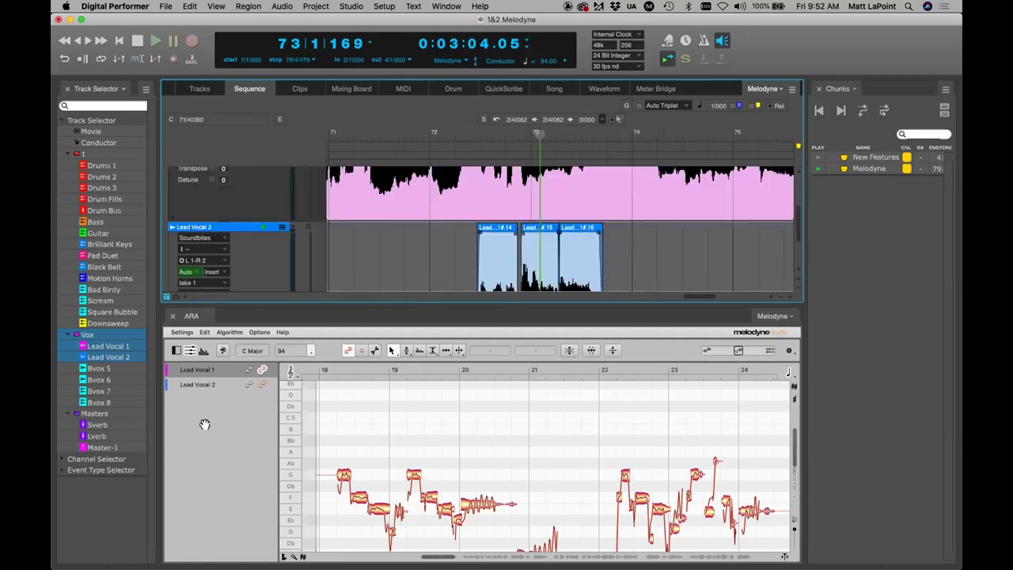
# Step: Choose Lead Vocal 2 in Melodyne's track list and select the first Lead Vocal 2 soundbite before measure 73
pyautogui.click(218, 385)
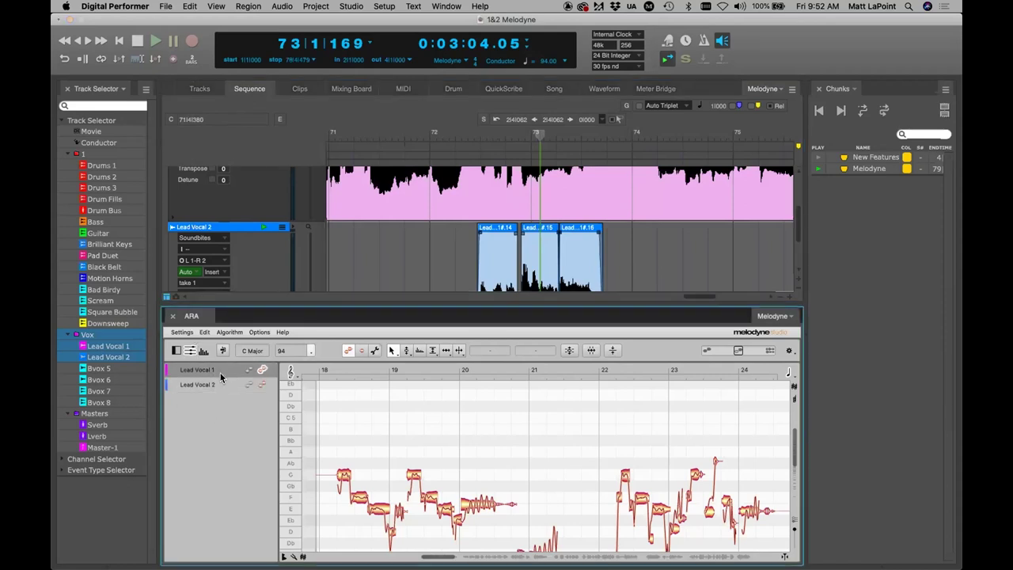
pyautogui.click(221, 385)
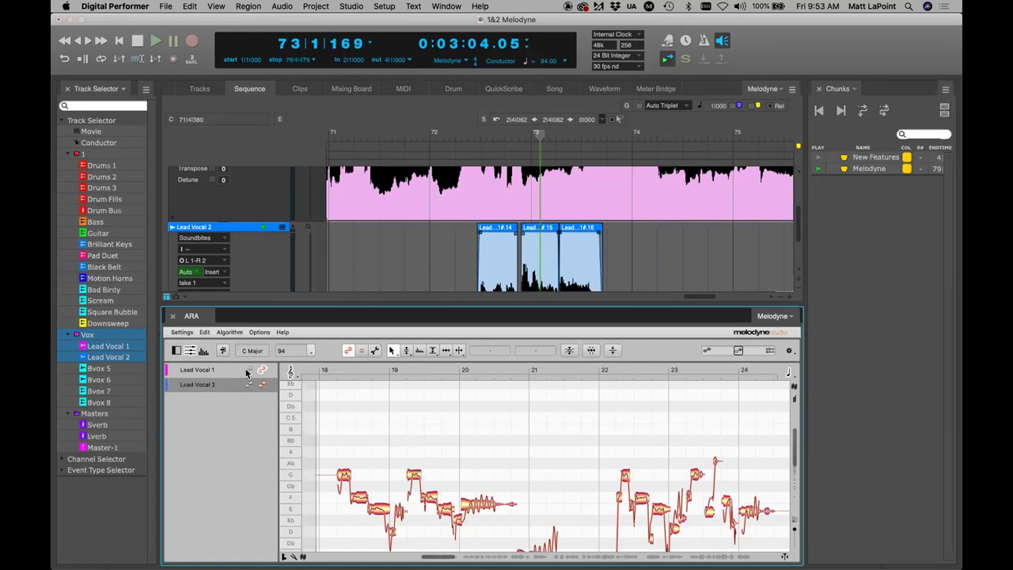
pyautogui.click(487, 197)
pyautogui.click(499, 253)
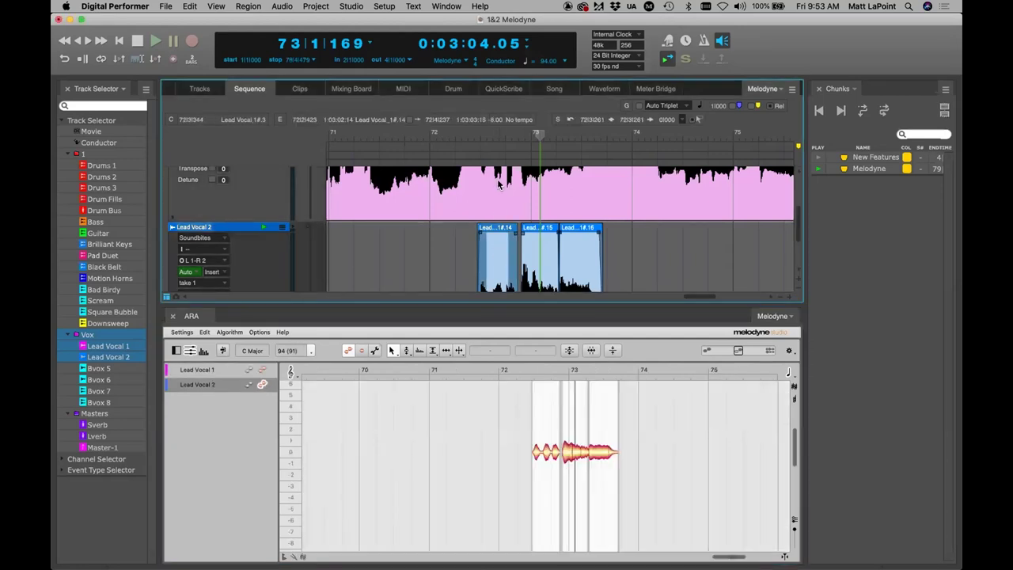
# Step: Select the Lead Vocal 1 soundbite around measure 72 to bring its notes into the Melodyne editor
pyautogui.click(500, 185)
pyautogui.click(505, 264)
pyautogui.click(502, 216)
pyautogui.click(502, 216)
pyautogui.scroll(1, 656, 256)
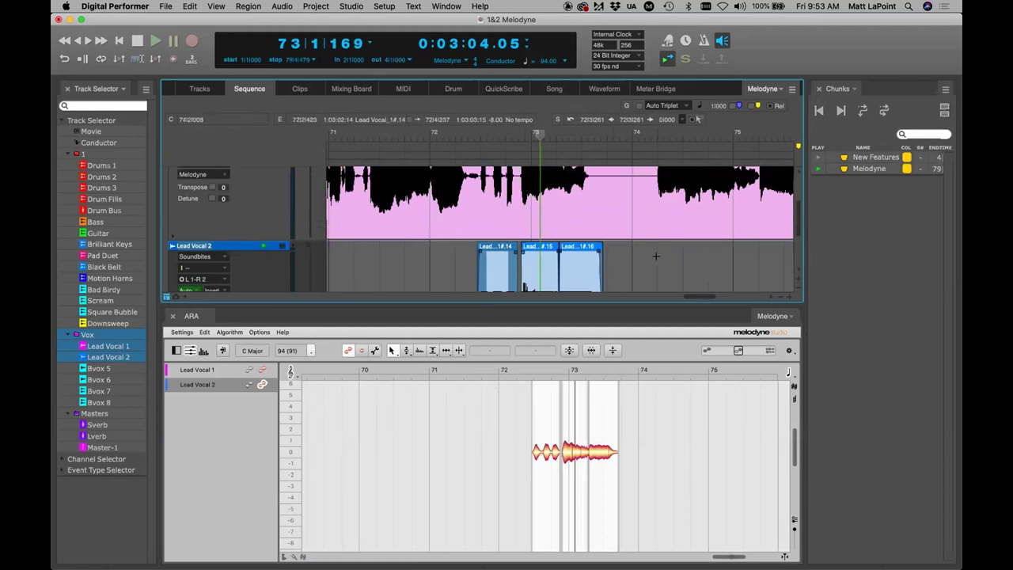
pyautogui.scroll(-2, 650, 272)
pyautogui.scroll(3, 650, 272)
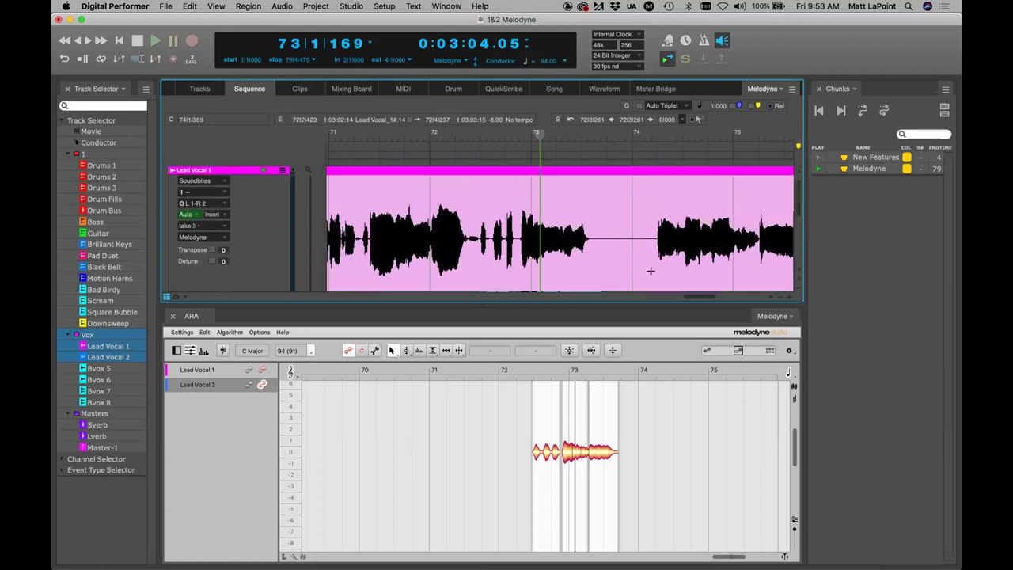
pyautogui.click(489, 238)
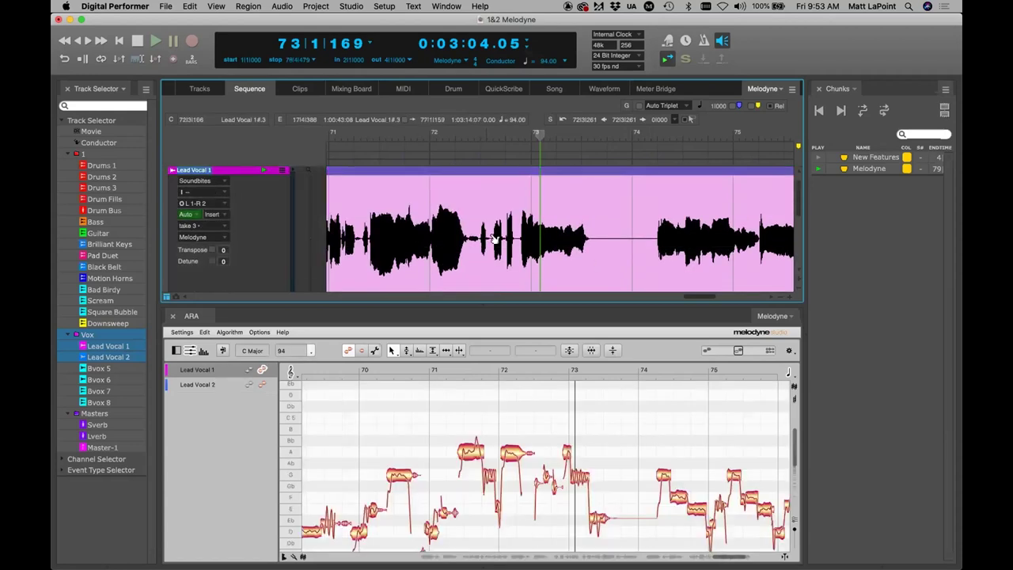
pyautogui.scroll(-1, 554, 257)
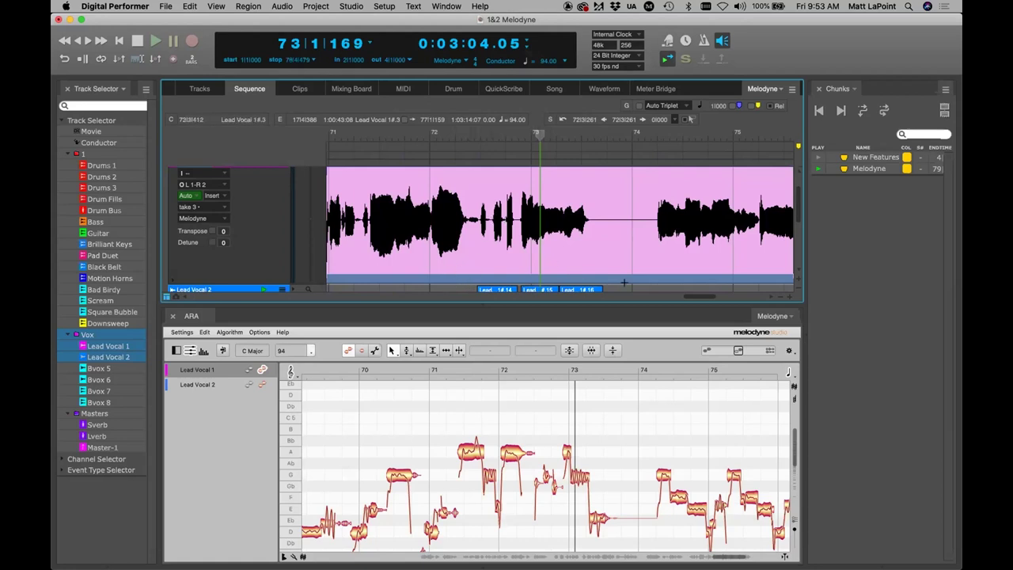
pyautogui.moveTo(608, 236); pyautogui.dragTo(490, 241)
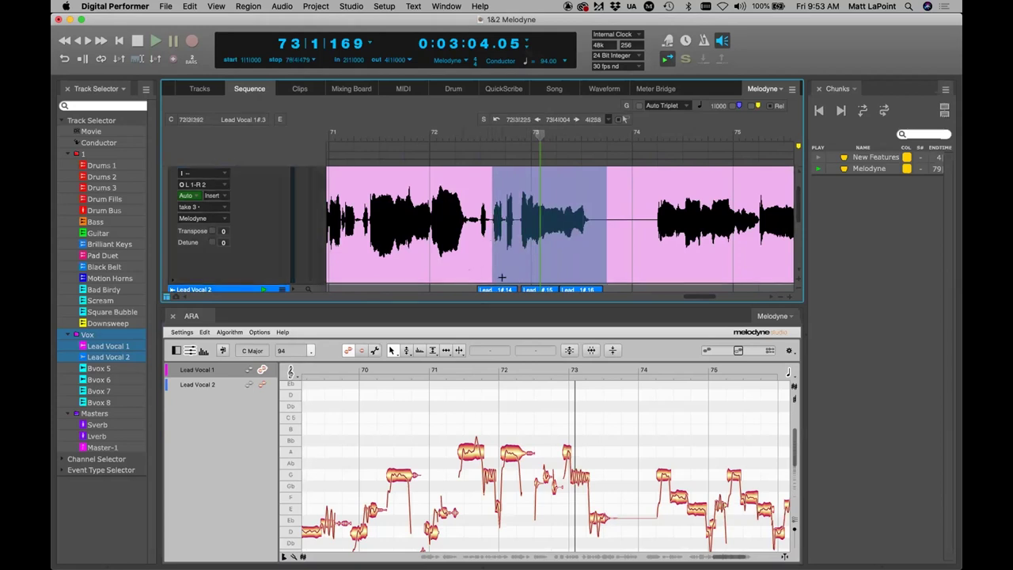
pyautogui.scroll(-1, 501, 278)
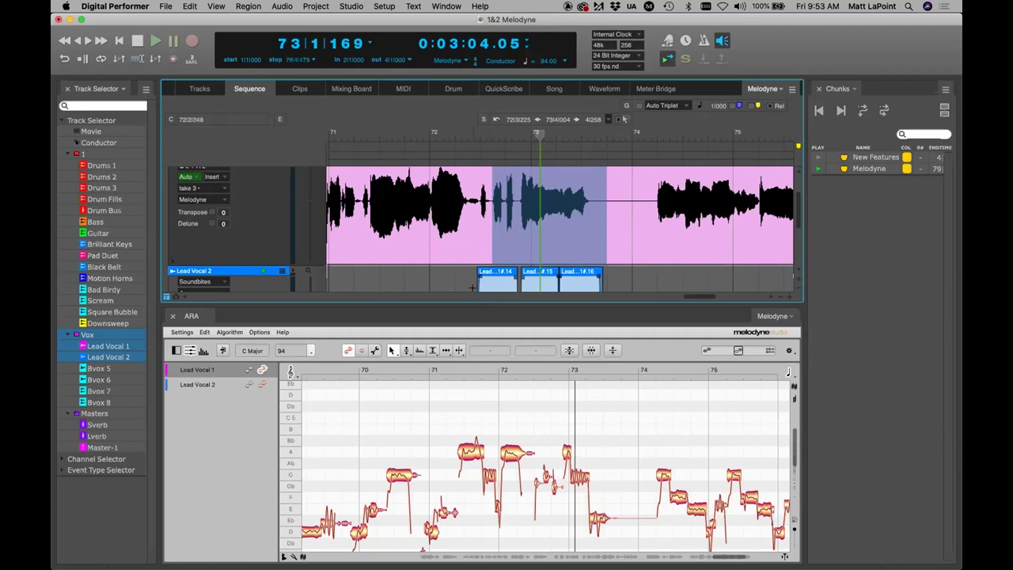
pyautogui.click(488, 204)
pyautogui.scroll(3, 484, 237)
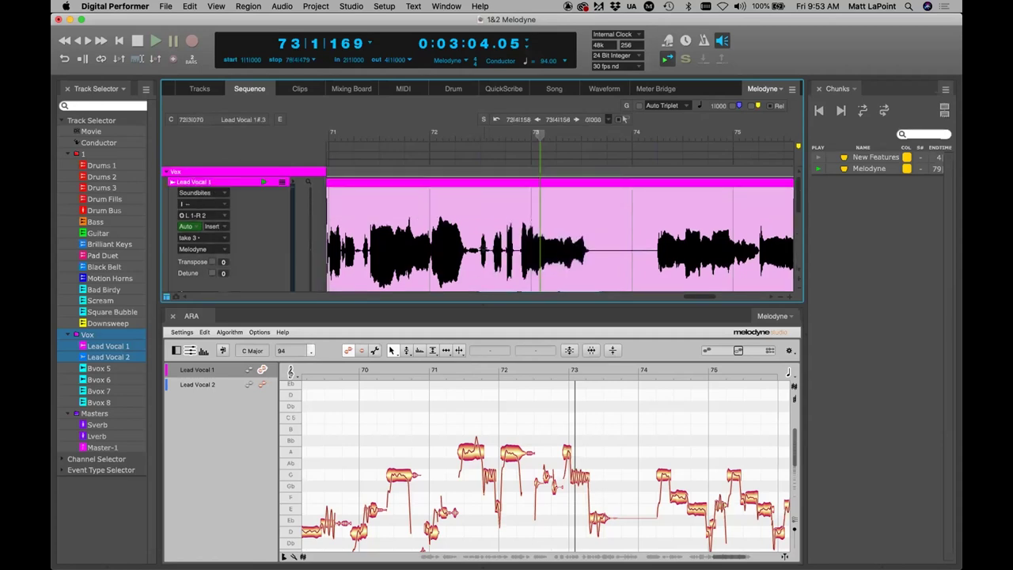
# Step: Split the Lead Vocal 1 soundbite at both ends of the phrase around measure 73 and undo the split
pyautogui.moveTo(488, 262); pyautogui.dragTo(595, 265)
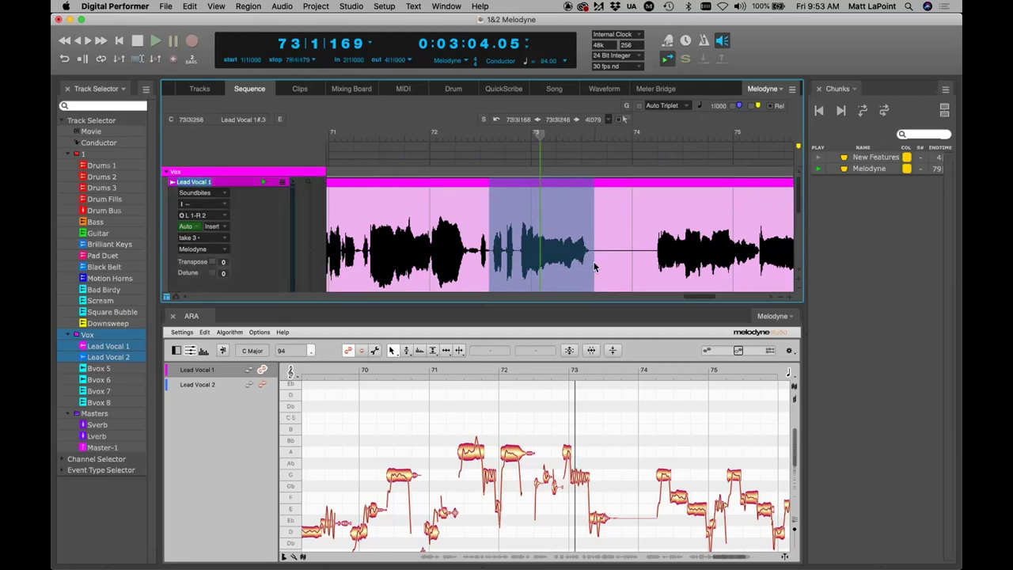
pyautogui.press('super+c')
pyautogui.press('super+y')
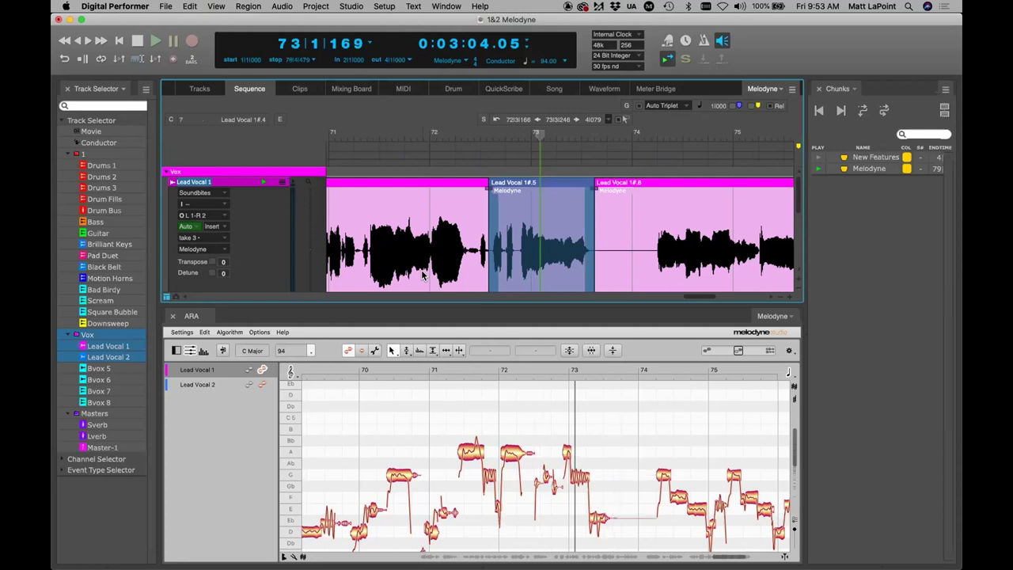
pyautogui.press('super+z')
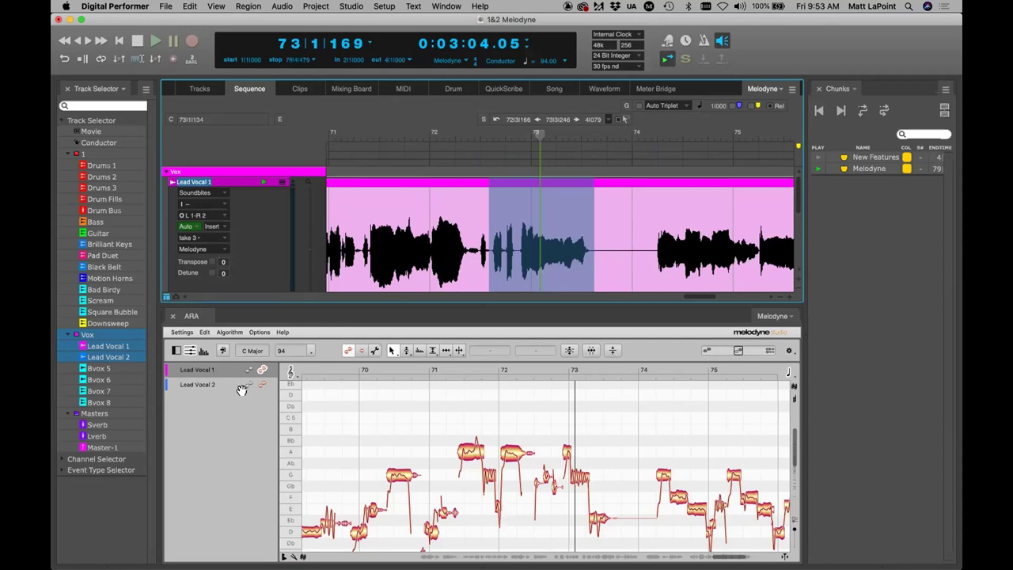
# Step: Clear the time range selected in Lead Vocal 1 and enlarge the Sequence editor's area to show more of Lead Vocal 2
pyautogui.scroll(-2, 486, 289)
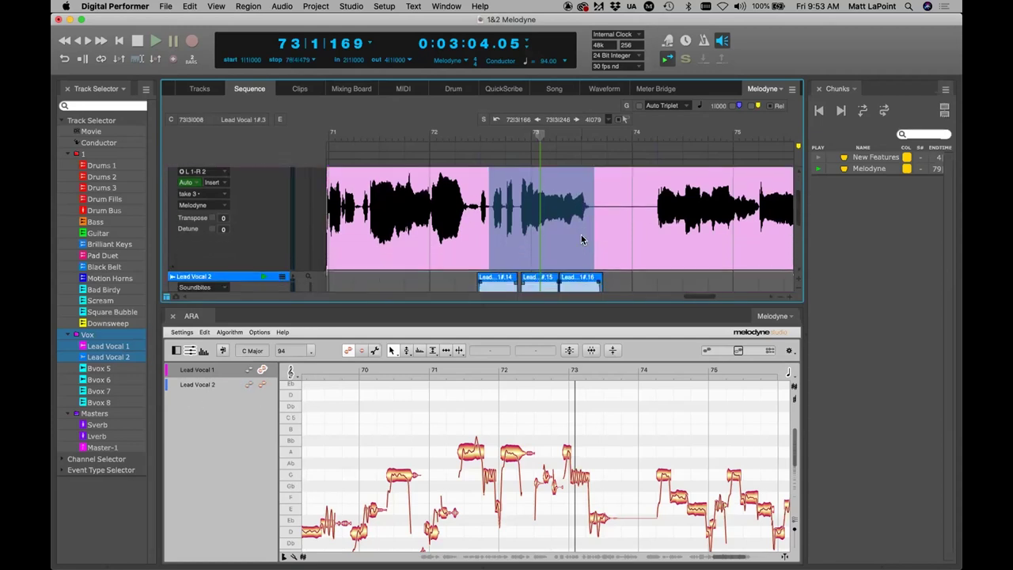
pyautogui.click(492, 288)
pyautogui.click(507, 229)
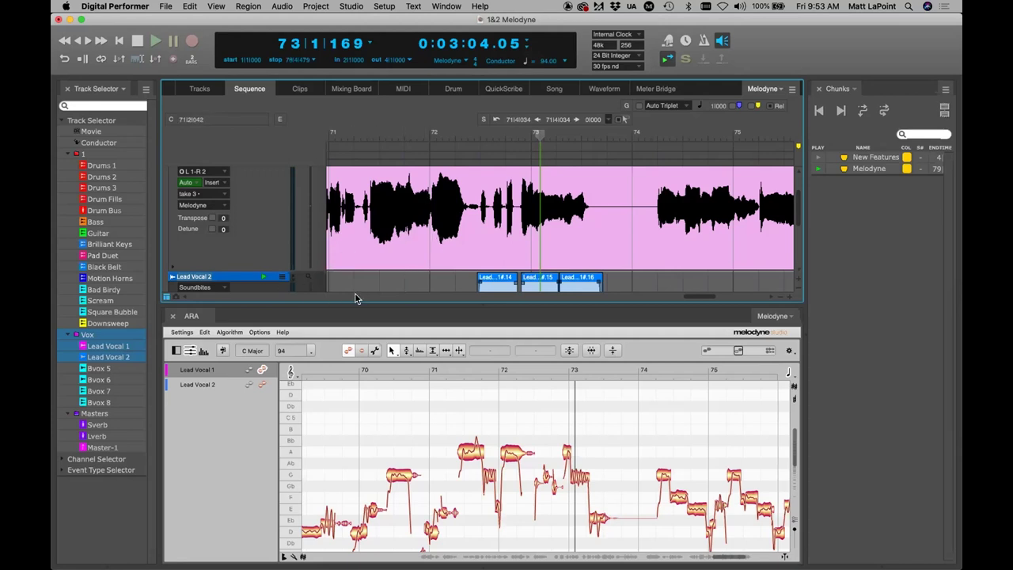
pyautogui.moveTo(349, 301); pyautogui.dragTo(350, 324)
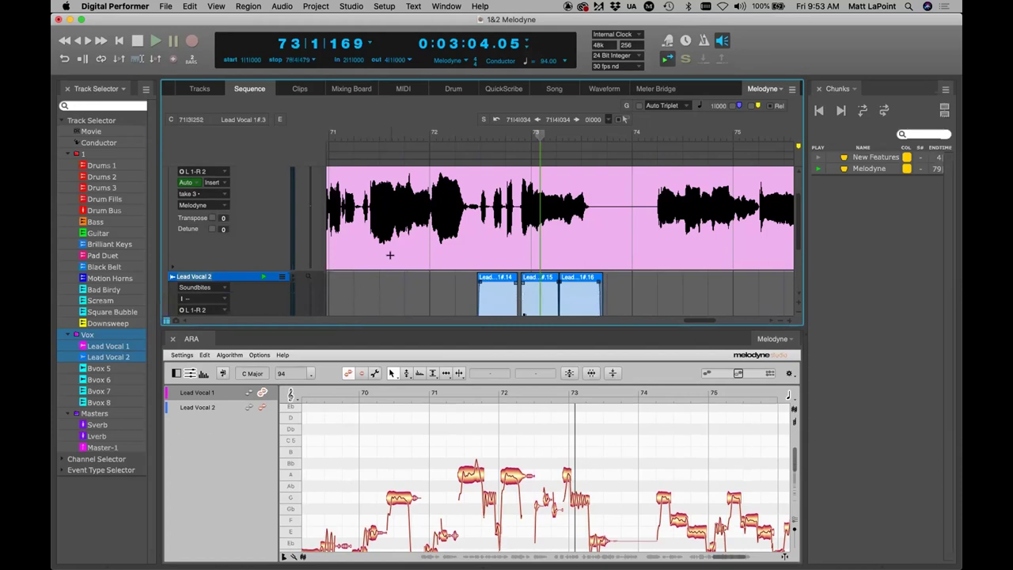
pyautogui.press('super+bracketleft')
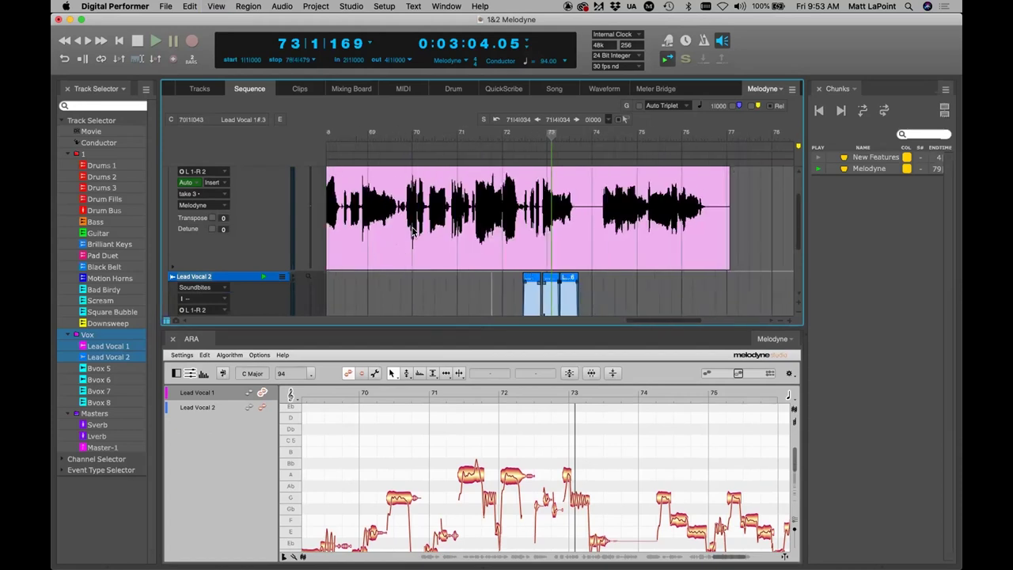
pyautogui.click(283, 7)
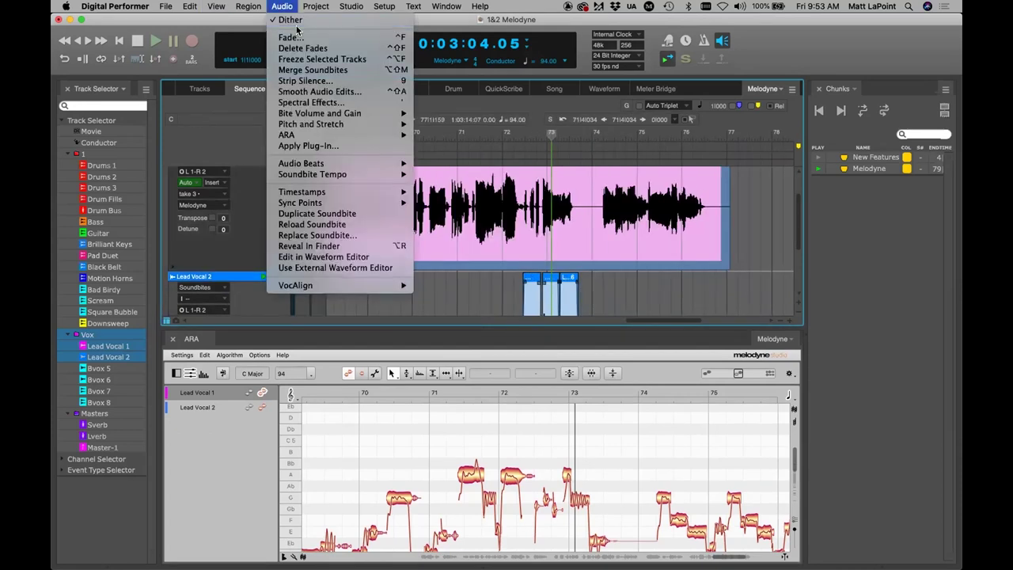
pyautogui.click(283, 7)
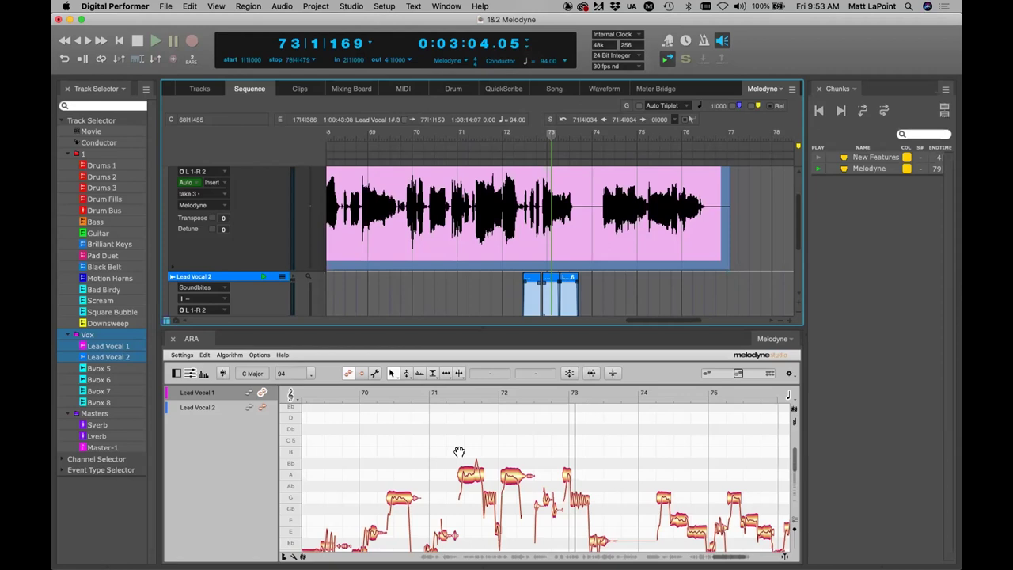
pyautogui.click(406, 291)
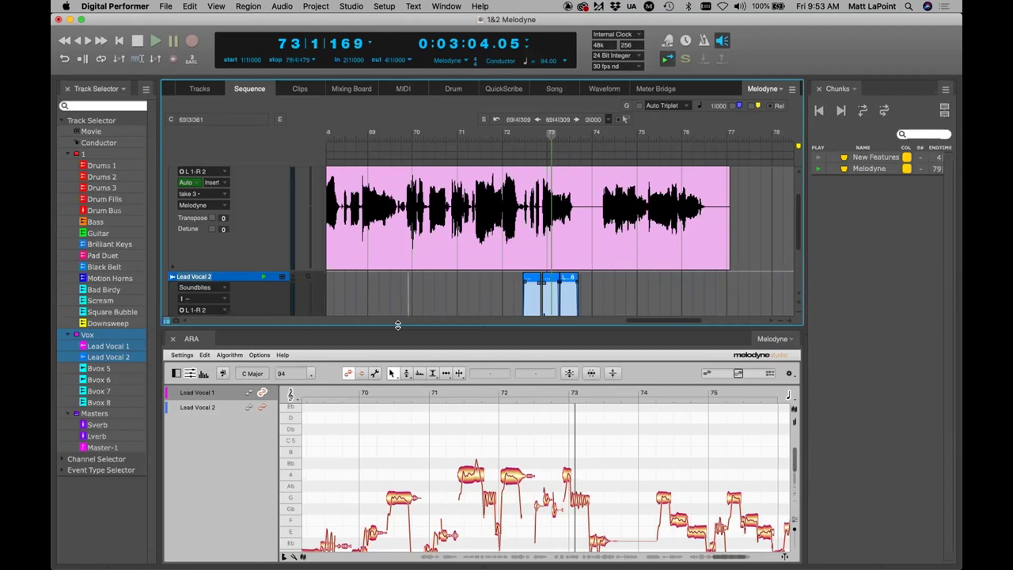
pyautogui.click(416, 192)
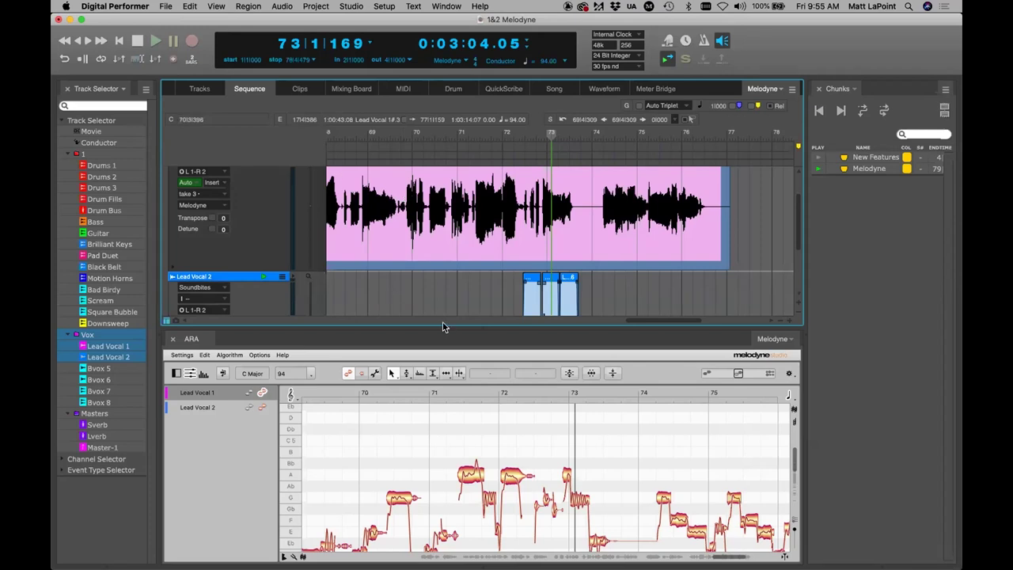
pyautogui.scroll(2, 430, 303)
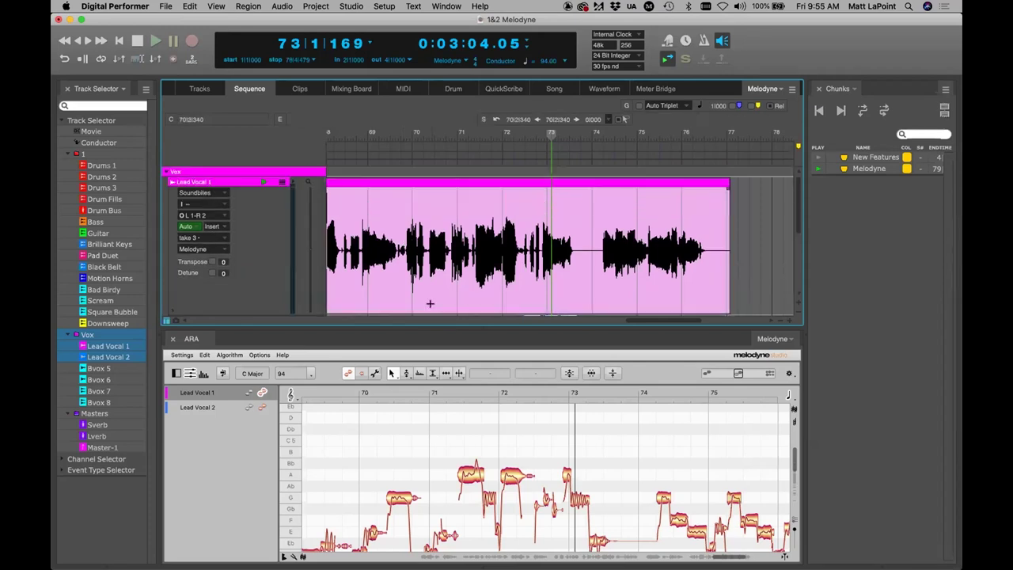
pyautogui.click(219, 237)
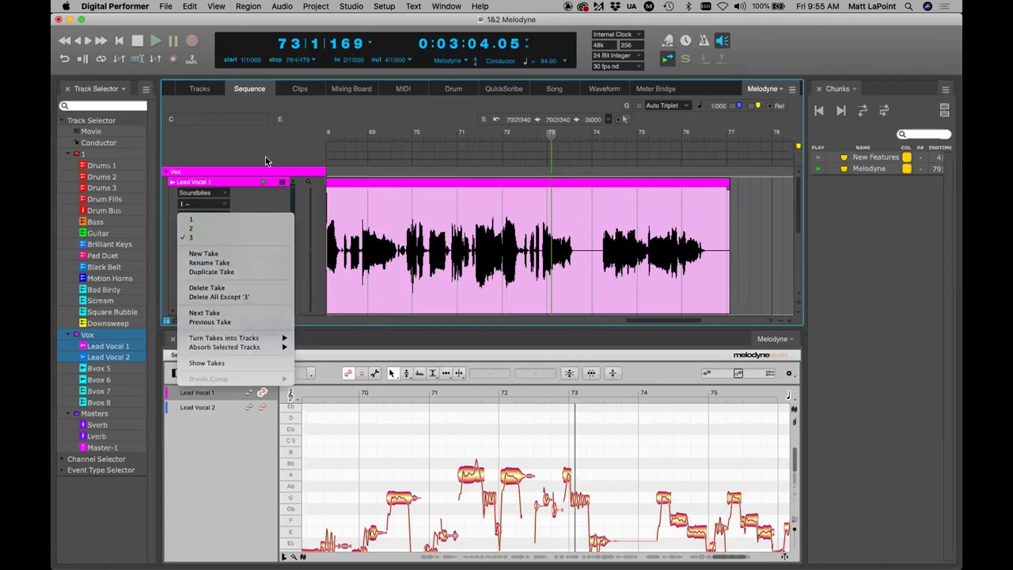
pyautogui.click(278, 187)
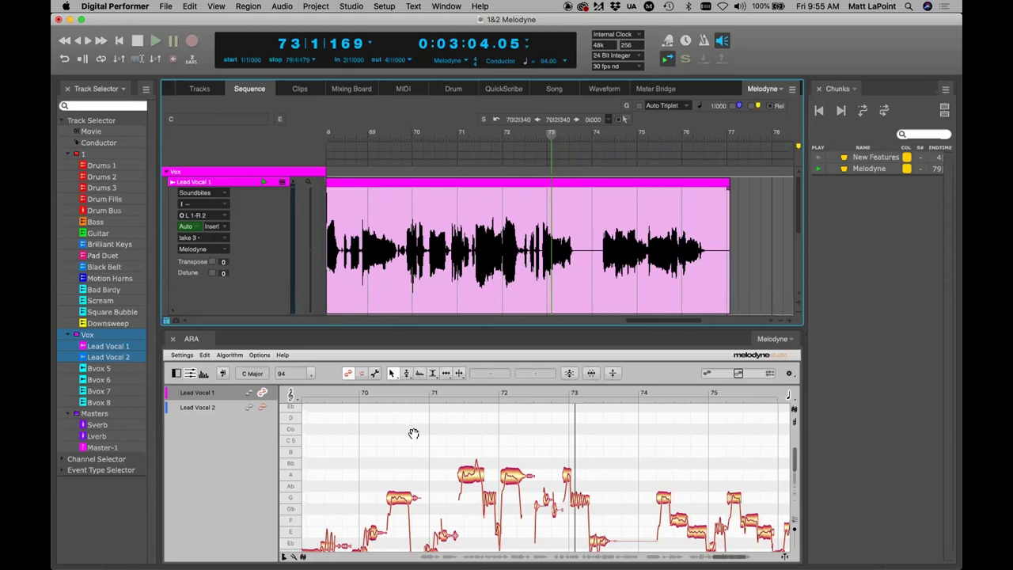
# Step: Set the ARA effect of the Lead Vocal 2 track to None and save the project
pyautogui.scroll(-1, 735, 258)
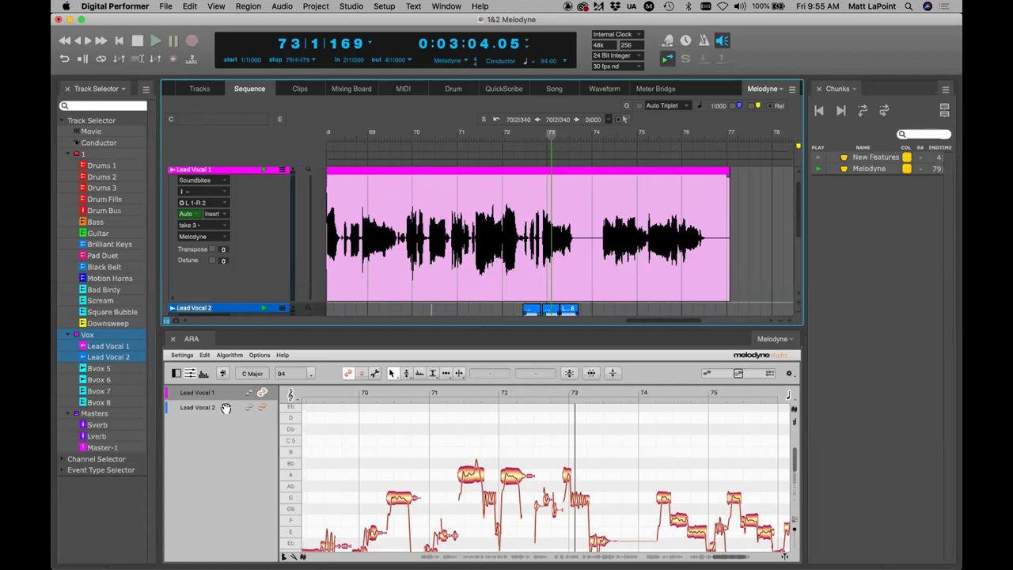
pyautogui.scroll(-3, 380, 293)
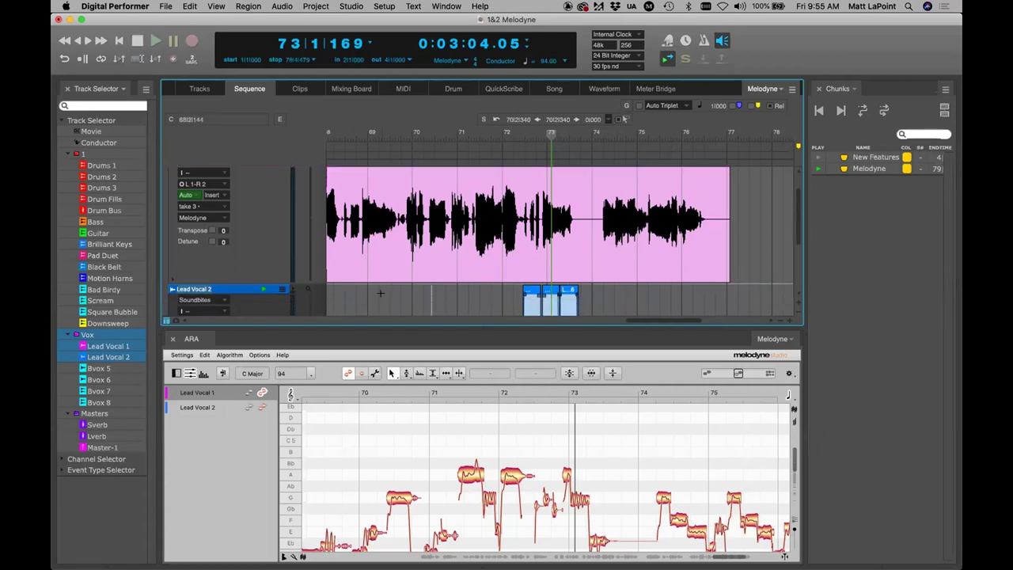
pyautogui.scroll(-3, 380, 294)
pyautogui.click(199, 293)
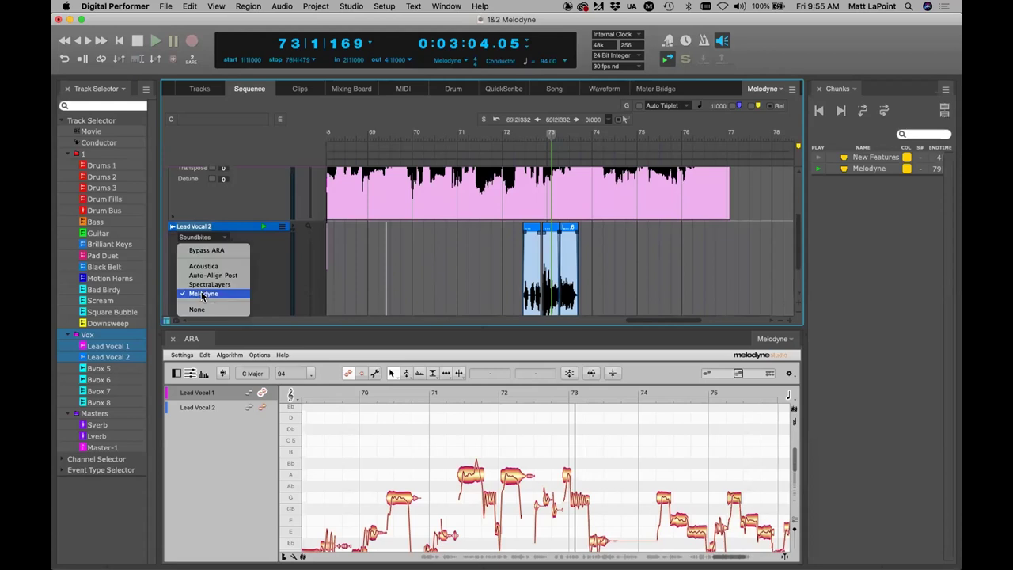
pyautogui.click(222, 310)
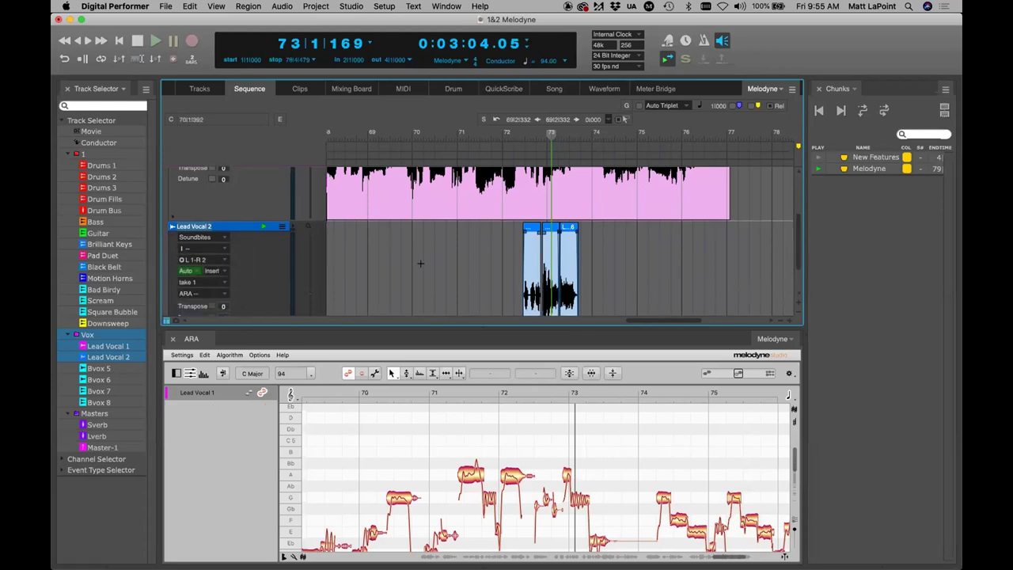
pyautogui.press('super+s')
# Step: Hide Lead Vocal 2 from the Sequence editor, shrink the editor's area and reduce the height of the Lead Vocal 1 track
pyautogui.moveTo(460, 326); pyautogui.dragTo(458, 294)
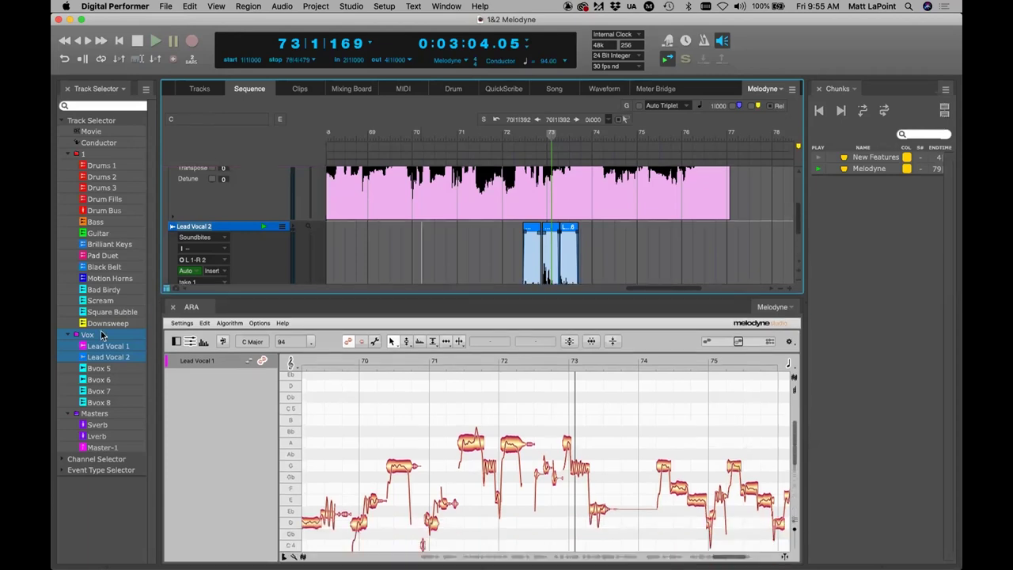
pyautogui.click(101, 357)
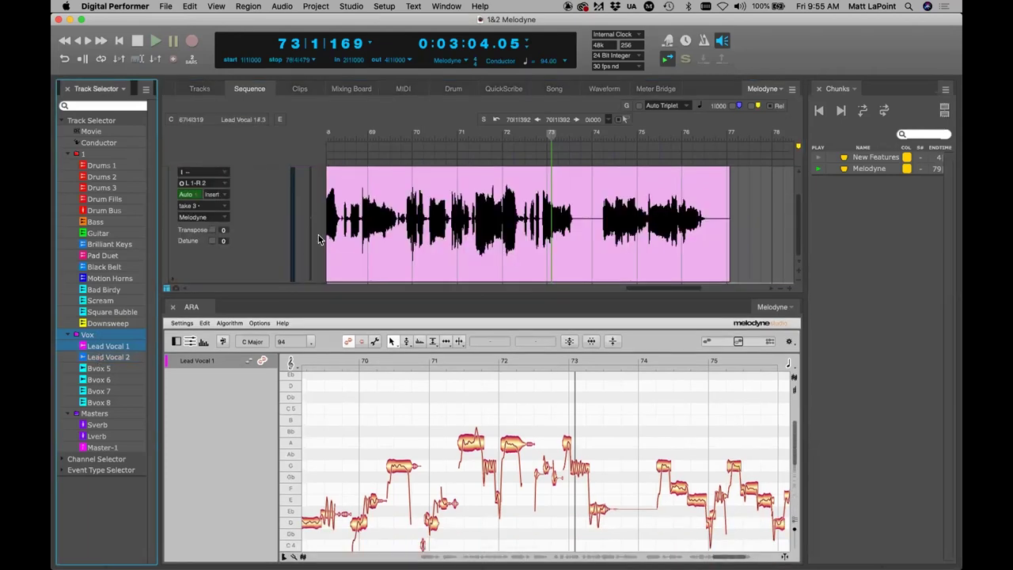
pyautogui.scroll(2, 317, 237)
pyautogui.moveTo(323, 297); pyautogui.dragTo(345, 272)
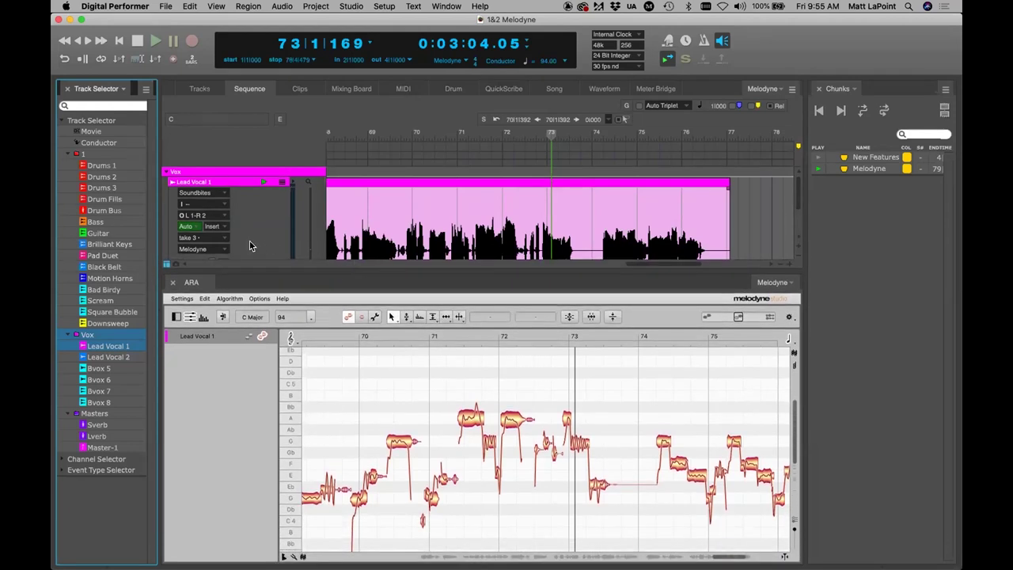
pyautogui.moveTo(249, 259); pyautogui.dragTo(258, 242)
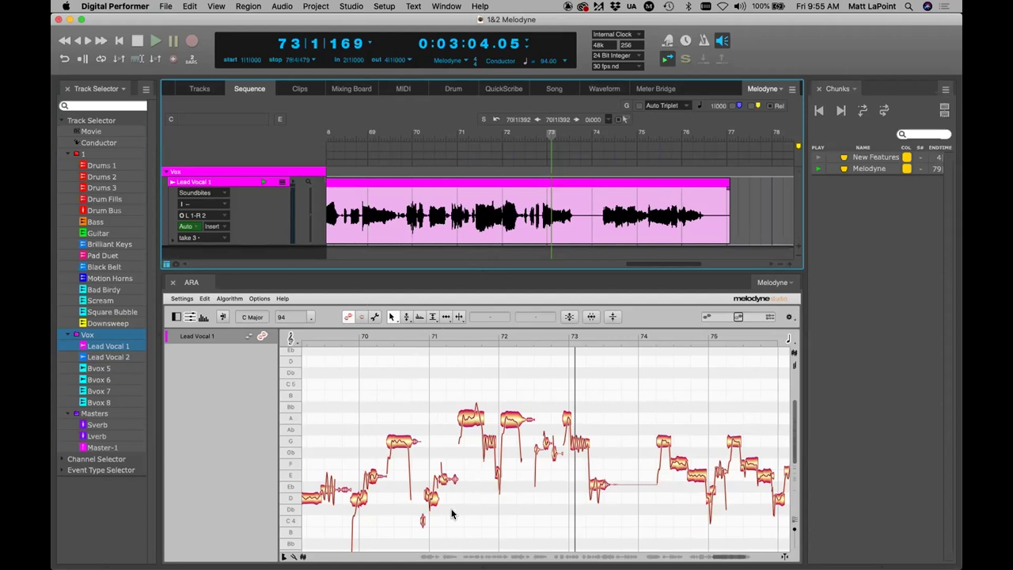
# Step: Set the playback position to measure 9 and play the first Lead Vocal 1 soundbite from there
pyautogui.click(297, 45)
pyautogui.write('9')
pyautogui.press('Return')
pyautogui.press('space')
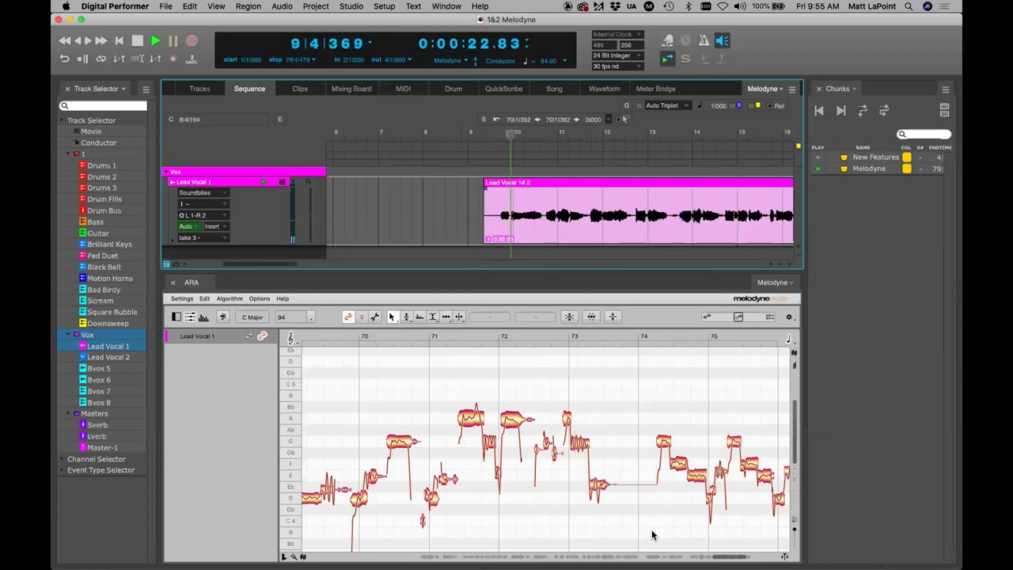
pyautogui.press('space')
pyautogui.press('space')
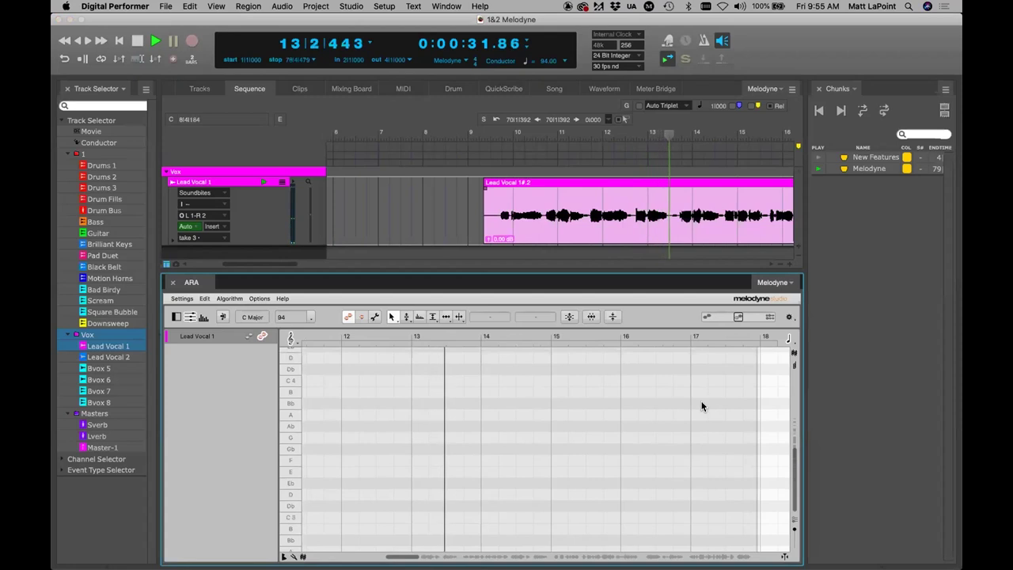
# Step: Stop playback and assign Melodyne as the ARA effect of the first Lead Vocal 1 soundbite only
pyautogui.scroll(2, 702, 403)
pyautogui.click(511, 215)
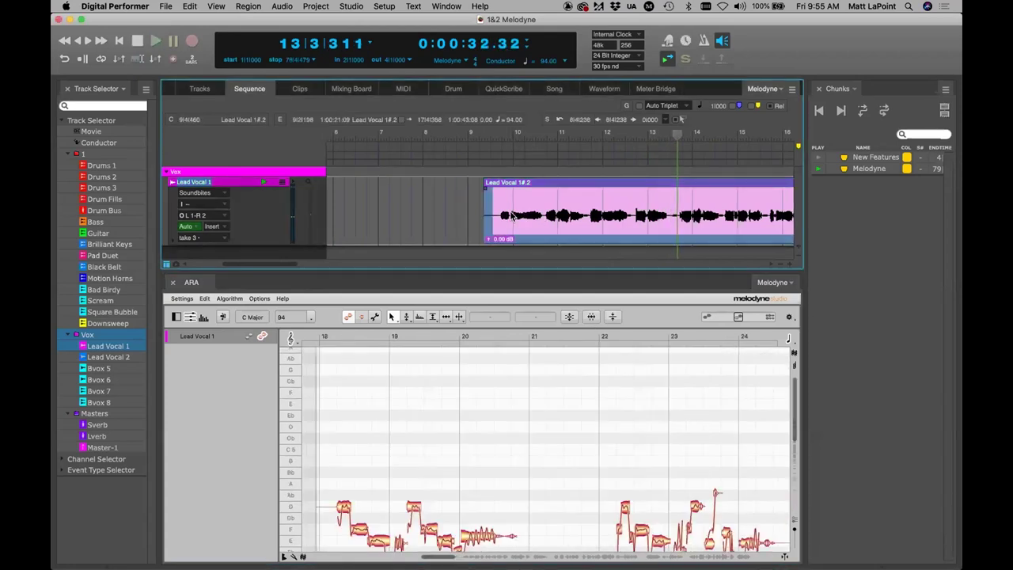
pyautogui.rightClick(513, 216)
pyautogui.moveTo(558, 449)
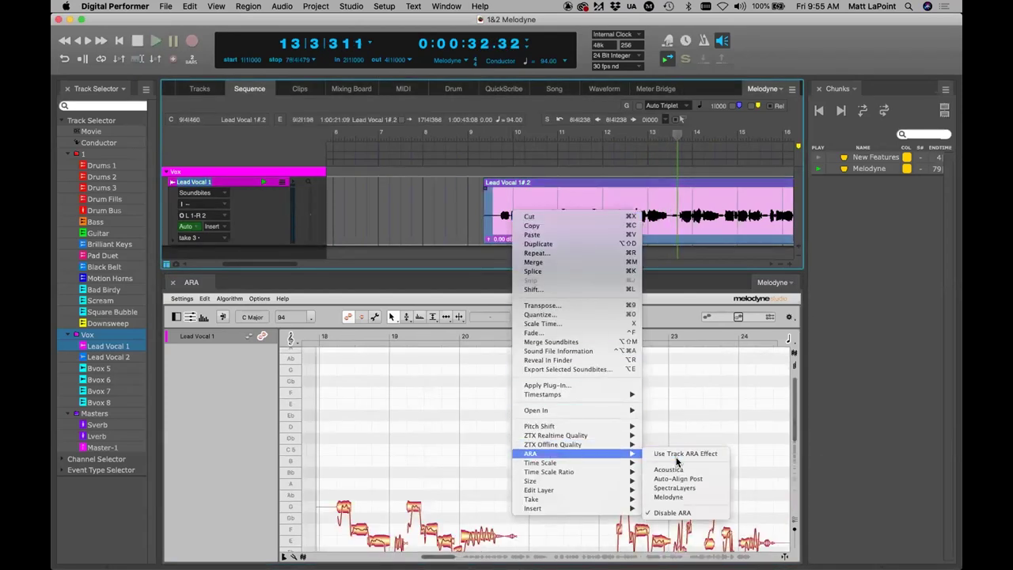
pyautogui.click(675, 497)
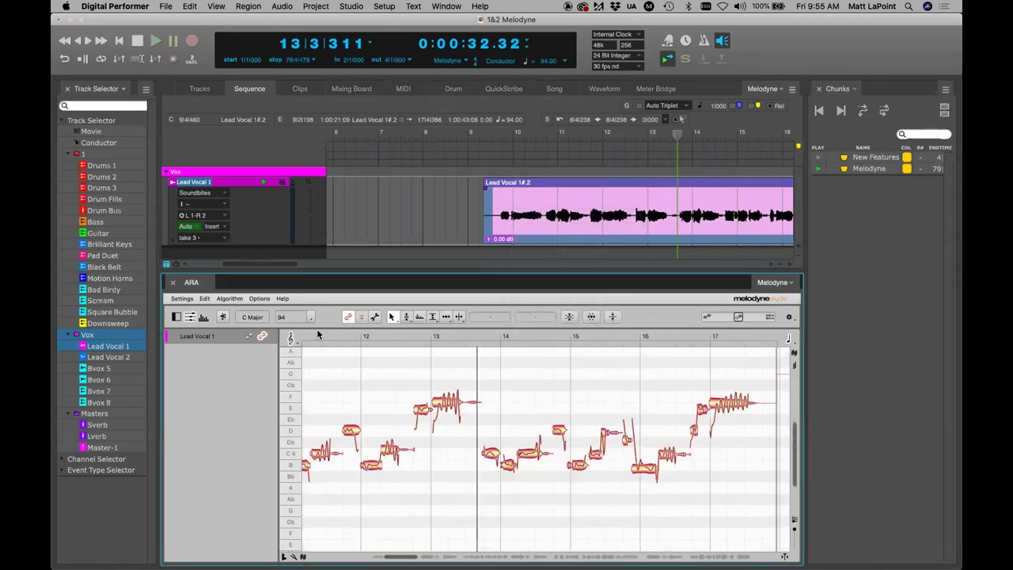
# Step: Reposition the playhead around measures 11 to 14 from Melodyne's ruler and move it slightly earlier within measure 11 from the Sequence ruler
pyautogui.doubleClick(431, 328)
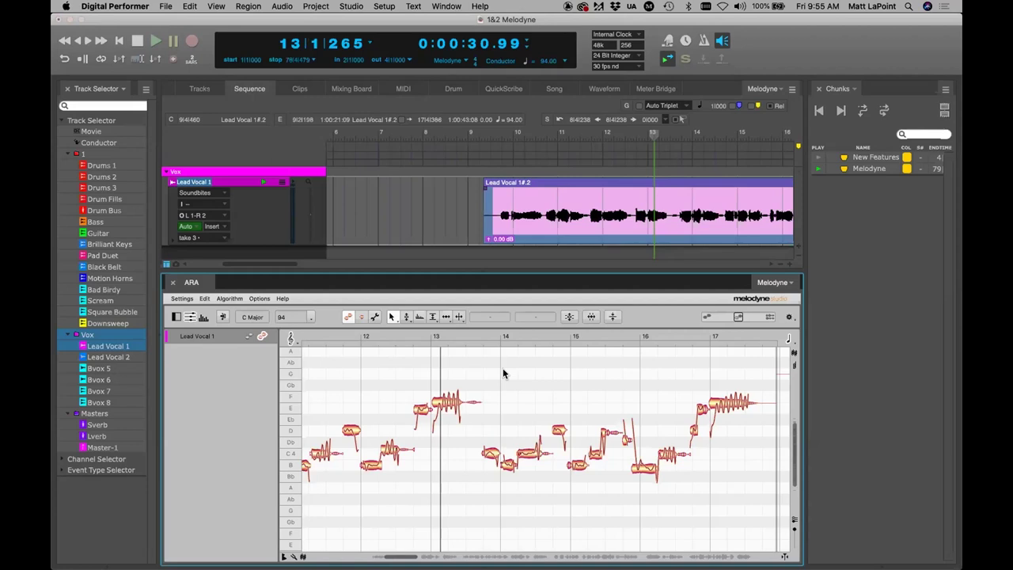
pyautogui.click(531, 332)
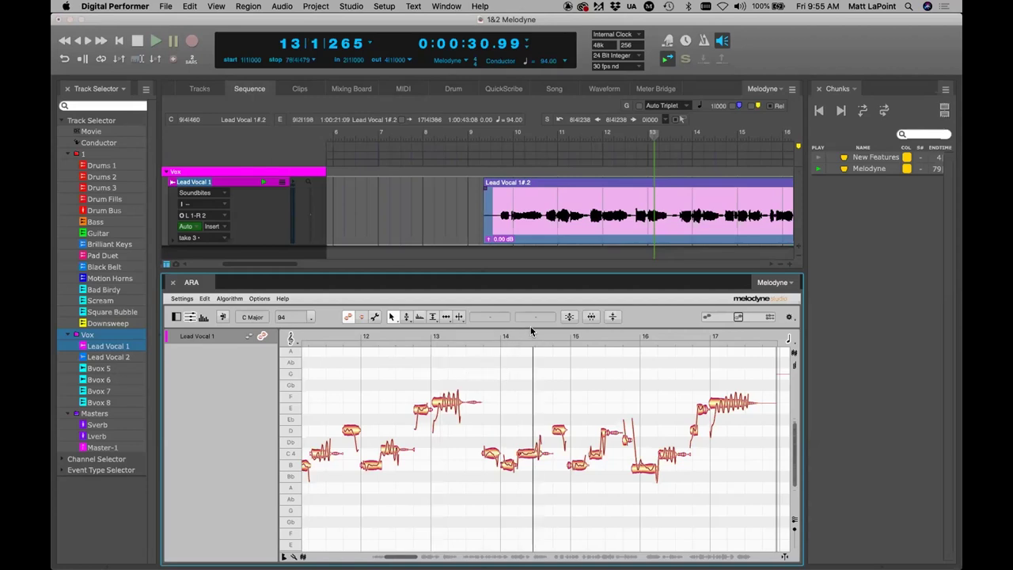
pyautogui.click(330, 332)
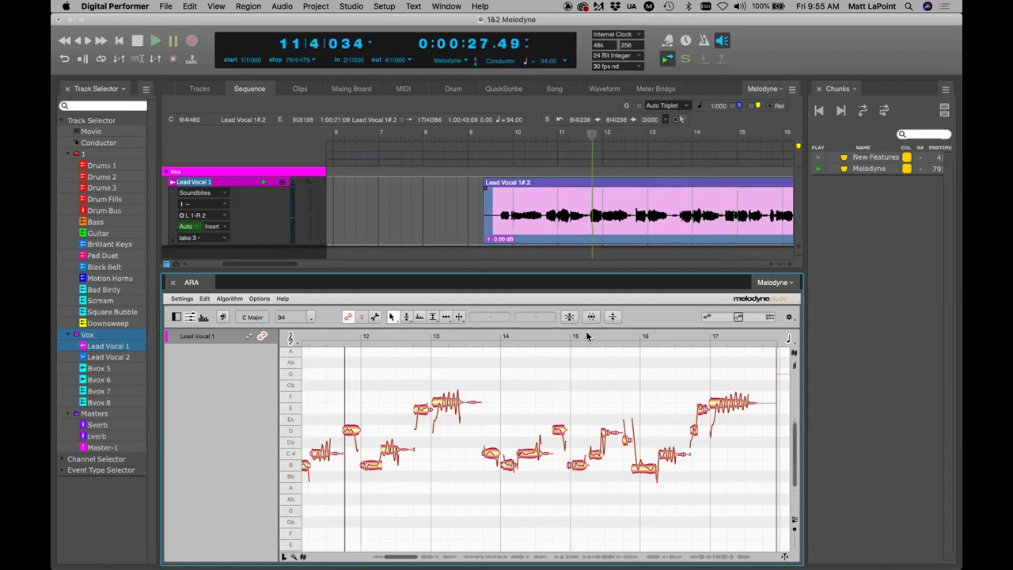
pyautogui.moveTo(593, 133)
pyautogui.mouseDown()
pyautogui.moveTo(539, 149)
pyautogui.moveTo(584, 135)
pyautogui.mouseUp()
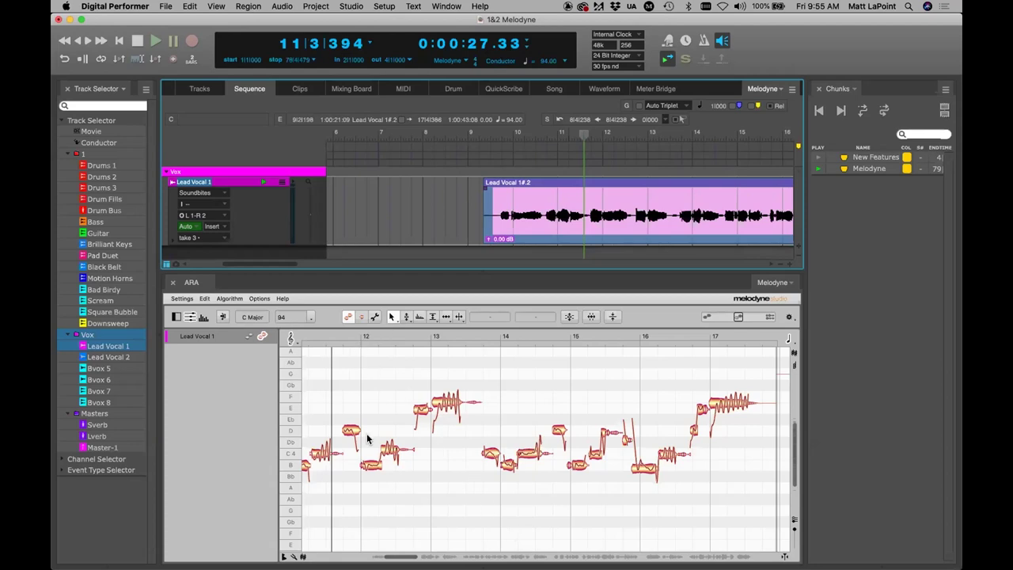
# Step: Try changing the pitch of the short note just after measure 10 in Melodyne
pyautogui.moveTo(400, 555)
pyautogui.mouseDown()
pyautogui.moveTo(368, 554)
pyautogui.moveTo(382, 552)
pyautogui.mouseUp()
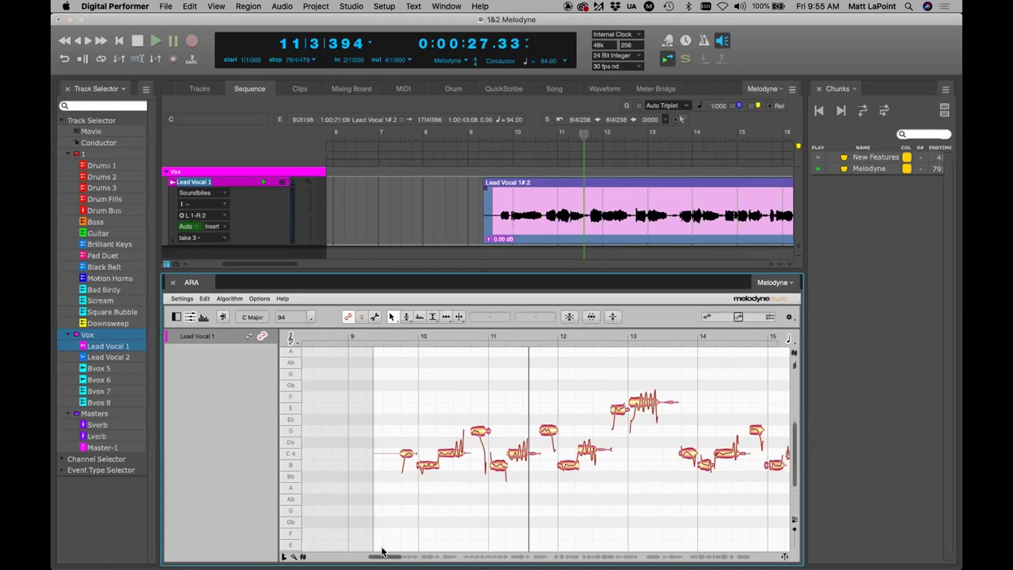
pyautogui.click(425, 468)
pyautogui.moveTo(427, 470); pyautogui.dragTo(428, 466)
pyautogui.click(427, 431)
# Step: Compare the undo and redo commands offered by Melodyne with those of Digital Performer, clearing the soundbite selection in between
pyautogui.click(205, 298)
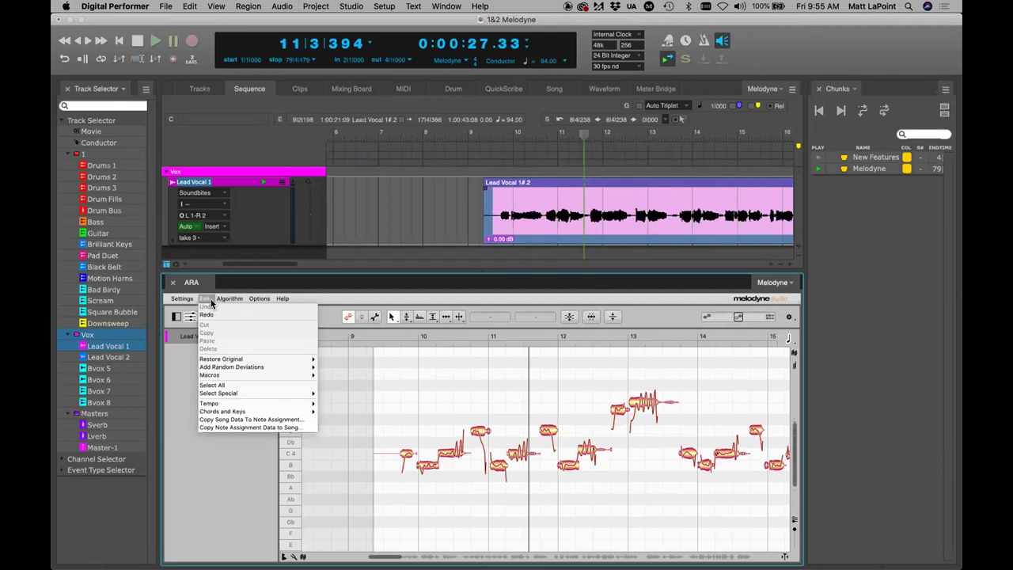
pyautogui.moveTo(227, 295)
pyautogui.click(254, 285)
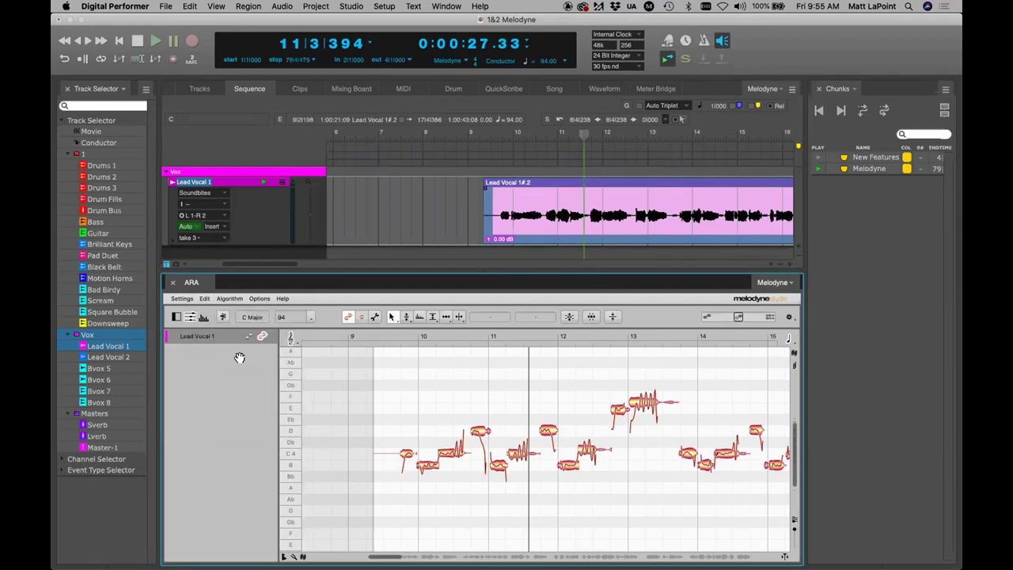
pyautogui.click(270, 144)
pyautogui.click(187, 7)
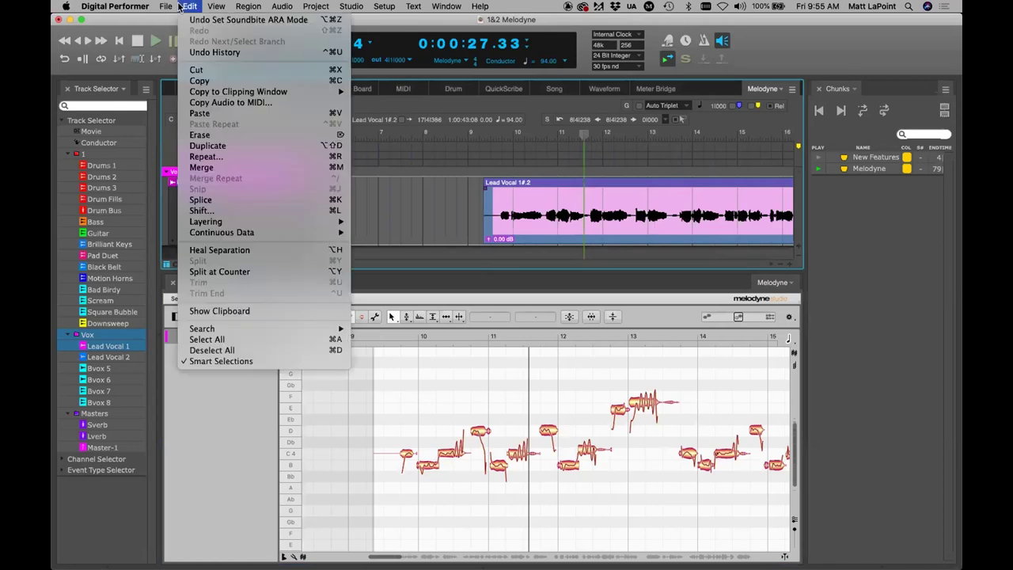
pyautogui.click(187, 6)
pyautogui.click(420, 225)
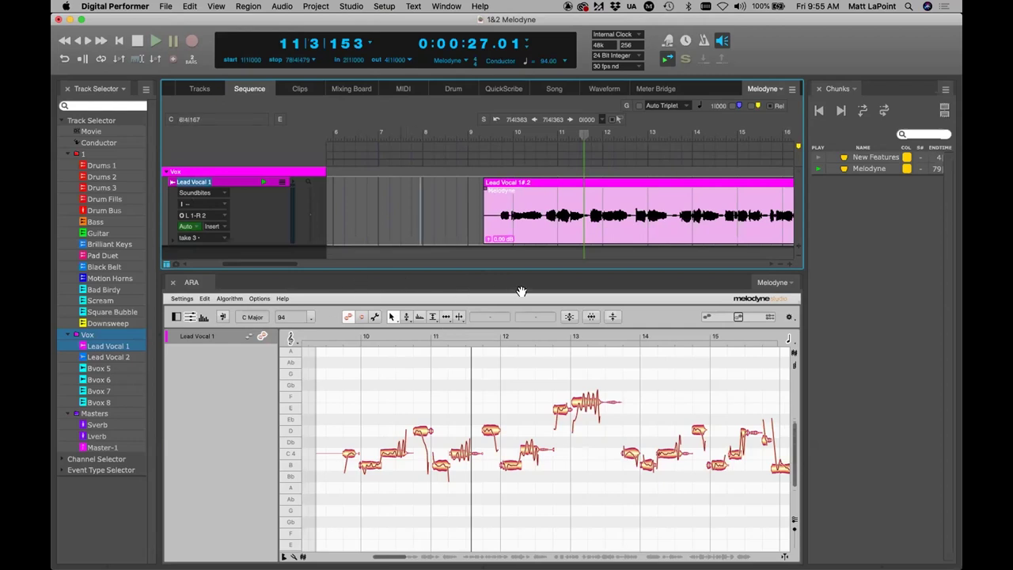
pyautogui.click(486, 300)
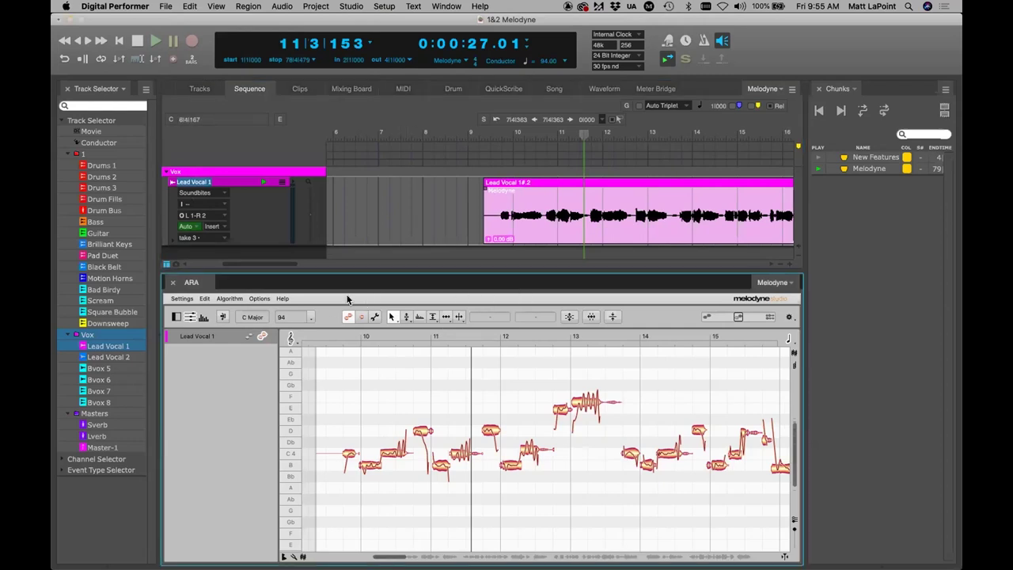
pyautogui.click(205, 299)
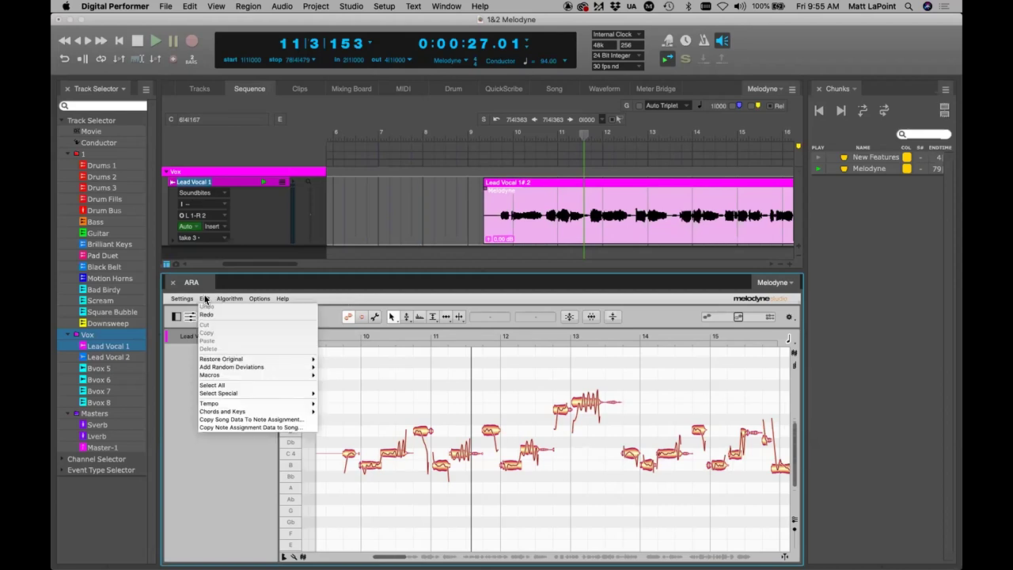
pyautogui.click(343, 277)
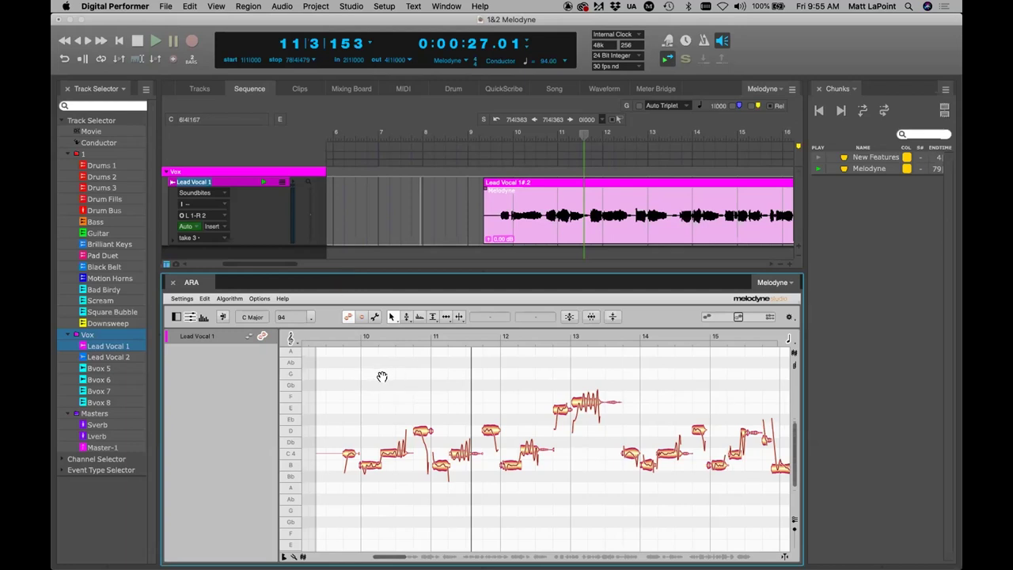
# Step: Select the Melodyne notes from just before measure 10 through measure 13 and audition the passage without pitch correction
pyautogui.scroll(-1, 376, 379)
pyautogui.scroll(1, 378, 379)
pyautogui.moveTo(326, 374); pyautogui.dragTo(615, 488)
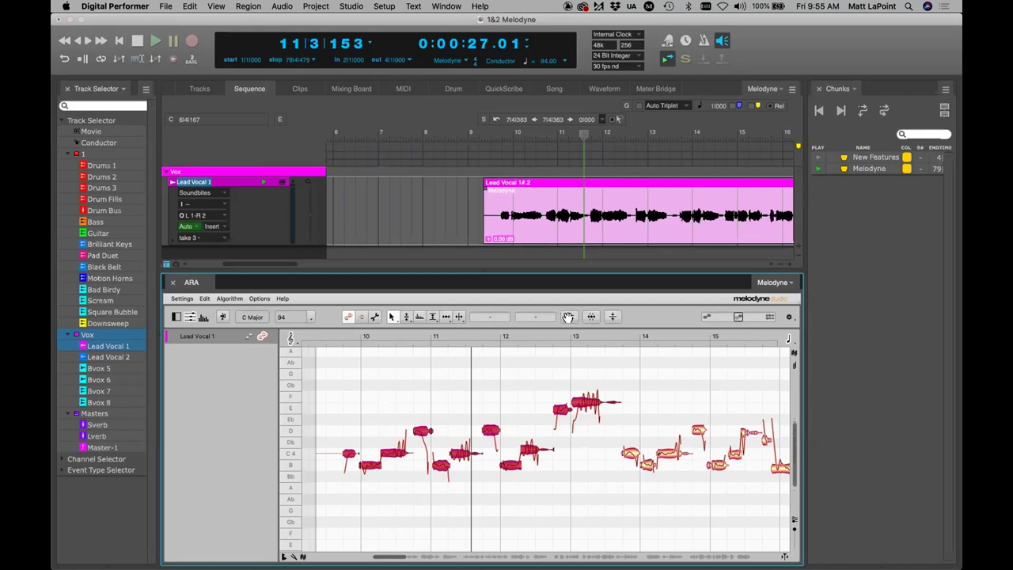
pyautogui.click(568, 316)
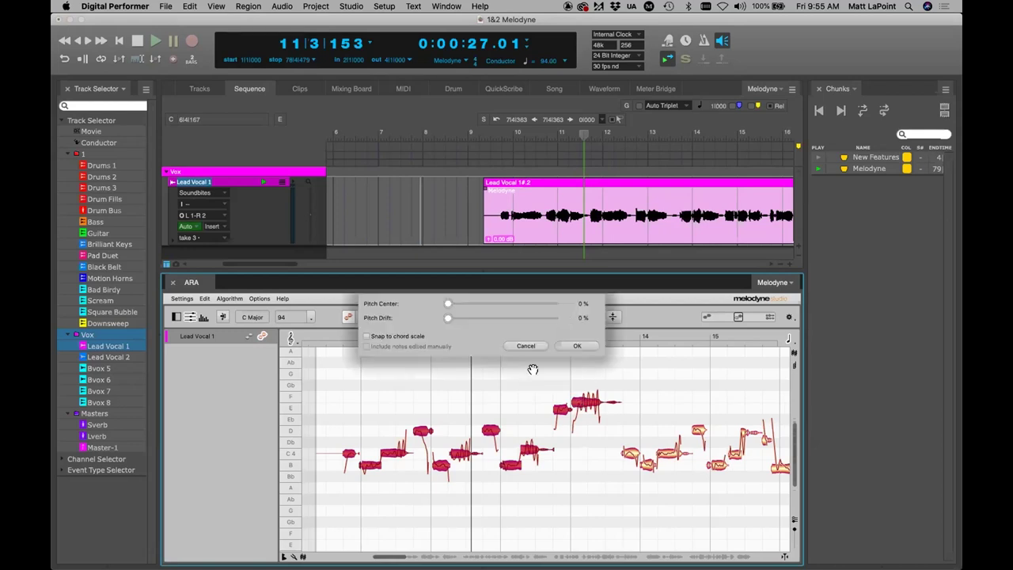
pyautogui.click(527, 345)
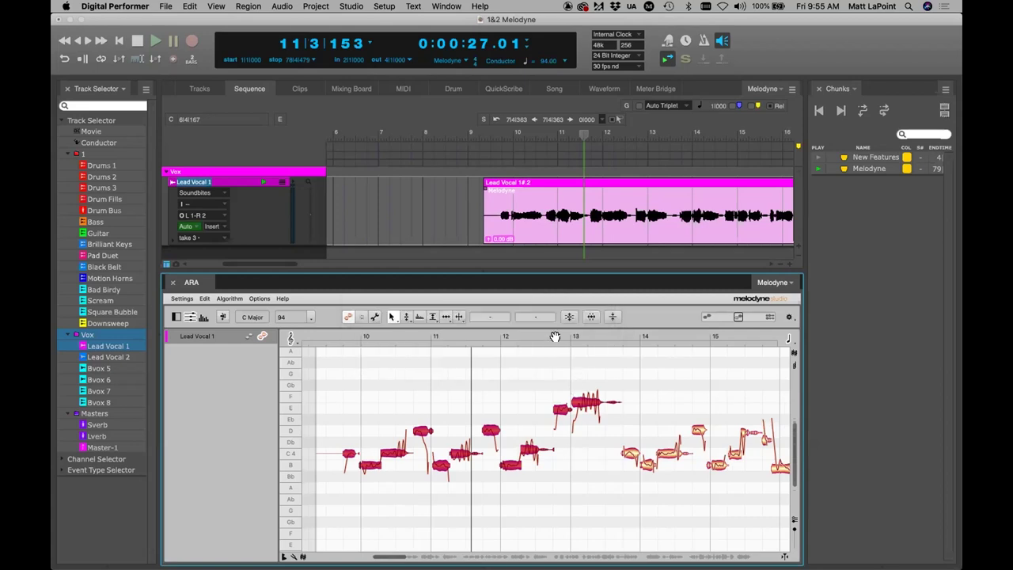
pyautogui.press('space')
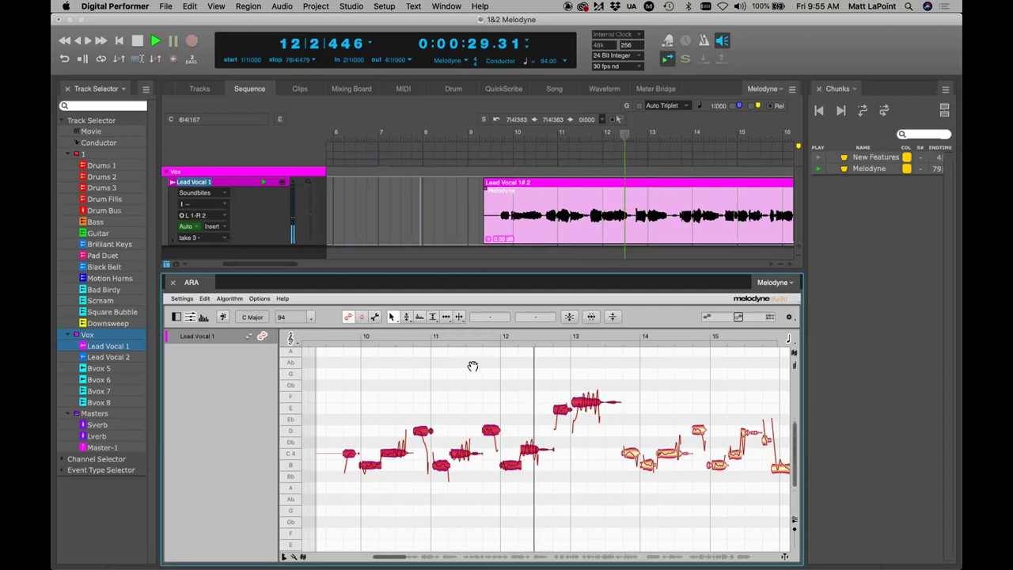
pyautogui.press('space')
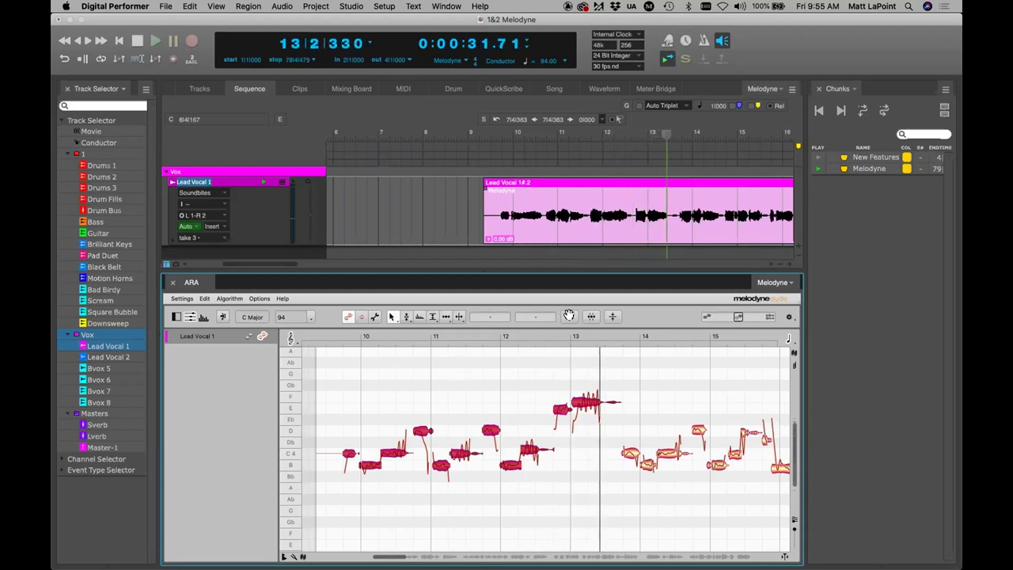
# Step: Apply Melodyne's Correct Pitch macro with Pitch Center at about 86% to the notes through measure 13 and clear the selection
pyautogui.click(568, 316)
pyautogui.moveTo(447, 304); pyautogui.dragTo(535, 315)
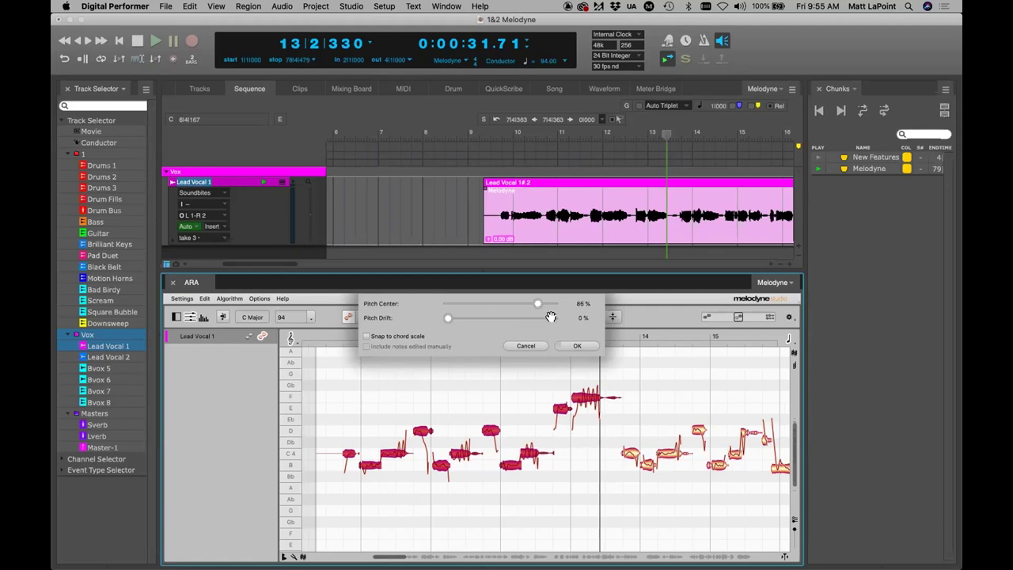
pyautogui.click(580, 345)
pyautogui.click(569, 366)
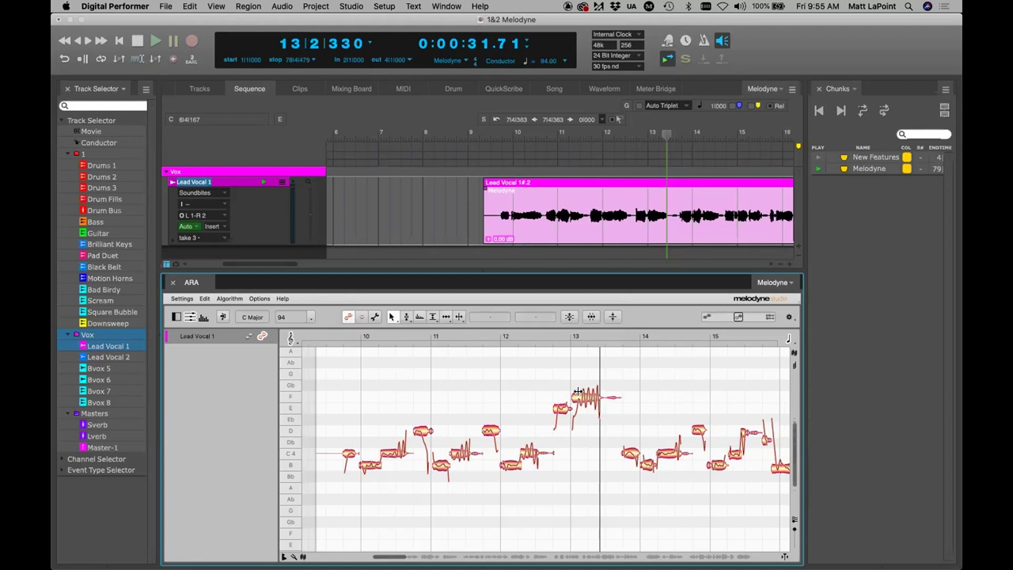
# Step: Try lowering the long note at measure 13 to E4, play it back, and undo the pitch change in Melodyne
pyautogui.press('space')
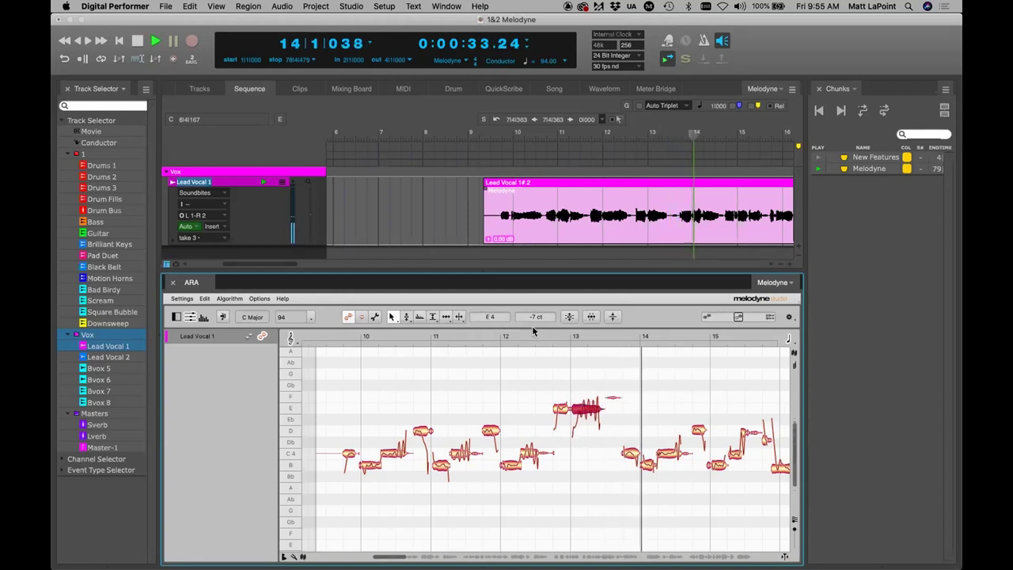
pyautogui.press('Left')
pyautogui.press('space')
pyautogui.press('space')
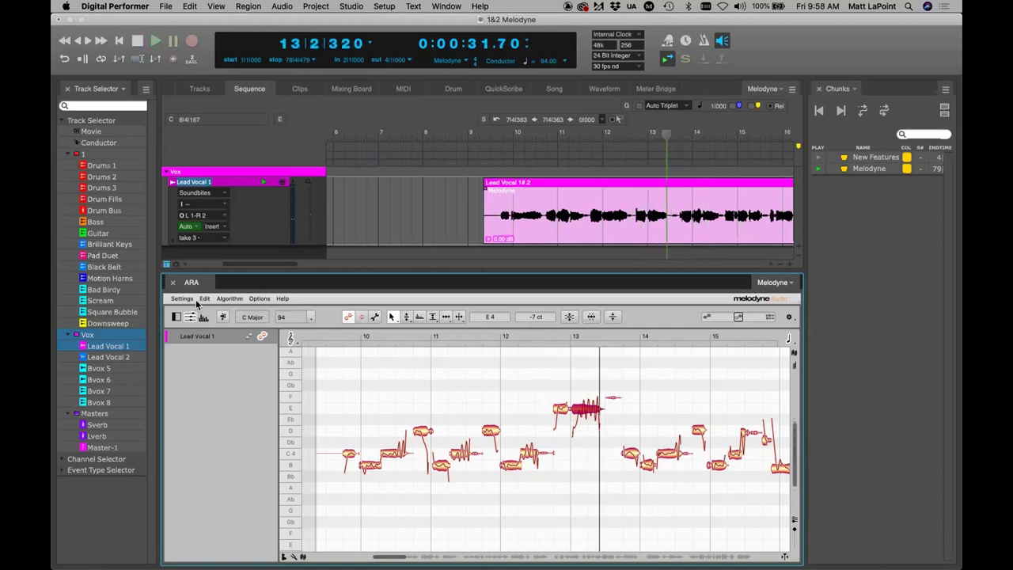
pyautogui.click(204, 300)
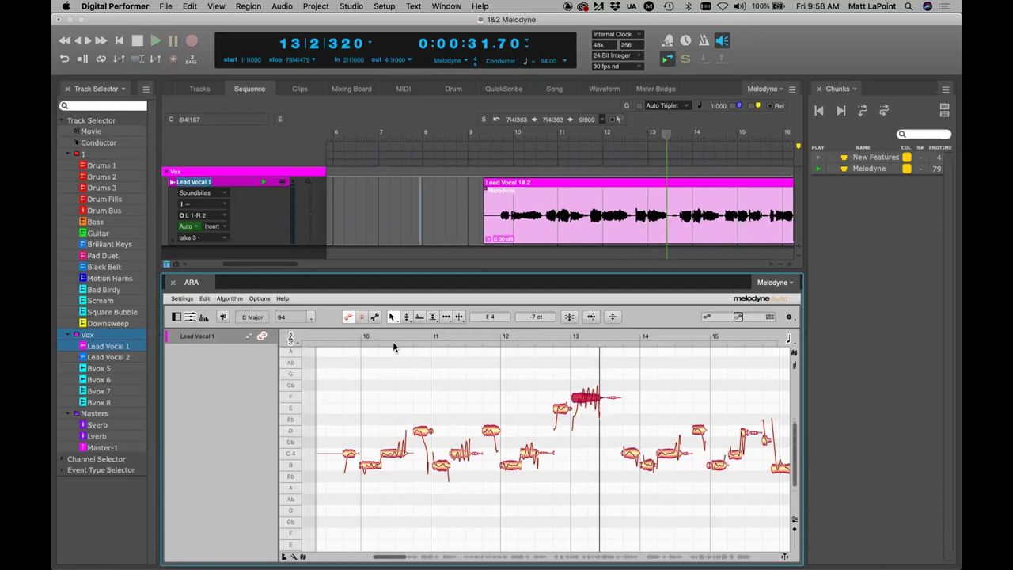
# Step: Quantize the timing of the notes through measure 13 to the Auto groove reference at 41% intensity and deselect them
pyautogui.moveTo(335, 363); pyautogui.dragTo(604, 489)
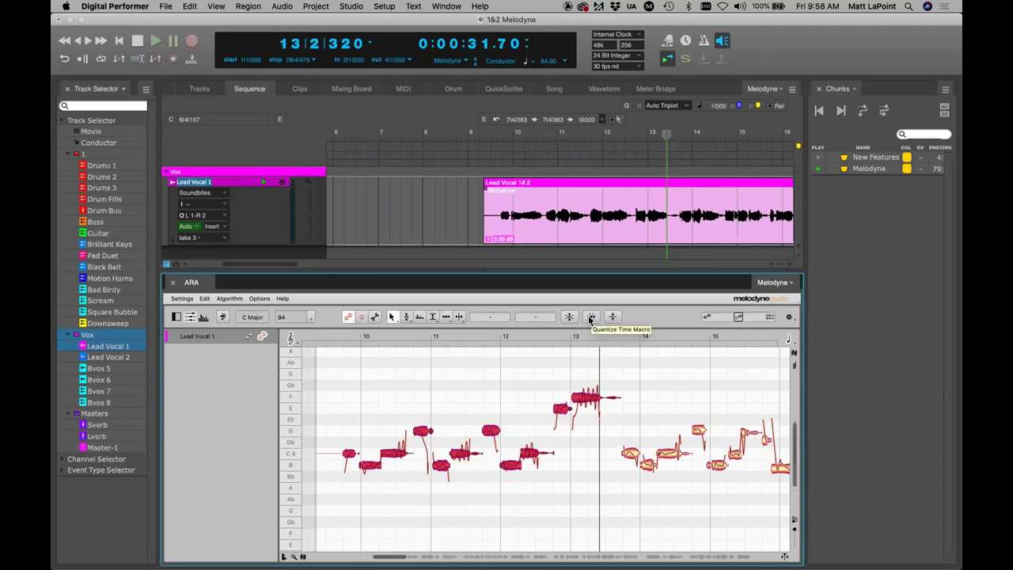
pyautogui.click(590, 317)
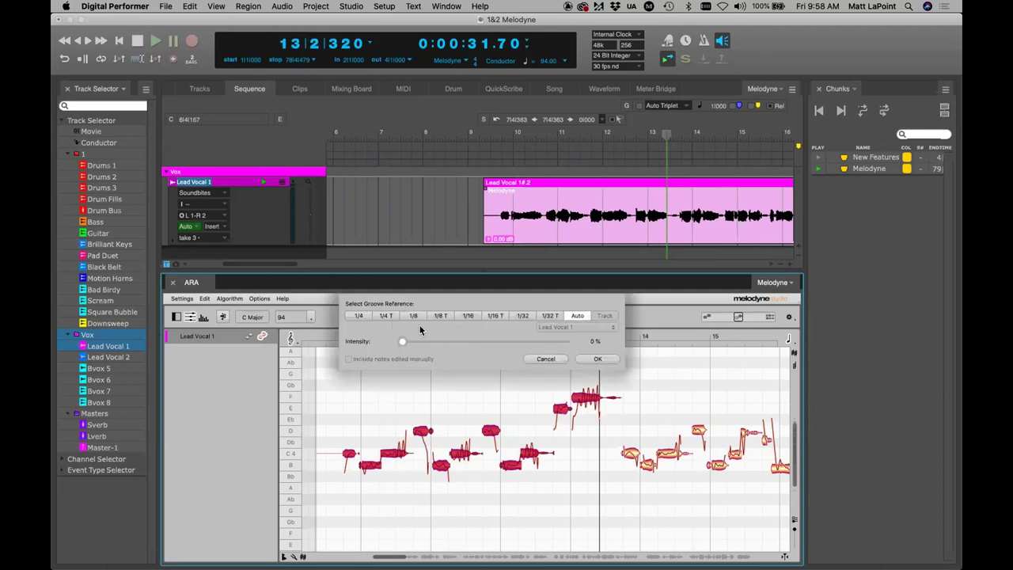
pyautogui.moveTo(399, 346); pyautogui.dragTo(472, 352)
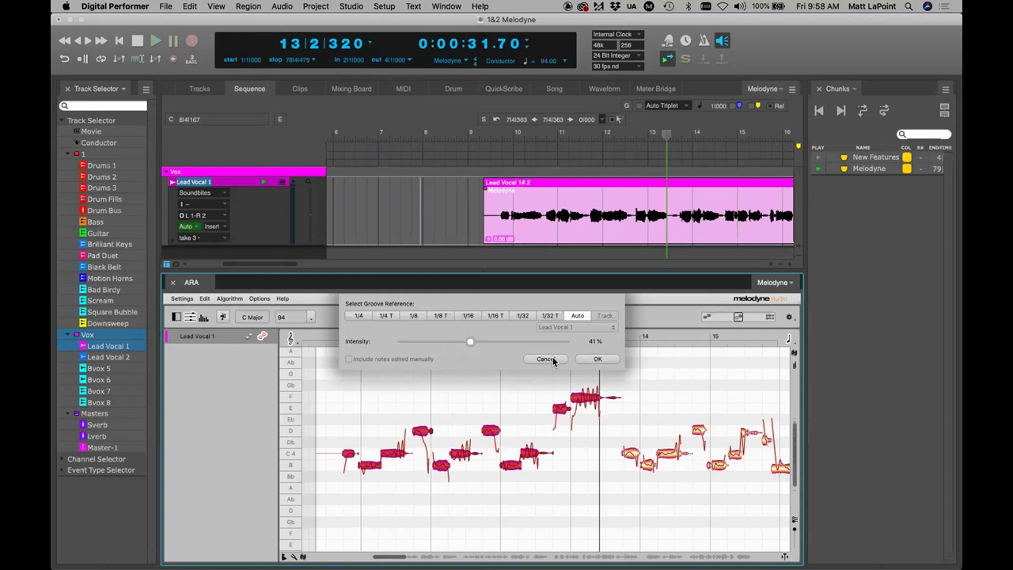
pyautogui.click(595, 360)
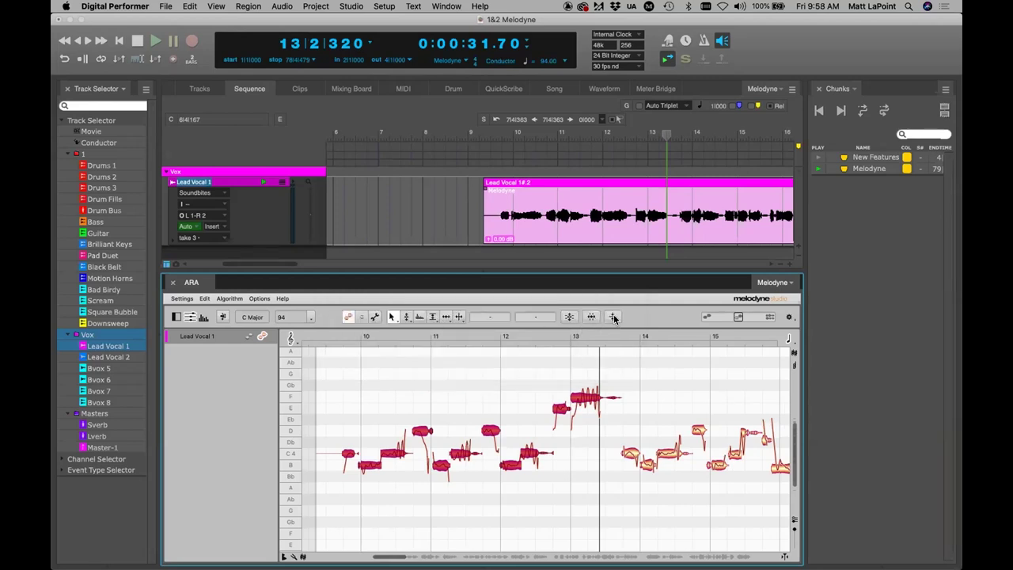
pyautogui.click(347, 389)
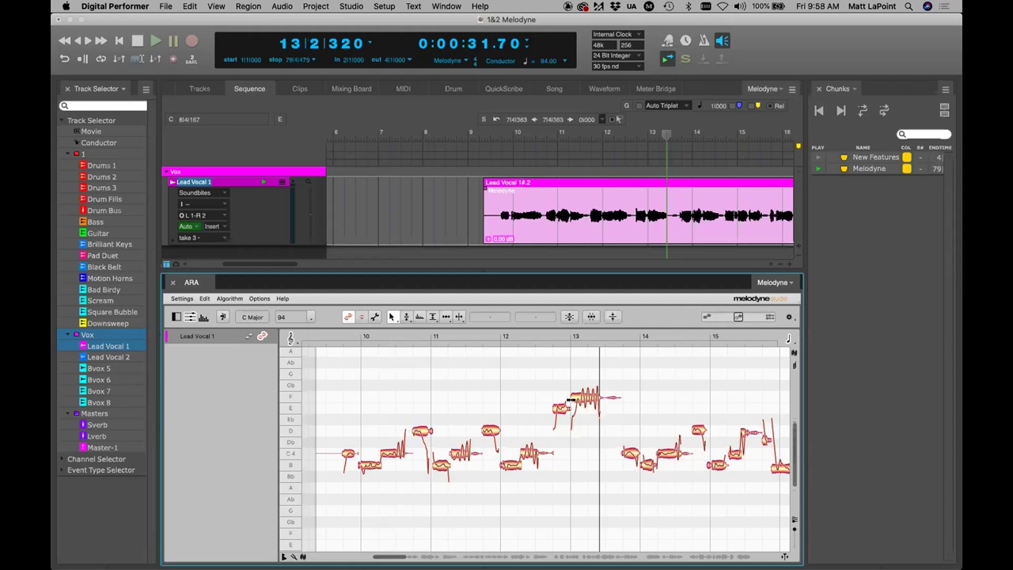
# Step: Try reducing the pitch modulation of the long note at measure 13, reset it, and return to the Main tool
pyautogui.click(583, 402)
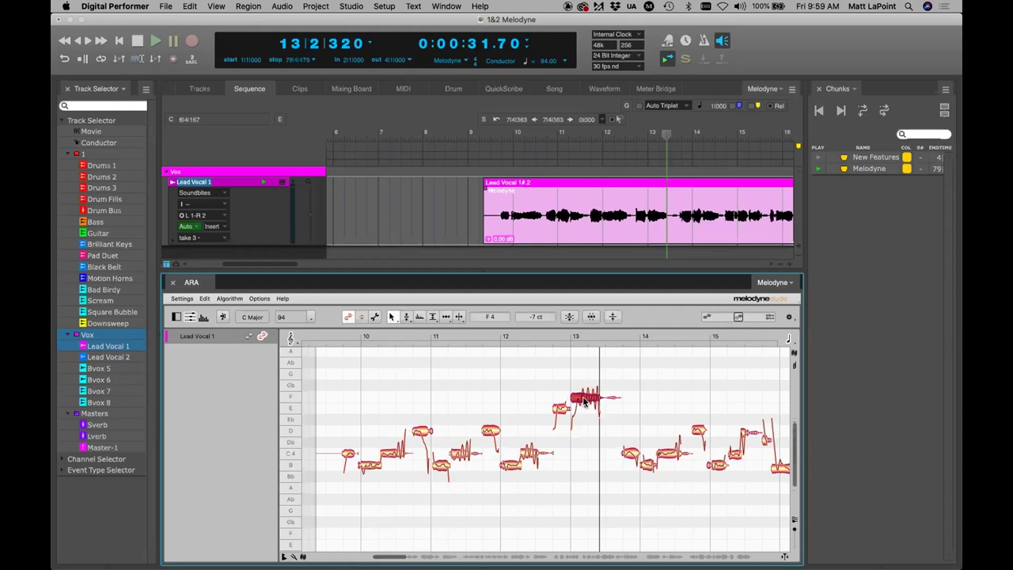
pyautogui.click(406, 317)
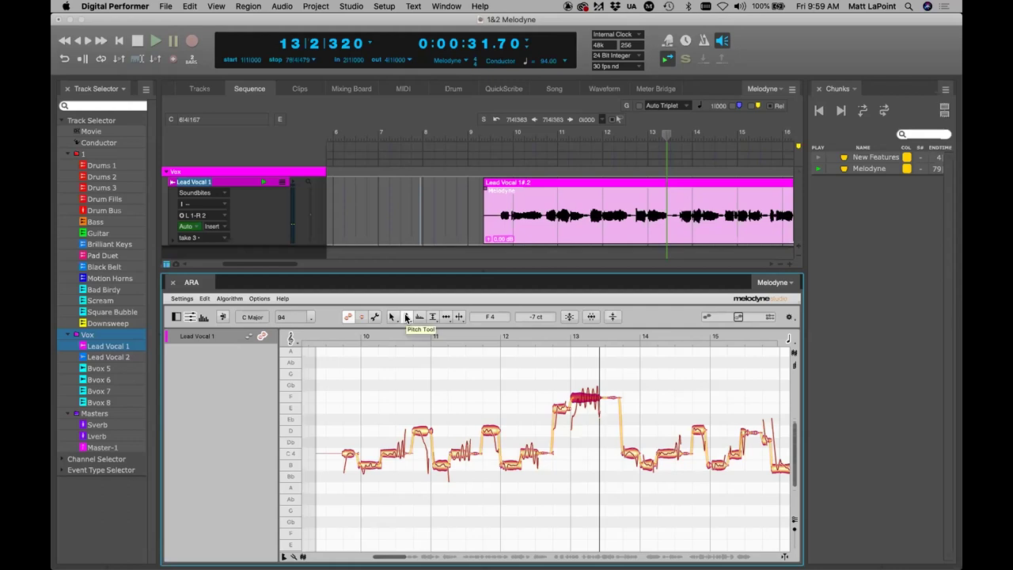
pyautogui.moveTo(405, 318)
pyautogui.mouseDown()
pyautogui.moveTo(407, 350)
pyautogui.moveTo(408, 333)
pyautogui.mouseUp()
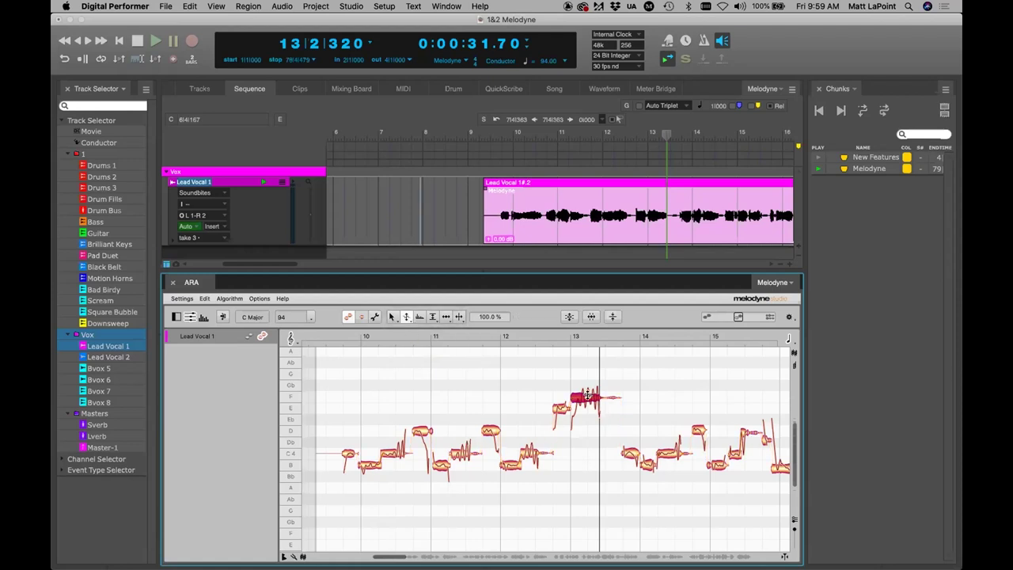
pyautogui.moveTo(586, 416); pyautogui.dragTo(587, 419)
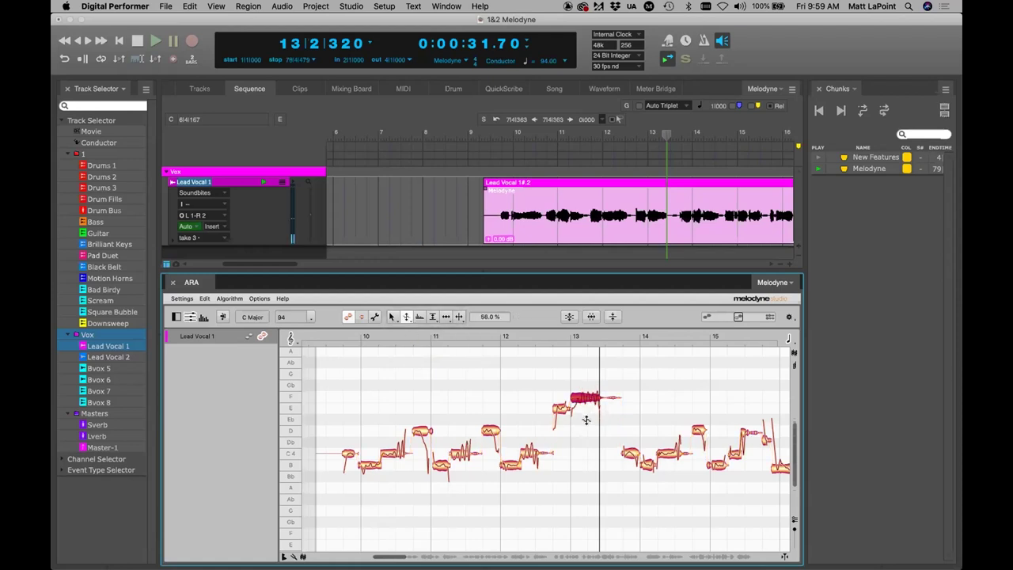
pyautogui.keyDown('alt'); pyautogui.click(548, 422); pyautogui.keyUp('alt')
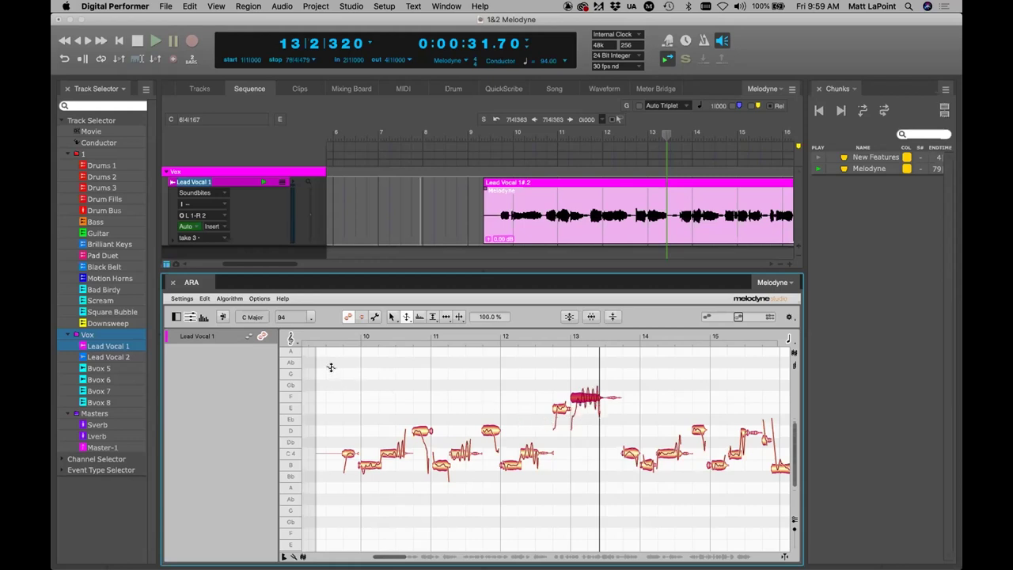
pyautogui.click(393, 317)
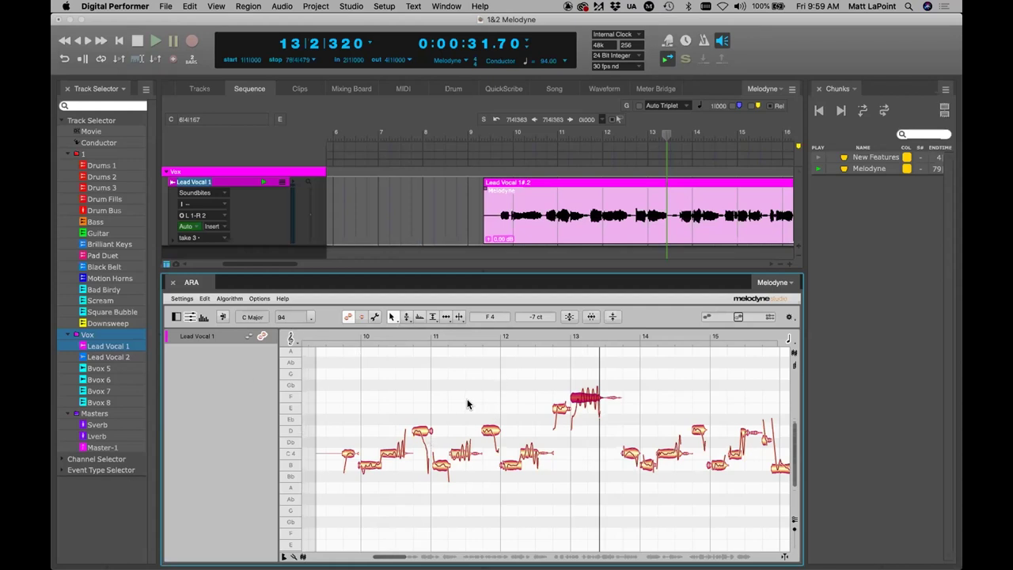
# Step: Review the View Configuration zoom shortcuts in Melodyne's preferences and close them
pyautogui.click(182, 298)
pyautogui.click(184, 308)
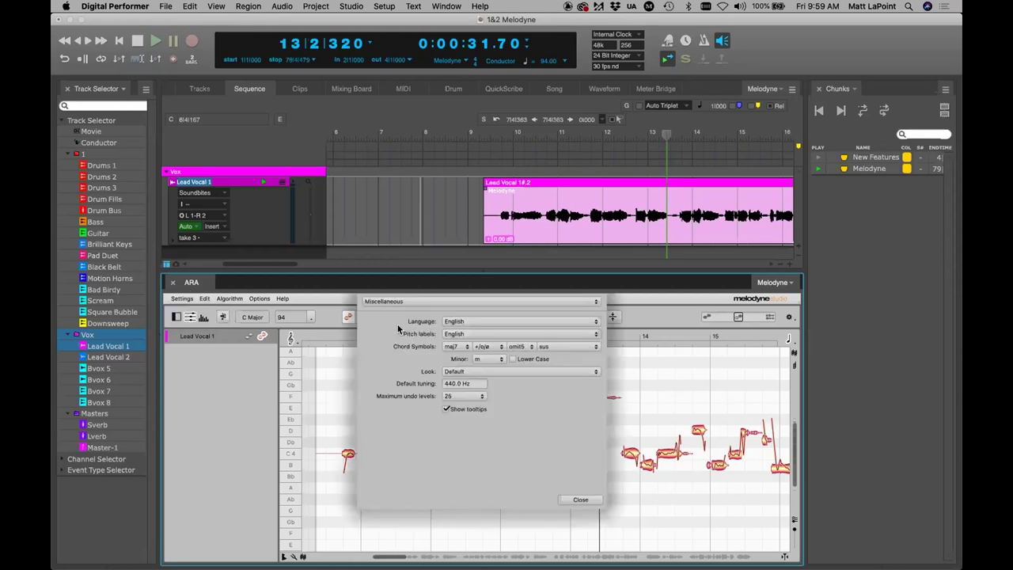
pyautogui.click(446, 303)
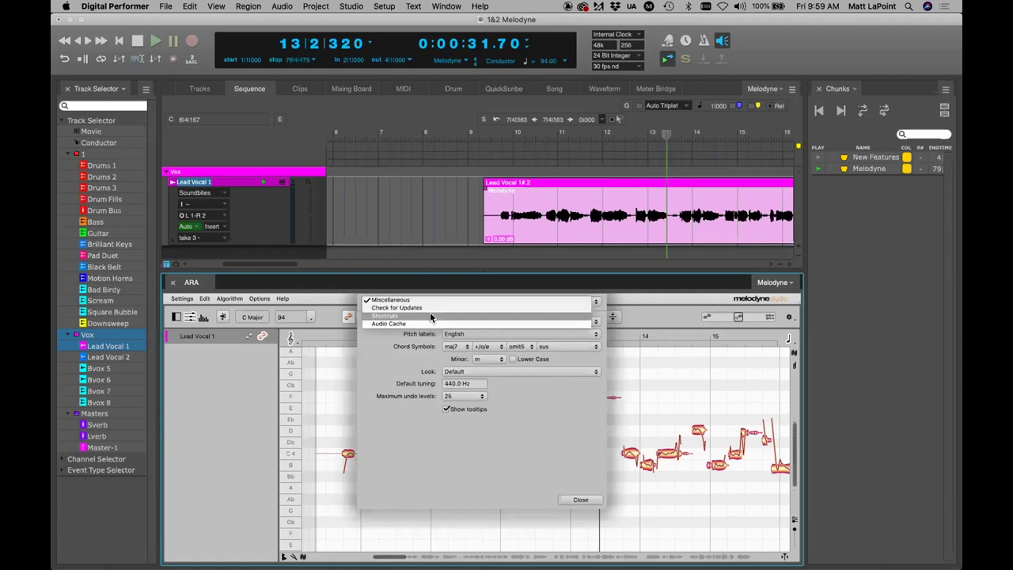
pyautogui.click(429, 315)
pyautogui.click(366, 350)
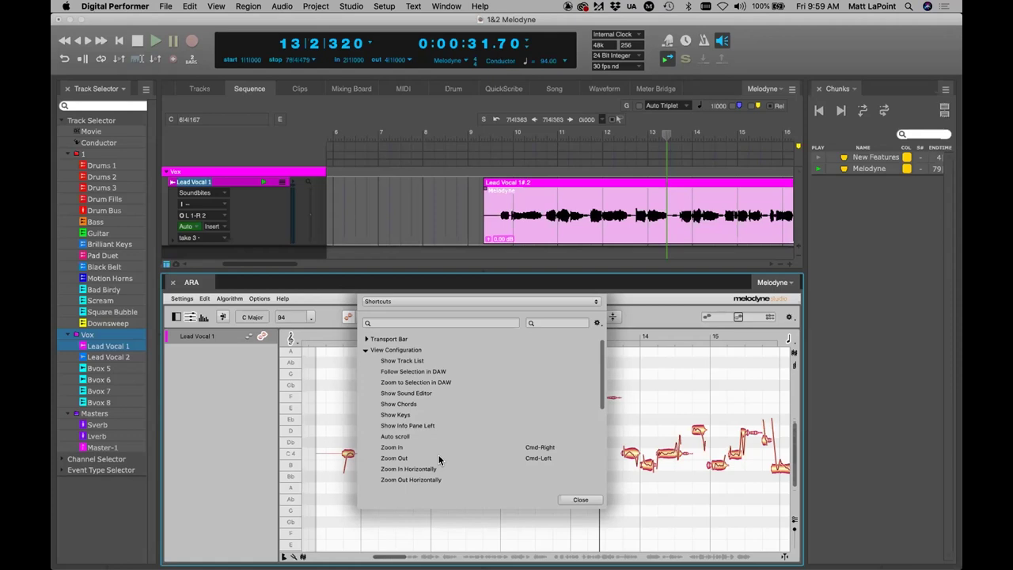
pyautogui.scroll(-3, 601, 382)
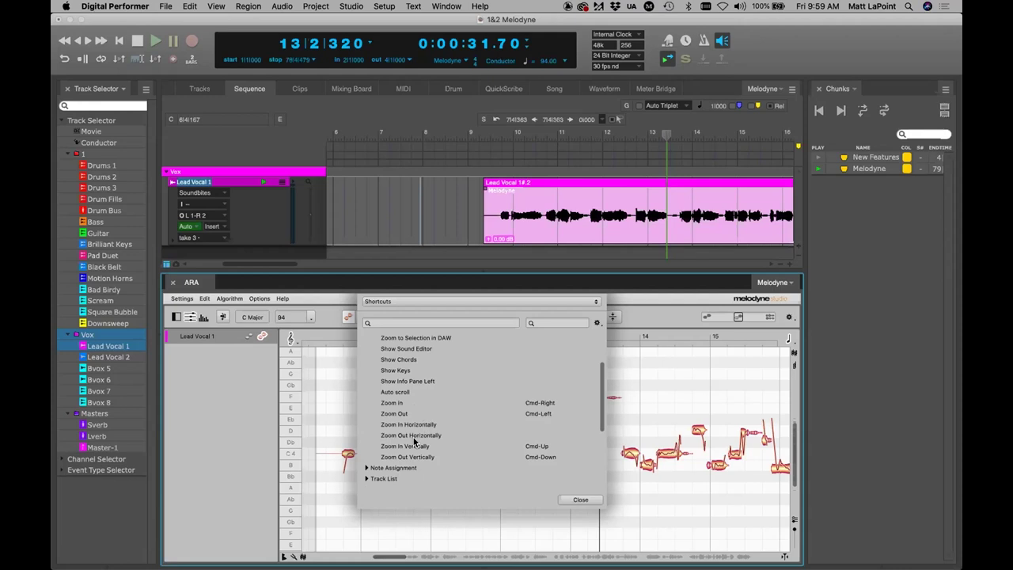
pyautogui.click(578, 499)
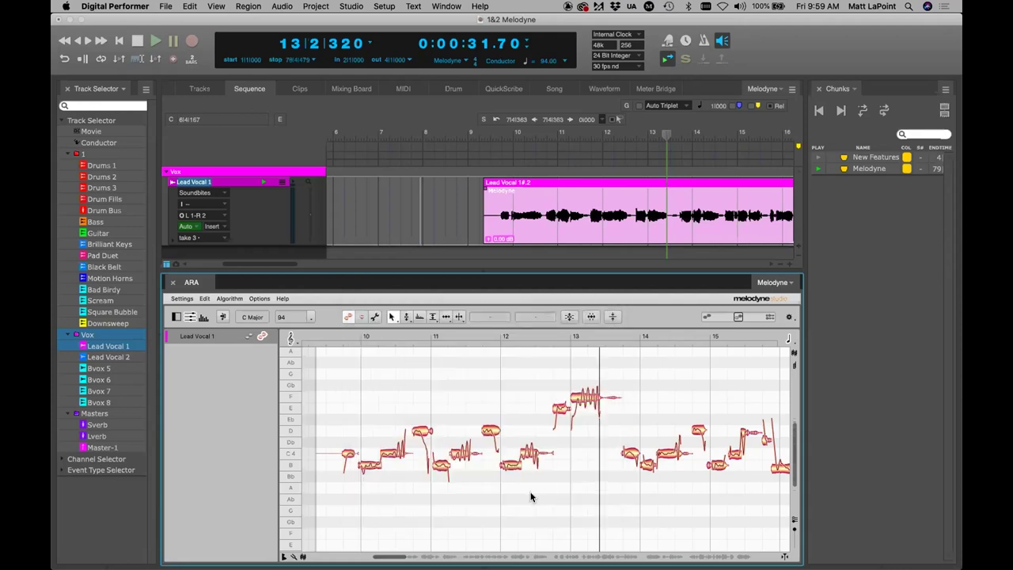
# Step: Lower the long note at measure 13 to E4 and fine-tune its pitch to +36 ct
pyautogui.scroll(5, 531, 496)
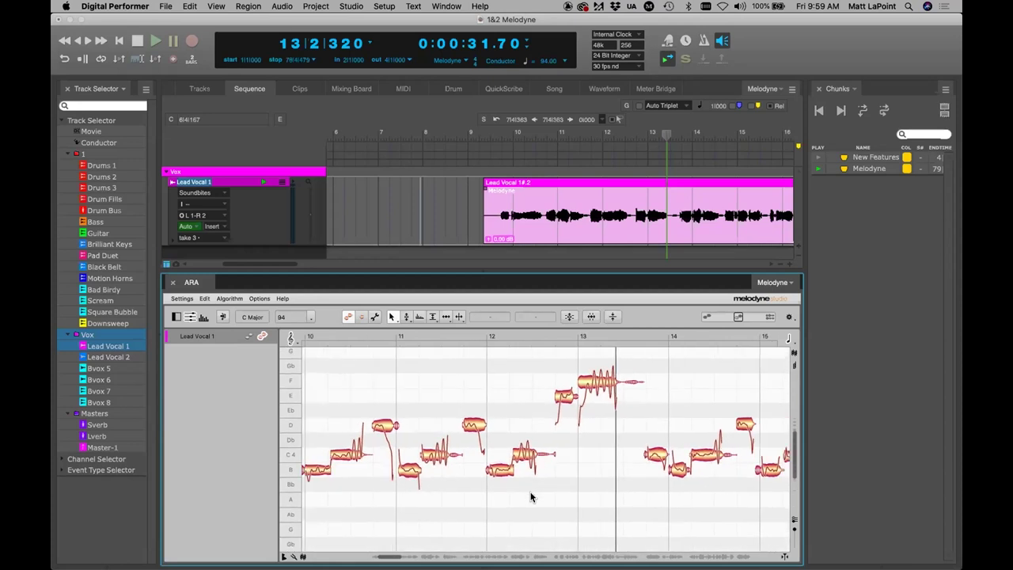
pyautogui.scroll(-3, 531, 496)
pyautogui.scroll(6, 530, 496)
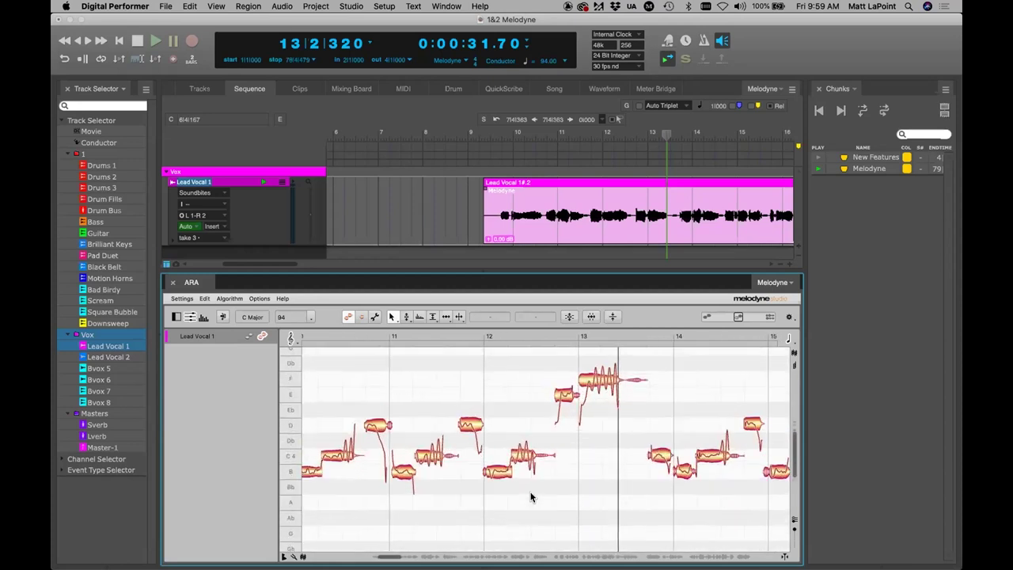
pyautogui.scroll(-5, 530, 497)
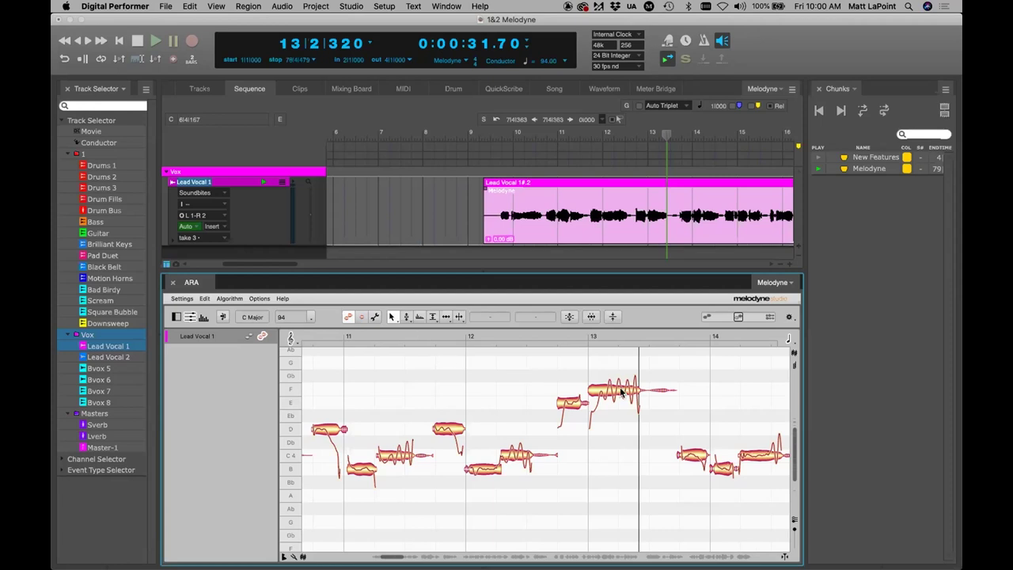
pyautogui.moveTo(610, 390); pyautogui.dragTo(615, 405)
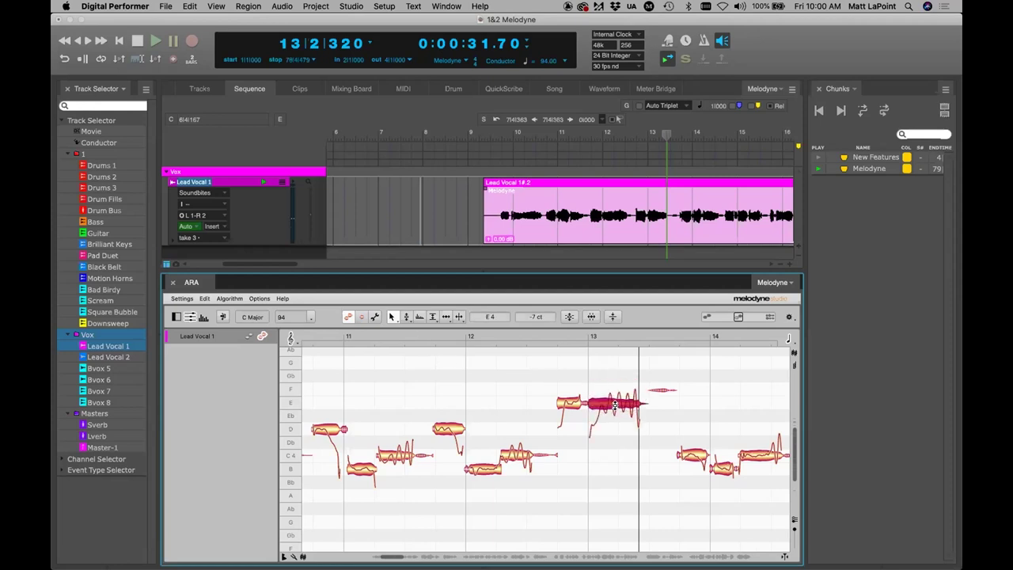
pyautogui.moveTo(615, 405); pyautogui.dragTo(615, 398)
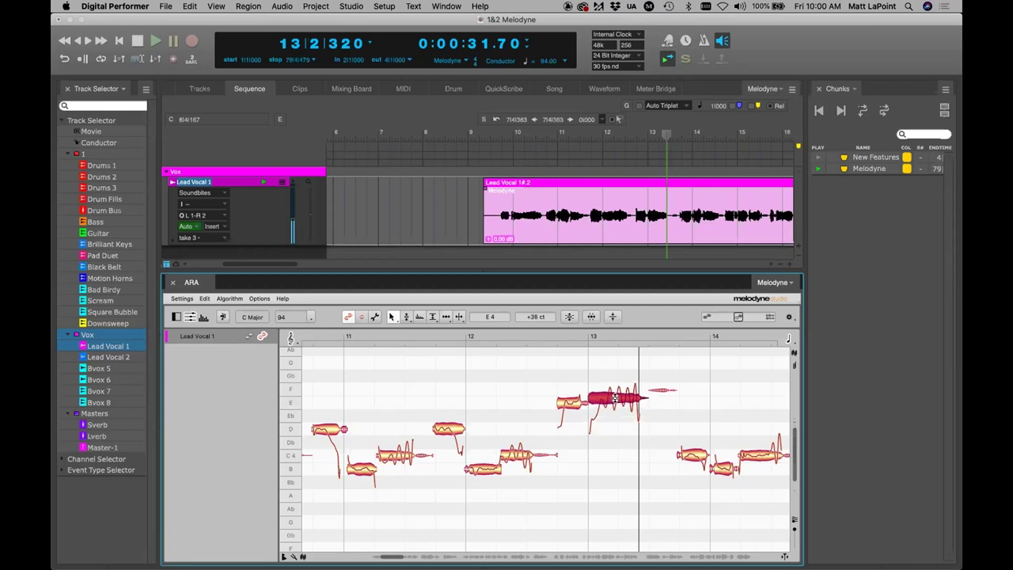
# Step: Play the edit from measure 12 beat 4, move the long note at measure 13 slightly earlier, and deselect it
pyautogui.click(540, 338)
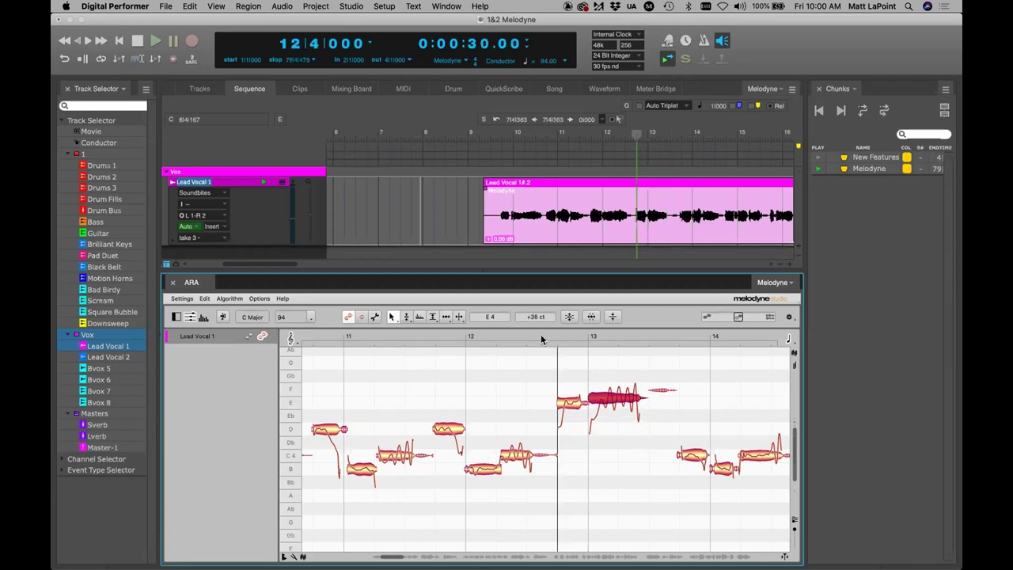
pyautogui.press('space')
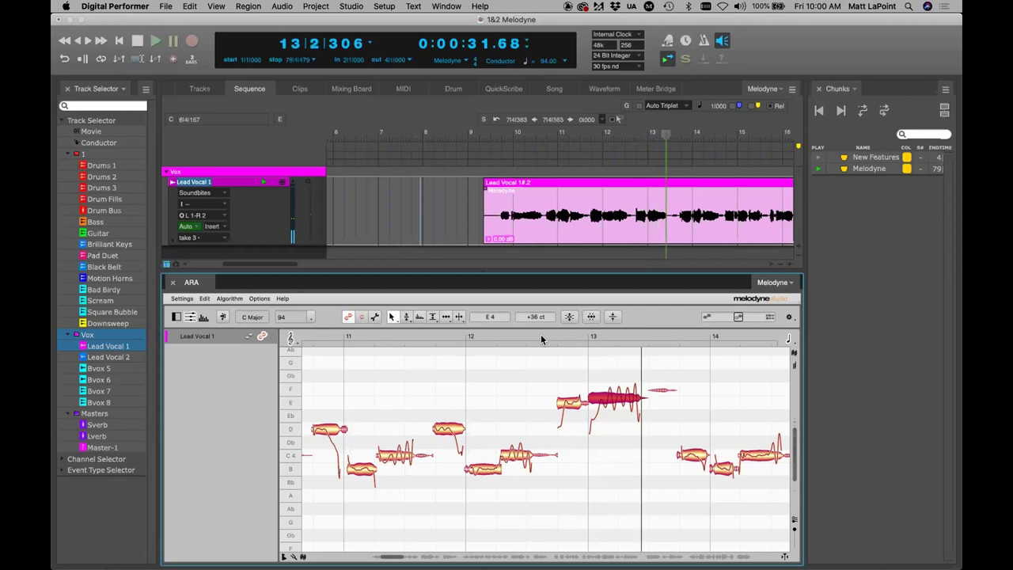
pyautogui.click(608, 396)
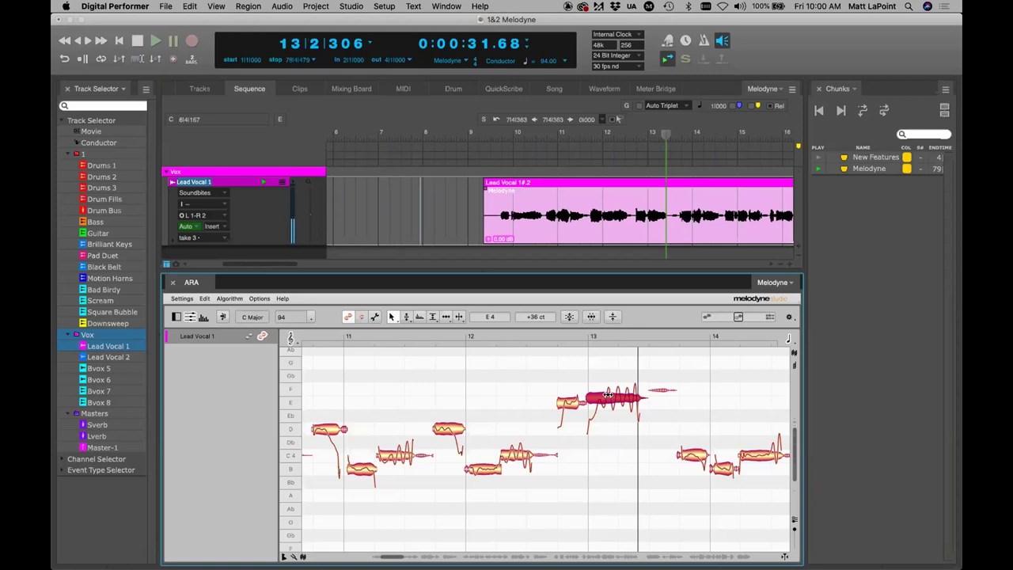
pyautogui.click(550, 380)
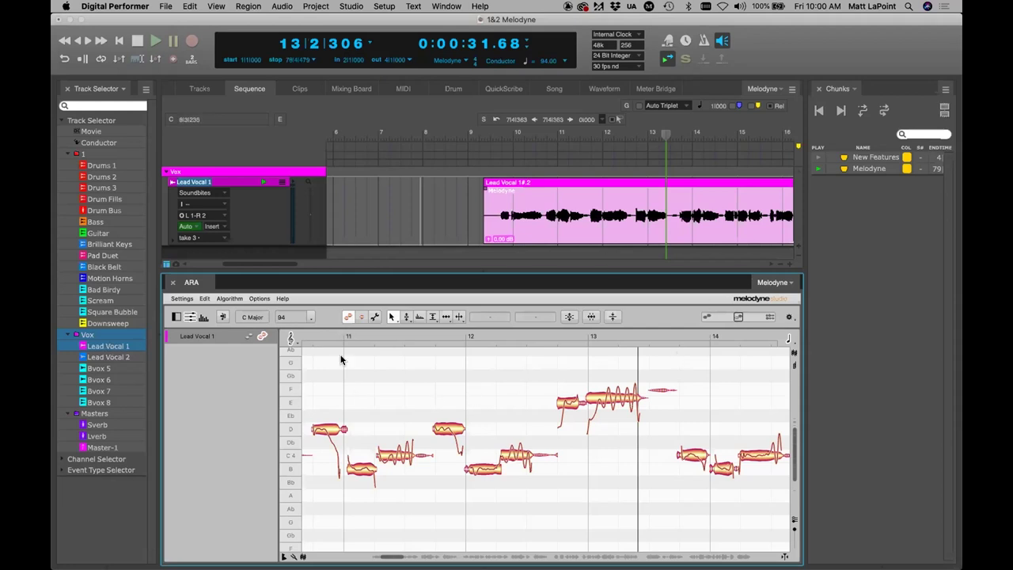
# Step: Compare the Melodyne edits with the unedited original and return to the edited version
pyautogui.click(221, 317)
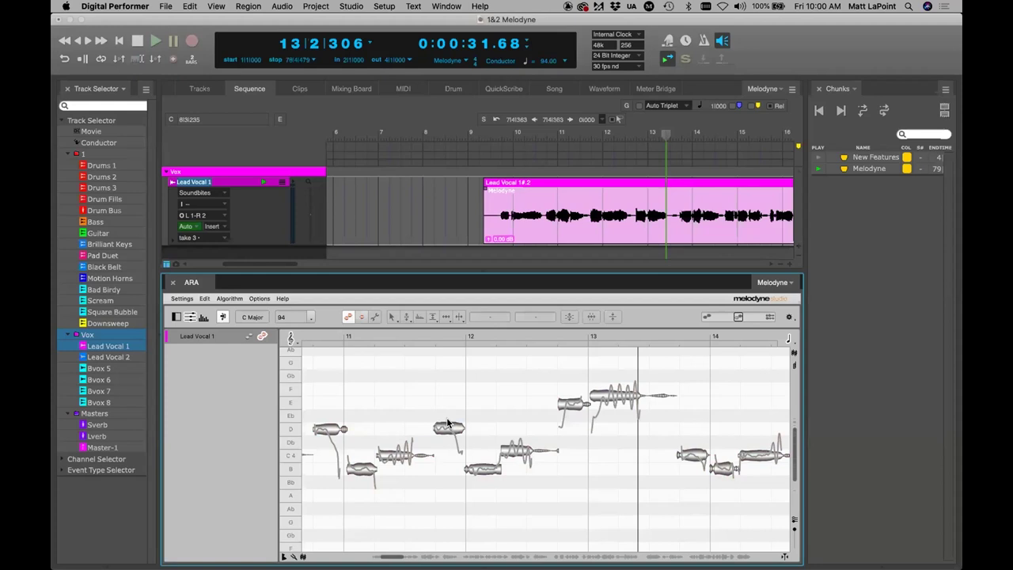
pyautogui.click(222, 316)
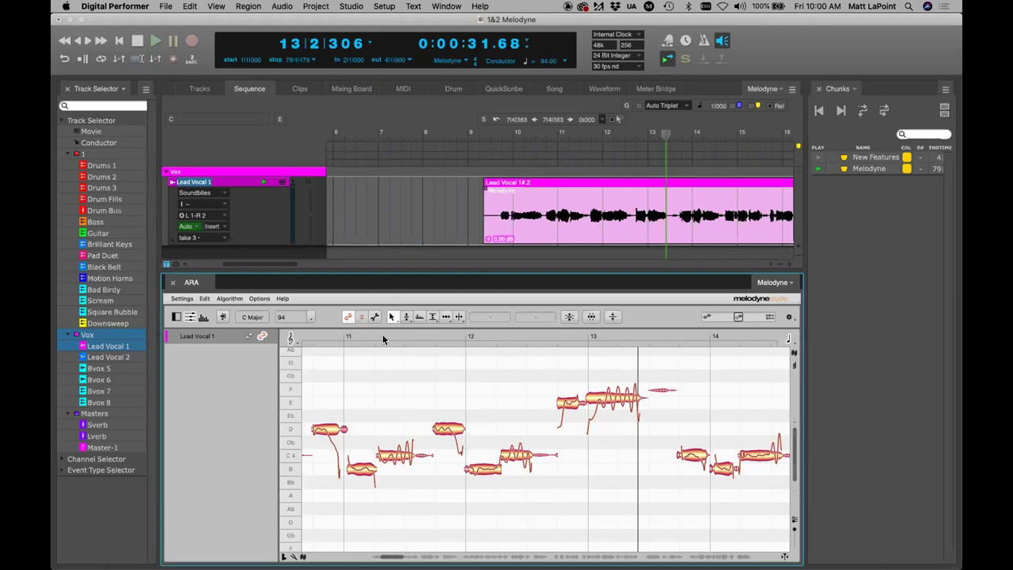
# Step: Select the Lead Vocal 1#.2 soundbite, close the Melodyne editor, and disable ARA for that soundbite
pyautogui.click(511, 215)
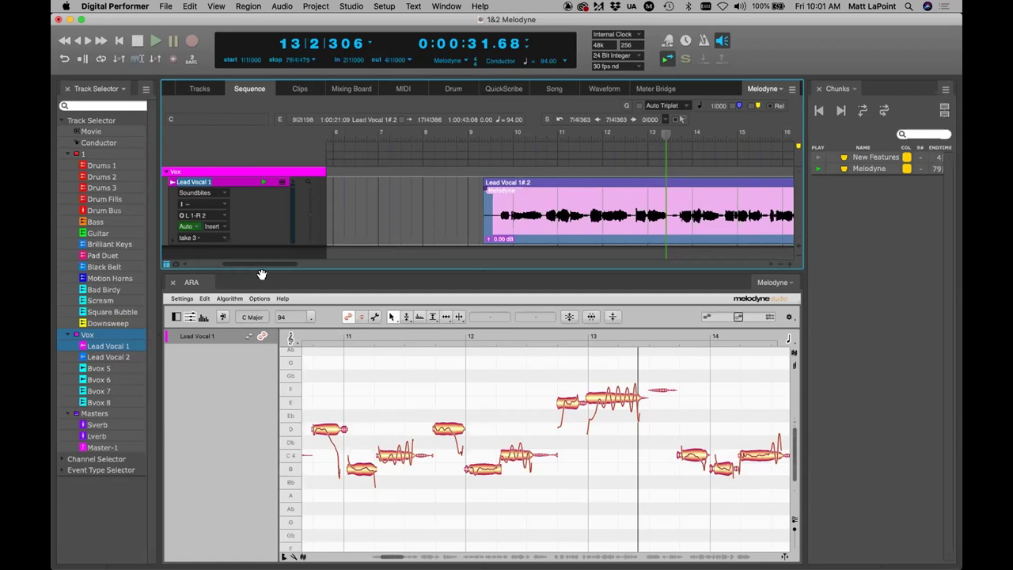
pyautogui.click(173, 286)
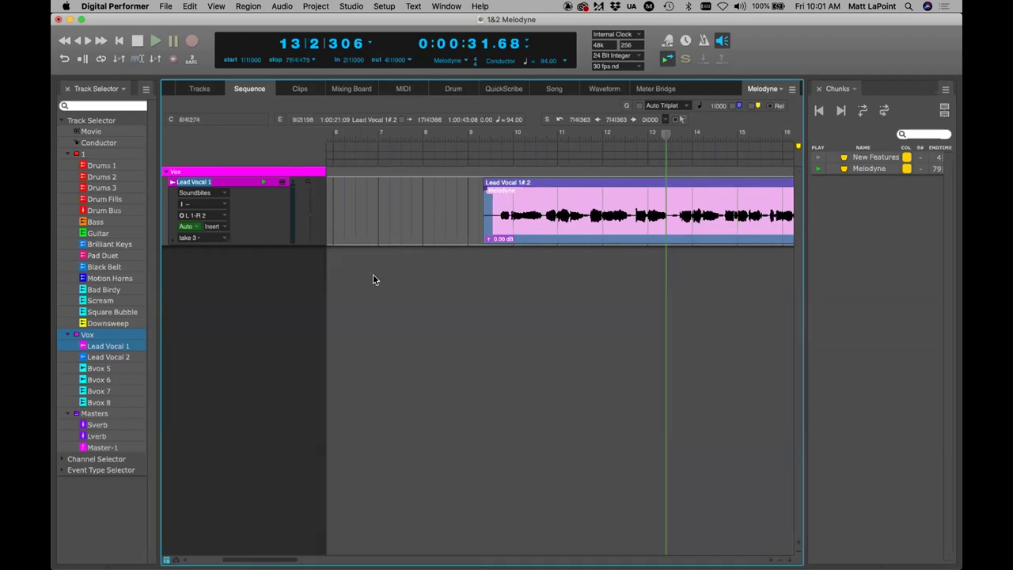
pyautogui.rightClick(515, 229)
pyautogui.moveTo(555, 466)
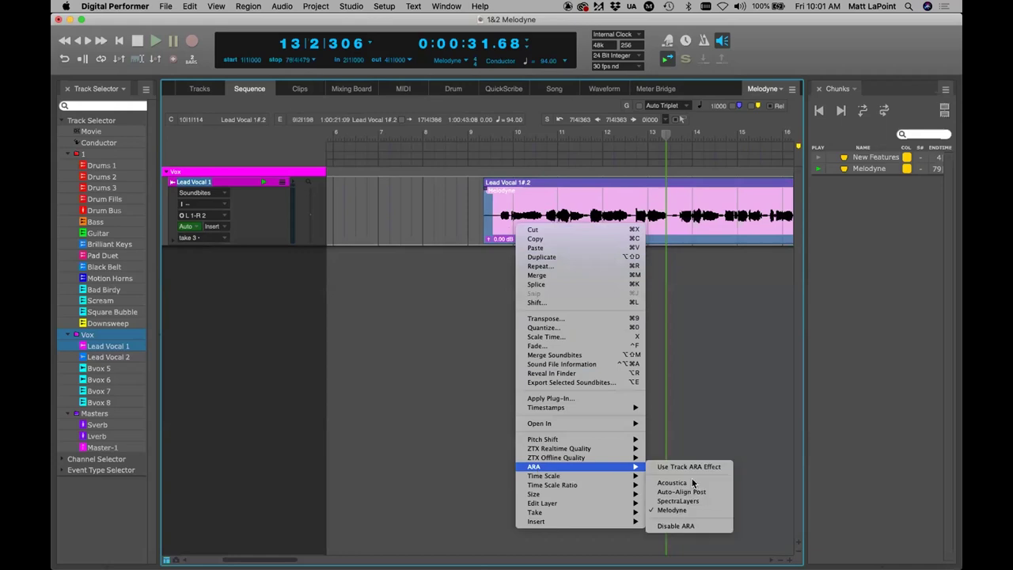
pyautogui.click(706, 524)
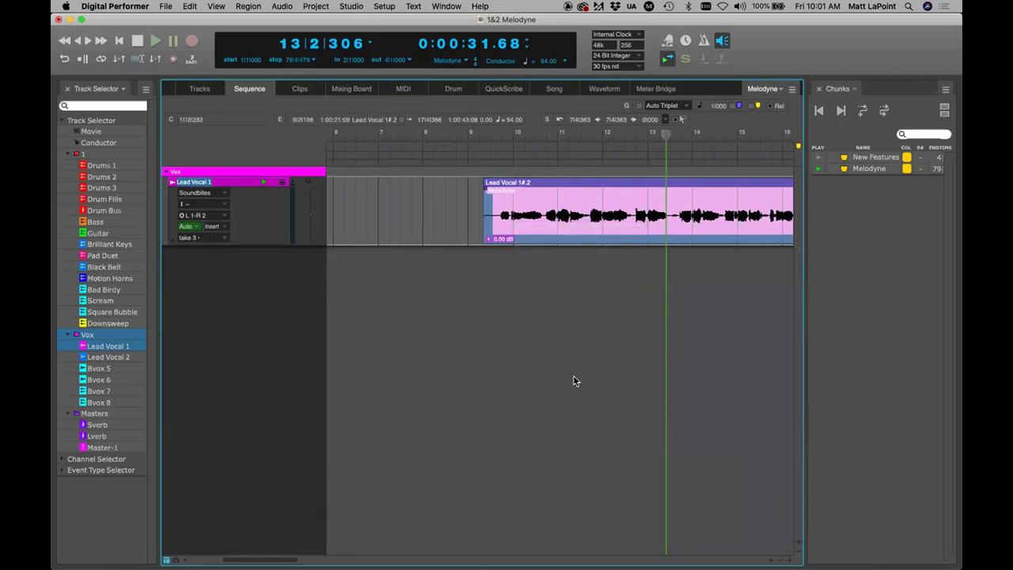
# Step: Reselect the Lead Vocal 1#.2 soundbite, switch its track to the Pitch layer, and enlarge the track's height
pyautogui.click(573, 381)
pyautogui.press('super+bracketleft')
pyautogui.press('super+bracketleft')
pyautogui.click(563, 230)
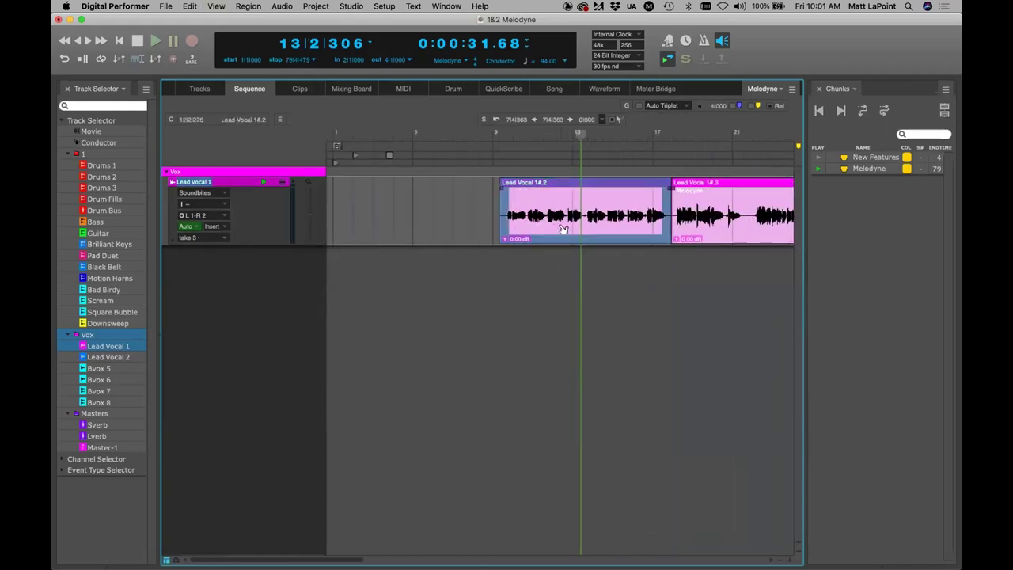
pyautogui.click(203, 193)
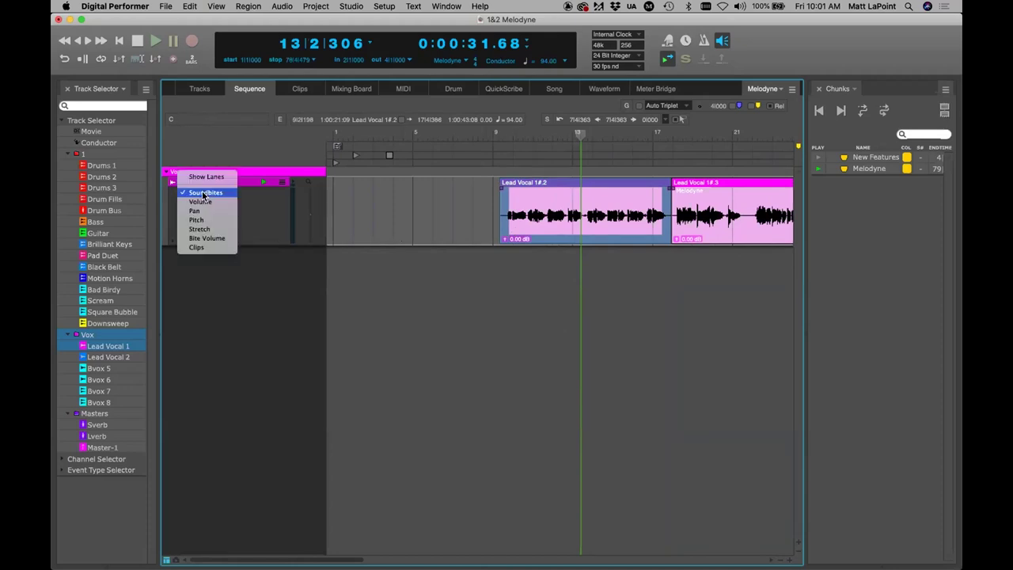
pyautogui.click(210, 221)
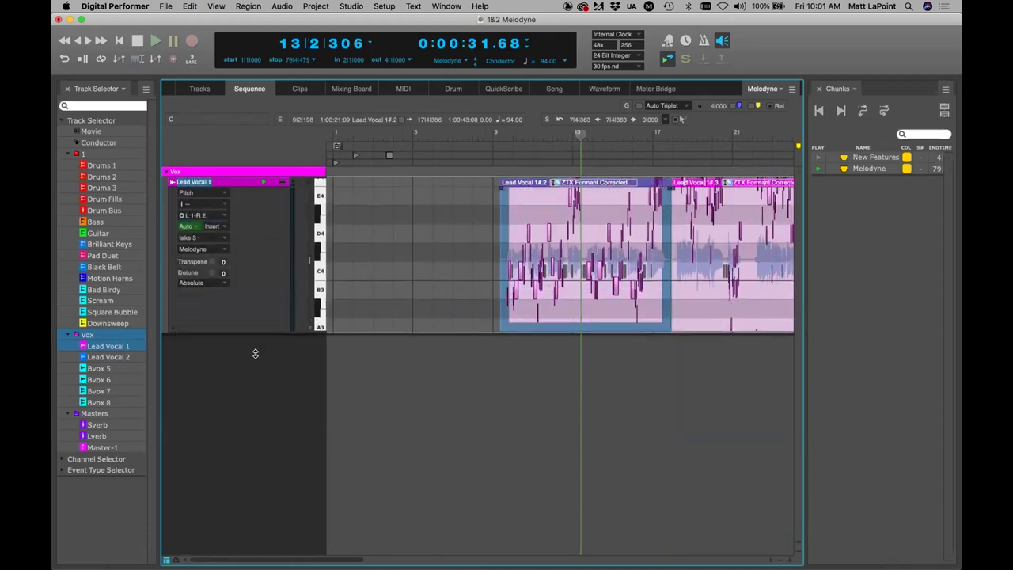
# Step: Set the Lead Vocal 1#.2 soundbite's pitch shift mode to PureDSP Solo Vocal
pyautogui.rightClick(571, 184)
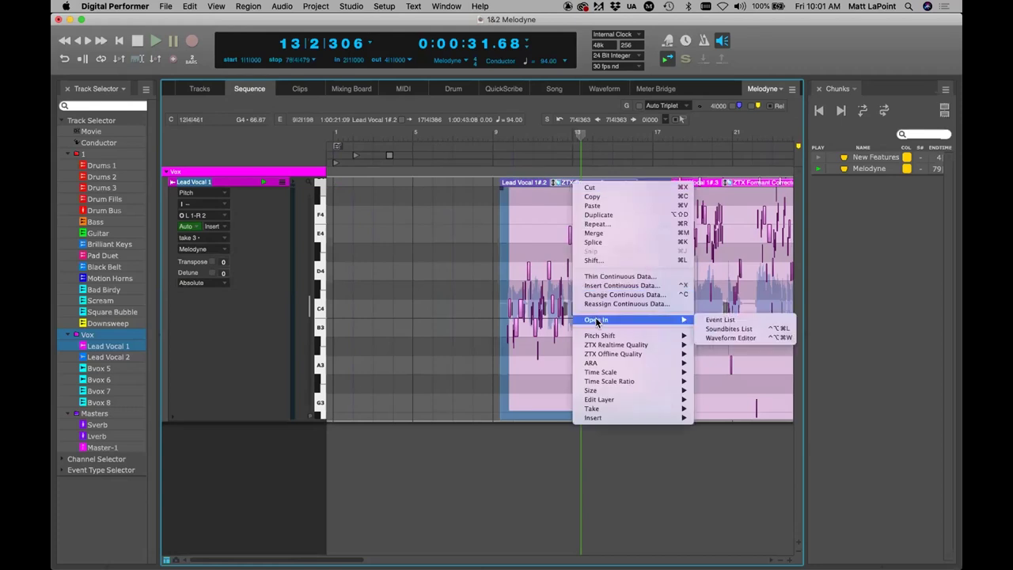
pyautogui.moveTo(613, 335)
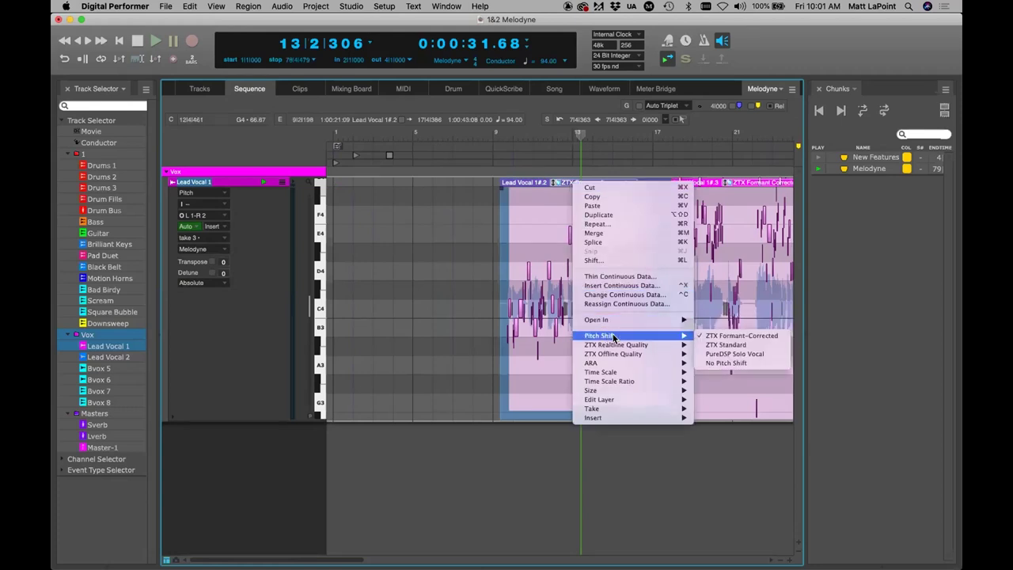
pyautogui.click(759, 353)
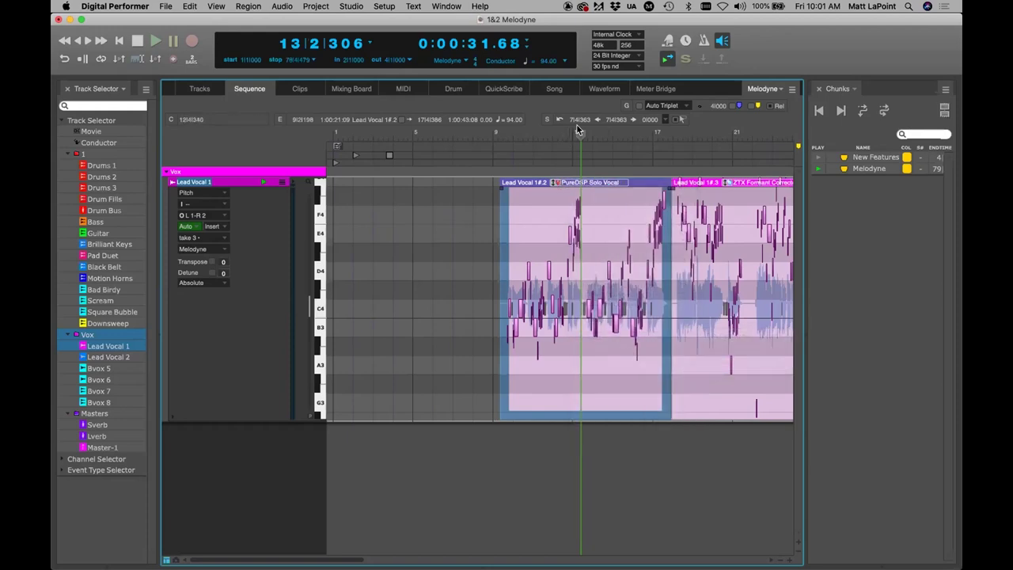
# Step: Try raising the B3 pitch segment at the start of measure 10 to D4, play it from measure 9, and revert it
pyautogui.moveTo(580, 133); pyautogui.dragTo(513, 133)
pyautogui.press('super+bracketright')
pyautogui.press('super+bracketright')
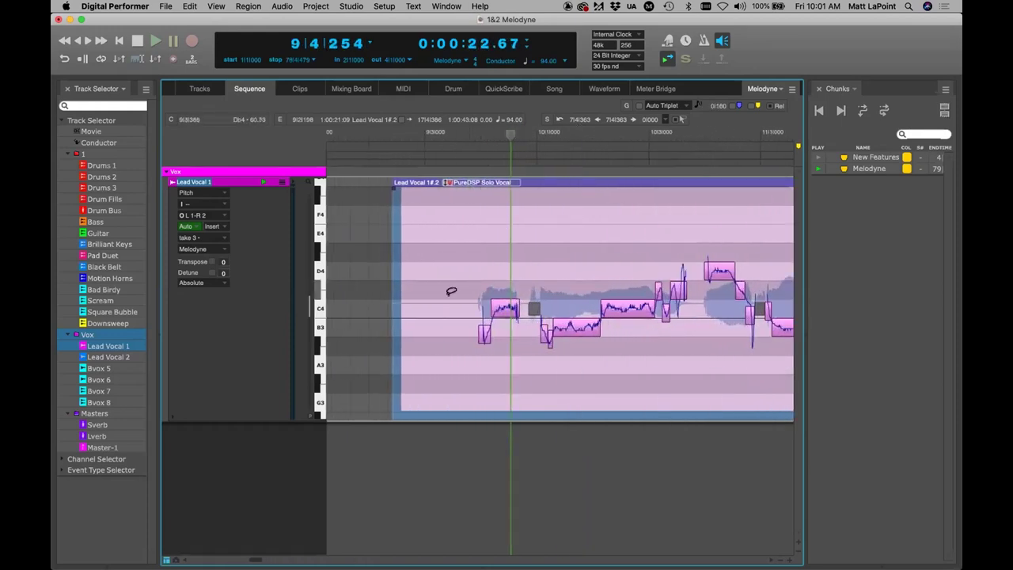
pyautogui.press('space')
pyautogui.moveTo(576, 327); pyautogui.dragTo(576, 272)
pyautogui.click(460, 132)
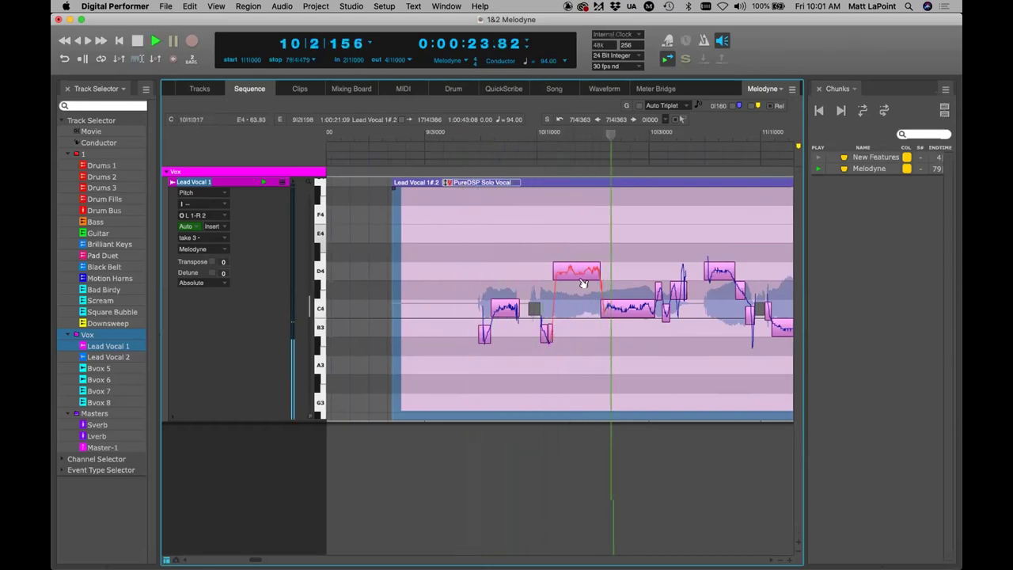
pyautogui.moveTo(554, 273); pyautogui.dragTo(547, 329)
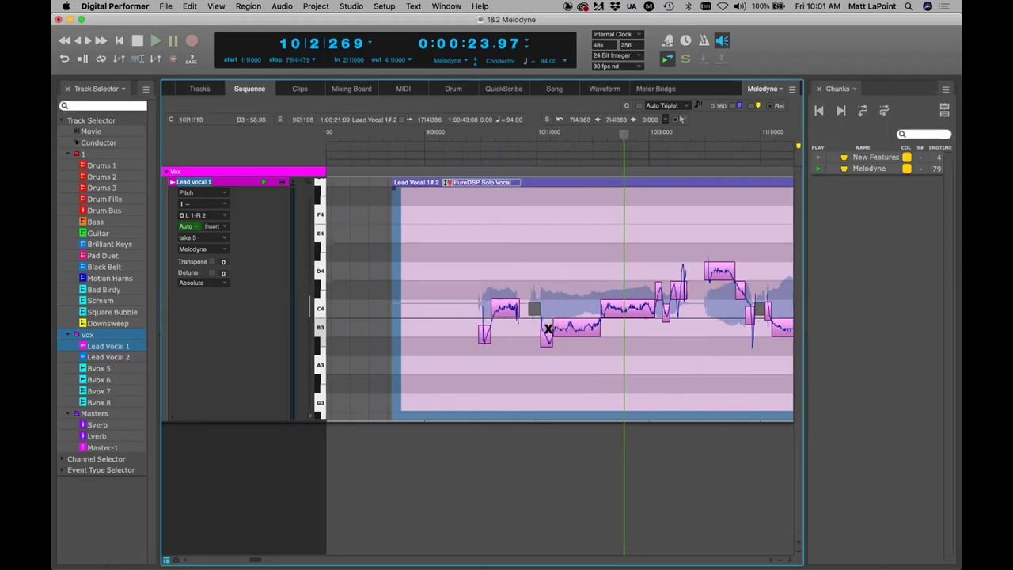
# Step: Merge the two adjacent pitch segments at the start of measure 10, raise the merged segment to D4, and play it
pyautogui.click(564, 325)
pyautogui.moveTo(577, 320); pyautogui.dragTo(578, 272)
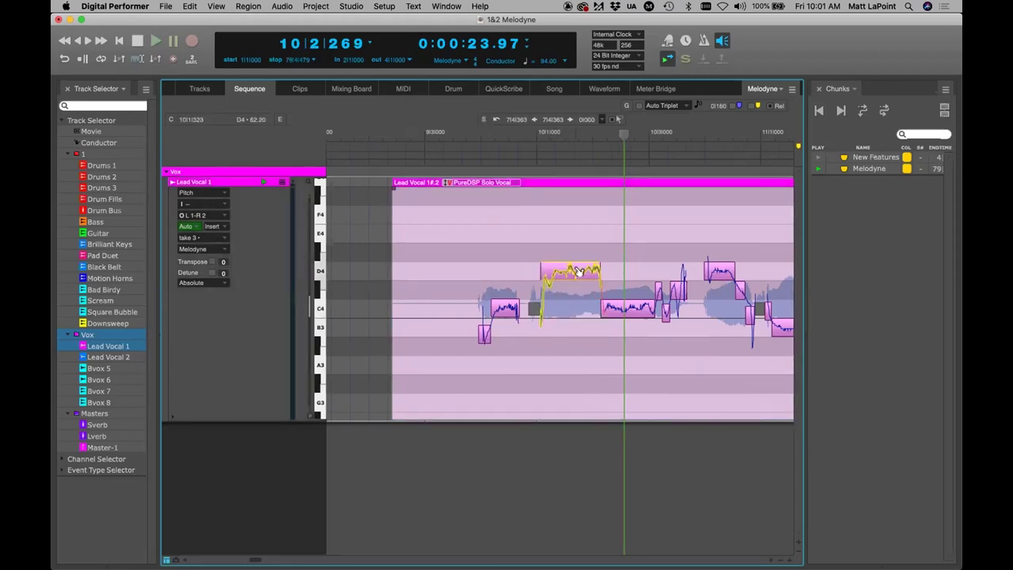
pyautogui.press('space')
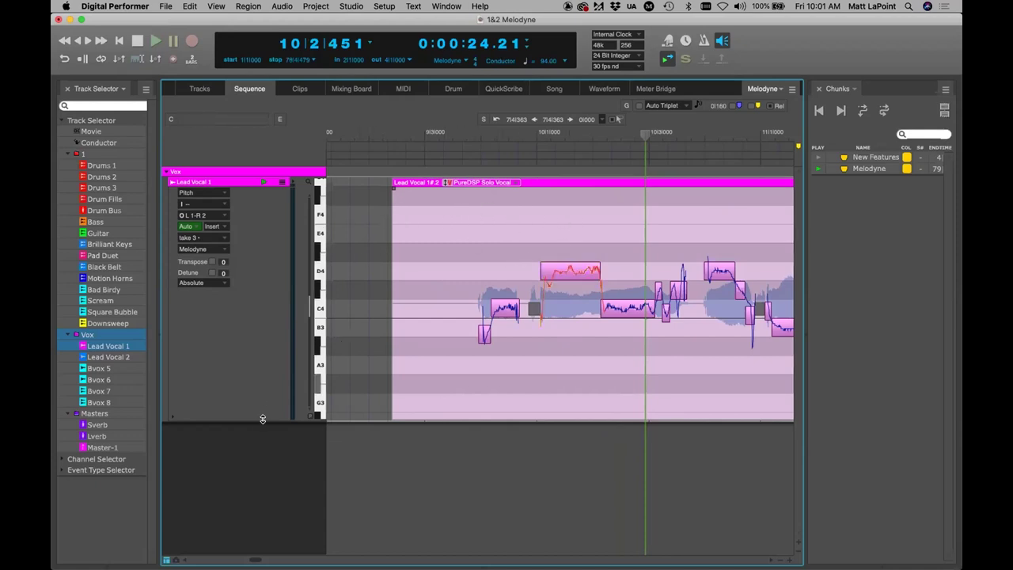
# Step: Reduce the Lead Vocal 1 track's height, switch it to Soundbites, and enable Melodyne as the soundbite's ARA effect
pyautogui.moveTo(262, 419); pyautogui.dragTo(263, 348)
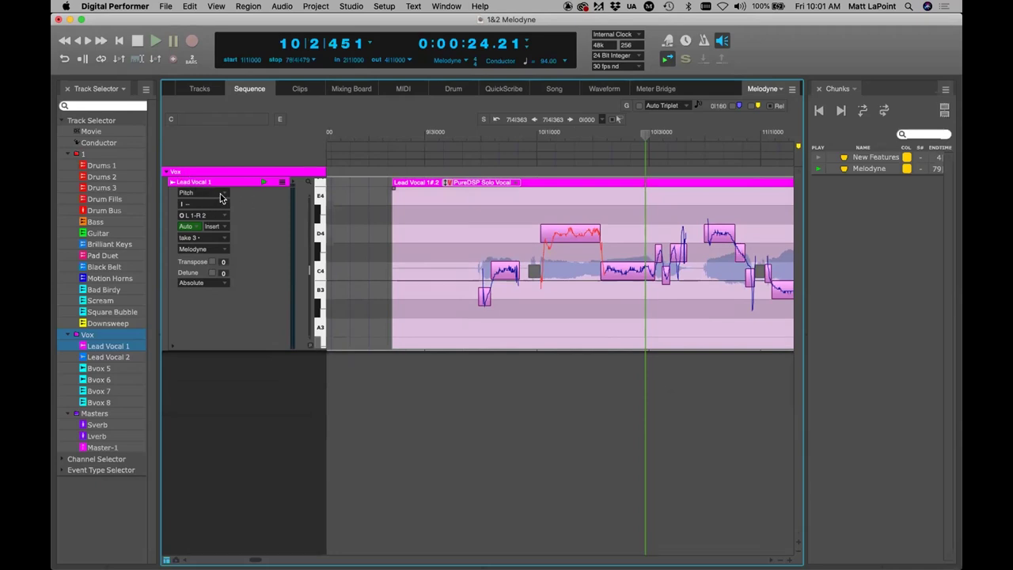
pyautogui.click(221, 197)
pyautogui.click(229, 166)
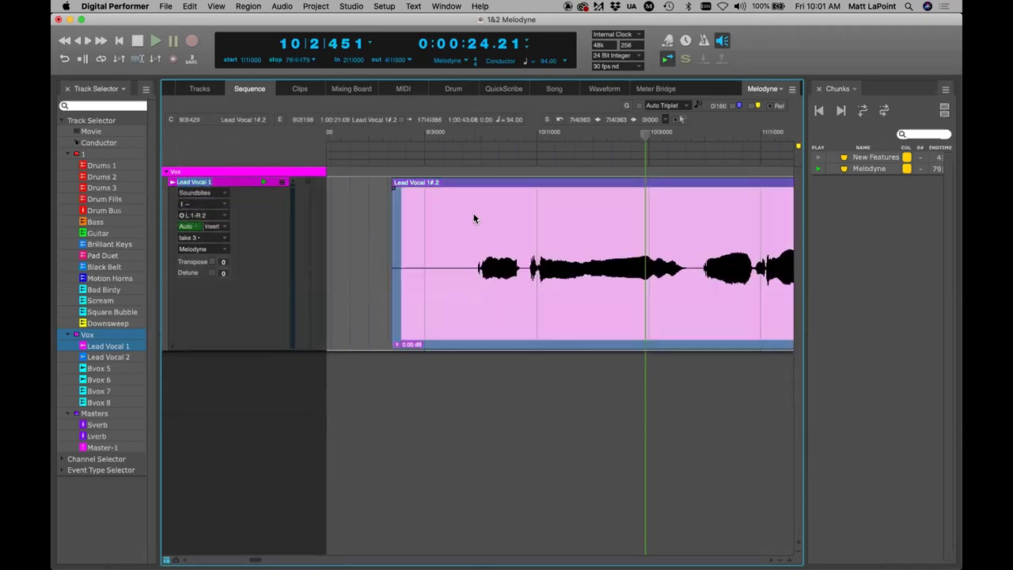
pyautogui.rightClick(473, 219)
pyautogui.moveTo(554, 457)
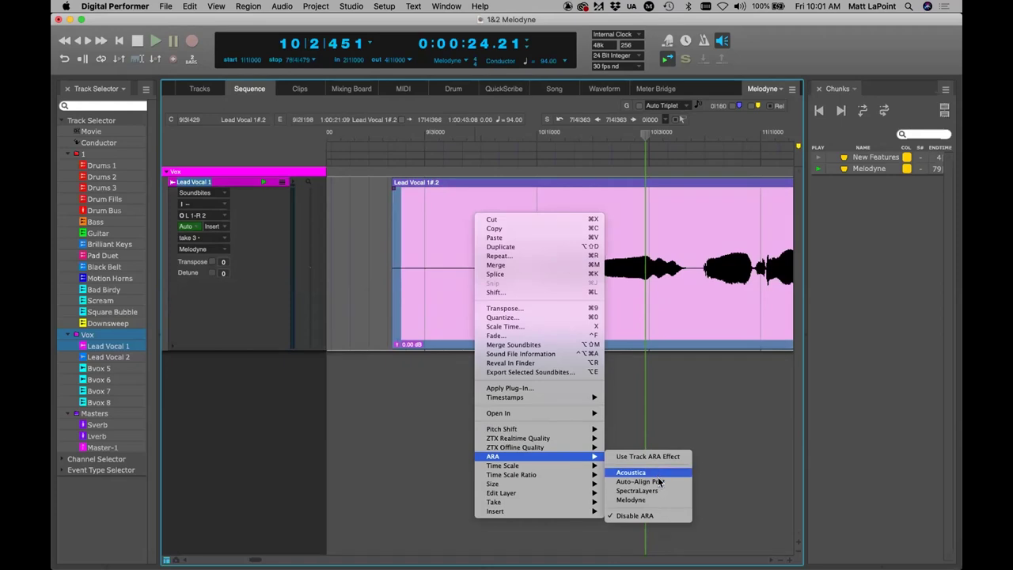
pyautogui.click(632, 500)
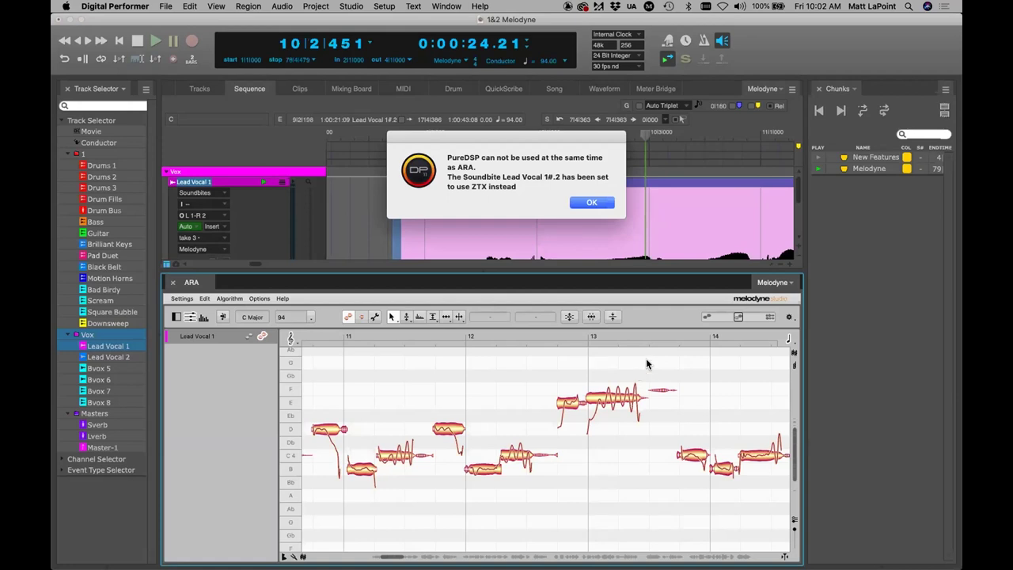
pyautogui.click(591, 203)
# Step: Close the Melodyne editor and display the Pitch layer of the Lead Vocal 1 track
pyautogui.click(173, 282)
pyautogui.click(214, 191)
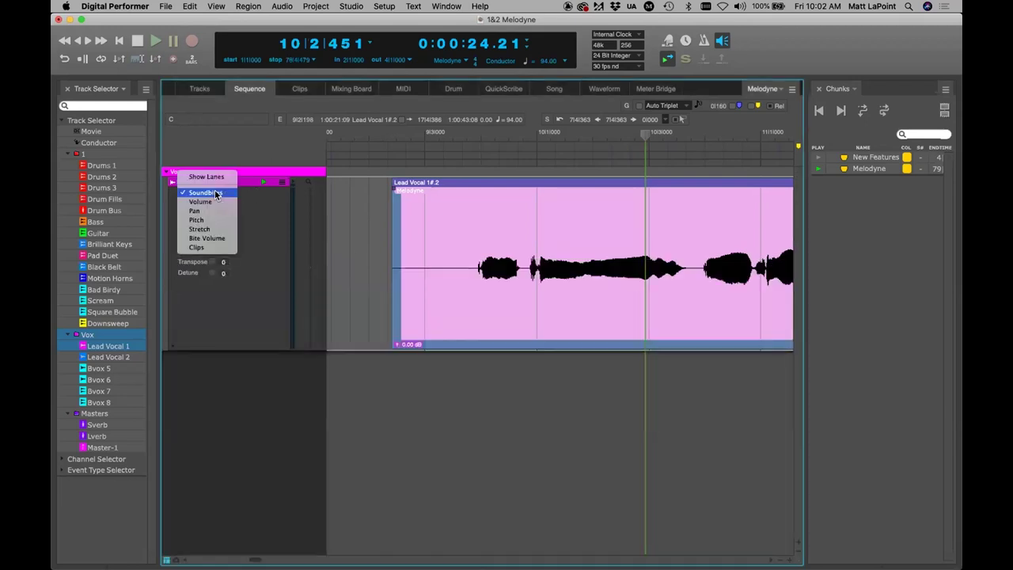
pyautogui.click(213, 225)
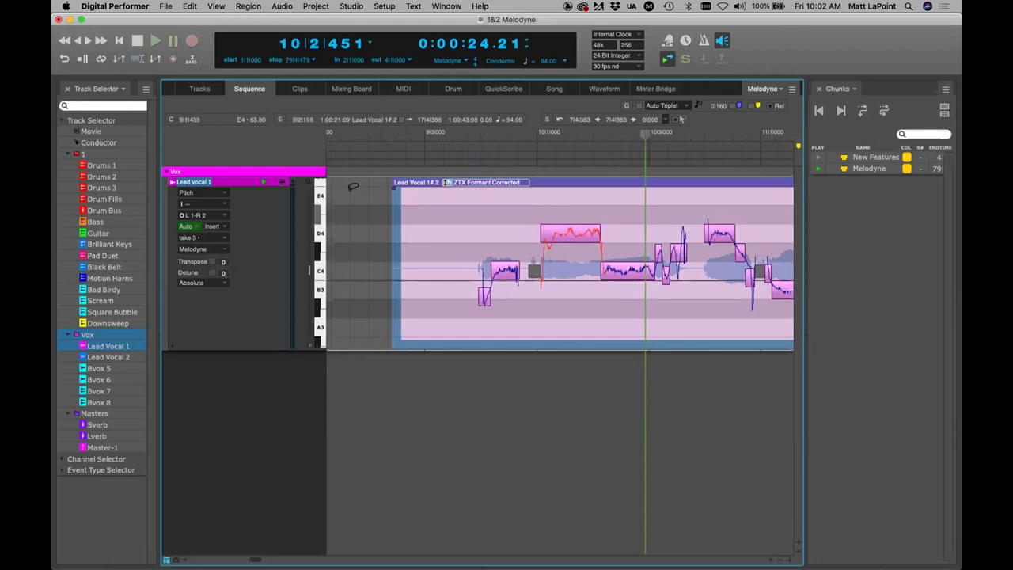
# Step: Switch the Lead Vocal 1 track back to Soundbites and reopen the Lead Vocal 1#.2 soundbite in Melodyne
pyautogui.click(230, 192)
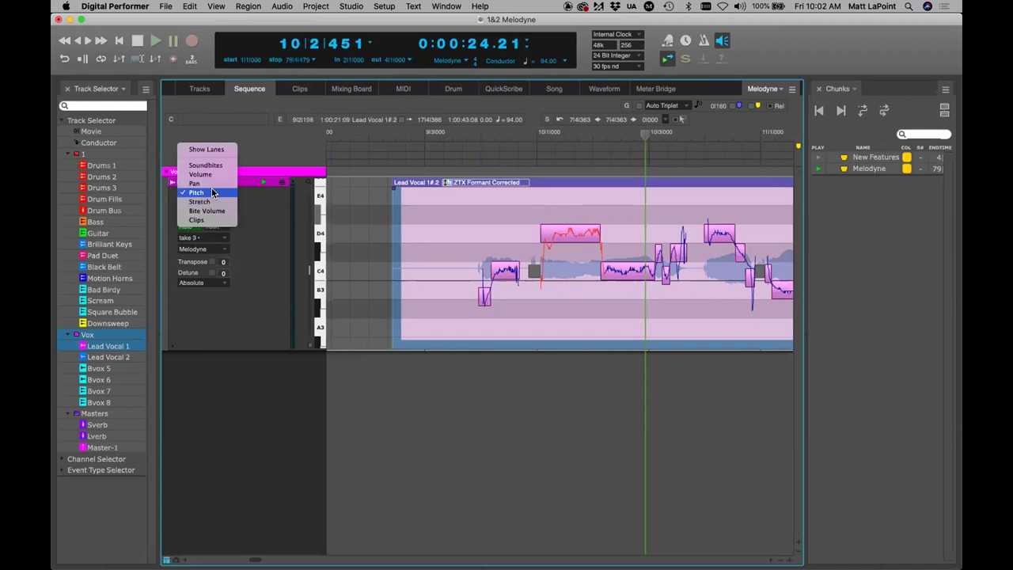
pyautogui.click(236, 164)
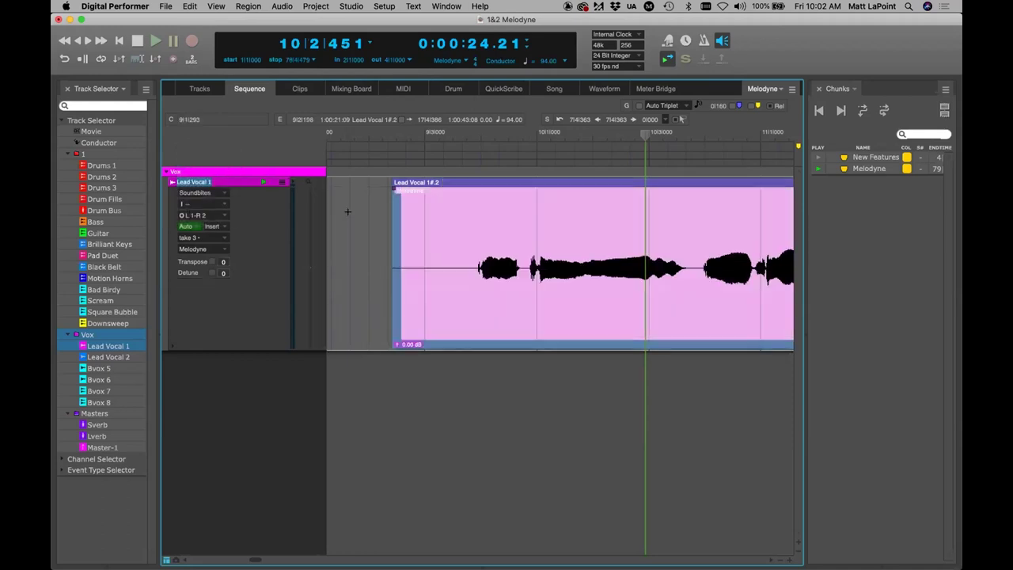
pyautogui.doubleClick(441, 228)
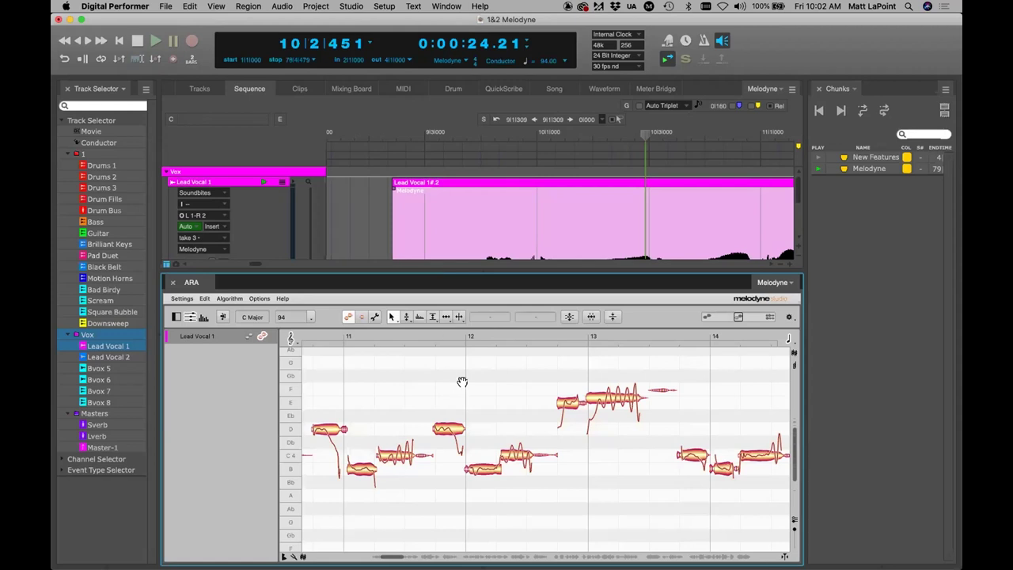
# Step: Play the vocal's first phrase from measure 9 in Melodyne and check it against the track's waveform
pyautogui.press('space')
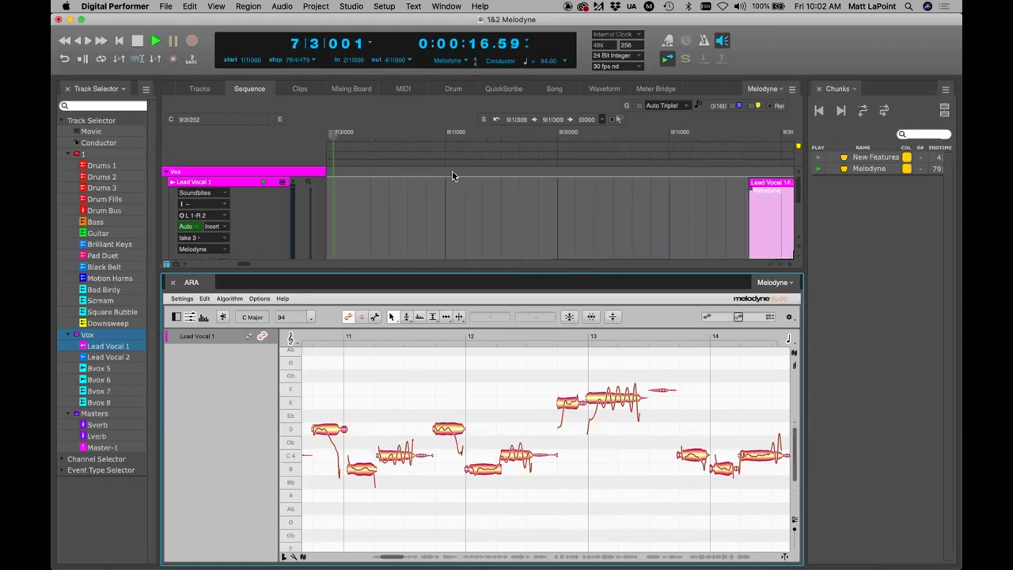
pyautogui.moveTo(396, 556); pyautogui.dragTo(384, 556)
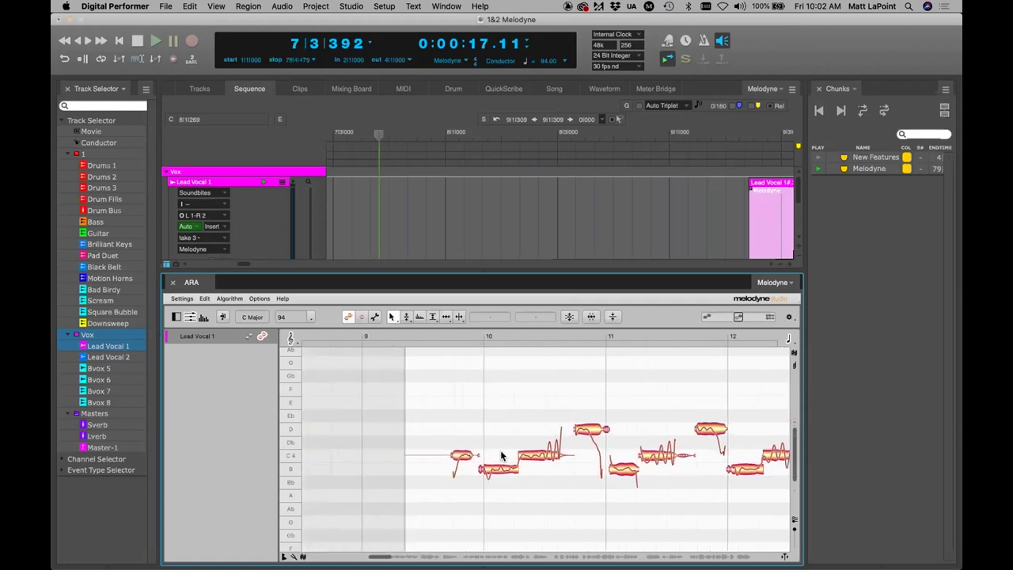
pyautogui.click(442, 334)
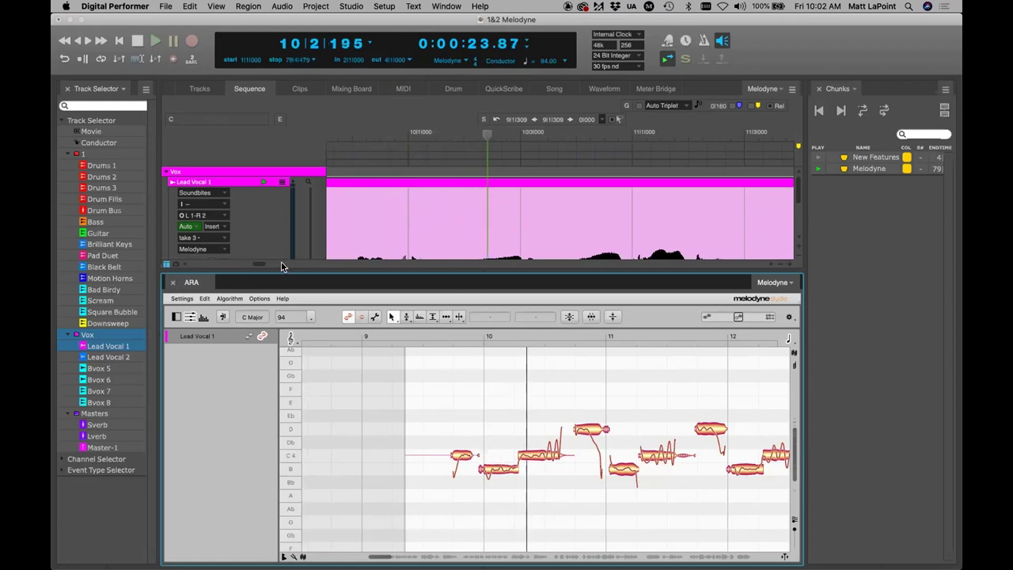
pyautogui.scroll(-3, 351, 224)
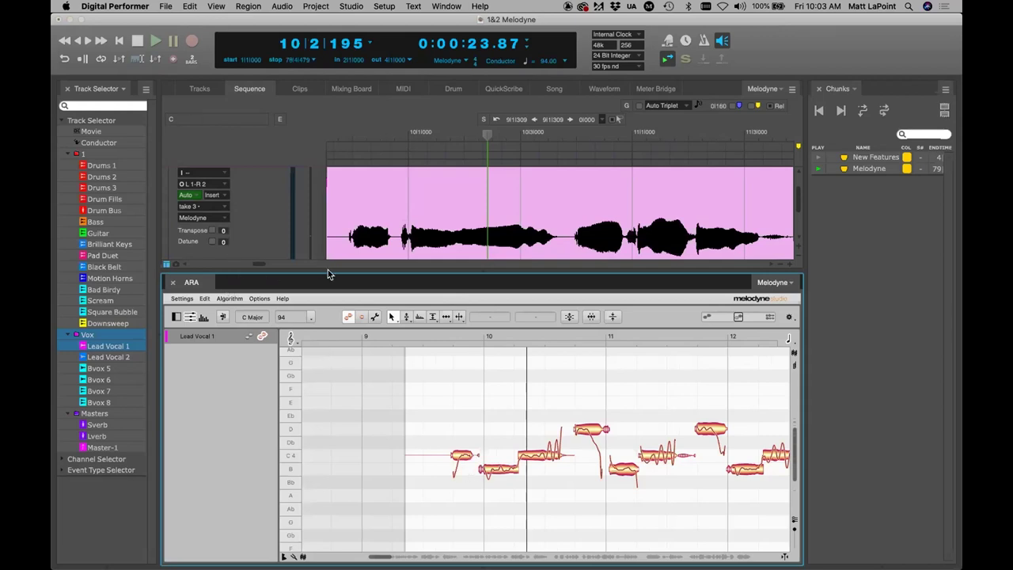
# Step: Close the Melodyne editor and split the Lead Vocal 1#.2 soundbite at 10|3|412, after its first phrase
pyautogui.click(169, 283)
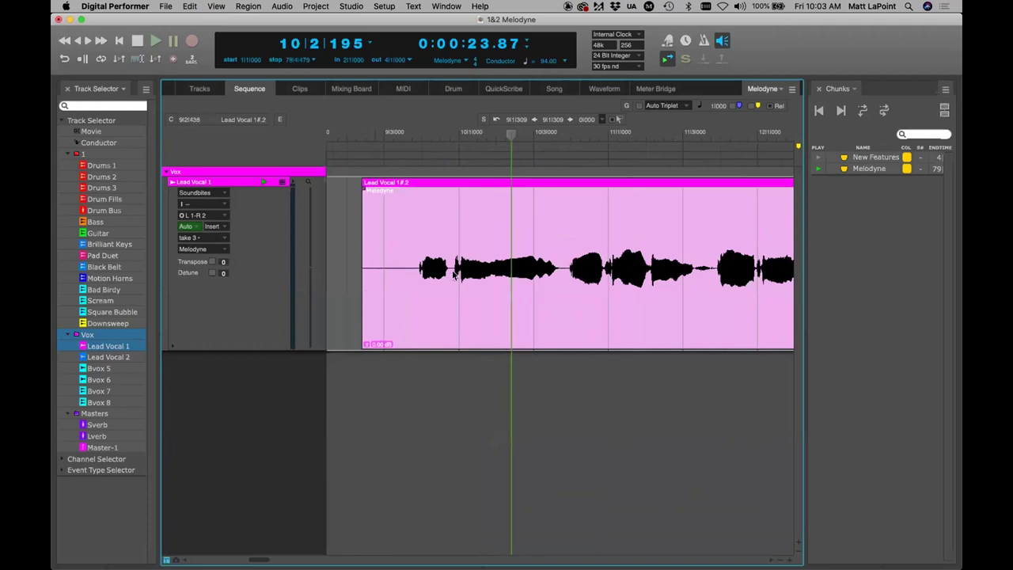
pyautogui.click(565, 276)
# Step: Try rendering the first phrase's pitch edit into a new soundbite, open it in Melodyne, and undo the render
pyautogui.click(282, 6)
pyautogui.click(320, 70)
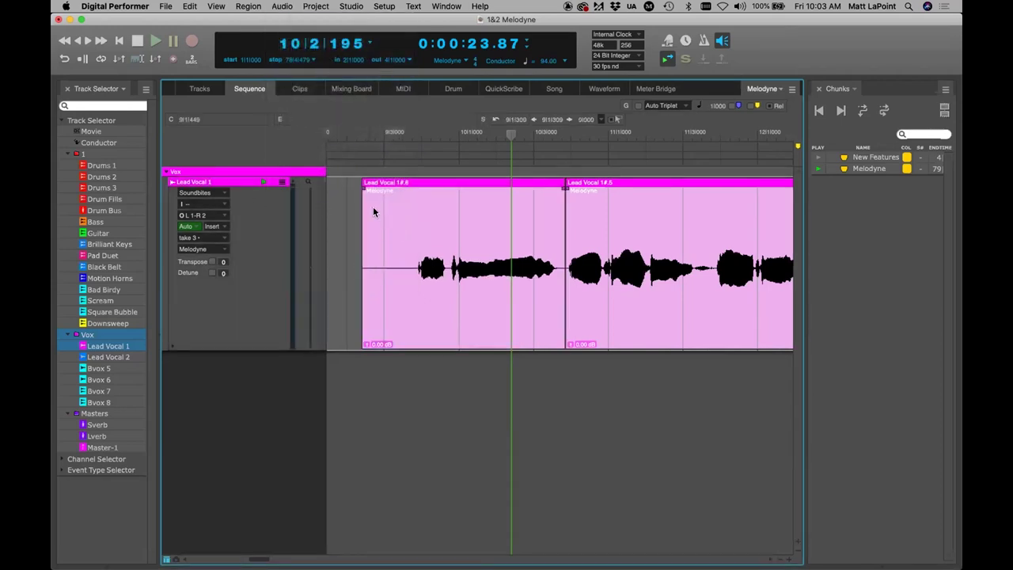
pyautogui.click(417, 213)
pyautogui.doubleClick(417, 213)
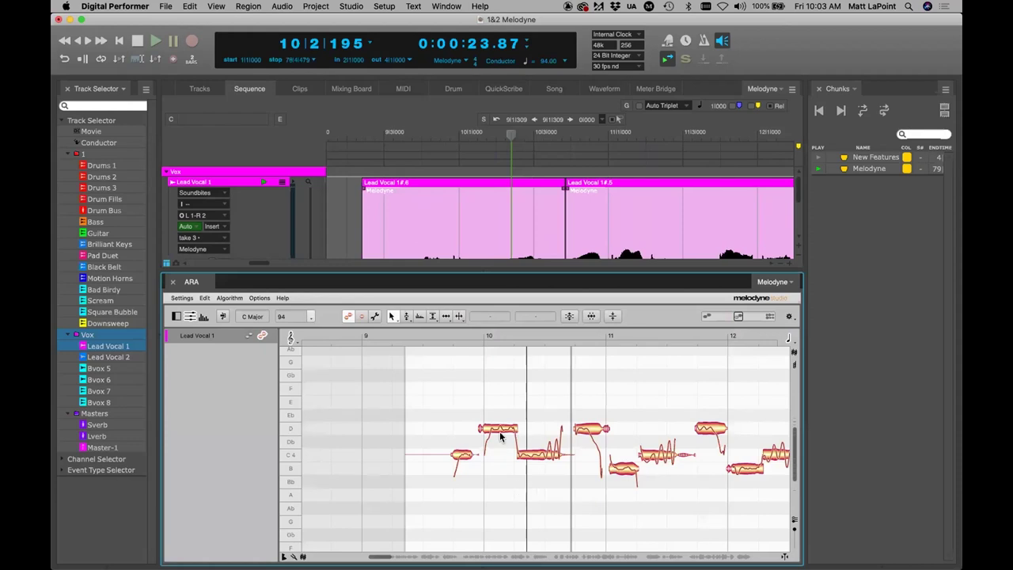
pyautogui.click(190, 6)
pyautogui.click(201, 21)
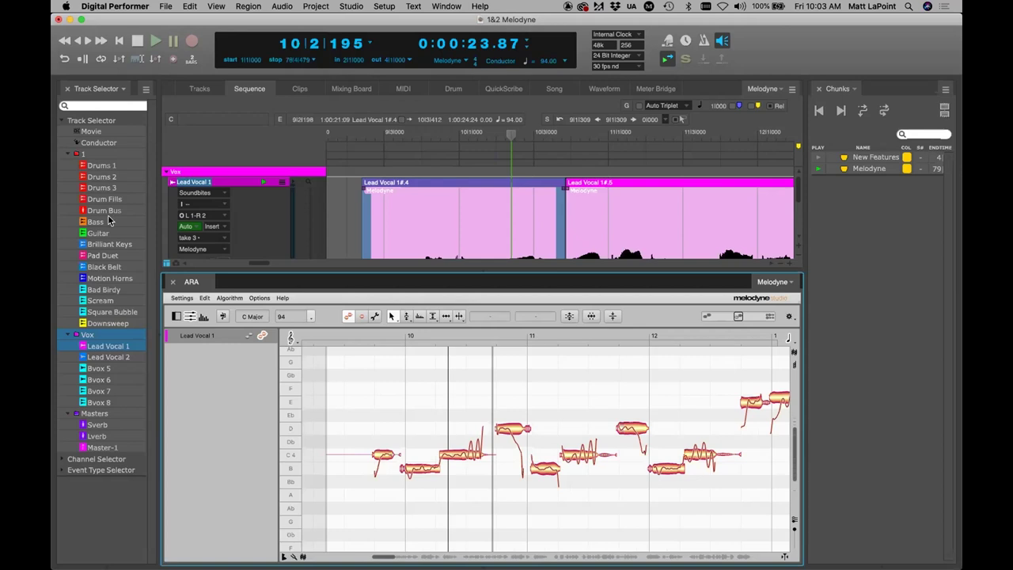
# Step: Save the Melodyne project and close it
pyautogui.press('super+s')
pyautogui.press('super+w')
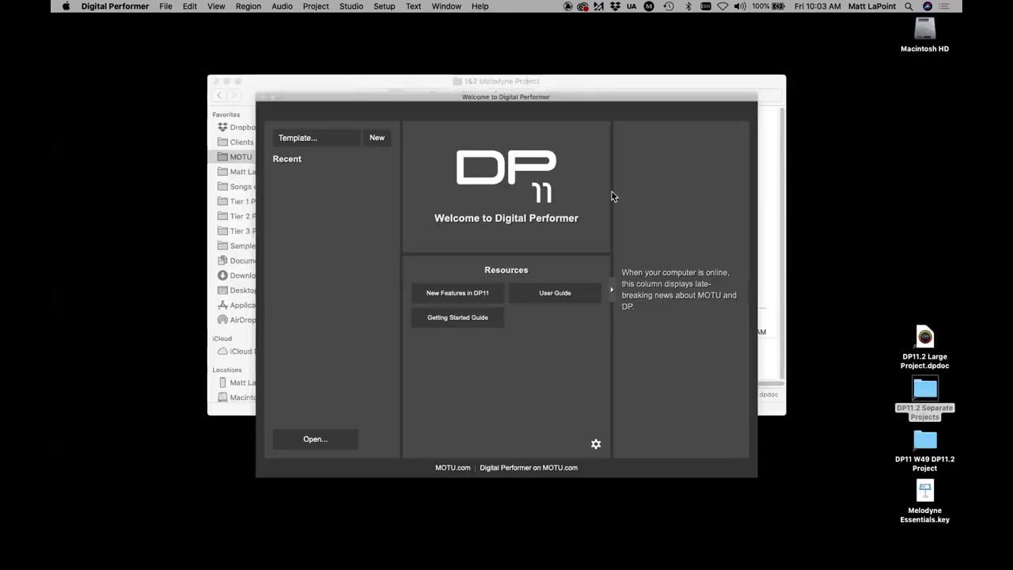
# Step: Open the 3 DNA project and show its Gtr track in the Sequence editor at a reduced track height
pyautogui.click(537, 79)
pyautogui.press('Left')
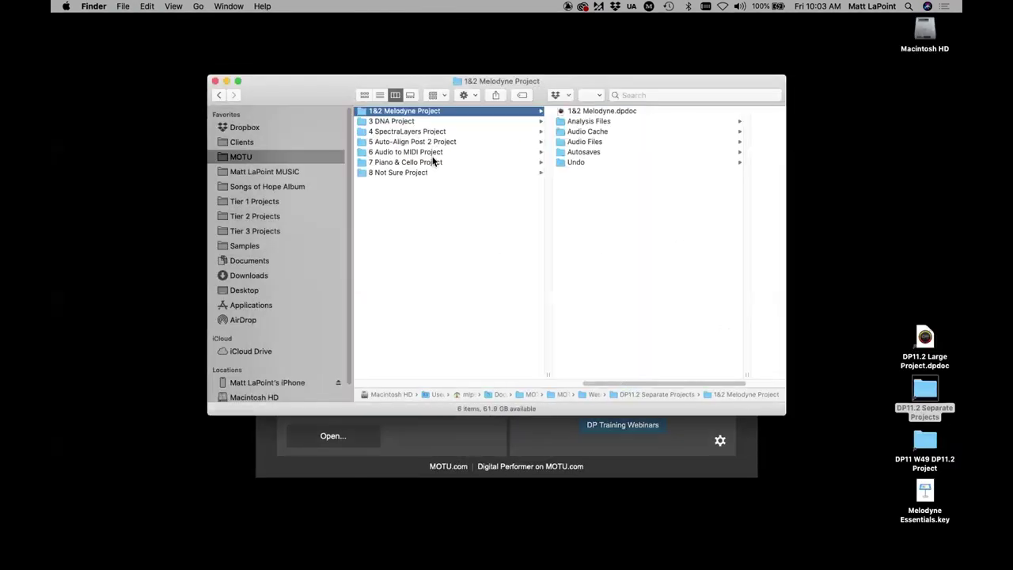
pyautogui.press('Down')
pyautogui.doubleClick(584, 114)
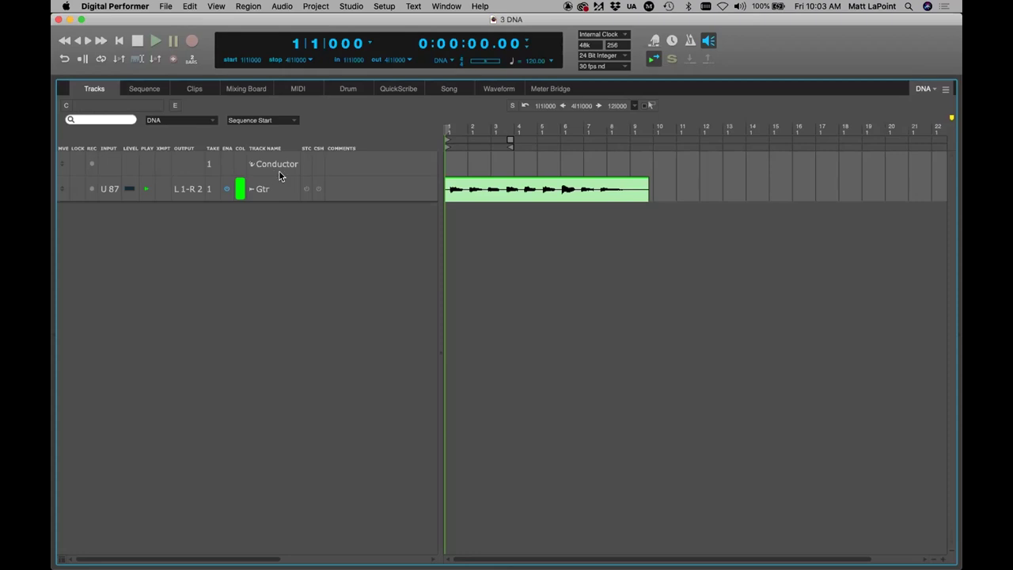
pyautogui.doubleClick(514, 193)
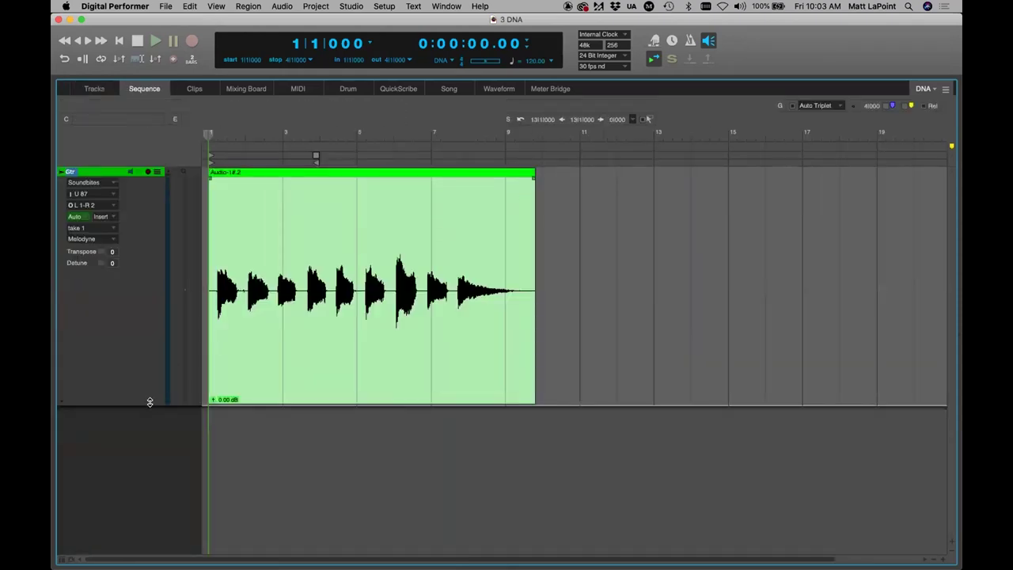
pyautogui.moveTo(149, 402); pyautogui.dragTo(149, 308)
# Step: Enable the Melodyne ARA effect on the Gtr track's Audio-1#.2 soundbite
pyautogui.click(91, 238)
pyautogui.click(98, 239)
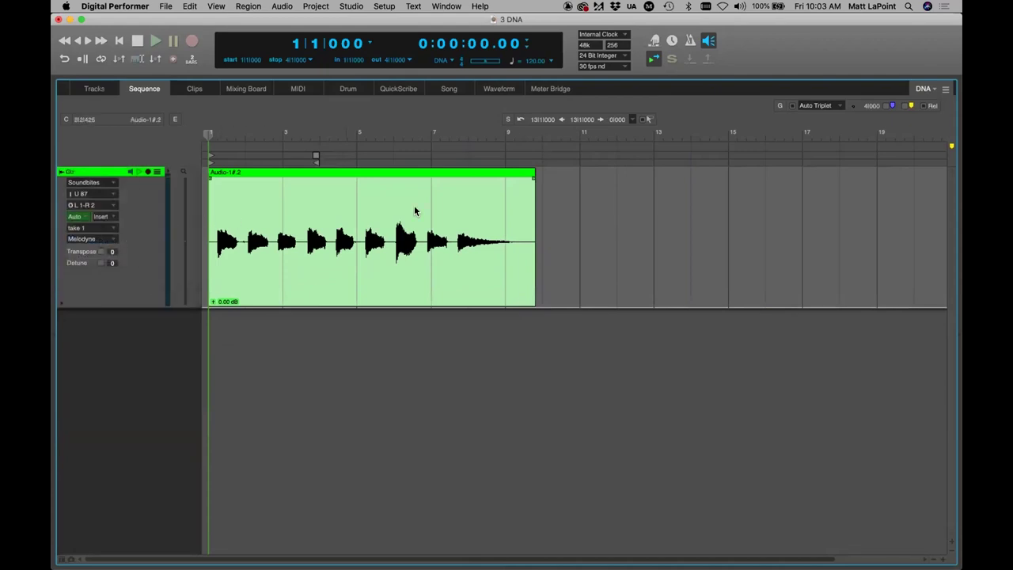
pyautogui.click(331, 217)
pyautogui.rightClick(337, 215)
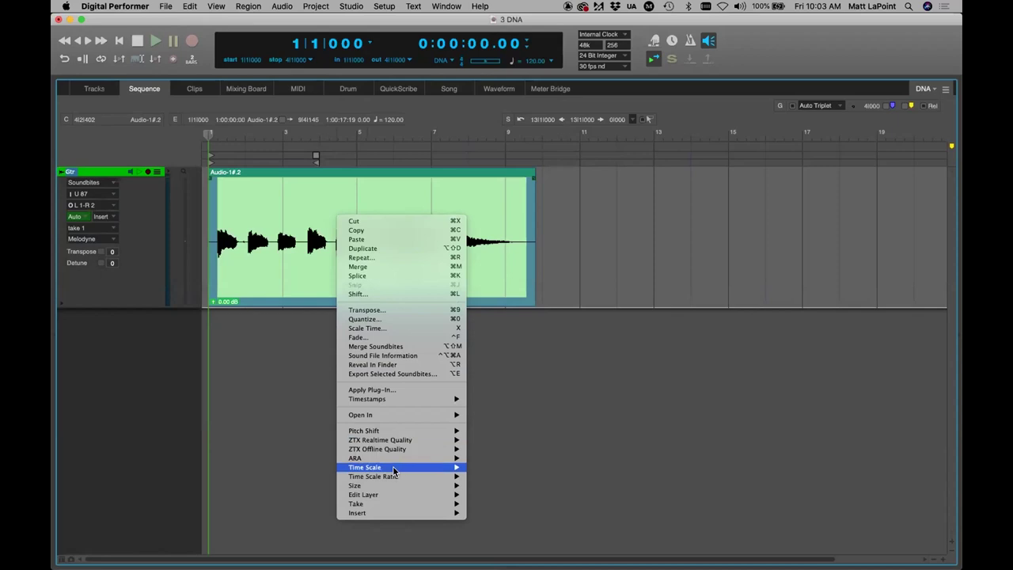
pyautogui.moveTo(412, 459)
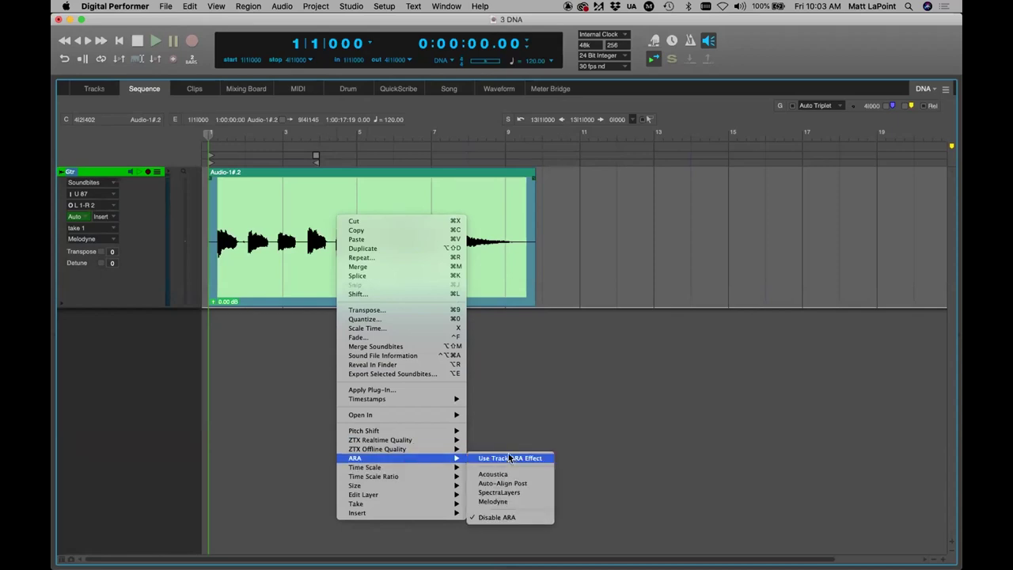
pyautogui.click(498, 501)
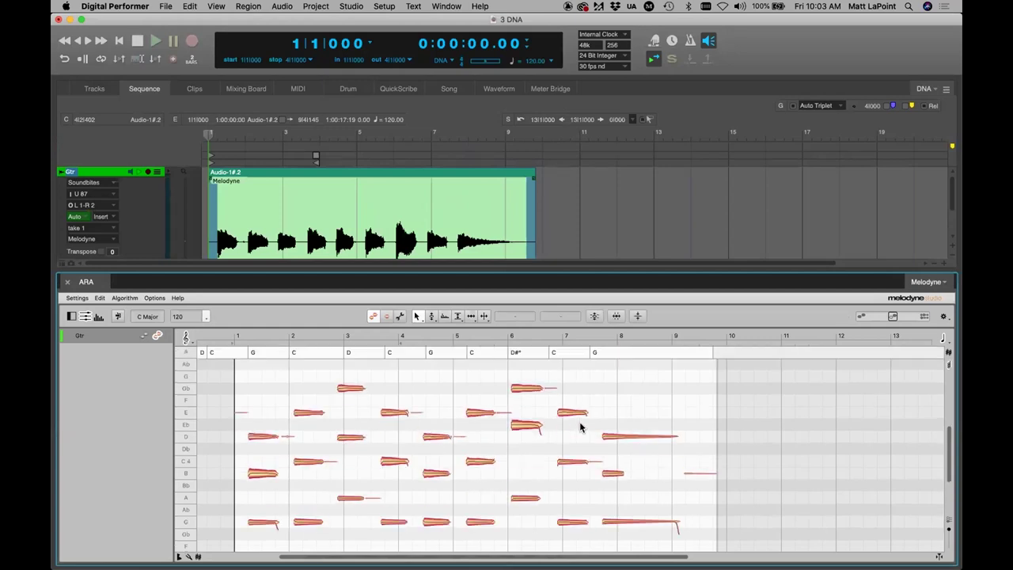
# Step: Play the guitar part, lower the Gb note of the chord at measure 3 to F4, and play it again
pyautogui.press('space')
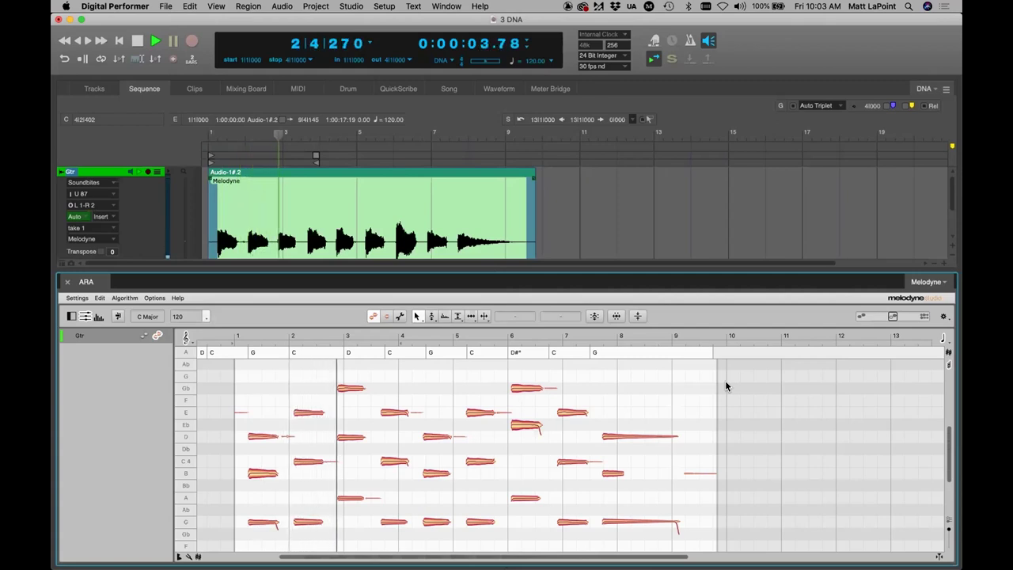
pyautogui.press('space')
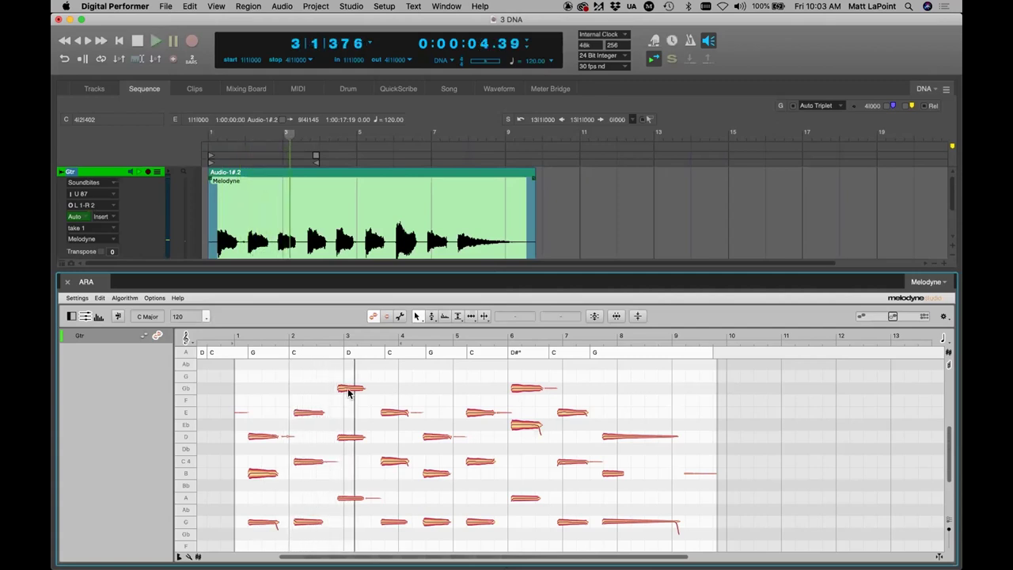
pyautogui.moveTo(349, 391); pyautogui.dragTo(350, 403)
pyautogui.press('space')
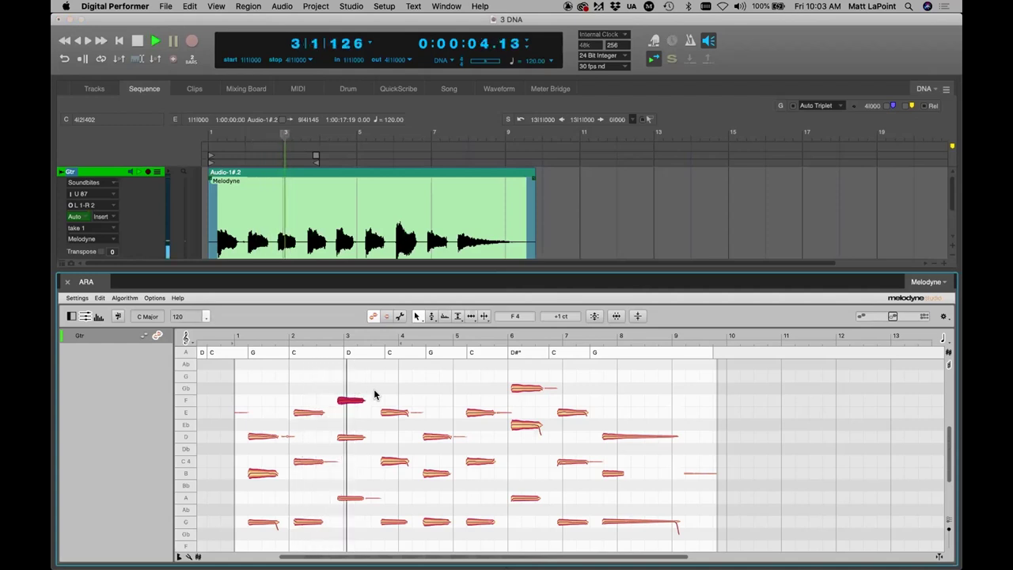
pyautogui.press('space')
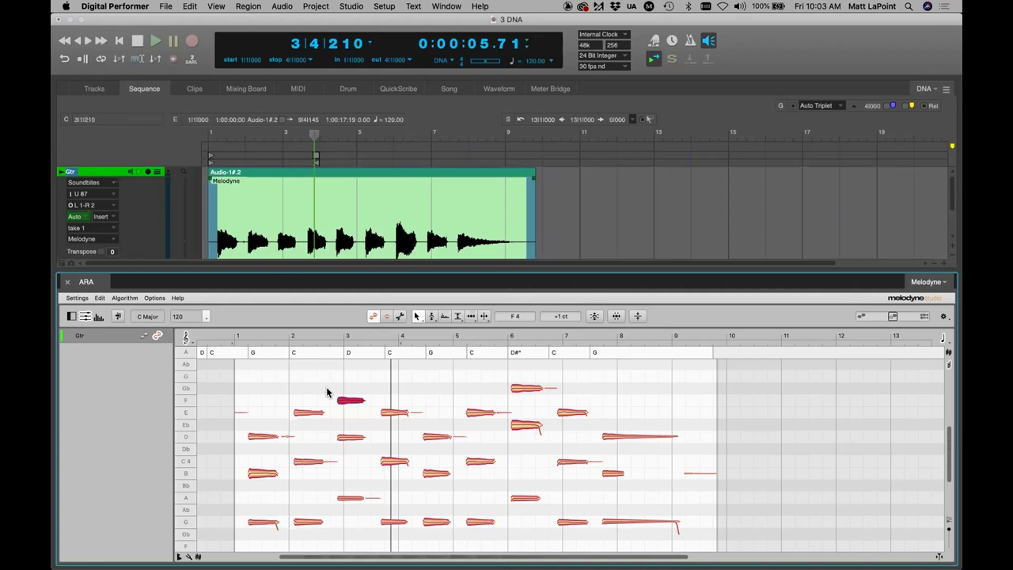
# Step: Enlarge the Melodyne editor, try lengthening all the guitar notes together, play the result, and undo the lengthening
pyautogui.moveTo(433, 274); pyautogui.dragTo(454, 222)
pyautogui.moveTo(242, 330); pyautogui.dragTo(752, 511)
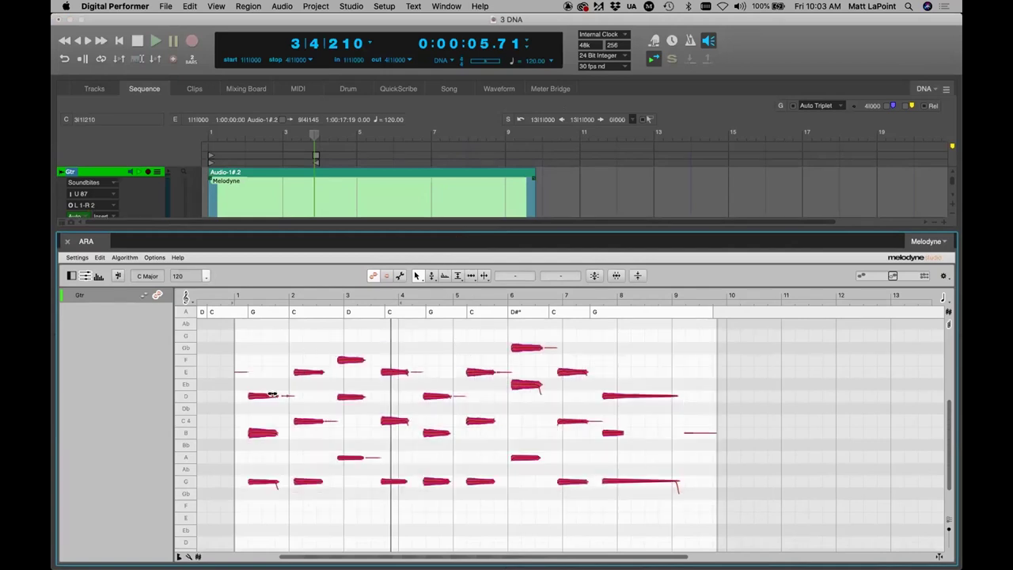
pyautogui.moveTo(278, 396); pyautogui.dragTo(301, 398)
pyautogui.press('space')
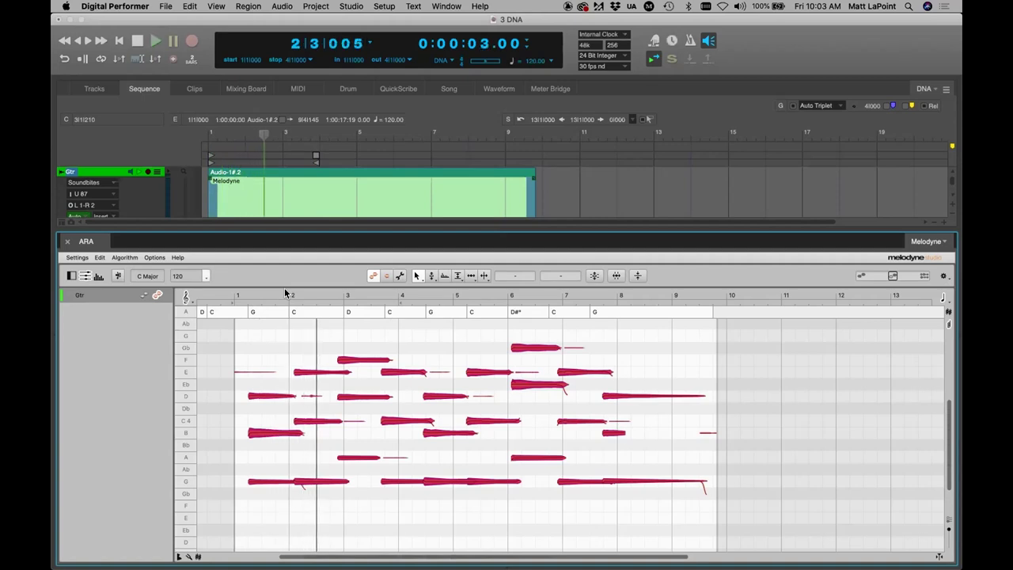
pyautogui.press('super+z')
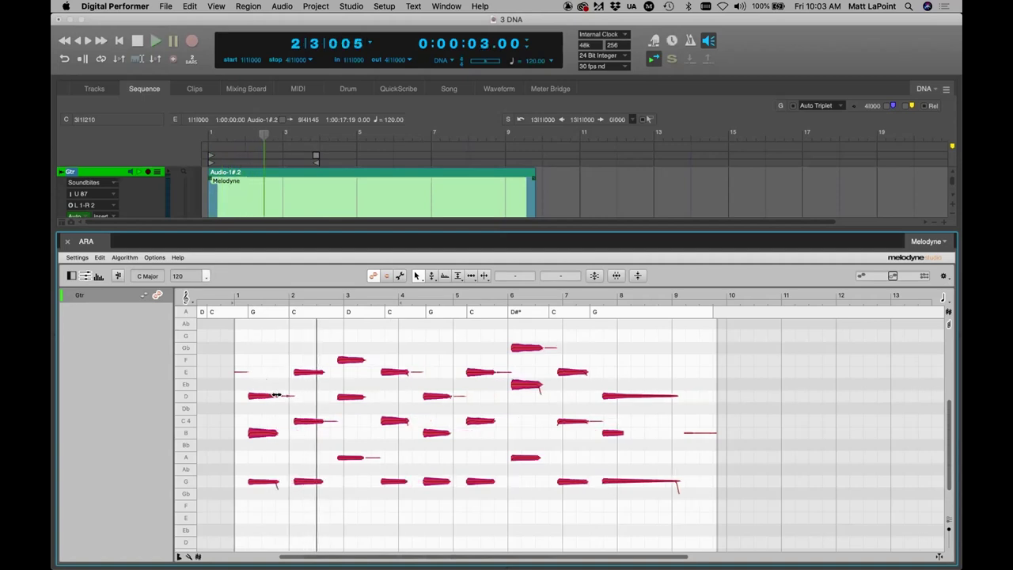
# Step: Lengthen all the selected guitar notes by a smaller amount and play the part from the start
pyautogui.press('super+shift+z')
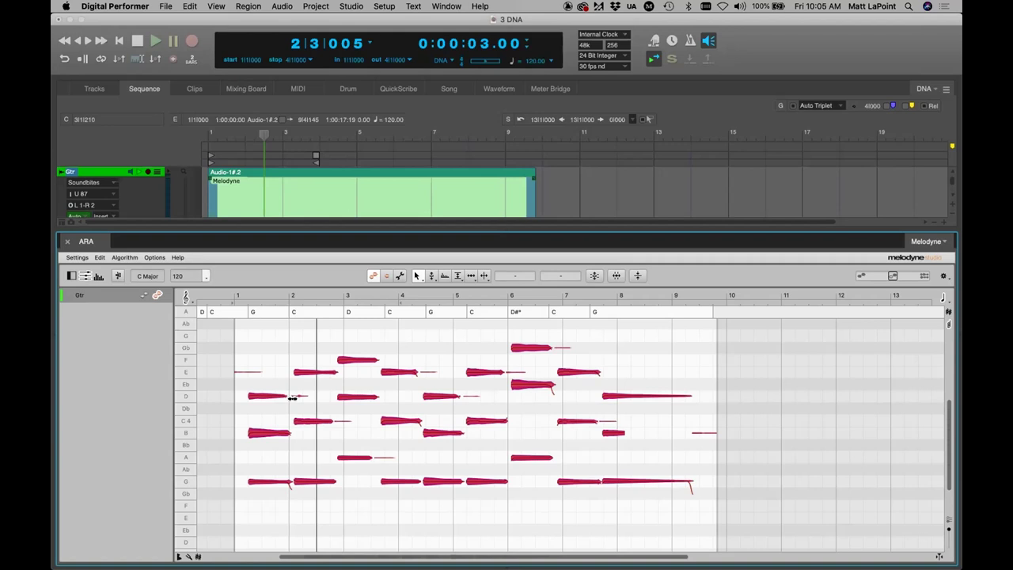
pyautogui.press('Return')
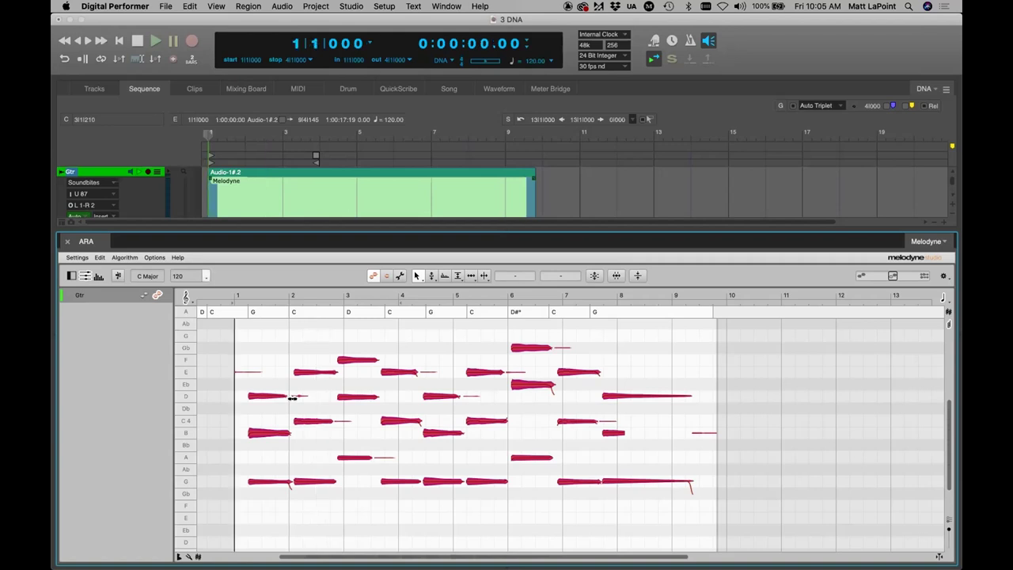
pyautogui.press('space')
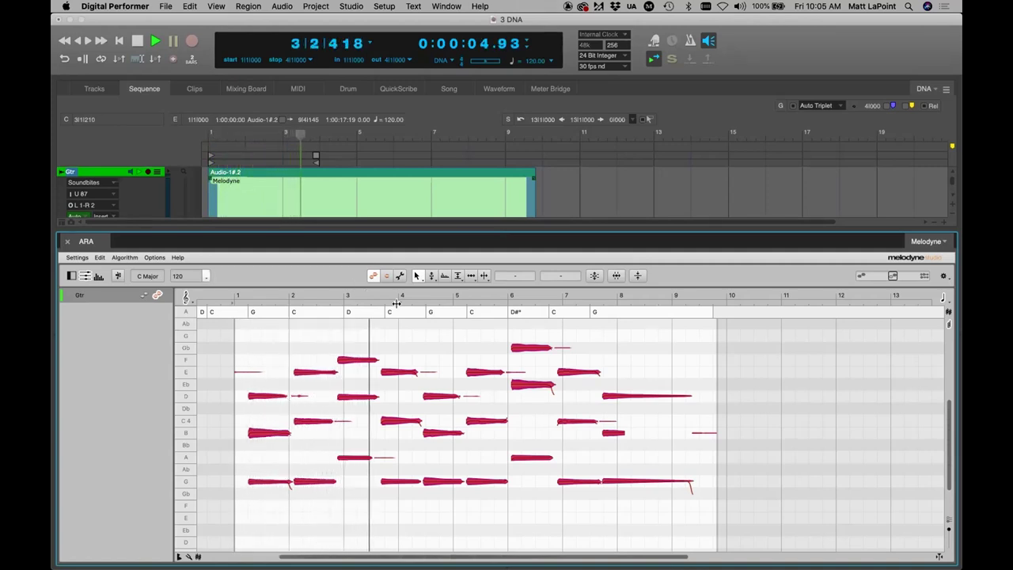
pyautogui.press('space')
# Step: Raise the E note near measure 4 to G4 and lower the Eb note at measure 6 to D4, playing back the changes
pyautogui.press('super+a')
pyautogui.moveTo(392, 373); pyautogui.dragTo(398, 336)
pyautogui.press('space')
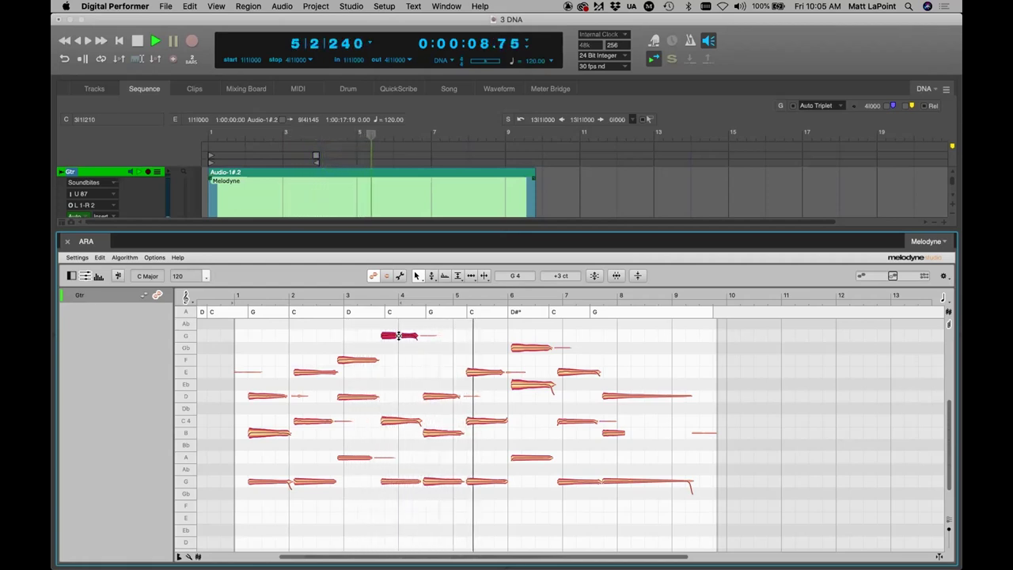
pyautogui.press('space')
pyautogui.moveTo(519, 386); pyautogui.dragTo(524, 392)
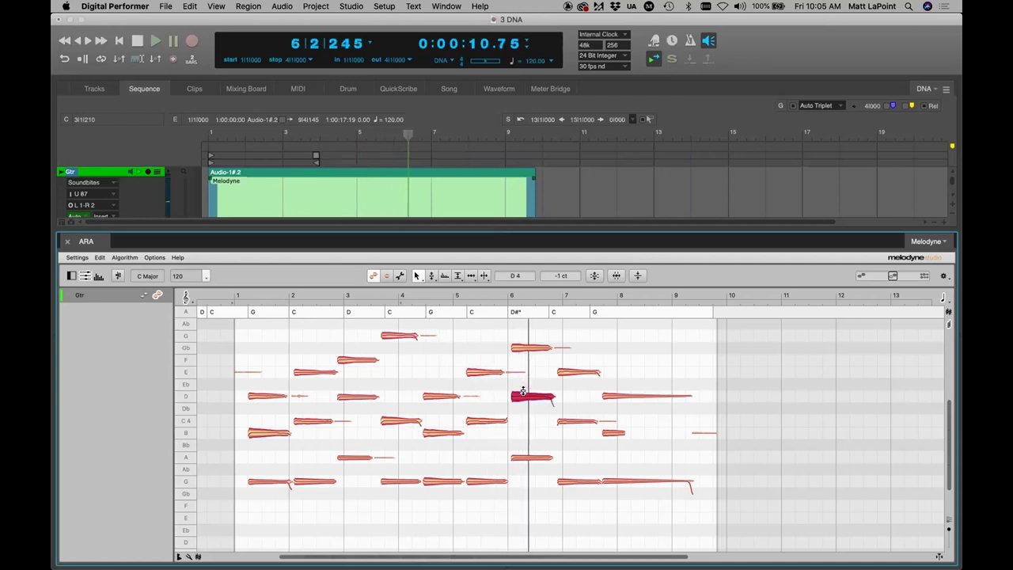
pyautogui.press('space')
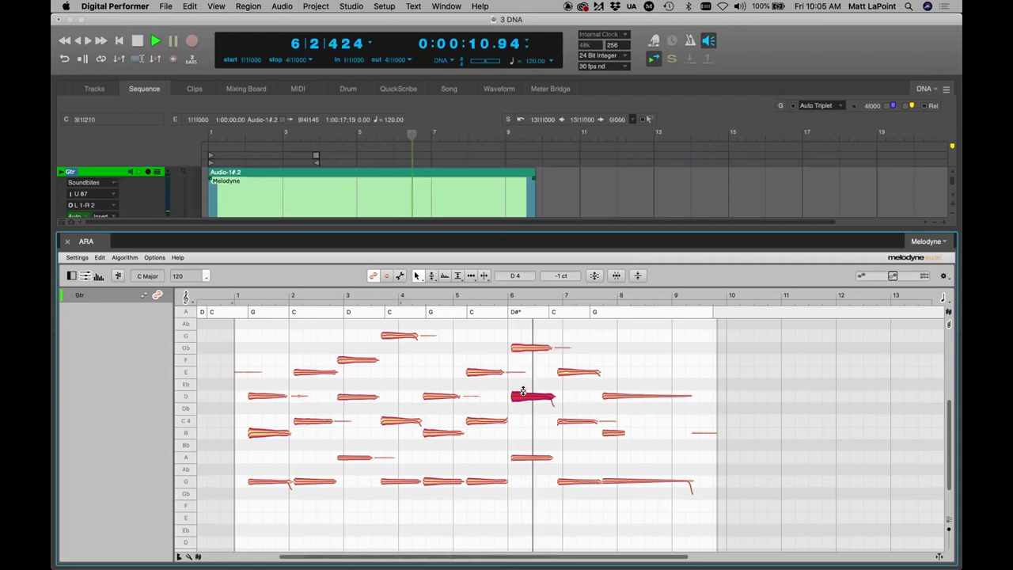
pyautogui.press('space')
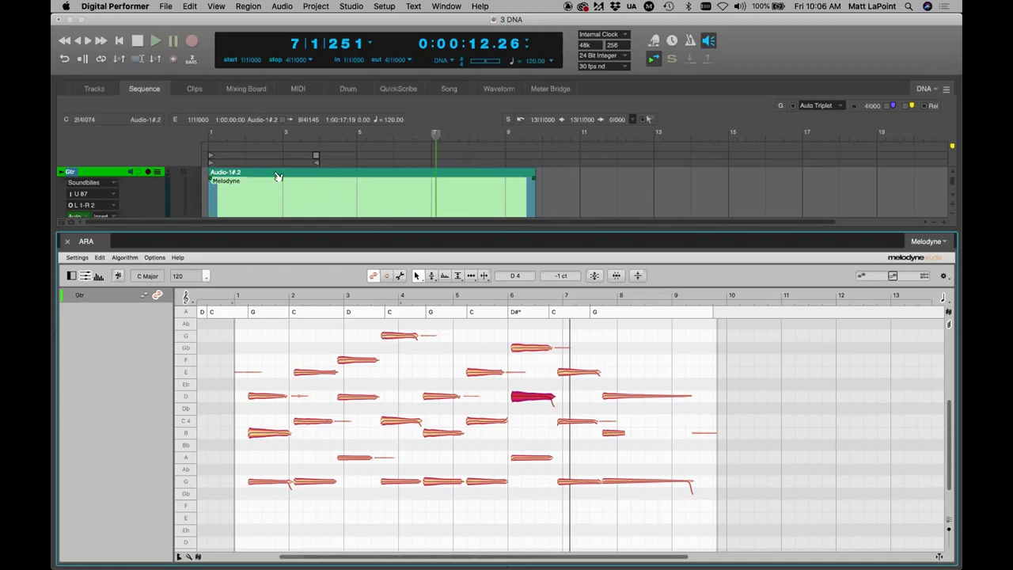
# Step: Close the Melodyne editor, clear the entire ARA project state, and check the Gtr track's ARA effect setting
pyautogui.click(685, 345)
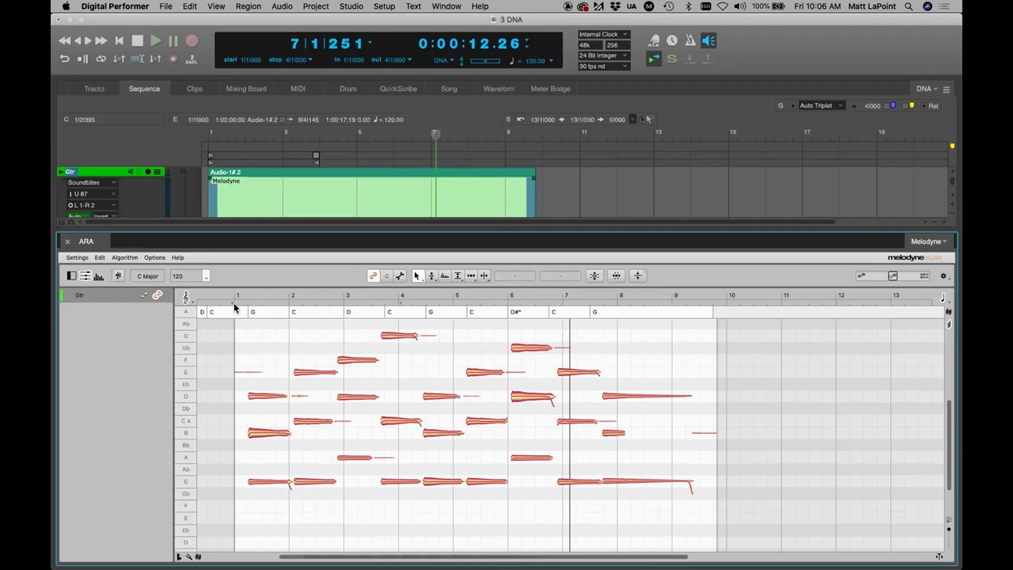
pyautogui.click(67, 243)
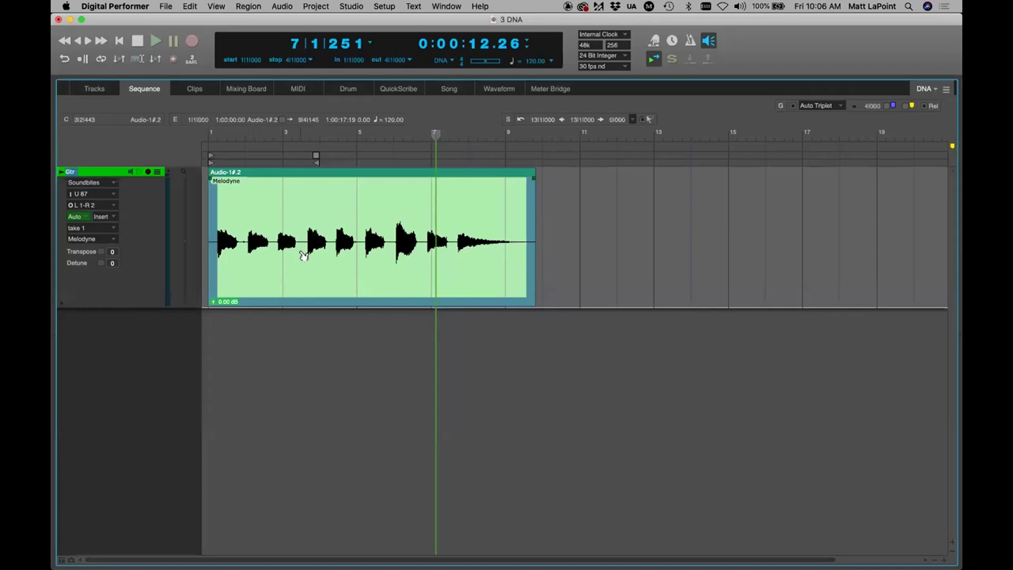
pyautogui.hotkey('shift', 'Return')
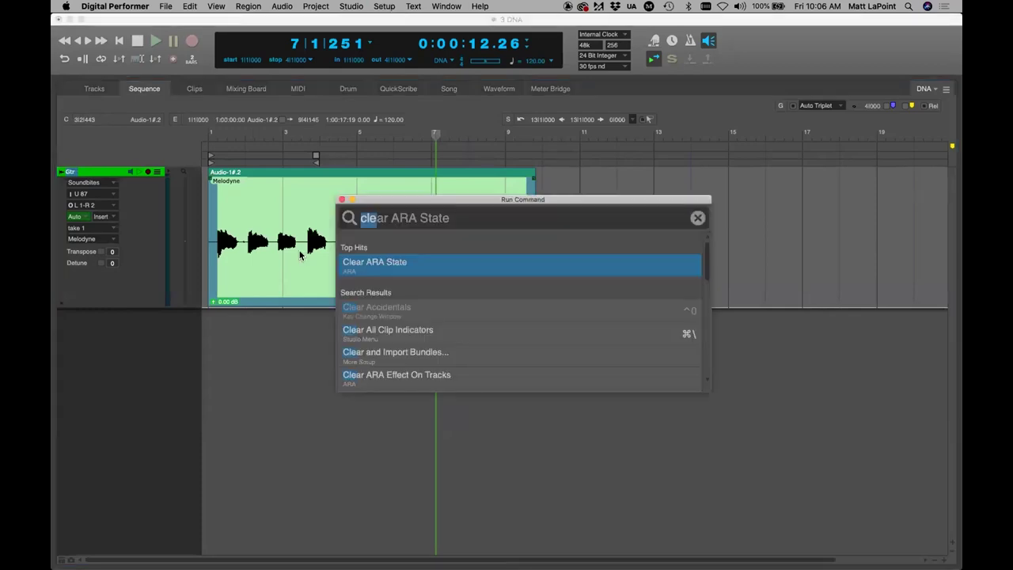
pyautogui.press('Return')
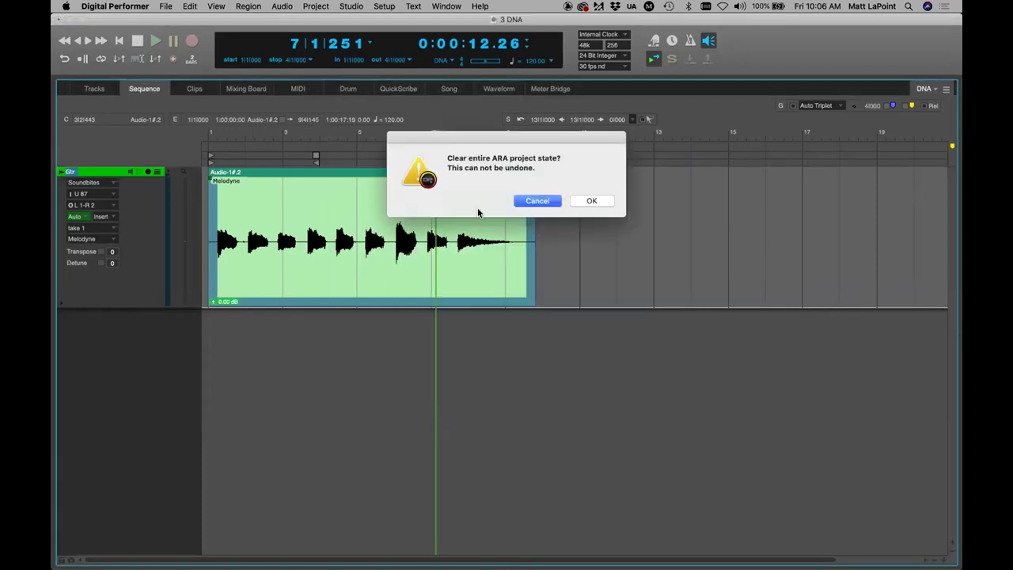
pyautogui.click(600, 203)
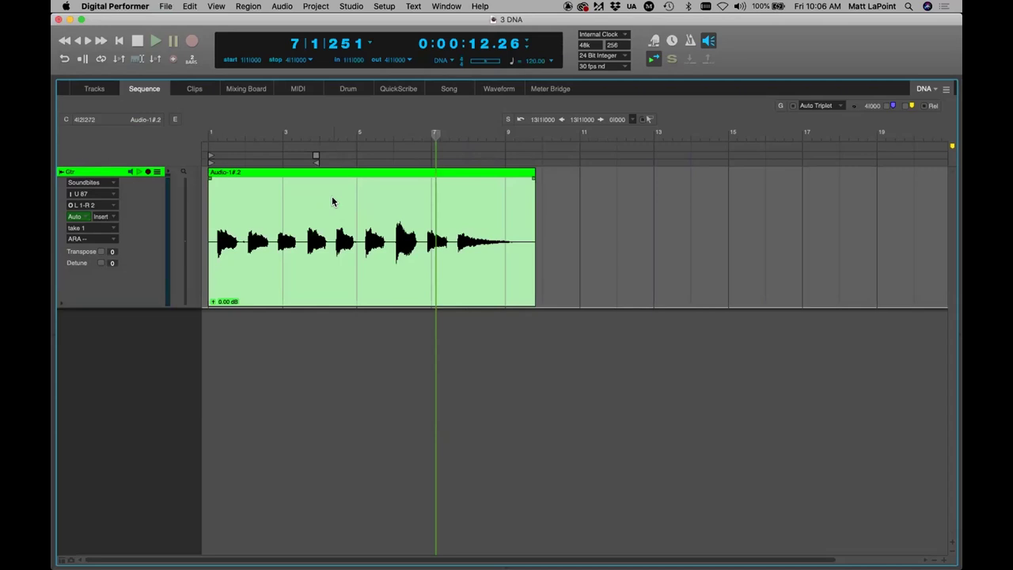
pyautogui.click(95, 237)
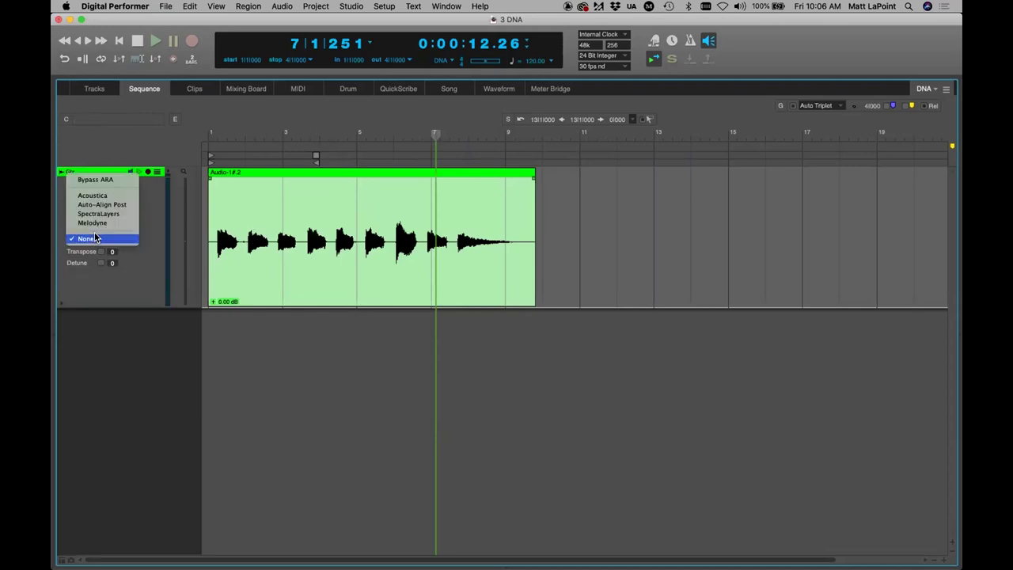
pyautogui.click(550, 226)
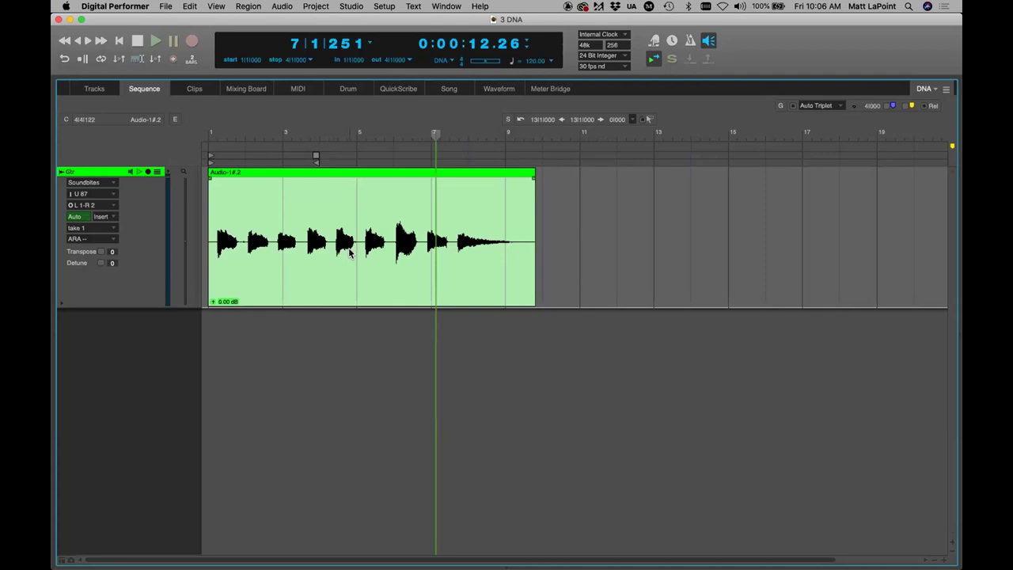
# Step: Close the 3 DNA project and open 4 SpectraLayers.dpdoc from the 4 SpectraLayers Project folder
pyautogui.press('super+w')
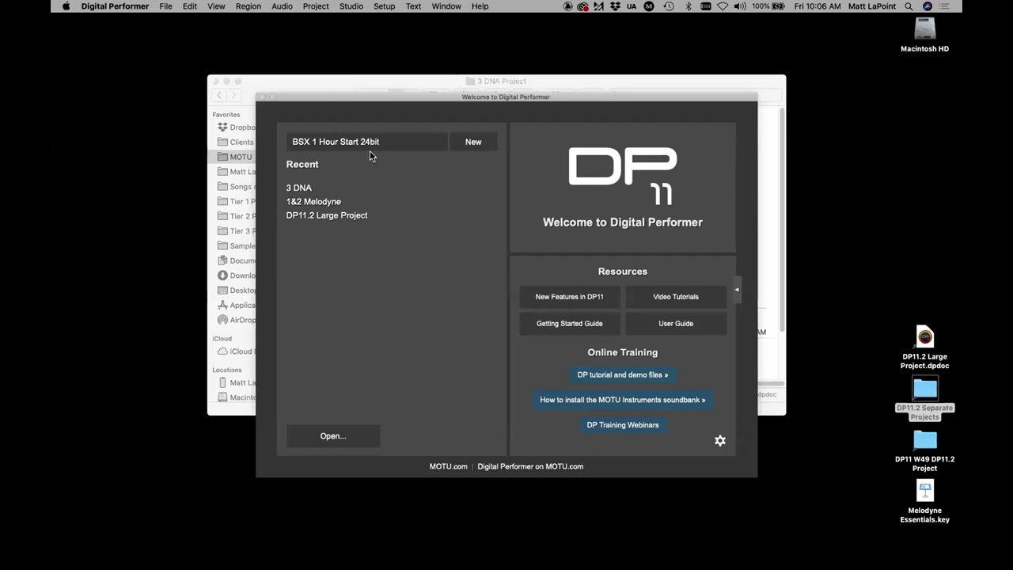
pyautogui.click(379, 78)
pyautogui.click(484, 222)
pyautogui.click(452, 131)
pyautogui.doubleClick(585, 111)
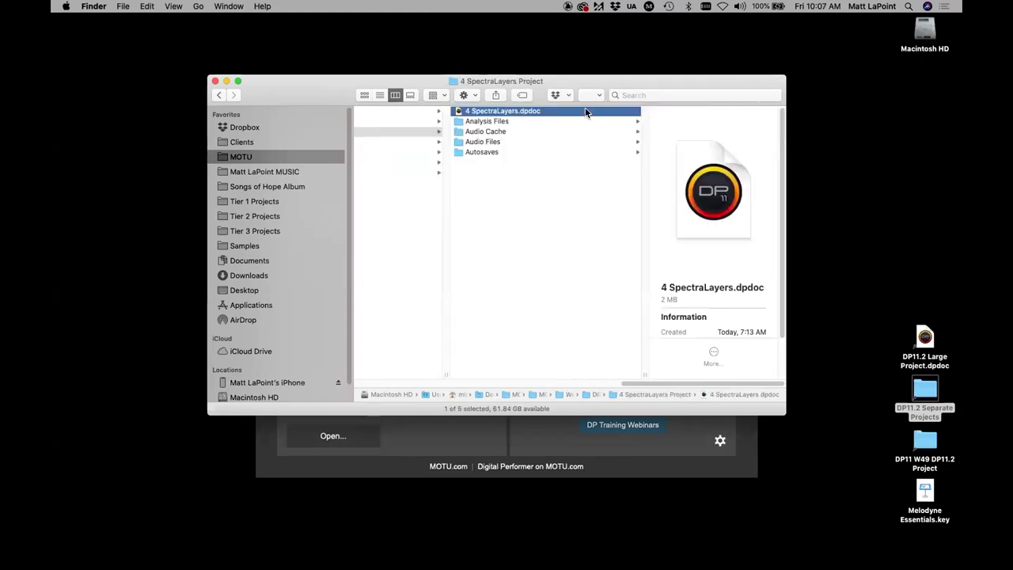
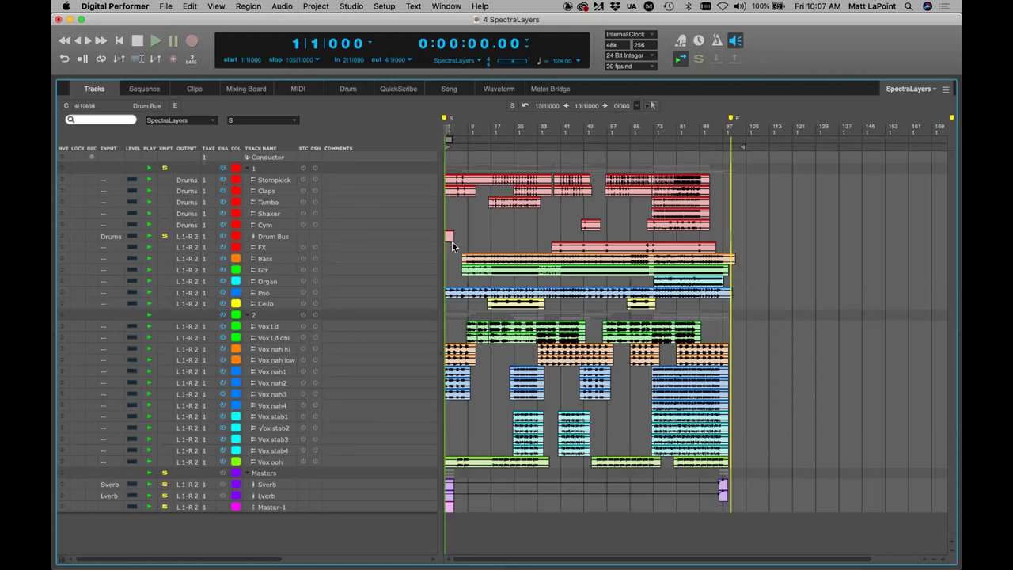
# Step: Show the lead vocal tracks in the Sequence editor, solo Vox Ld, and play it from just before its first soundbite
pyautogui.doubleClick(471, 331)
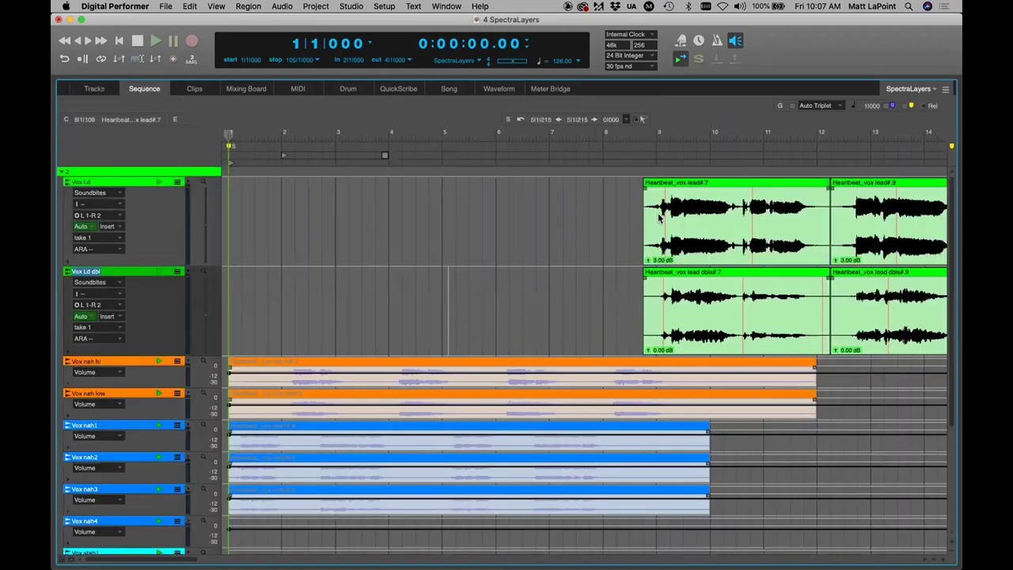
pyautogui.click(698, 59)
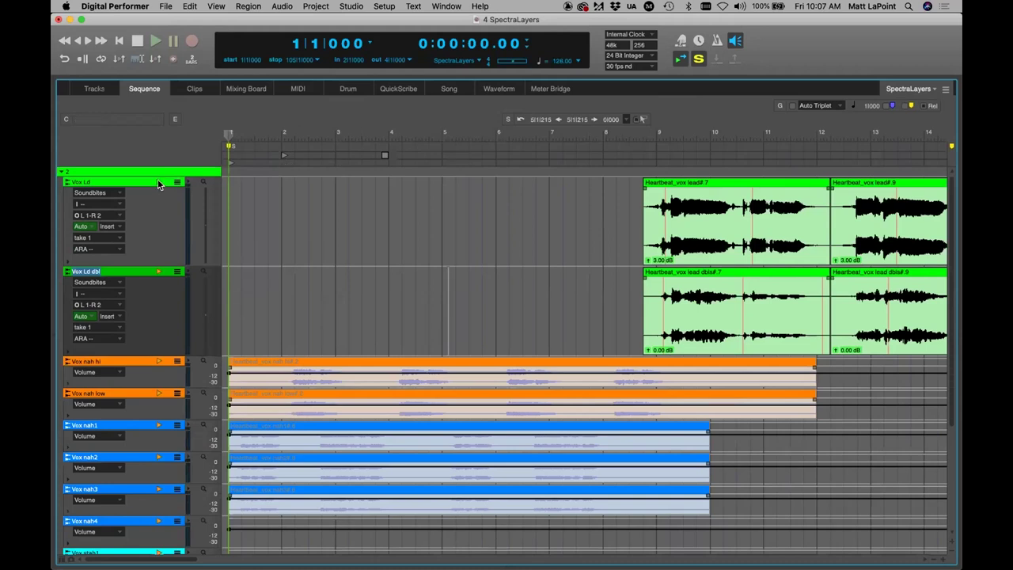
pyautogui.click(589, 131)
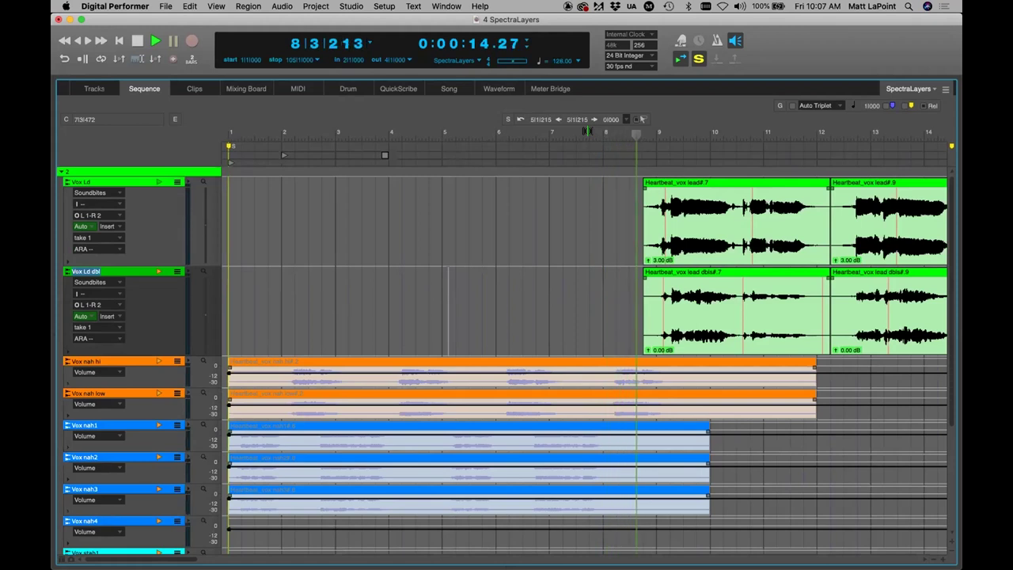
pyautogui.press('super+bracketleft')
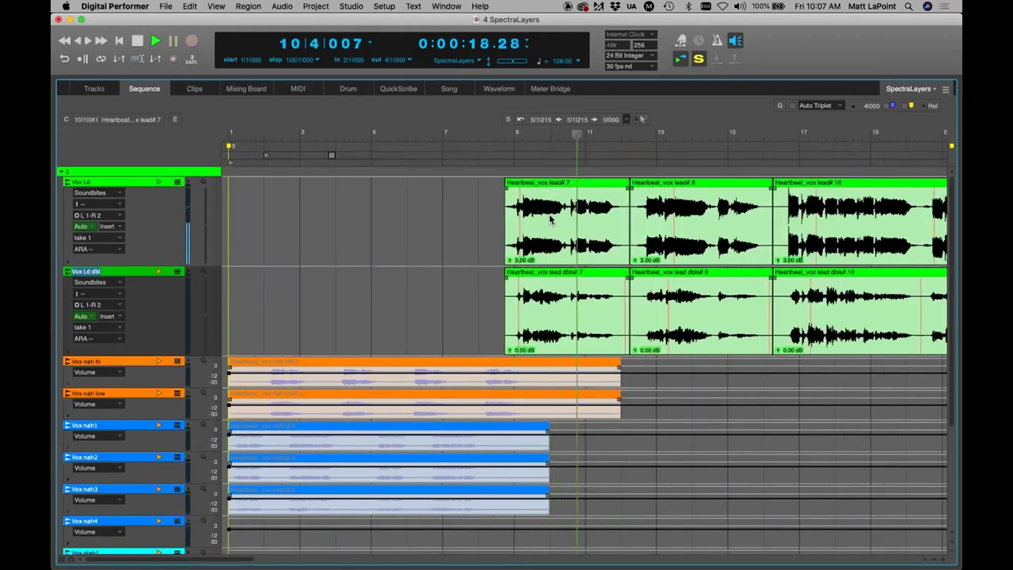
# Step: Stop playback and assign SpectraLayers as the ARA effect for the first Vox Ld soundbite, Heartbeat_vox lead#.7
pyautogui.press('space')
pyautogui.click(468, 196)
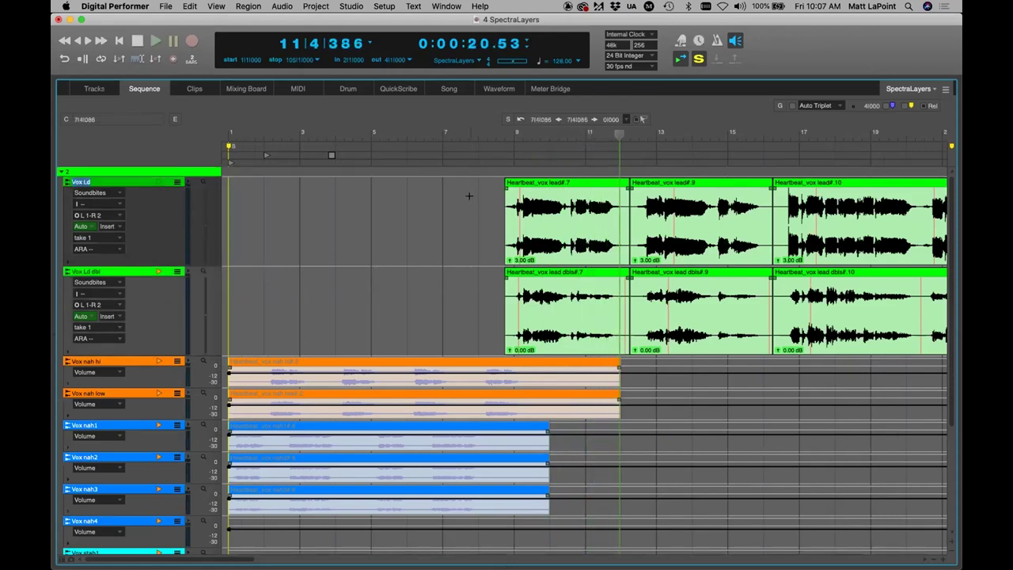
pyautogui.click(544, 211)
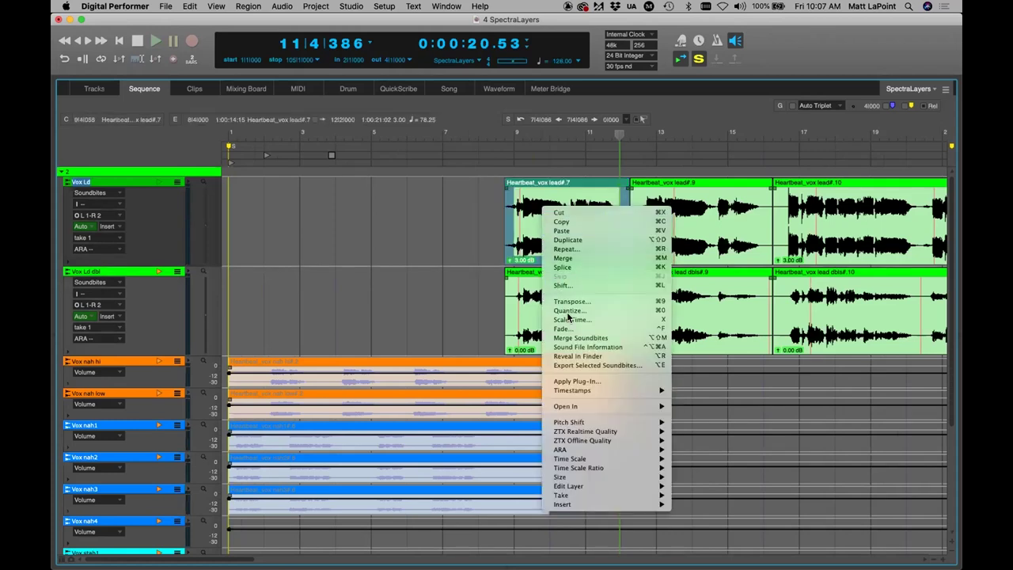
pyautogui.moveTo(657, 449)
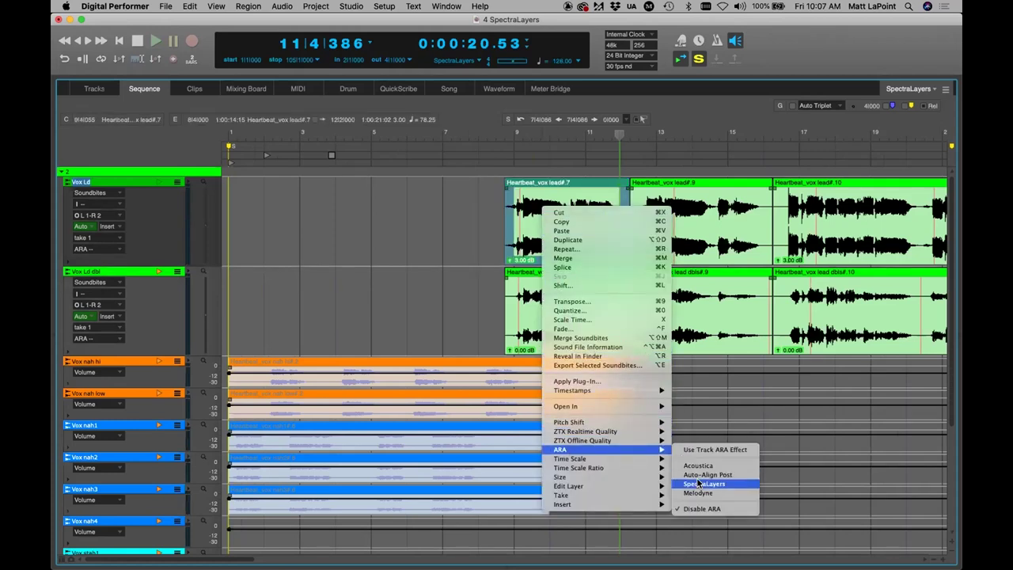
pyautogui.click(697, 482)
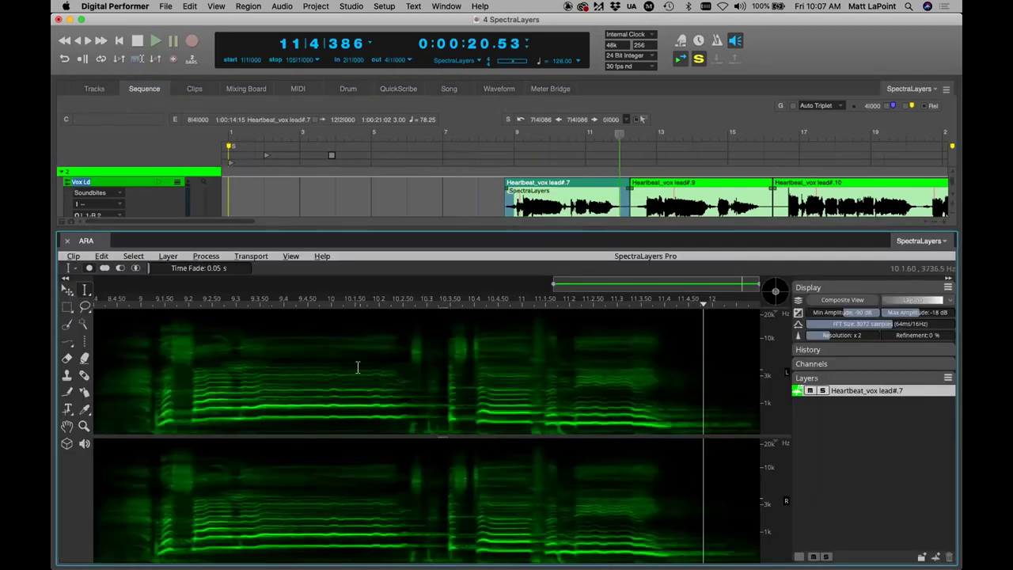
# Step: Select the soundbite's entire spectrum and apply Reverb Reduction in Reduce Reverb mode with sensitivity 0.5 and a 94% reduction ratio, closing its dialog
pyautogui.click(169, 256)
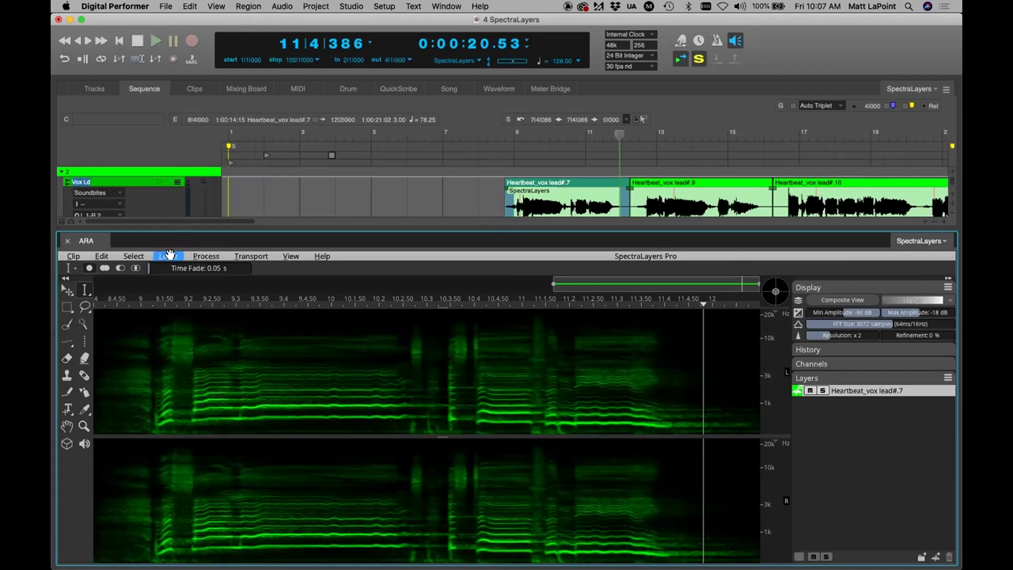
pyautogui.click(145, 268)
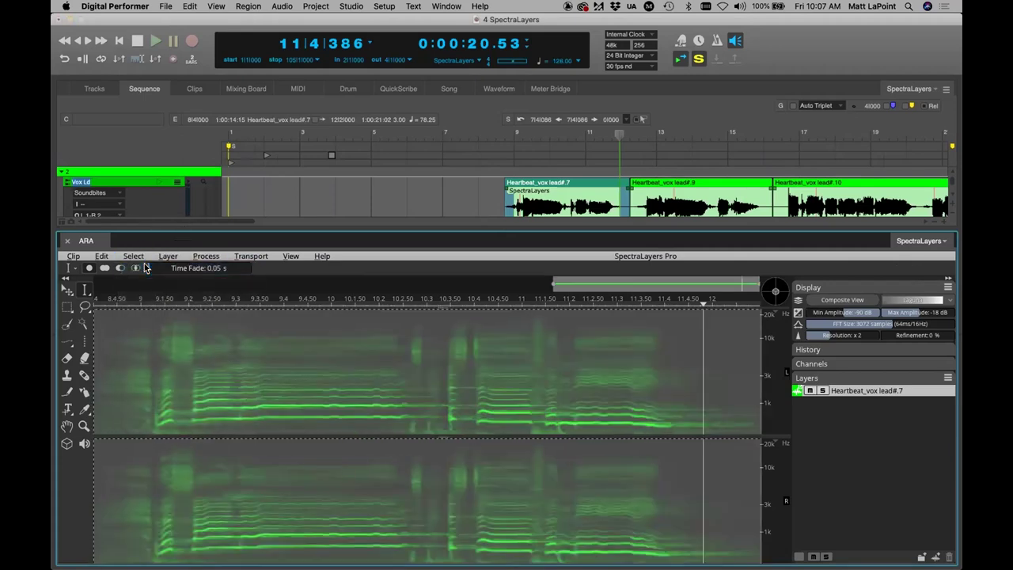
pyautogui.click(205, 256)
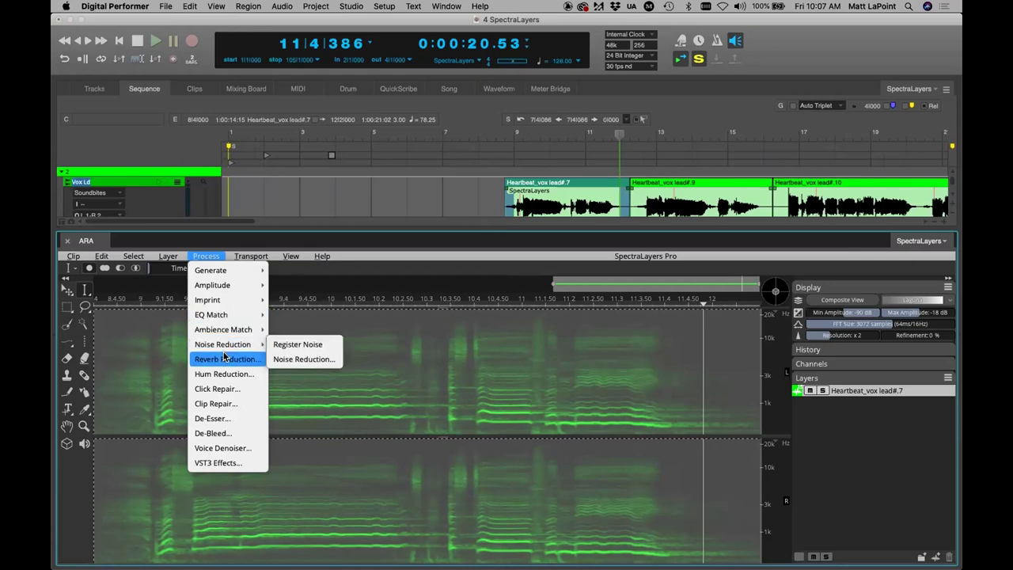
pyautogui.click(224, 358)
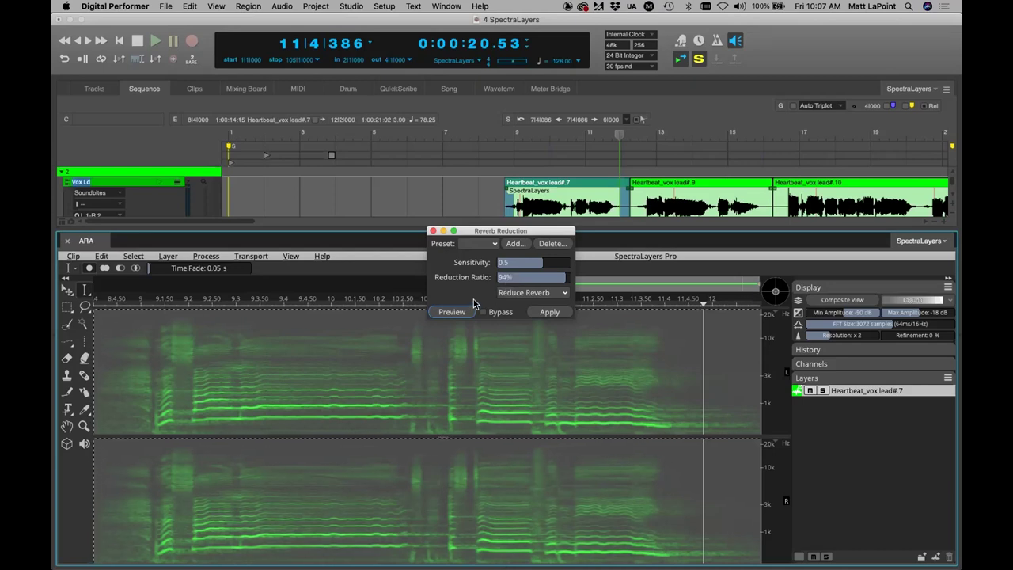
pyautogui.click(551, 313)
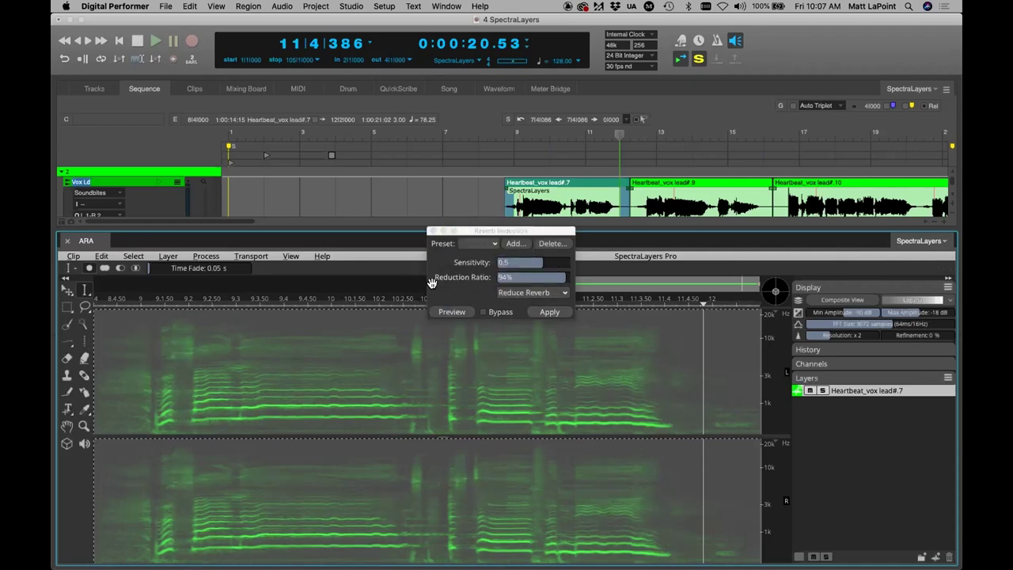
pyautogui.moveTo(470, 227); pyautogui.dragTo(480, 230)
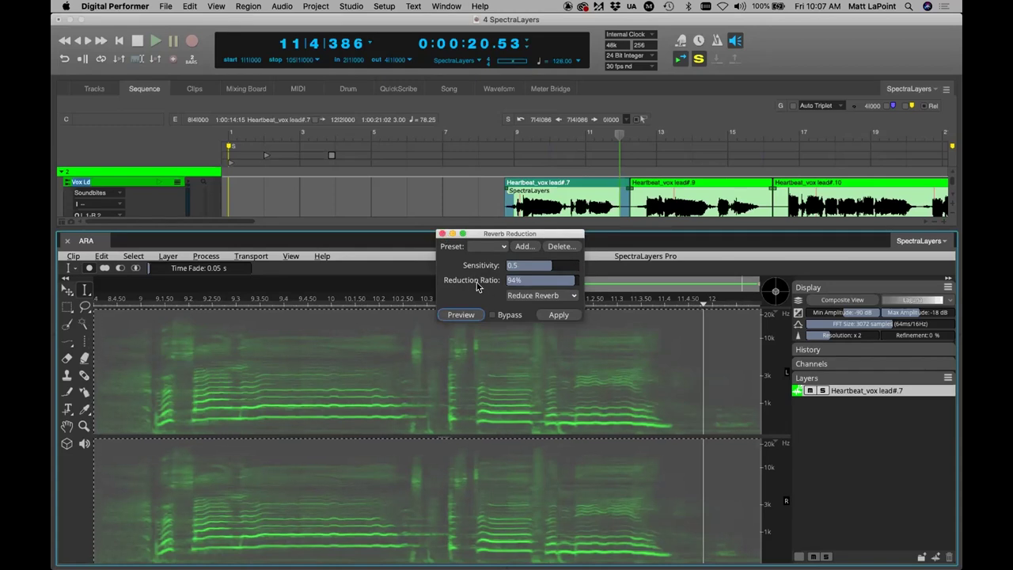
pyautogui.click(442, 234)
# Step: Play the reverb-reduced vocal from just before measure 9 in the SpectraLayers editor
pyautogui.click(606, 302)
pyautogui.click(139, 307)
pyautogui.press('space')
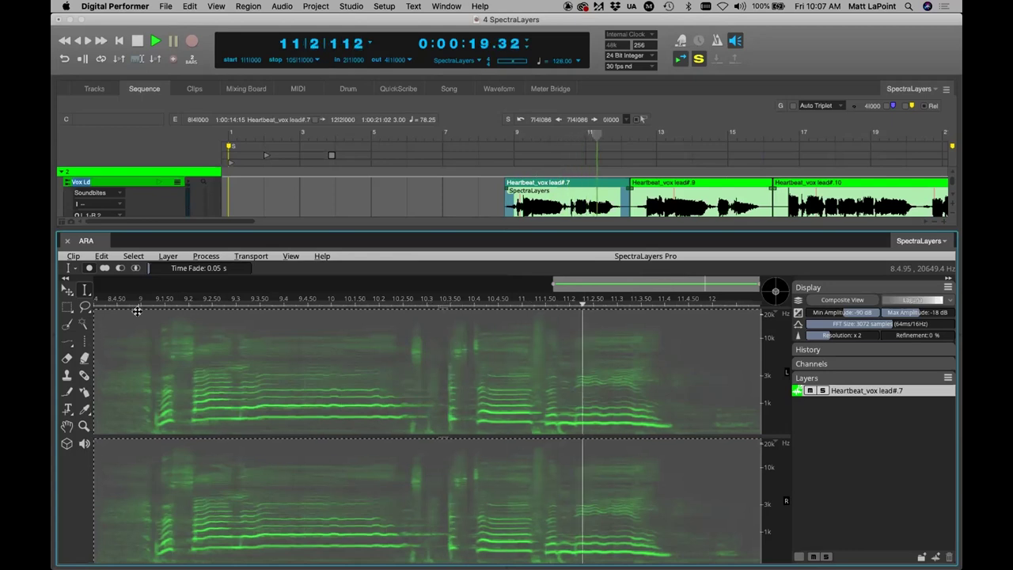
# Step: Stop playback and look through the SpectraLayers processing commands available for the lead vocal clip
pyautogui.press('space')
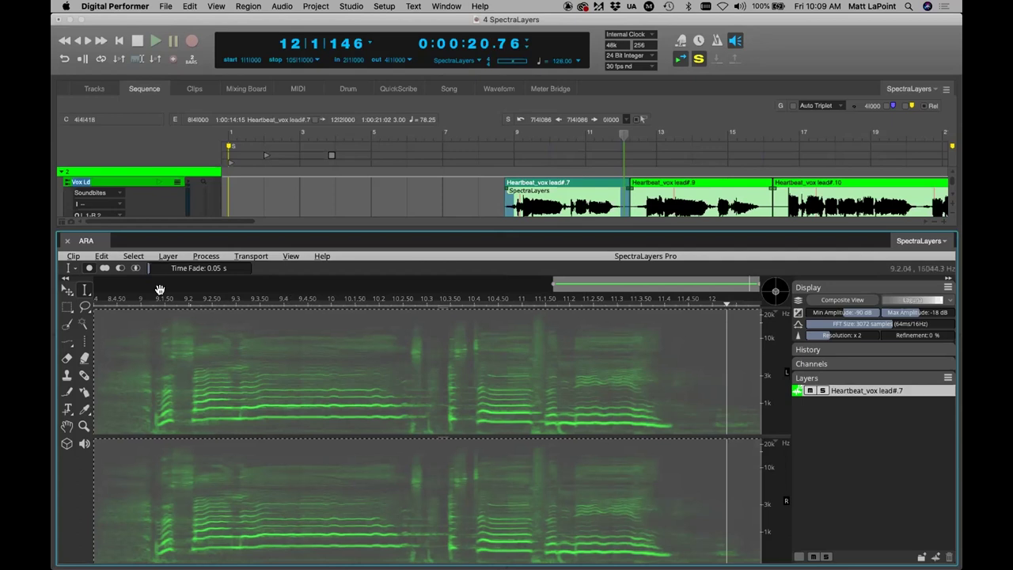
pyautogui.click(191, 257)
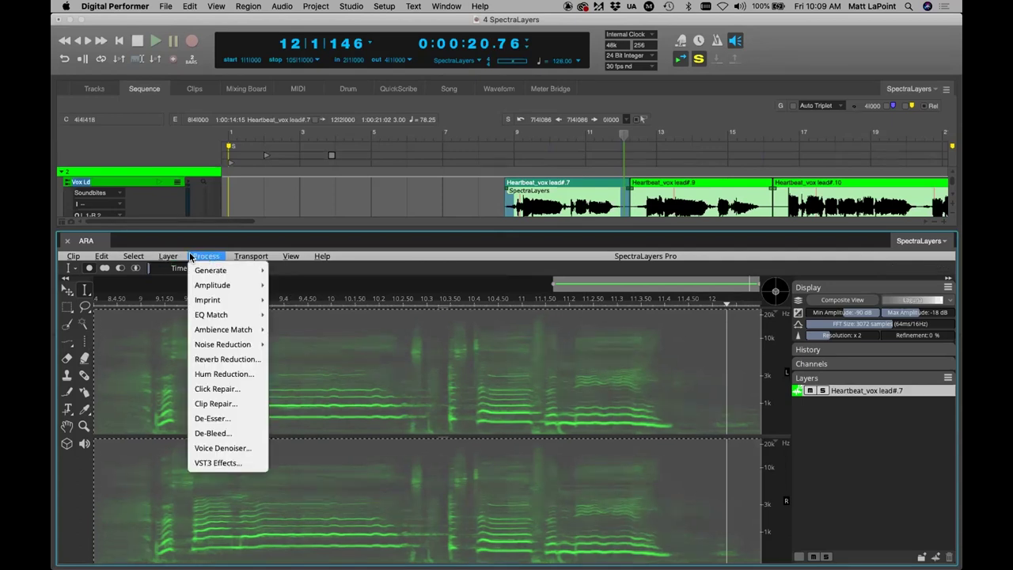
pyautogui.moveTo(237, 300)
pyautogui.click(390, 262)
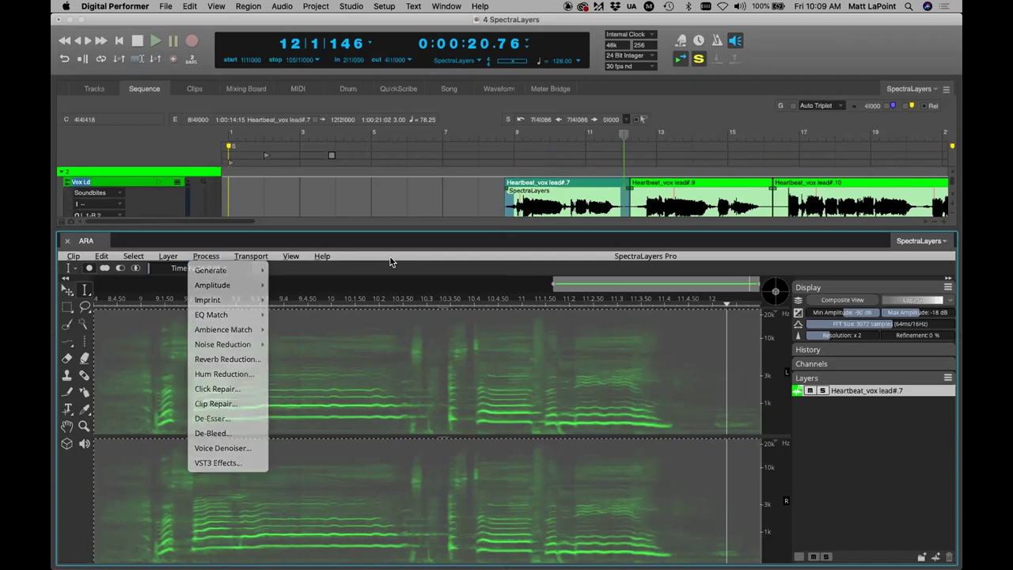
# Step: Close the SpectraLayers editor, reopen it from the Heartbeat_vox lead#.7 soundbite, and close it again
pyautogui.click(66, 241)
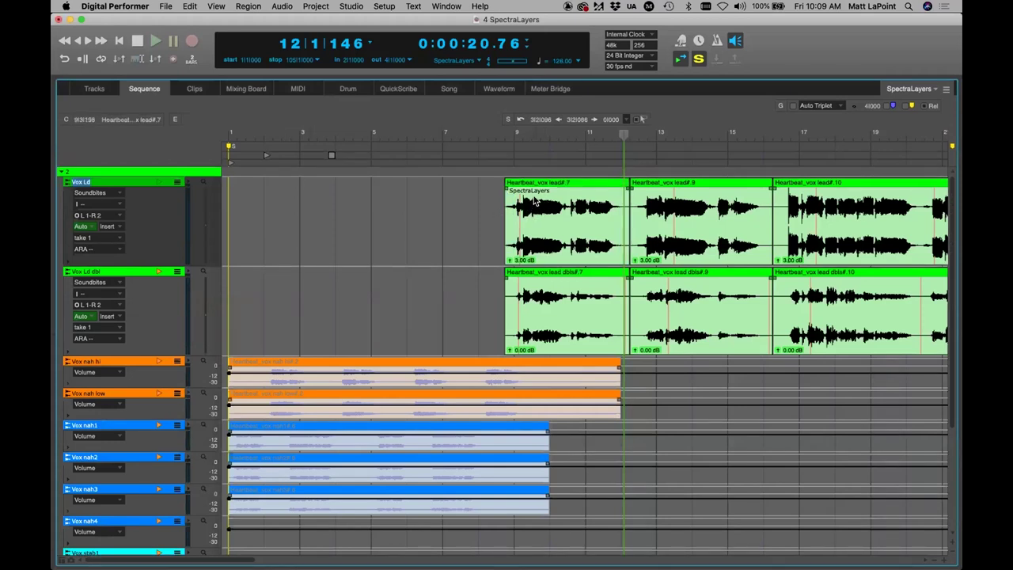
pyautogui.click(552, 219)
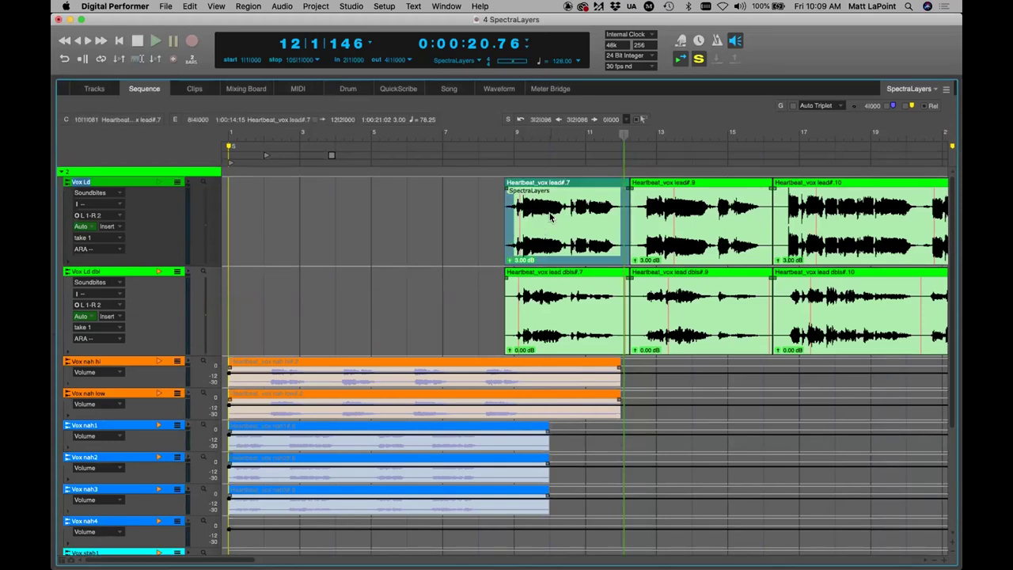
pyautogui.doubleClick(552, 219)
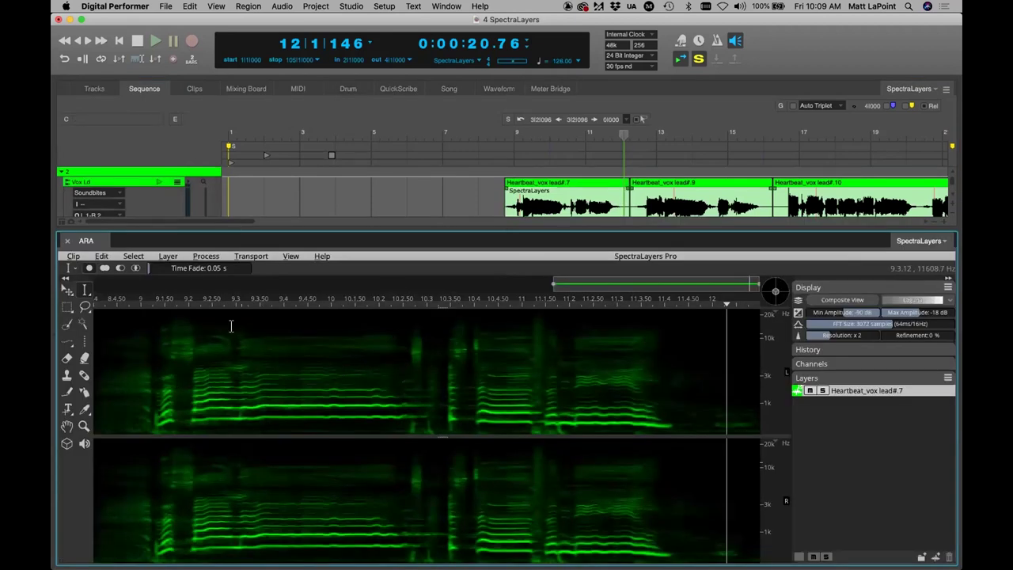
pyautogui.click(66, 242)
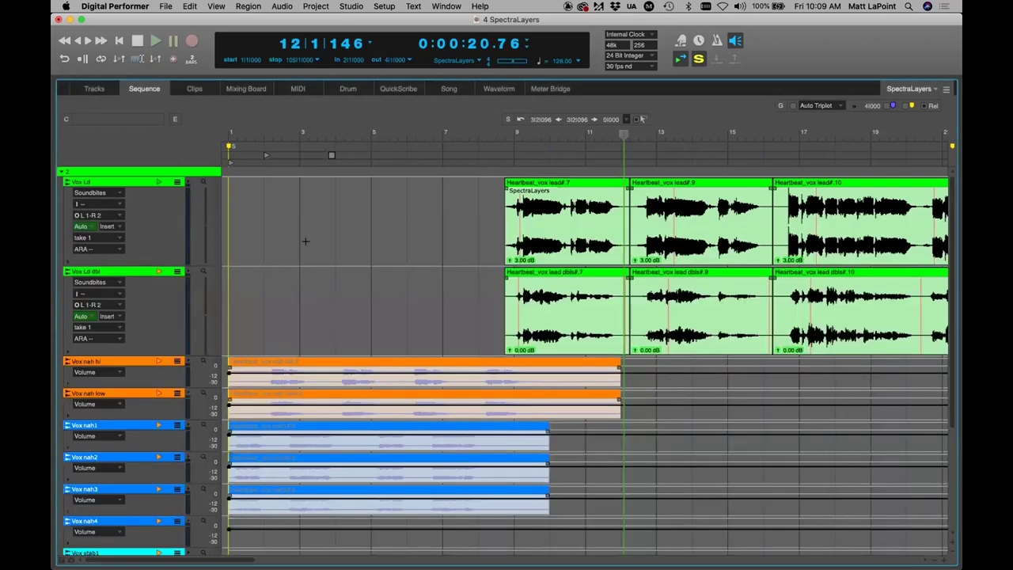
# Step: Disable ARA on the Heartbeat_vox lead#.7 soundbite in the Vox Ld track
pyautogui.click(561, 227)
pyautogui.rightClick(562, 225)
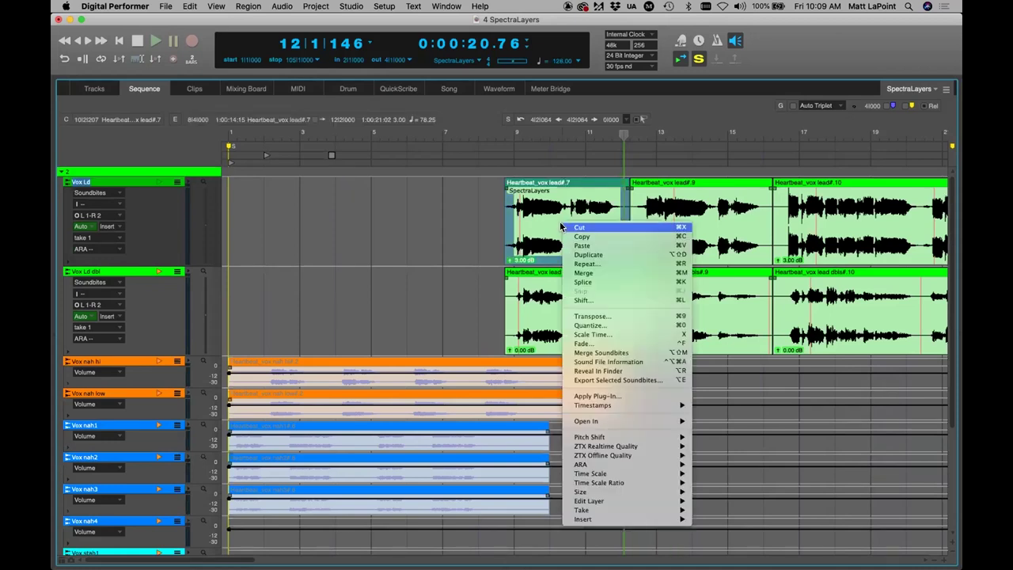
pyautogui.moveTo(581, 465)
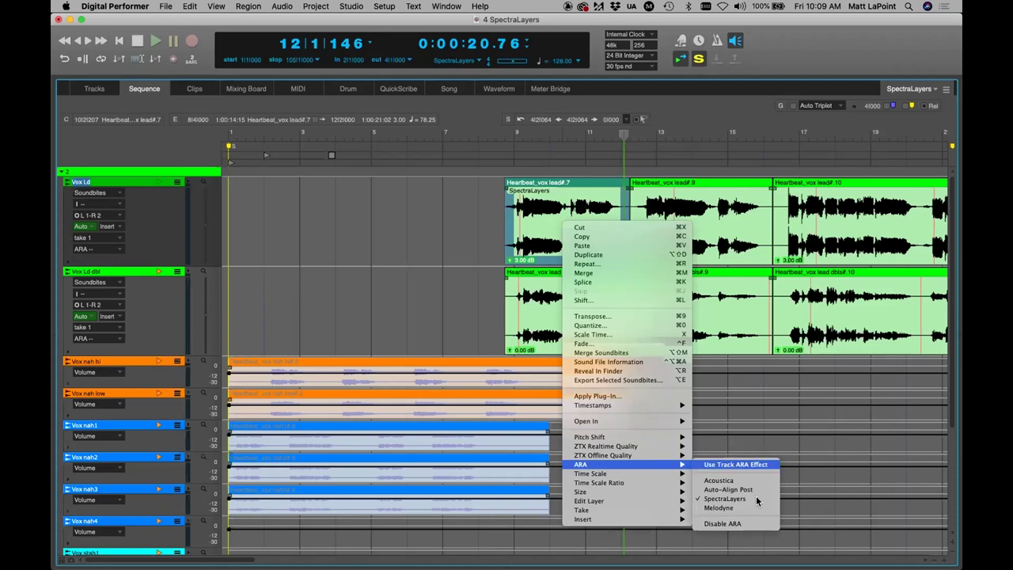
pyautogui.click(744, 528)
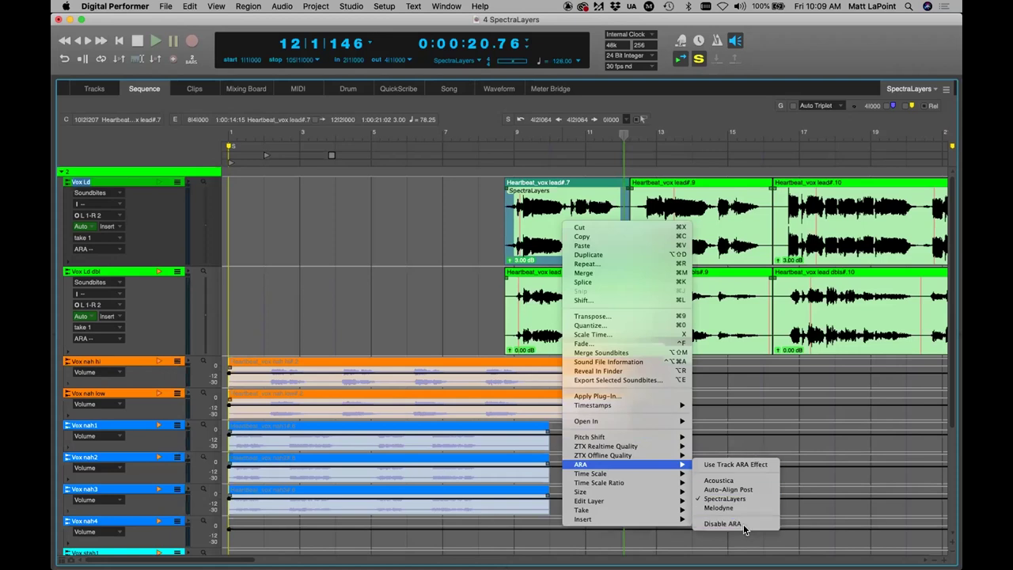
pyautogui.click(432, 312)
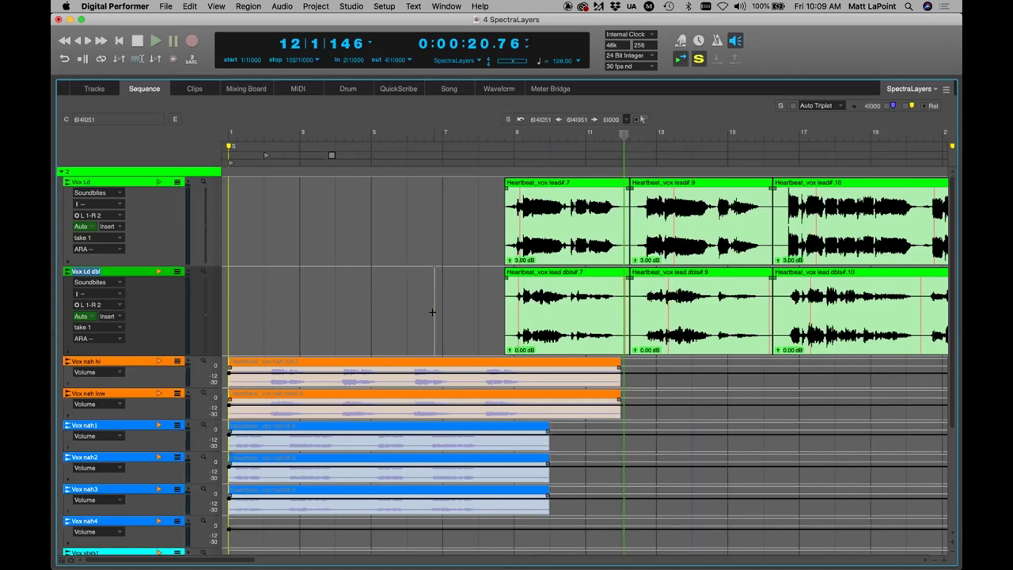
# Step: Close the 4 SpectraLayers project without saving and open the 5 Auto-Align Post 2 project from Finder
pyautogui.press('super+w')
pyautogui.press('super+d')
pyautogui.click(364, 92)
pyautogui.click(365, 94)
pyautogui.press('super+3')
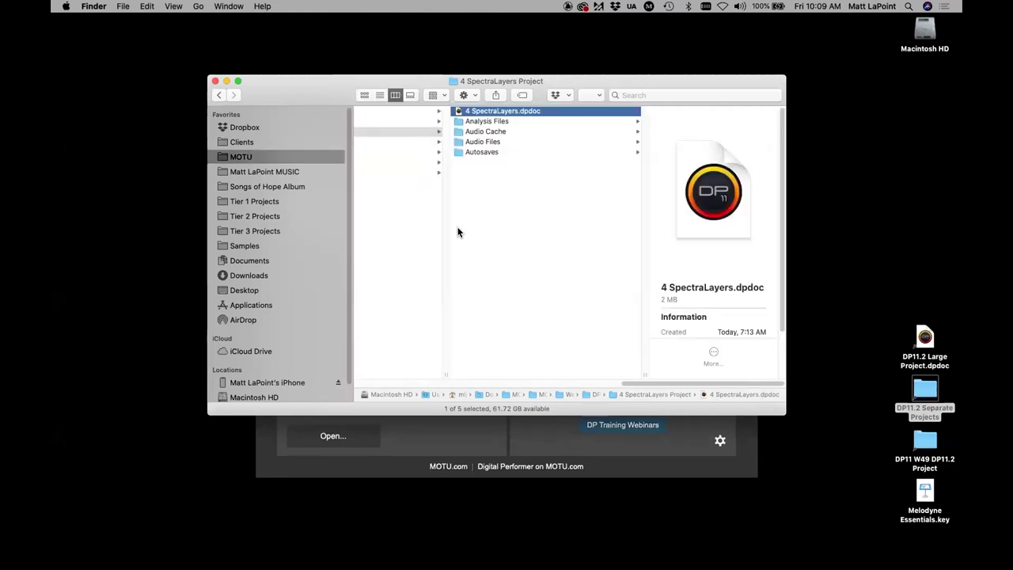
pyautogui.click(441, 142)
pyautogui.doubleClick(604, 109)
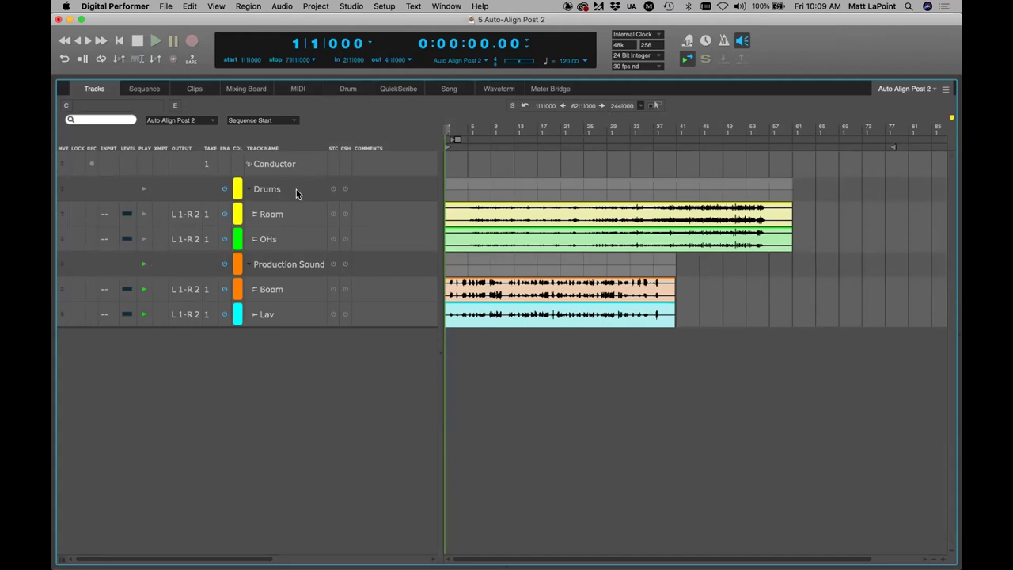
# Step: Play-enable the Drums folder and move the OHs track above the Room track
pyautogui.click(143, 188)
pyautogui.moveTo(65, 235); pyautogui.dragTo(87, 212)
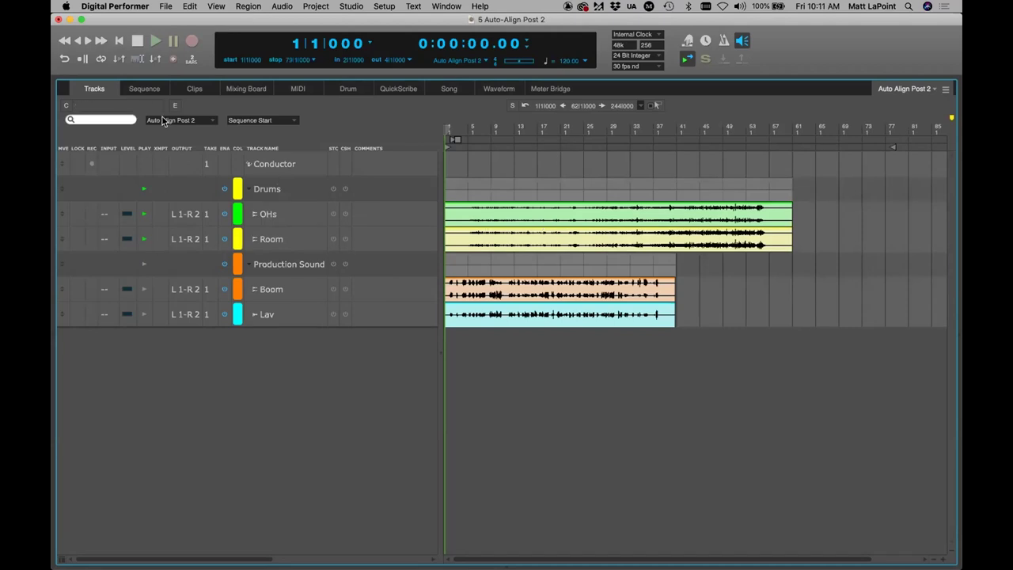
# Step: Display only the Drums tracks in the Sequence editor, with the Track Selector open and both full soundbites in view
pyautogui.click(144, 88)
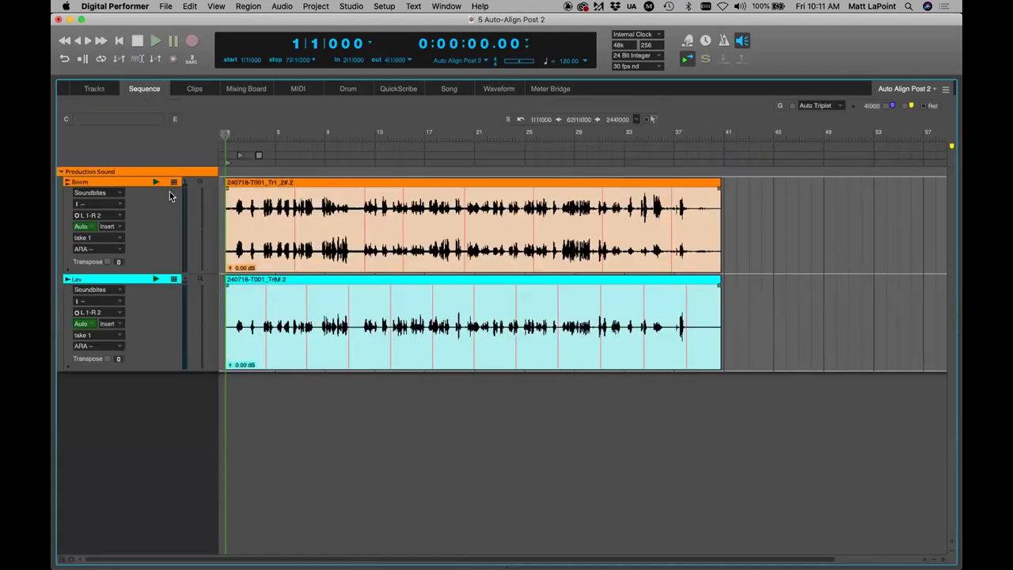
pyautogui.hotkey('shift', 'alt', 's')
pyautogui.click(99, 156)
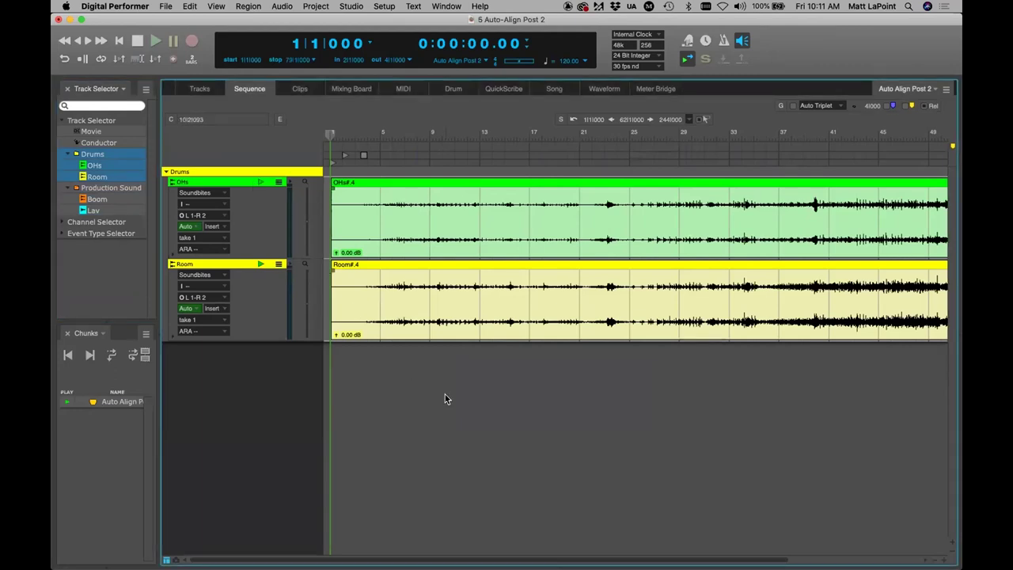
pyautogui.press('super+bracketleft')
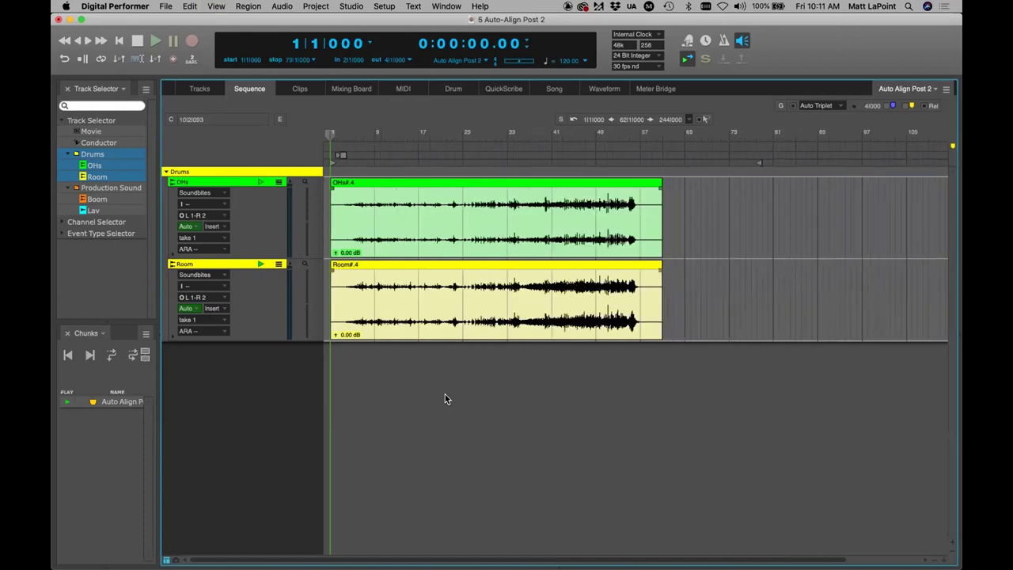
# Step: Select all drum soundbites and set Auto-Align Post on the OHs and Room tracks
pyautogui.press('super+a')
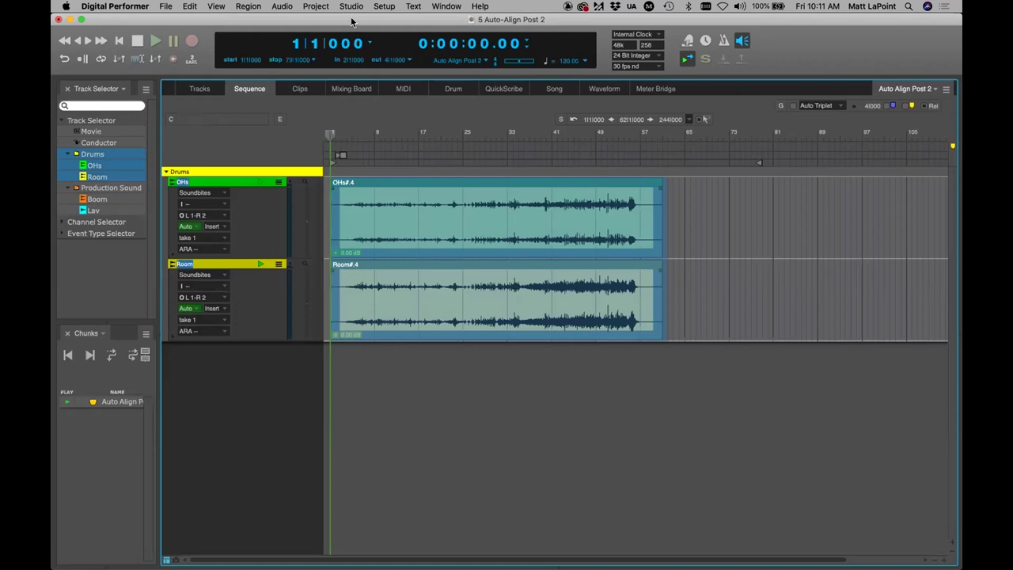
pyautogui.click(287, 8)
pyautogui.moveTo(316, 134)
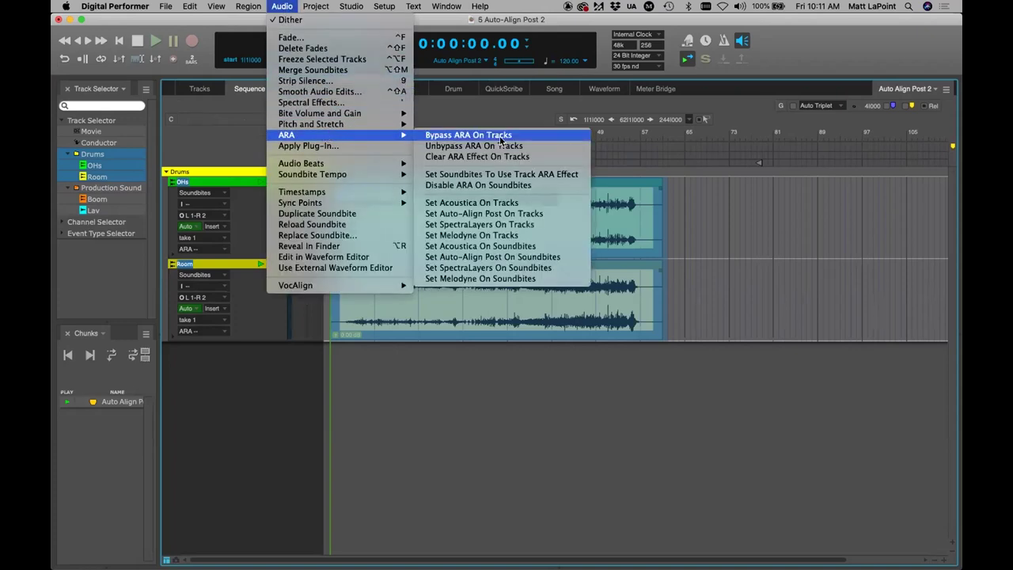
pyautogui.click(531, 215)
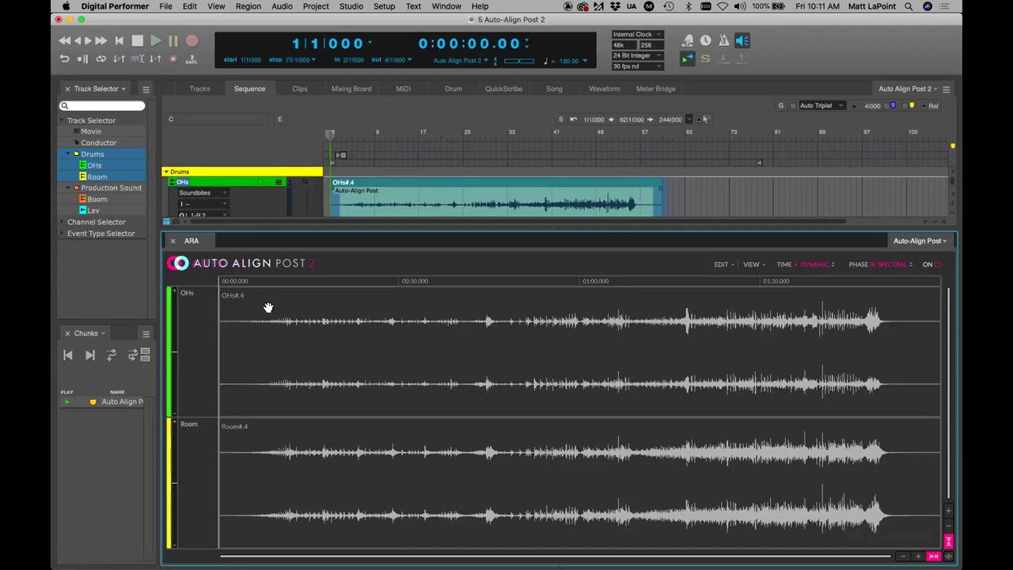
# Step: Set the OHs track as the alignment reference for the Room track in Auto-Align Post
pyautogui.click(306, 377)
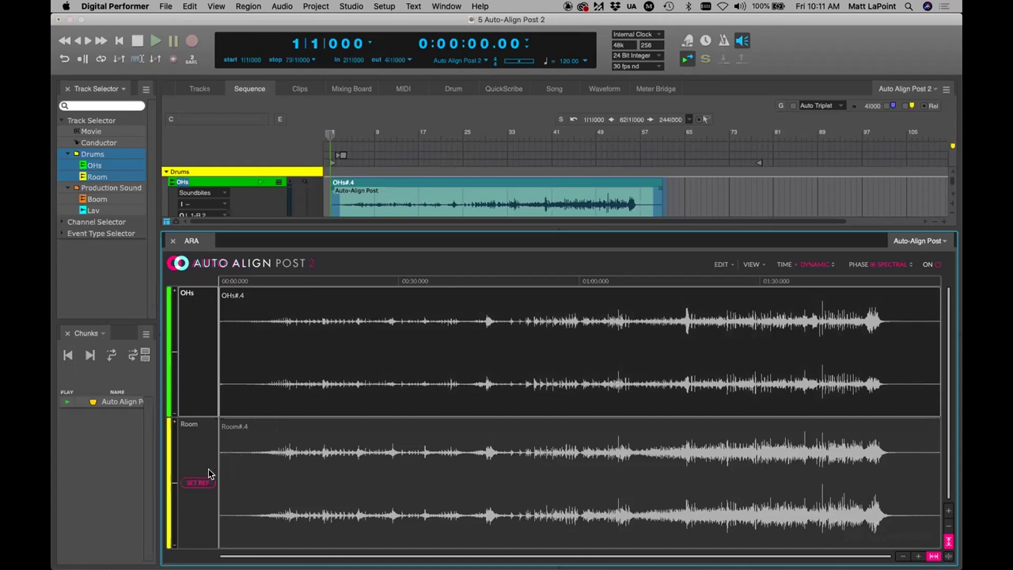
pyautogui.click(309, 459)
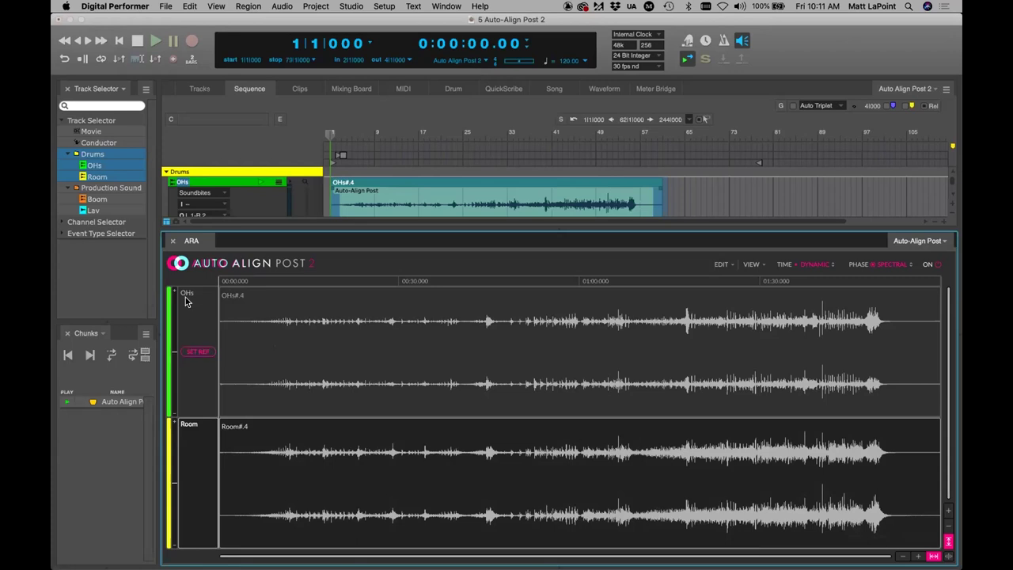
pyautogui.click(196, 352)
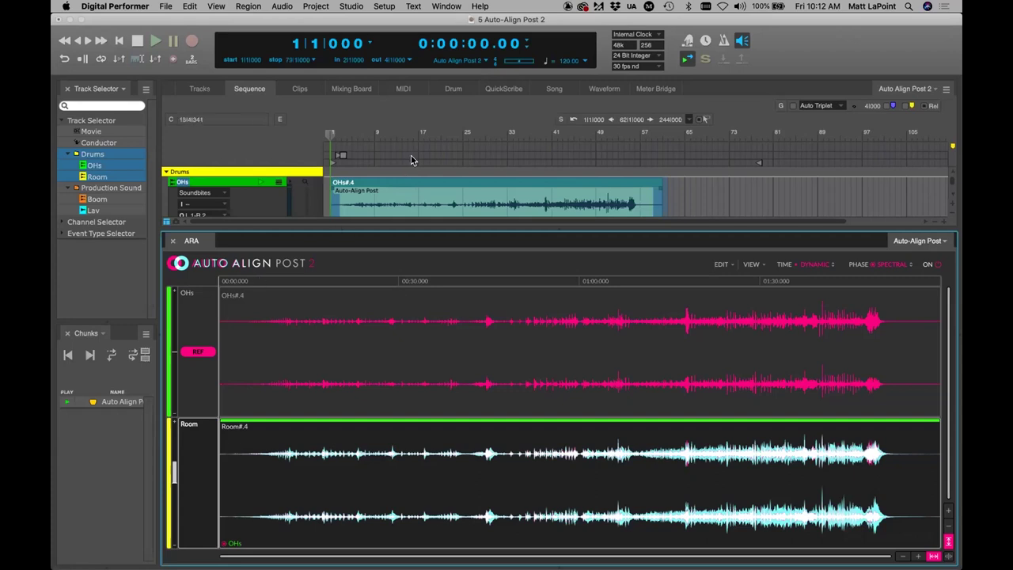
# Step: Move the playback position to around bar 41, then close the Auto-Align Post editor and clear the soundbite selection
pyautogui.moveTo(330, 141); pyautogui.dragTo(554, 153)
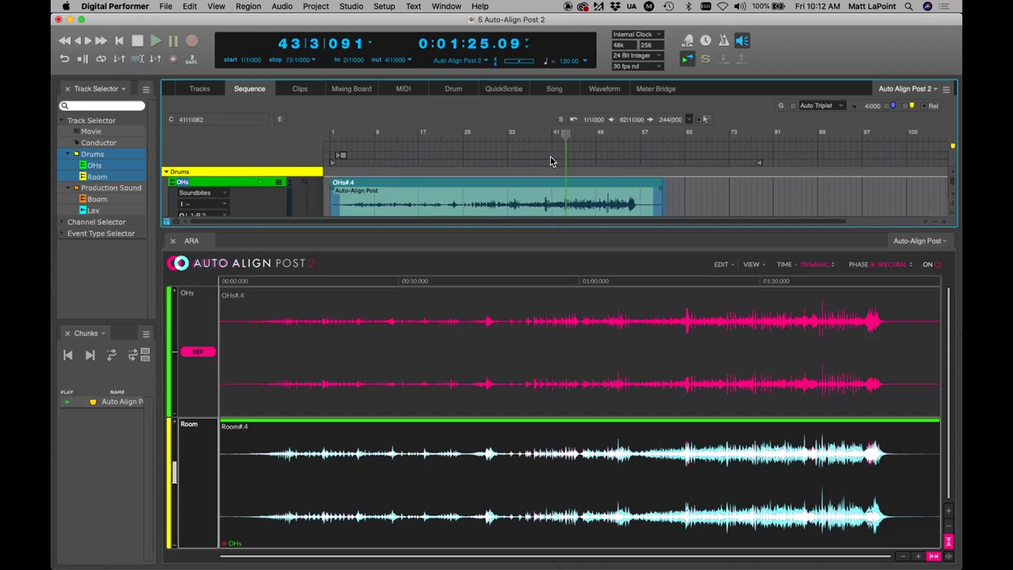
pyautogui.click(173, 241)
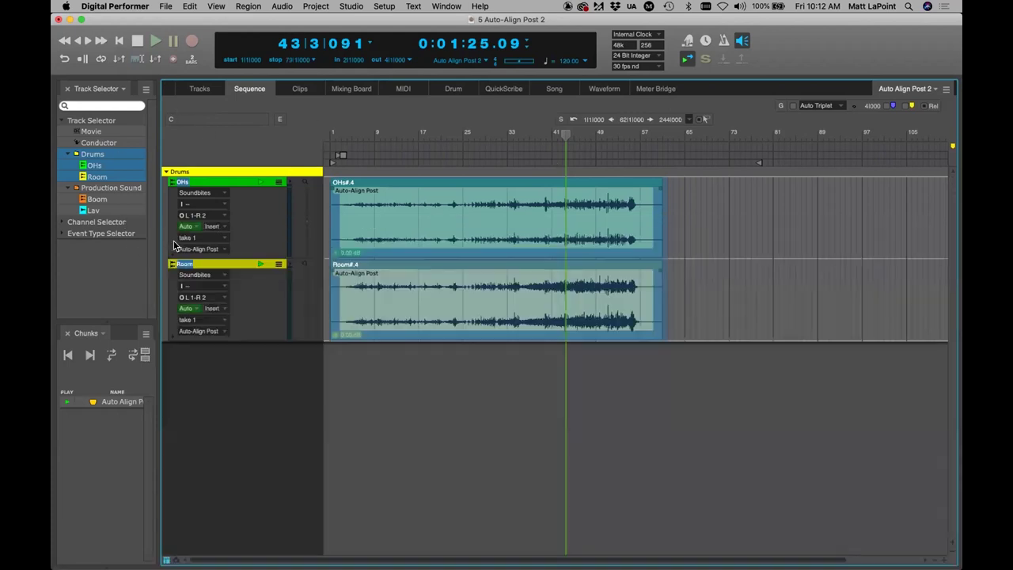
pyautogui.click(301, 389)
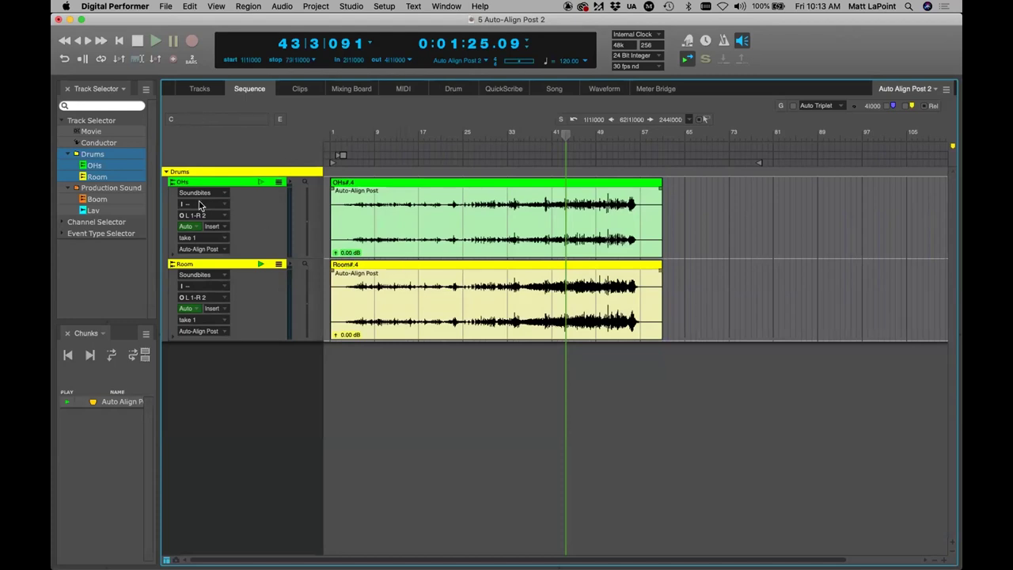
# Step: Display the Production Sound folder's Boom and Lav tracks in the Sequence editor instead of the Drums tracks
pyautogui.click(259, 183)
pyautogui.keyDown('super'); pyautogui.click(108, 189); pyautogui.keyUp('super')
pyautogui.keyDown('super'); pyautogui.click(110, 157); pyautogui.keyUp('super')
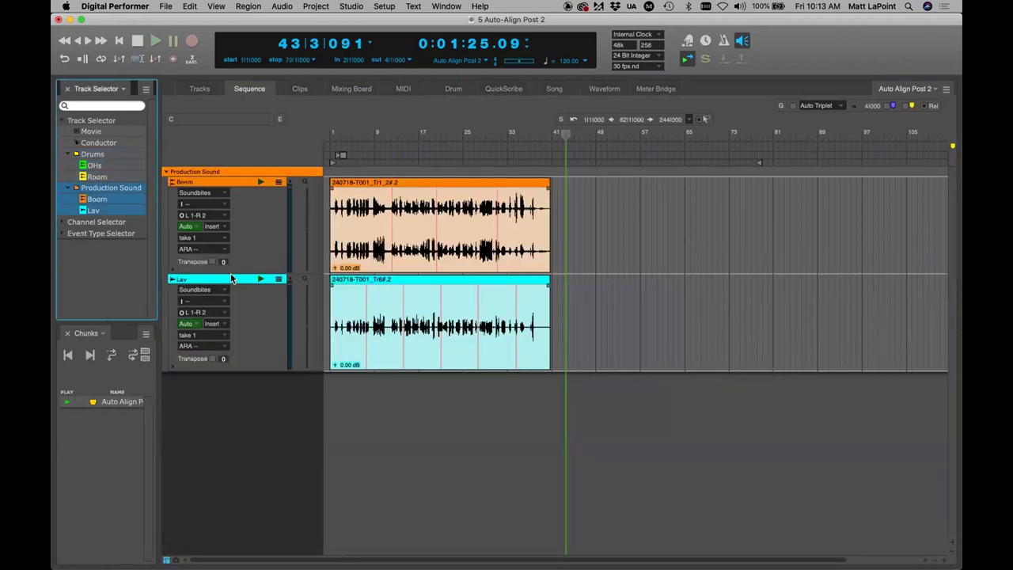
# Step: Play the Boom and Lav tracks from bar 5 to check how they sound together, then stop playback
pyautogui.click(355, 133)
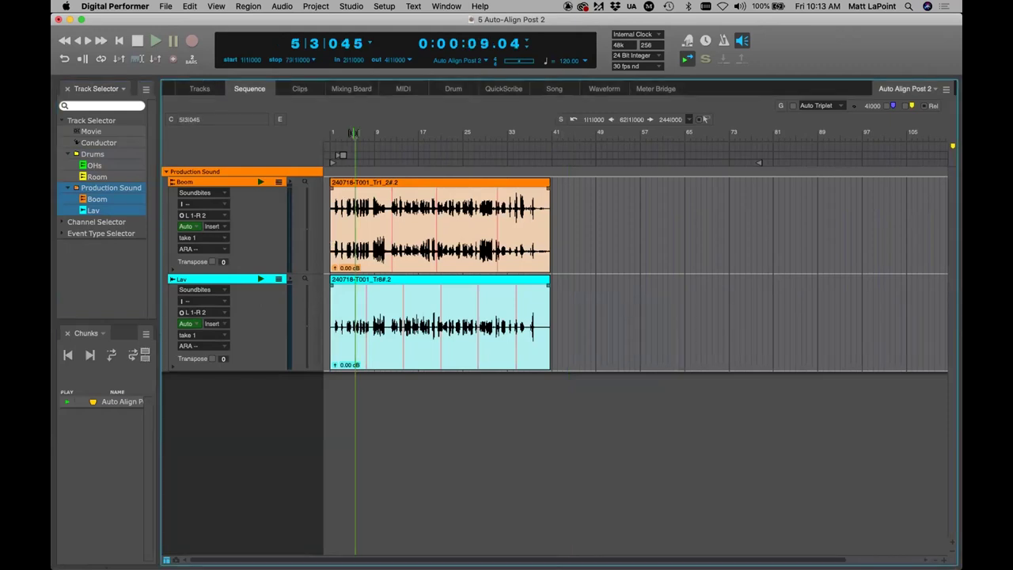
pyautogui.press('space')
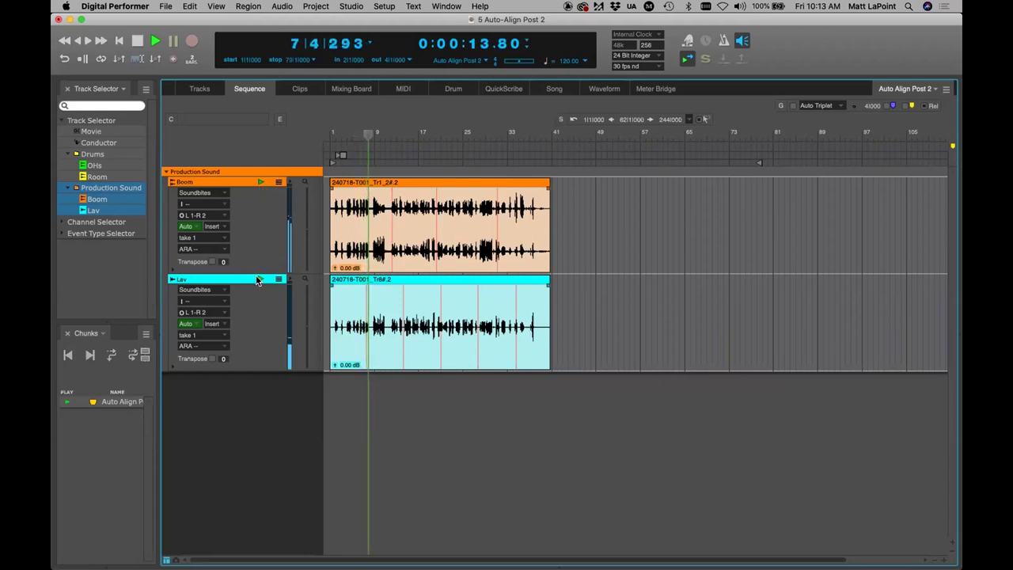
pyautogui.press('super+]')
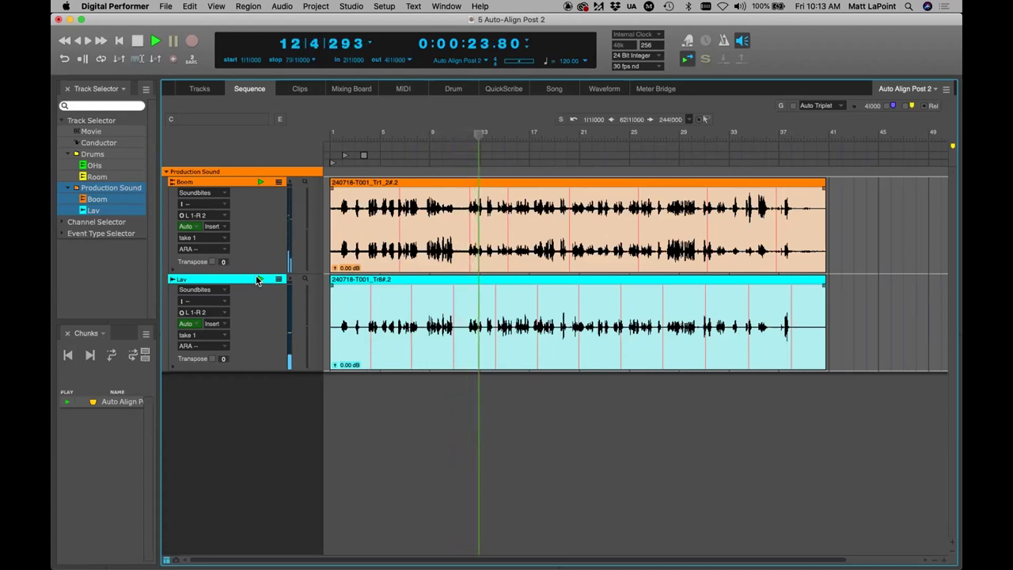
pyautogui.press('space')
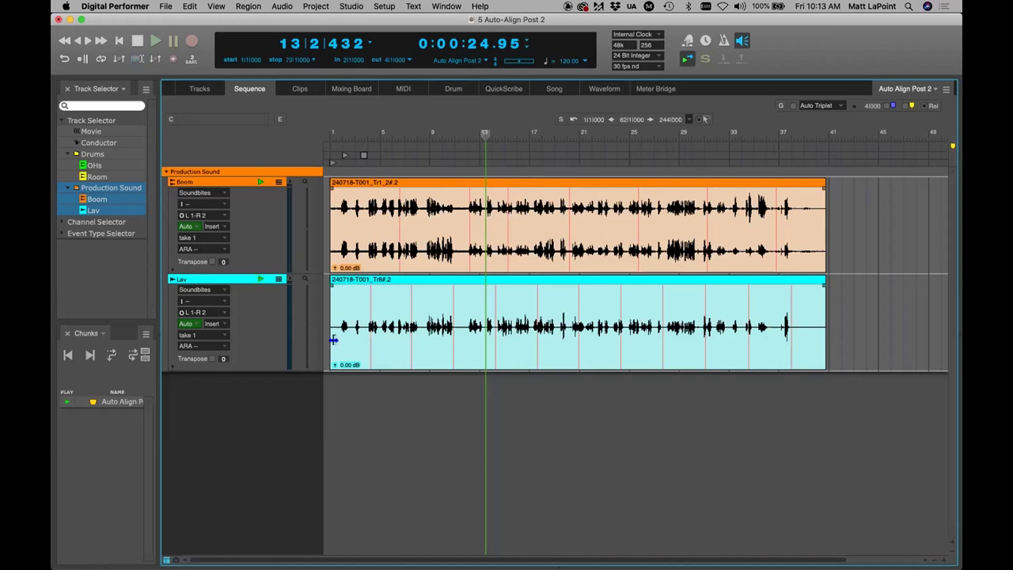
# Step: Set Auto-Align Post as the ARA effect on the Boom track and close its editor
pyautogui.press('super+a')
pyautogui.click(269, 397)
pyautogui.click(202, 249)
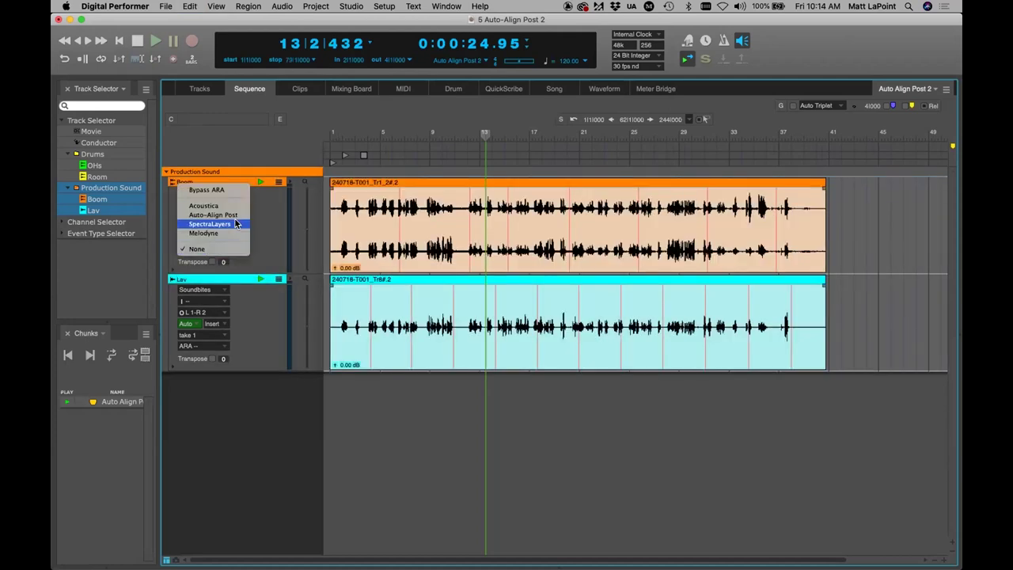
pyautogui.click(235, 214)
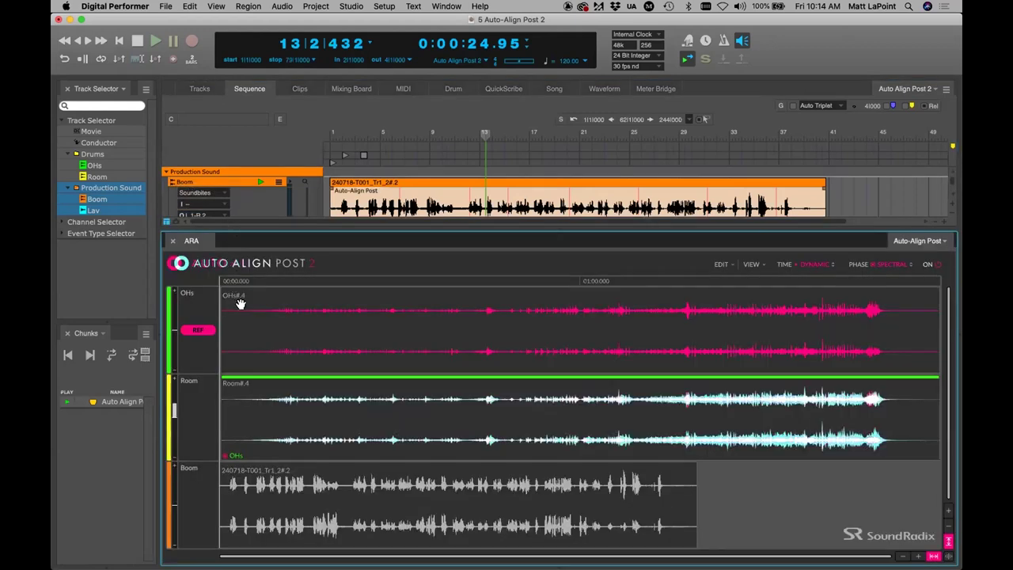
pyautogui.click(172, 241)
# Step: Display the Drums tracks in the Sequence editor and remove the Auto-Align Post ARA effect from both the OHs and Room tracks
pyautogui.click(92, 154)
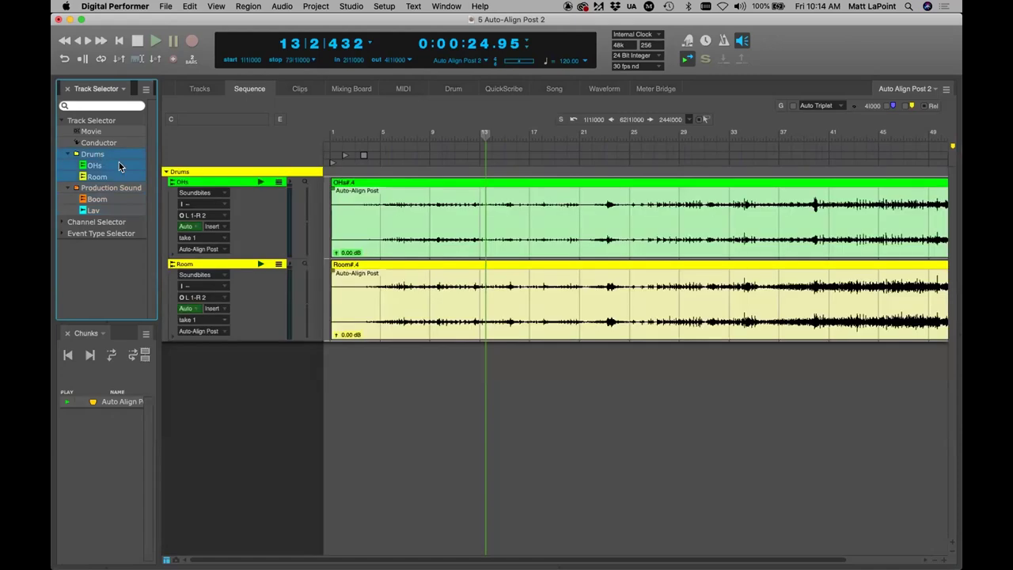
pyautogui.press('super+a')
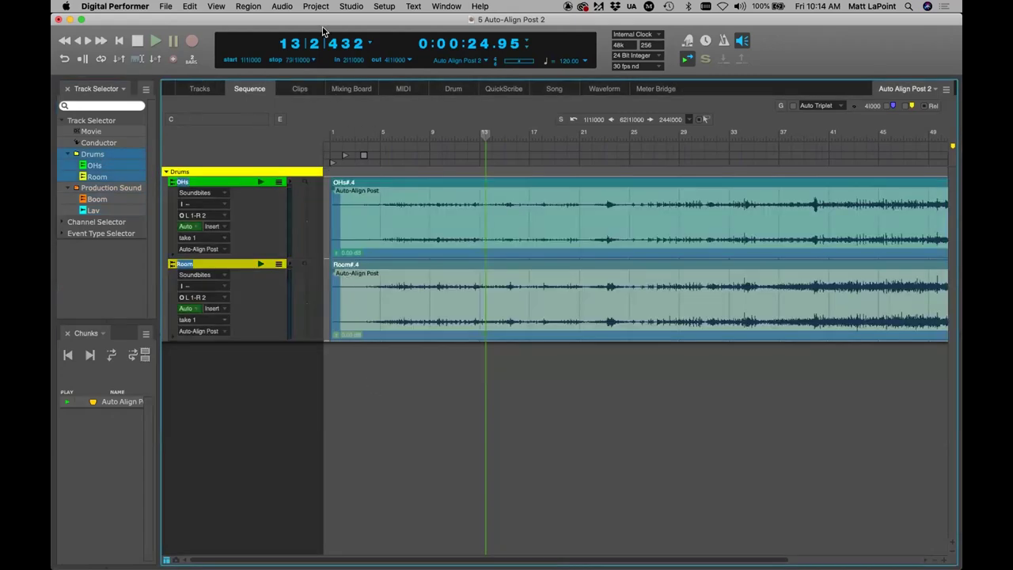
pyautogui.click(211, 246)
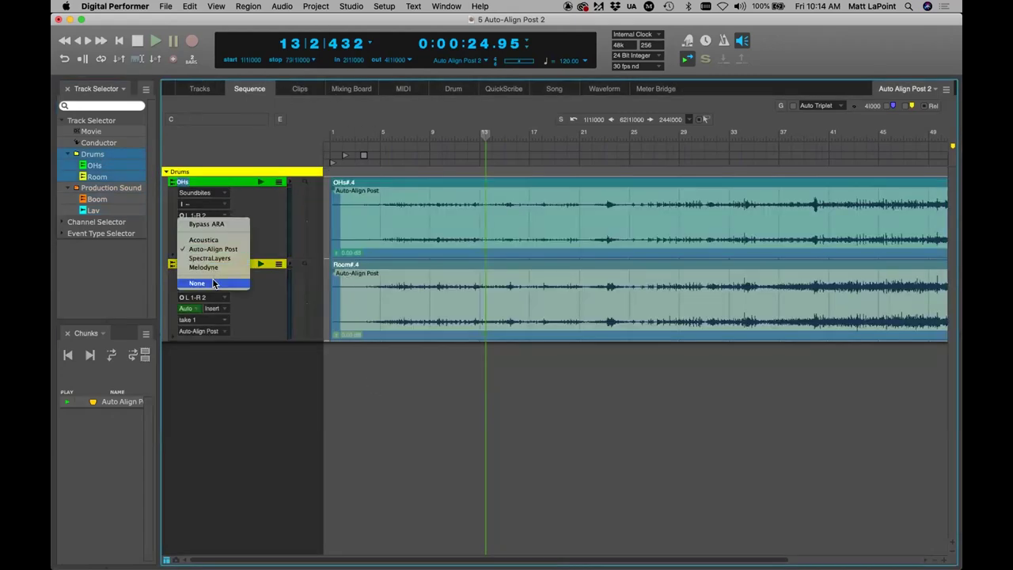
pyautogui.click(215, 283)
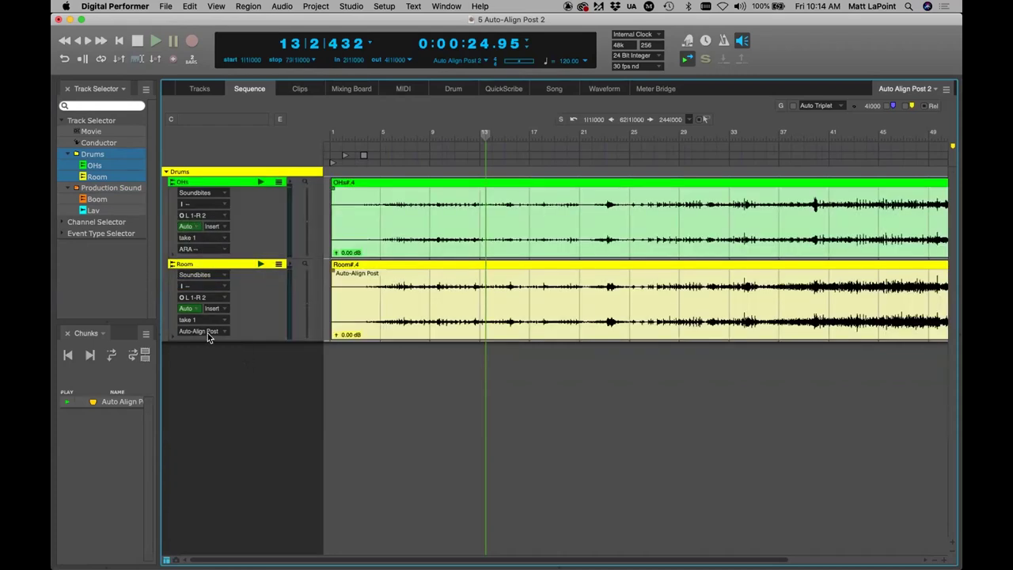
pyautogui.click(207, 330)
pyautogui.click(240, 369)
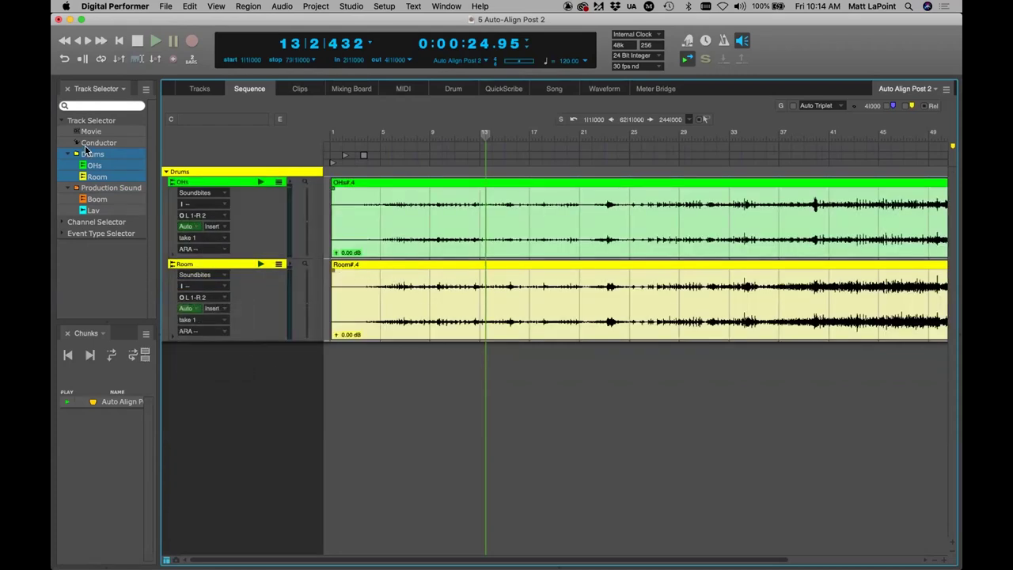
# Step: Display the Production Sound tracks again, select their contents and set Auto-Align Post as the ARA effect on both Boom and Lav
pyautogui.click(97, 188)
pyautogui.click(376, 419)
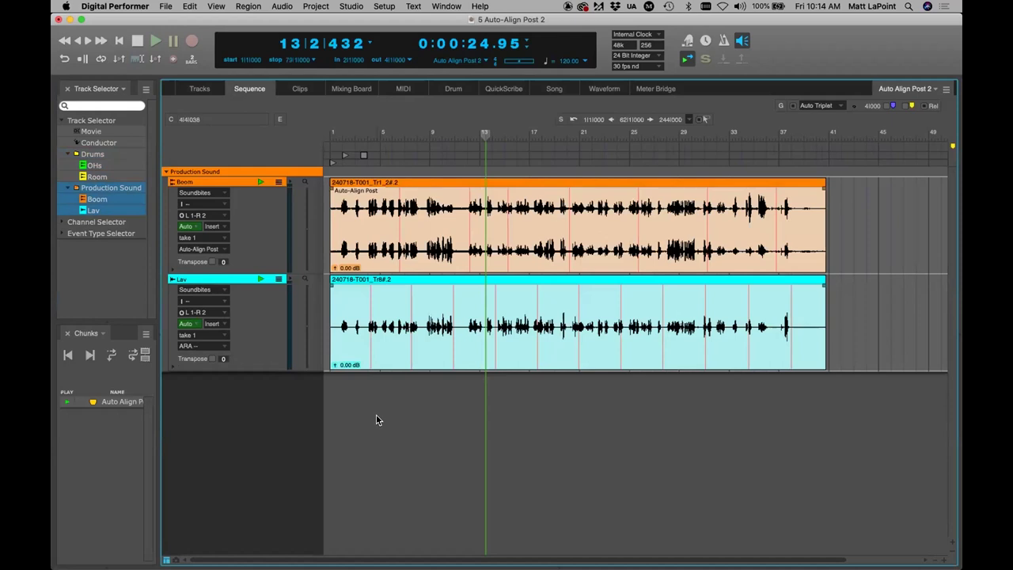
pyautogui.press('super+a')
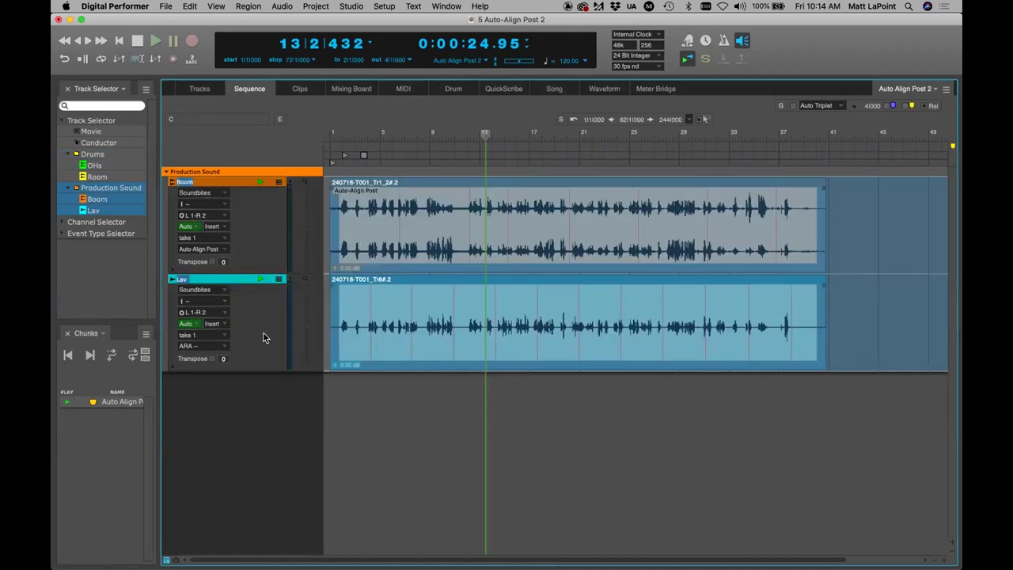
pyautogui.click(282, 6)
pyautogui.moveTo(388, 136)
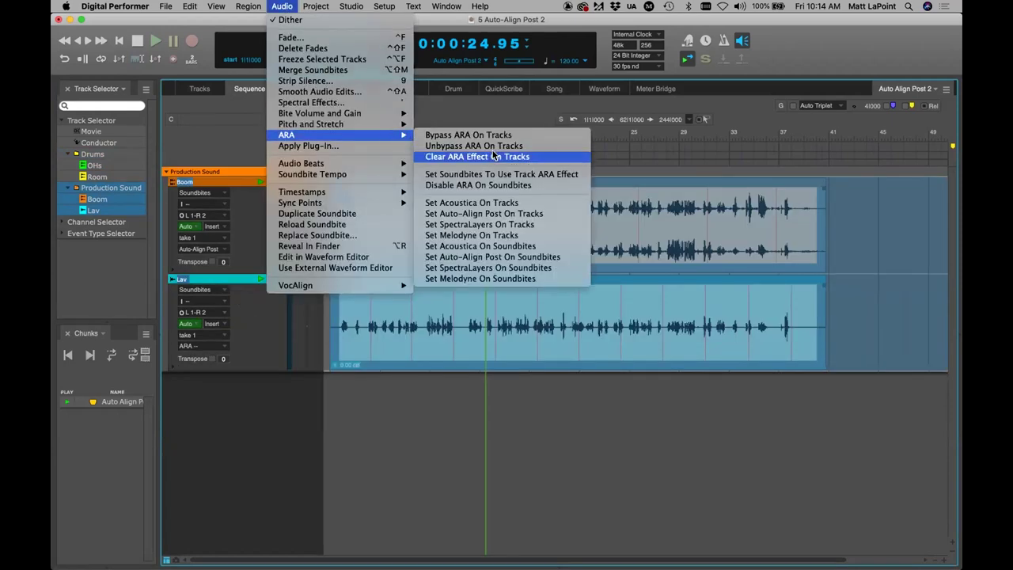
pyautogui.click(532, 215)
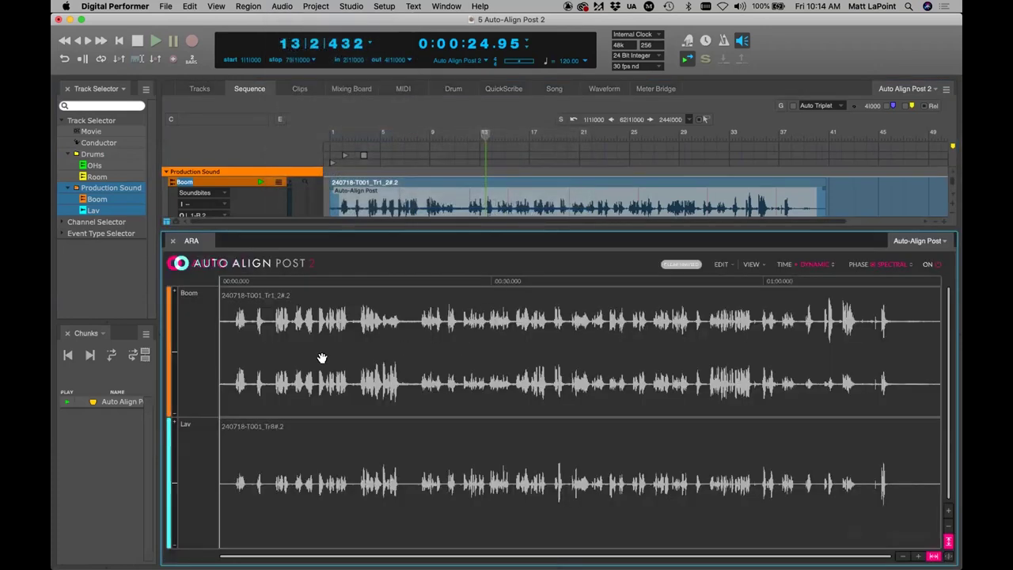
# Step: Set the Boom track as the alignment reference for Lav in Auto-Align Post, then close the editor and clear the selection
pyautogui.click(374, 372)
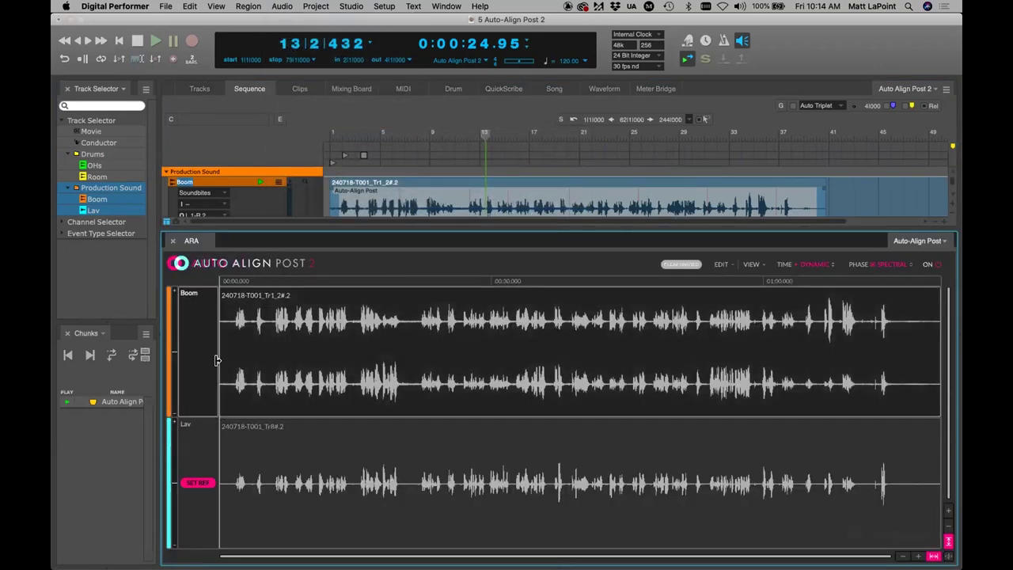
pyautogui.click(295, 434)
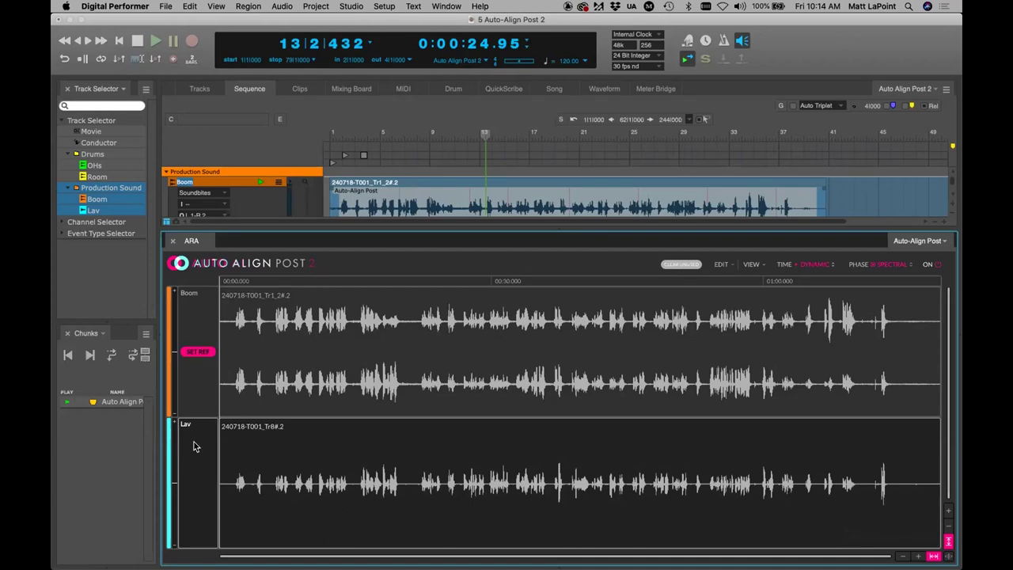
pyautogui.click(201, 354)
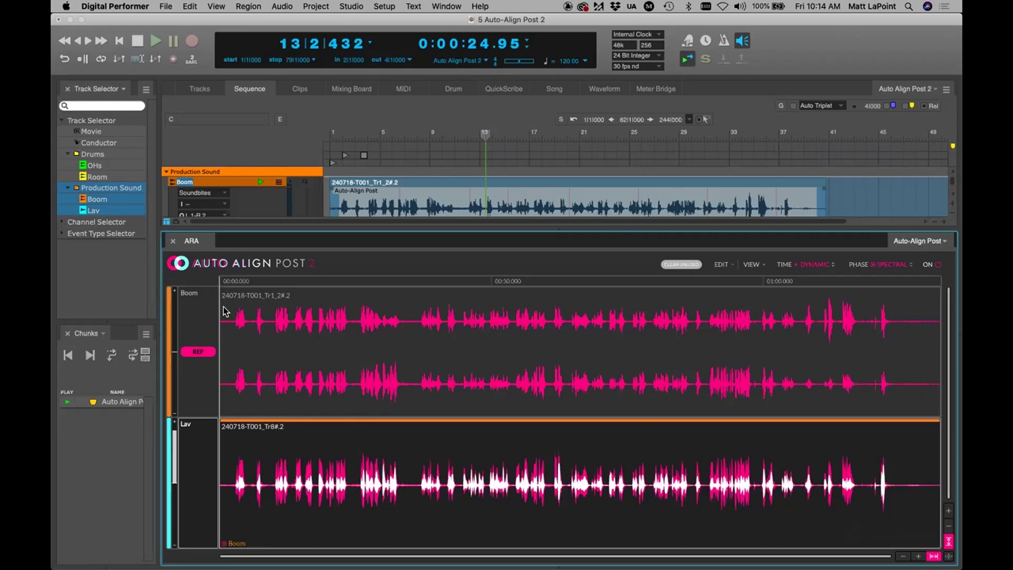
pyautogui.click(174, 242)
pyautogui.click(286, 418)
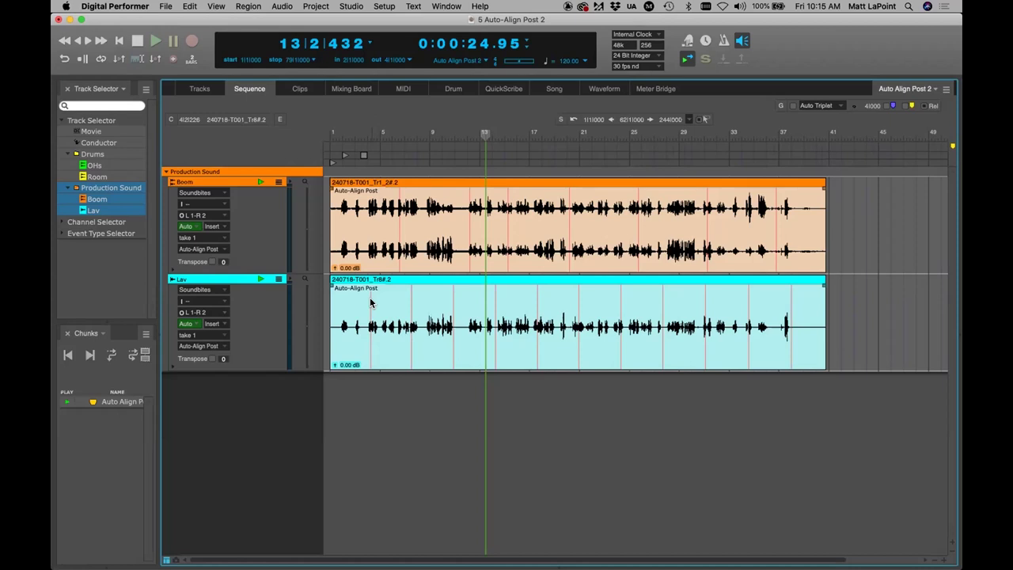
# Step: Close the 5 Auto-Align Post 2 project without saving and open 6 Audio to MIDI.dpdoc from the 6 Audio to MIDI Project folder in Finder
pyautogui.press('super+w')
pyautogui.press('super+d')
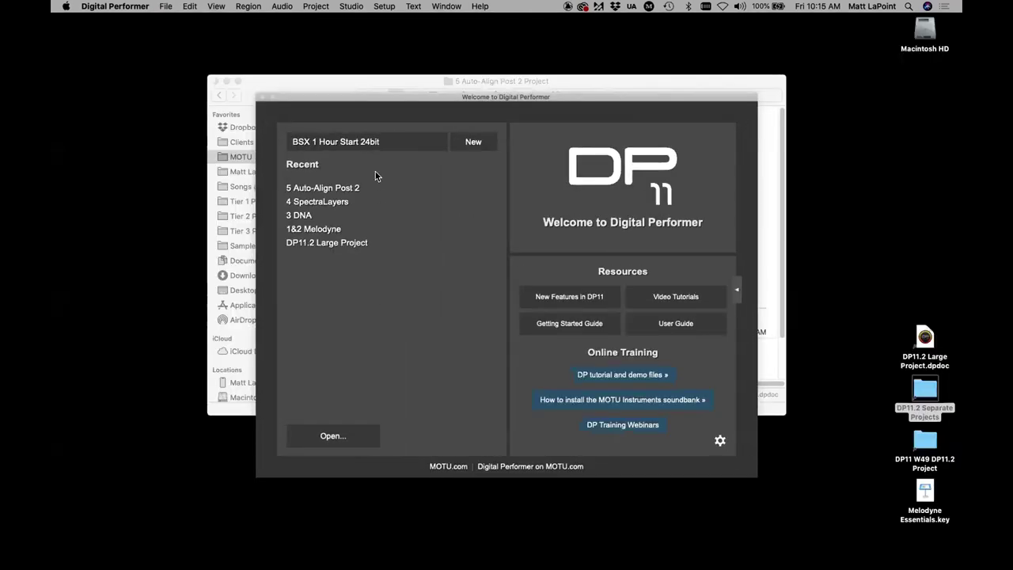
pyautogui.click(332, 78)
pyautogui.hscroll(-3, 439, 197)
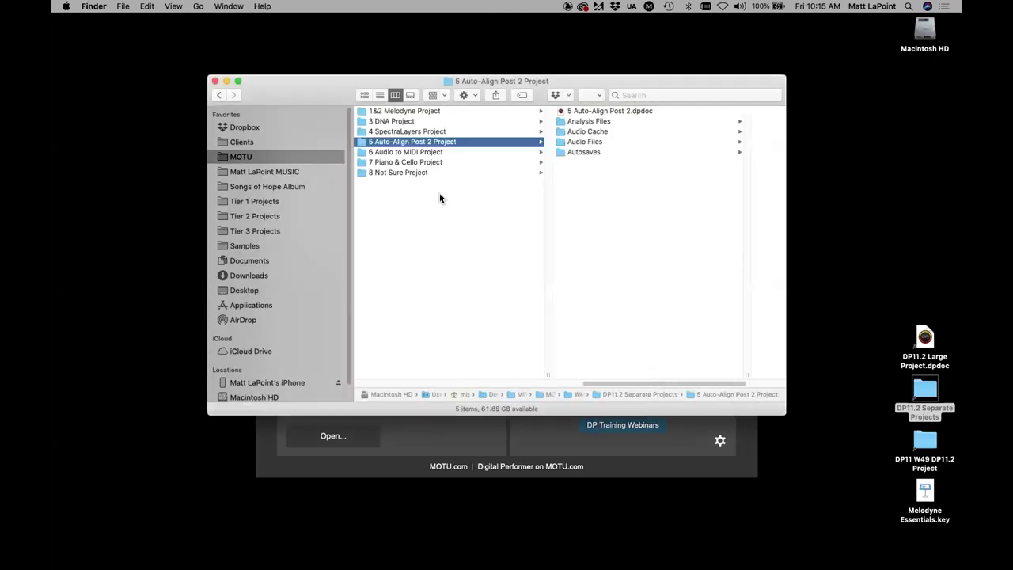
pyautogui.click(449, 153)
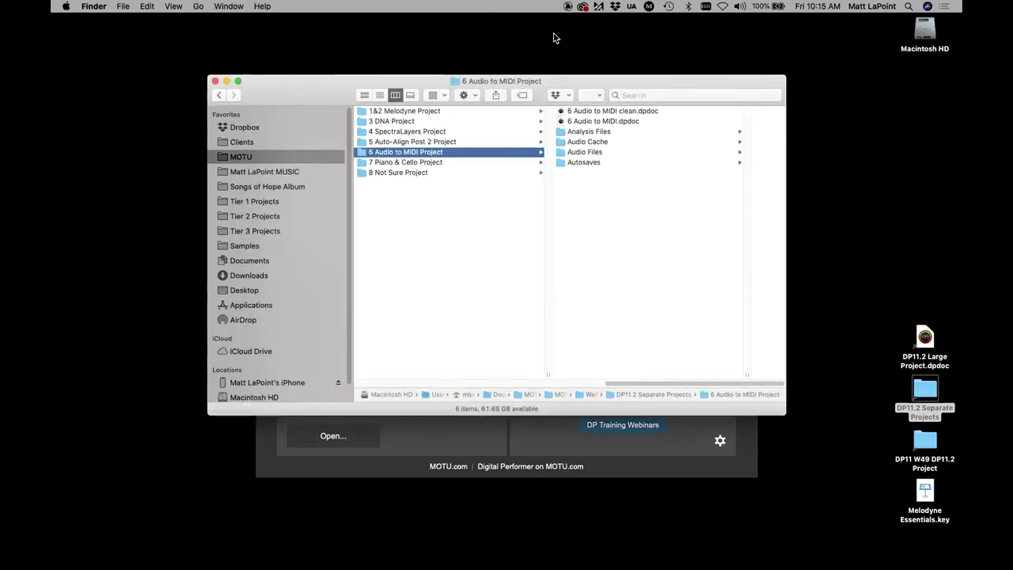
pyautogui.click(541, 80)
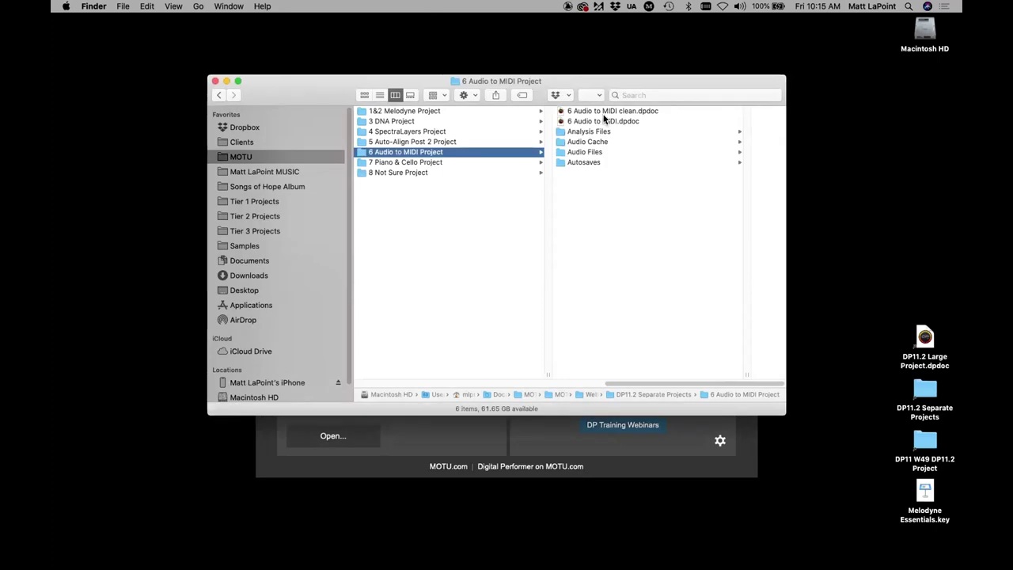
pyautogui.click(600, 116)
pyautogui.doubleClick(548, 124)
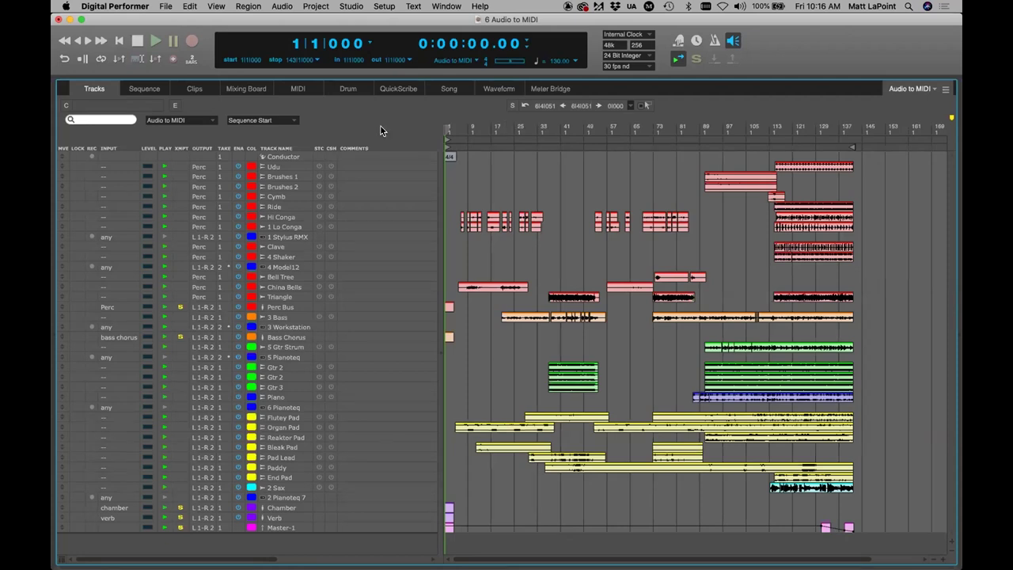
pyautogui.click(281, 6)
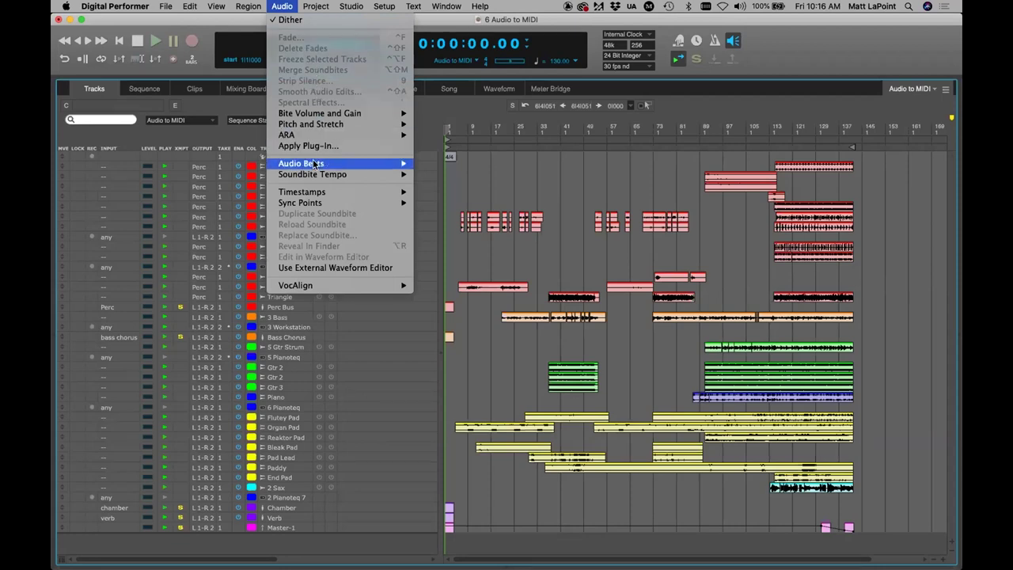
pyautogui.moveTo(388, 165)
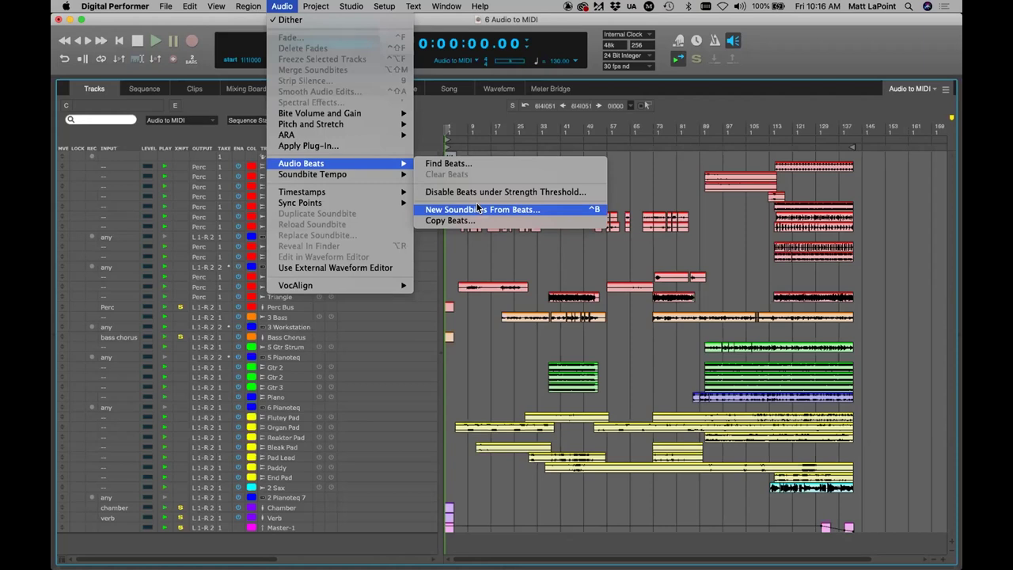
pyautogui.moveTo(190, 7)
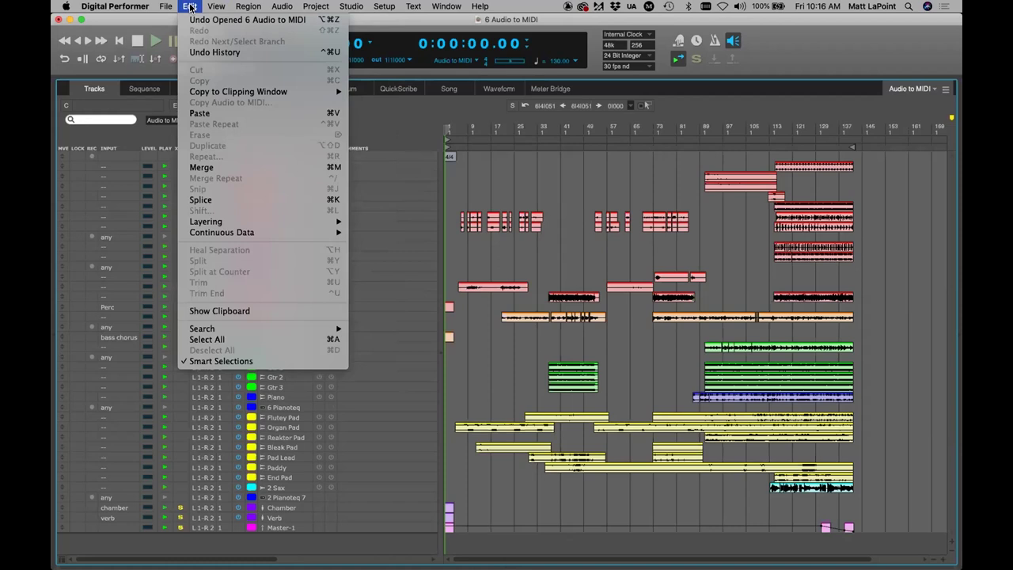
pyautogui.click(318, 82)
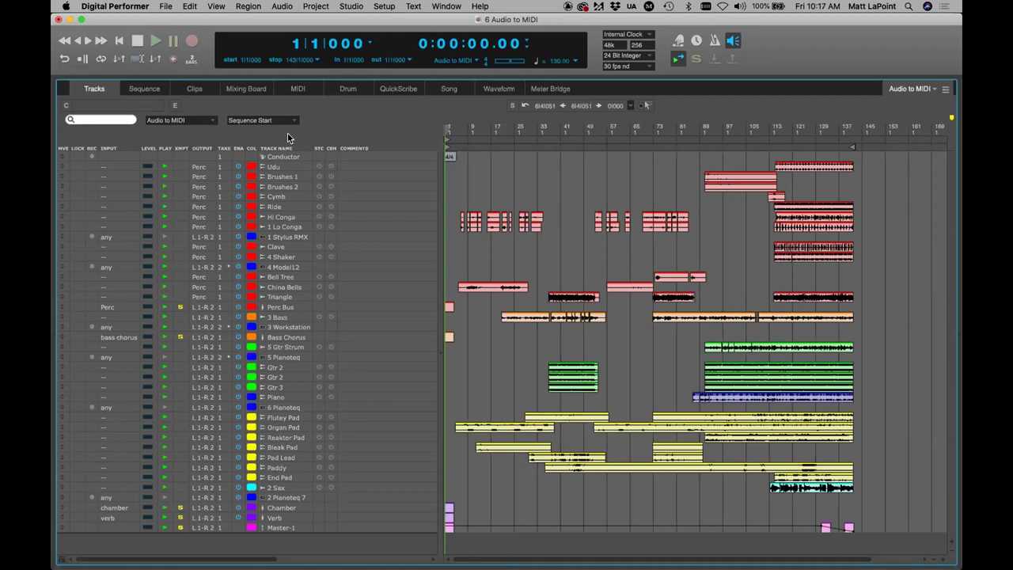
# Step: Open the Lo Conga and Stylus RMX tracks in the Sequence editor with the Track Selector, then display only Lo Conga
pyautogui.moveTo(293, 227); pyautogui.dragTo(295, 237)
pyautogui.hotkey('shift', 's')
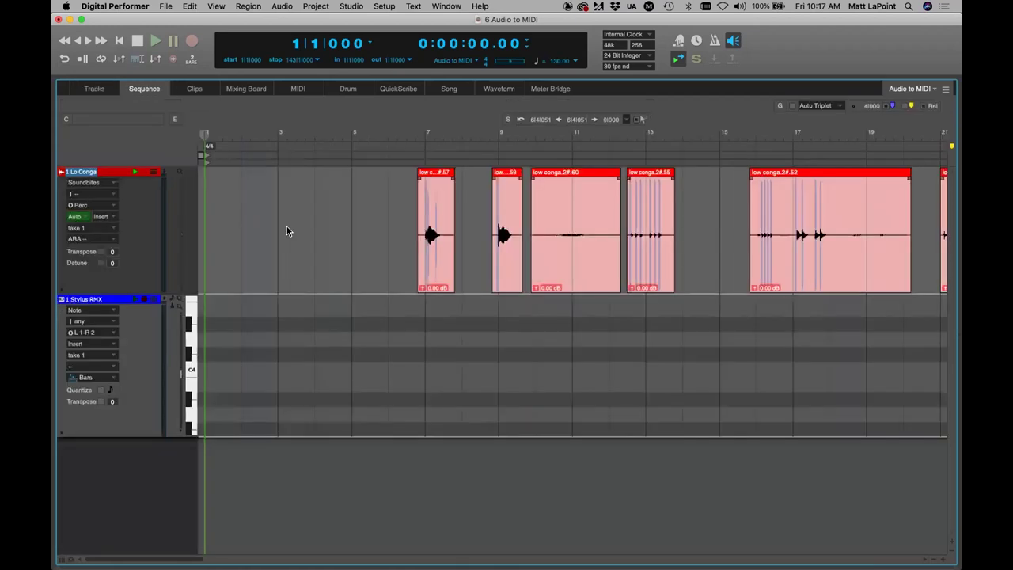
pyautogui.click(287, 227)
pyautogui.hotkey('shift', 't')
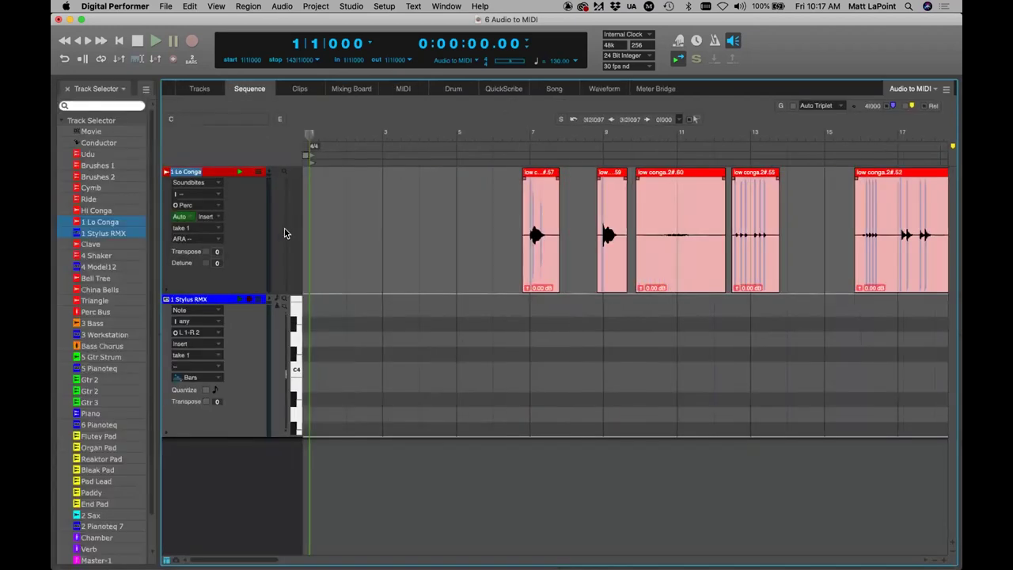
pyautogui.click(105, 223)
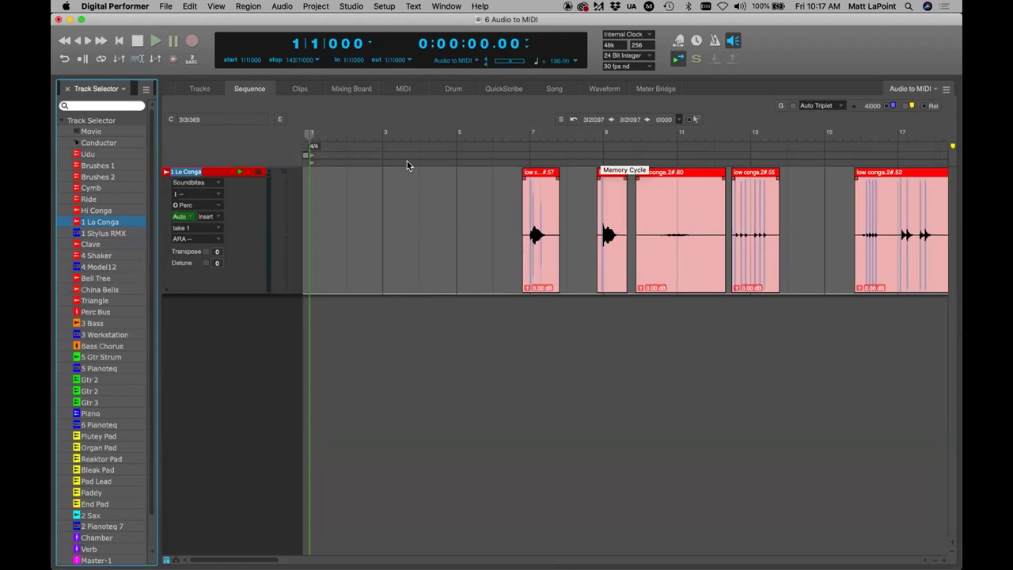
# Step: Move the playback position to bar 115
pyautogui.press('=')
pyautogui.write('115')
pyautogui.press('Return')
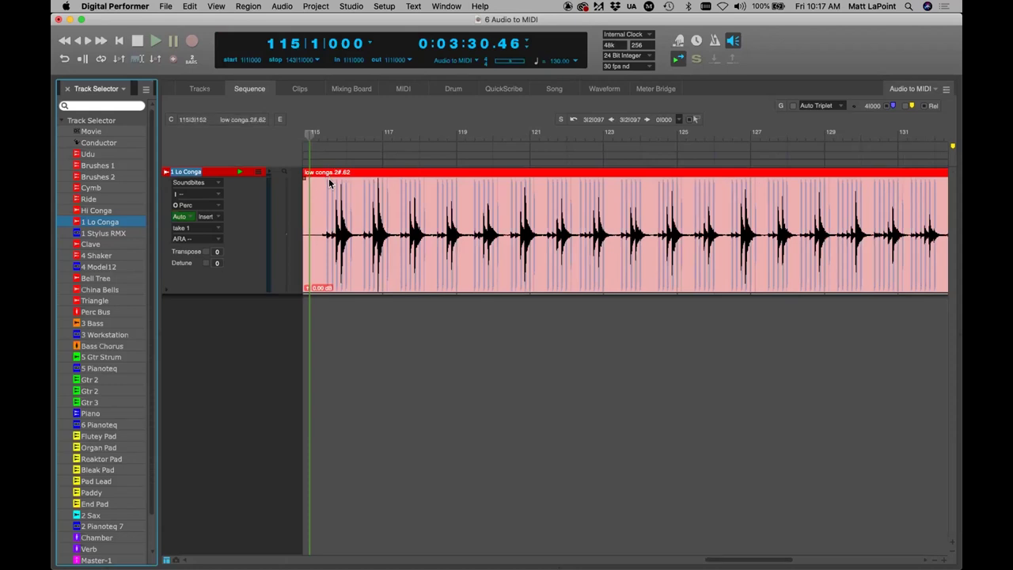
# Step: Review the Background Processing preferences for automatic beat and tempo analysis, then close the preferences window
pyautogui.click(146, 7)
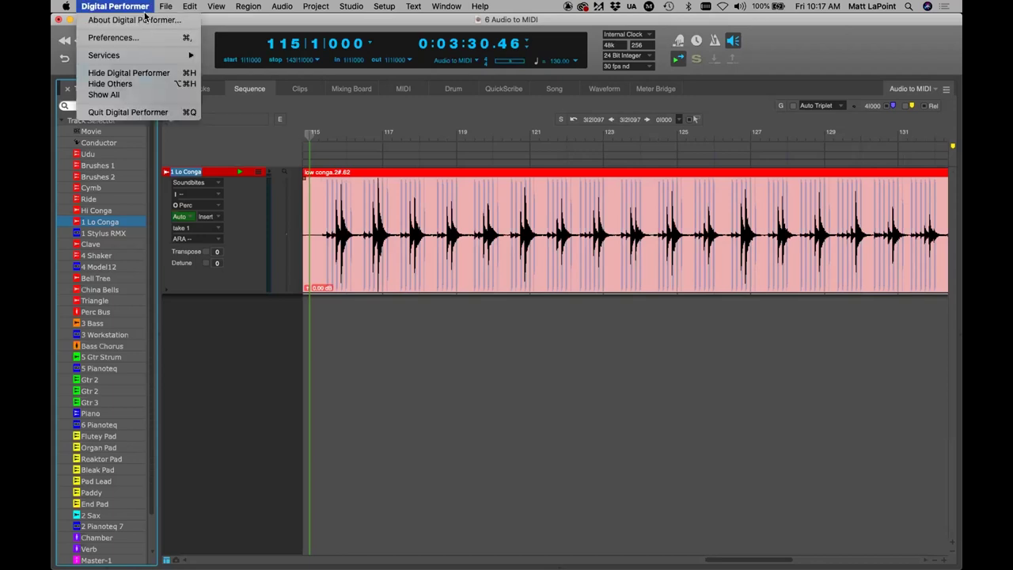
pyautogui.click(154, 38)
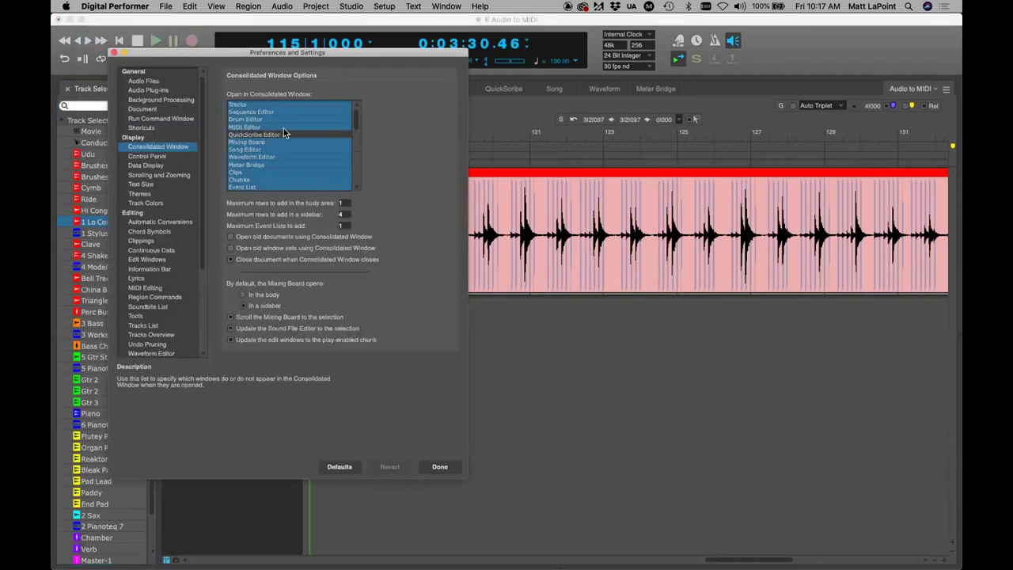
pyautogui.click(179, 100)
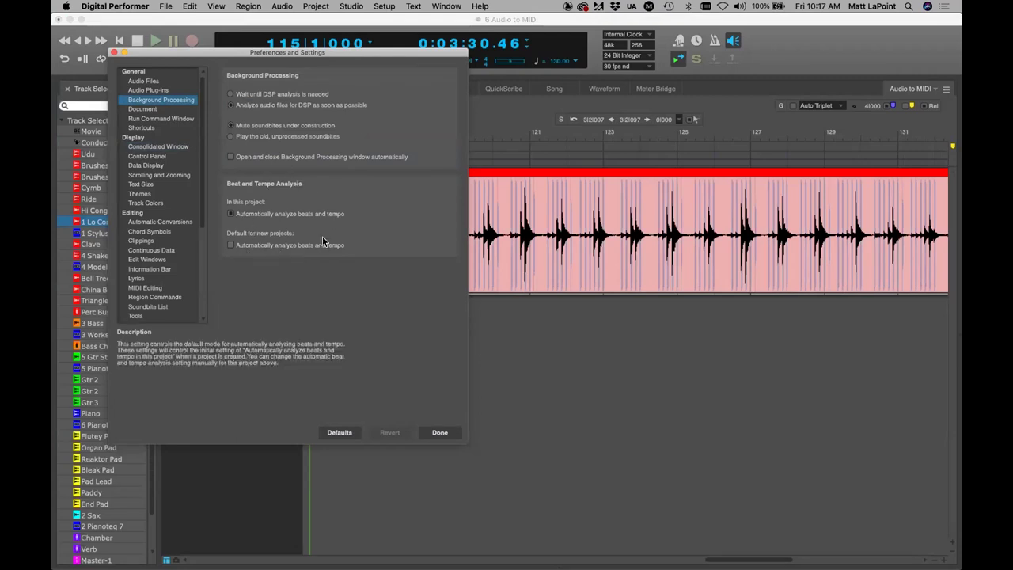
pyautogui.moveTo(324, 46); pyautogui.dragTo(483, 71)
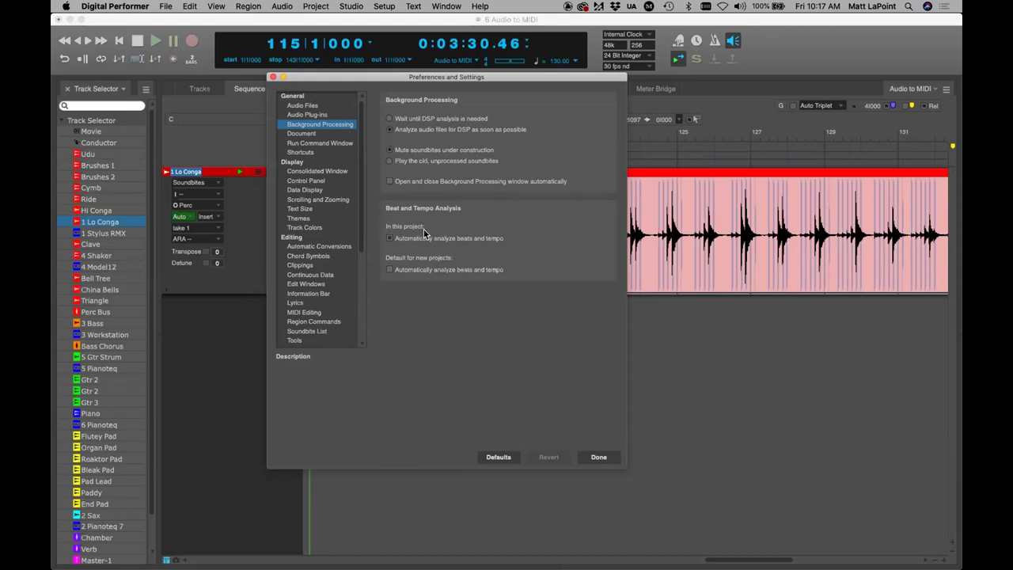
pyautogui.click(273, 79)
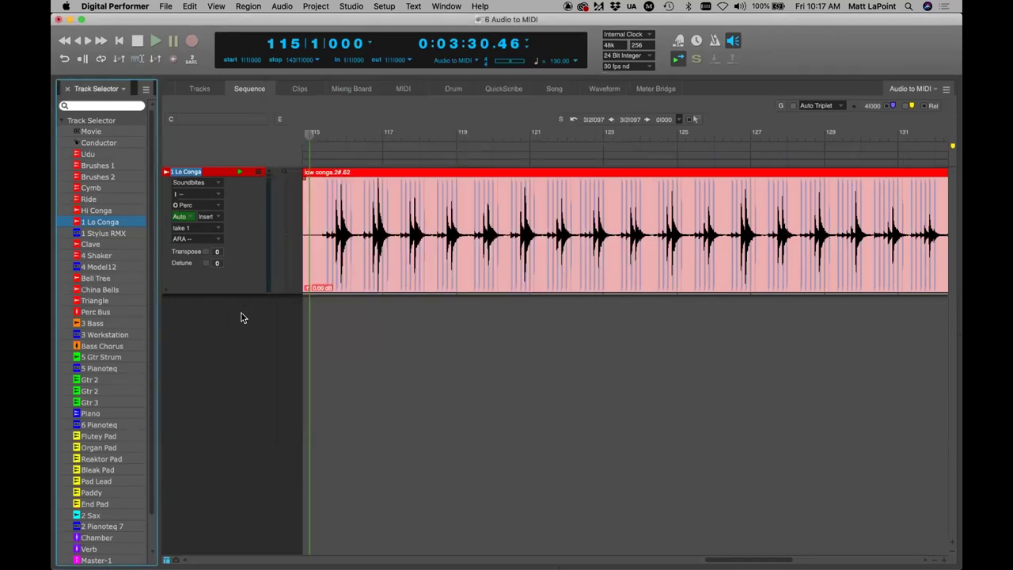
# Step: Select the Lo Conga track's soundbite that begins near bar 115 and enable solo mode
pyautogui.click(366, 323)
pyautogui.press('super+bracketleft')
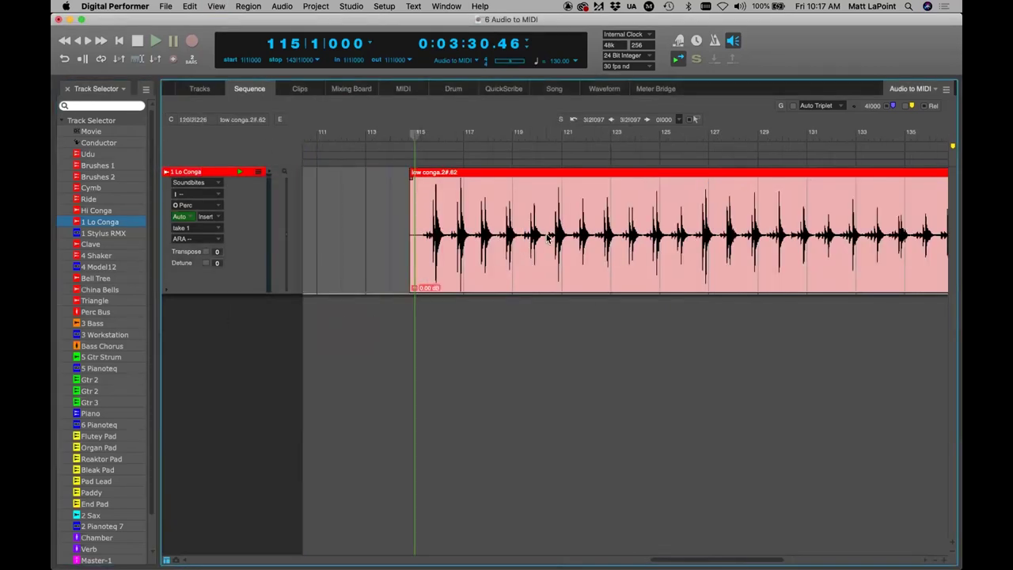
pyautogui.click(524, 241)
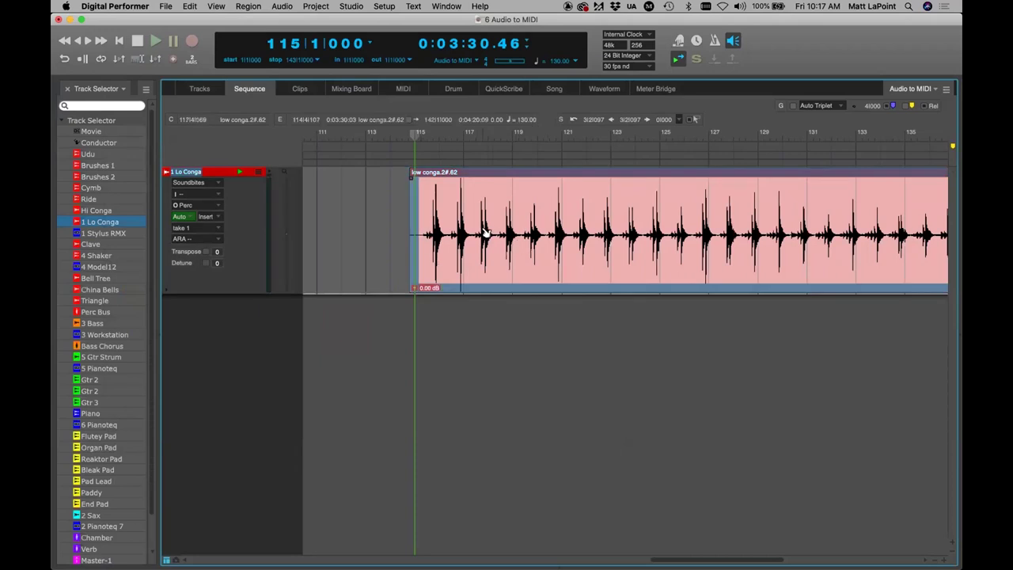
pyautogui.click(695, 60)
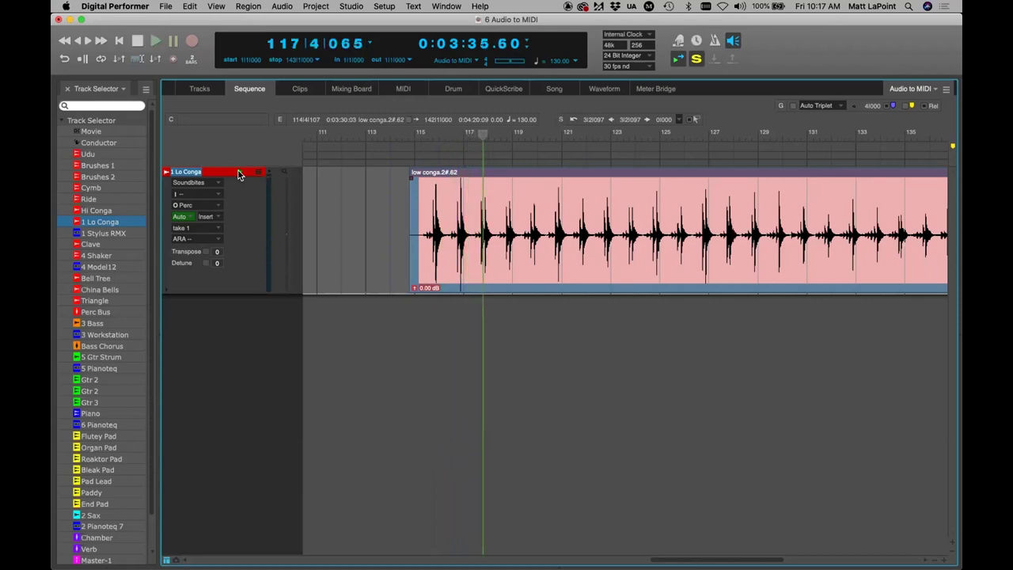
# Step: Open Copy Audio to MIDI for the selected Lo Conga soundbite and set the conversion method to Beats
pyautogui.click(190, 7)
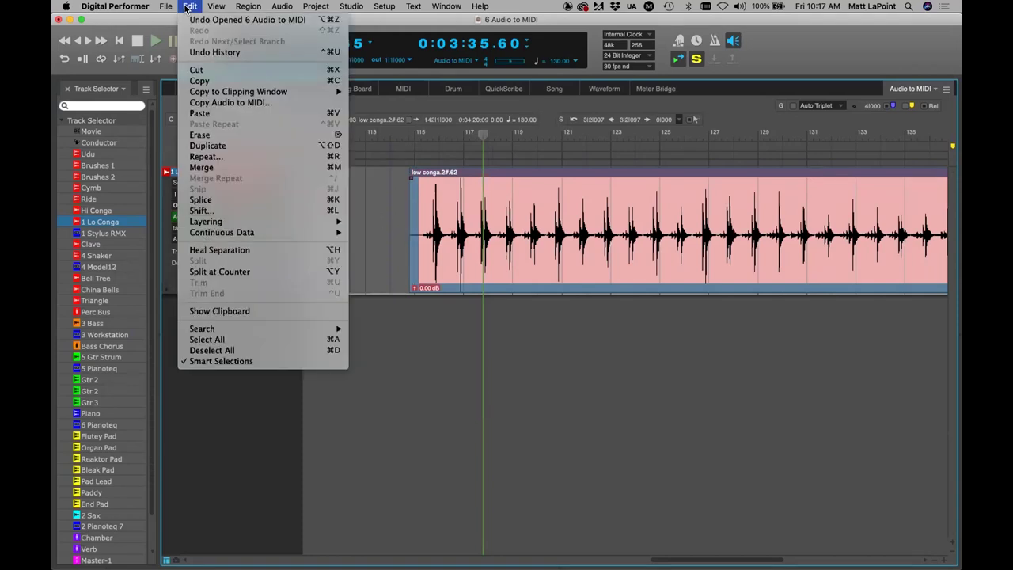
pyautogui.click(238, 103)
pyautogui.click(450, 233)
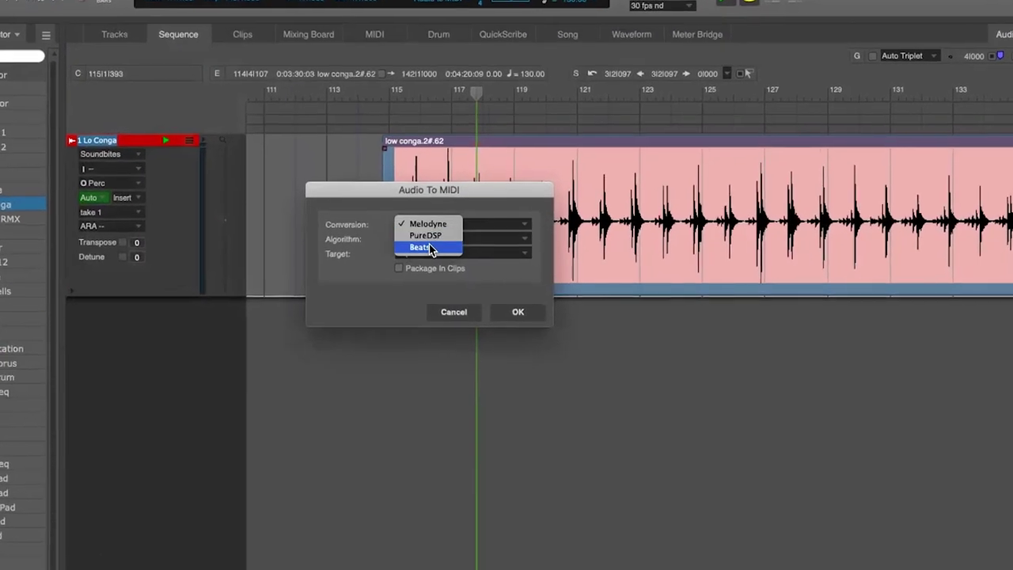
pyautogui.click(428, 250)
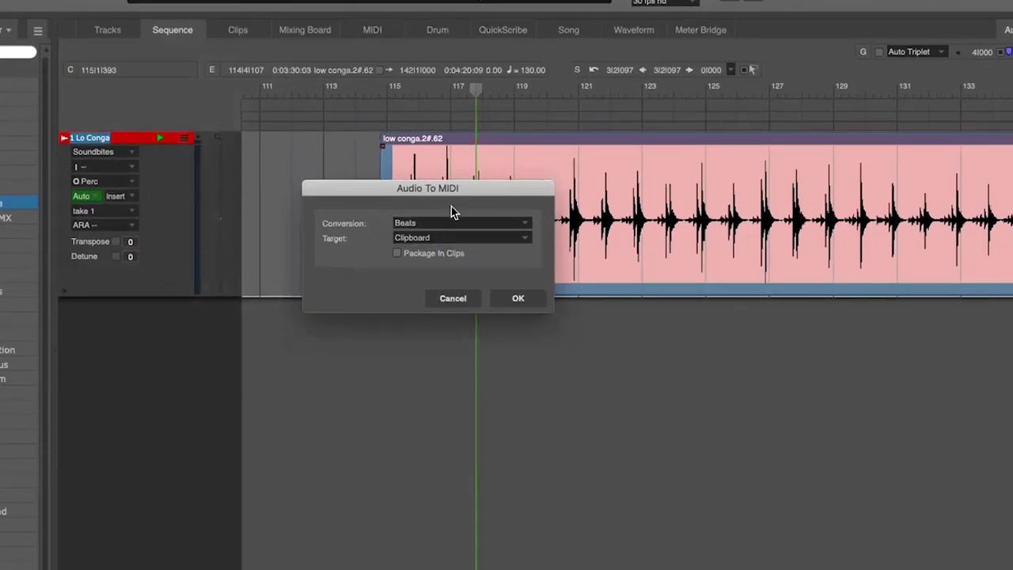
pyautogui.moveTo(447, 181); pyautogui.dragTo(269, 162)
pyautogui.click(292, 206)
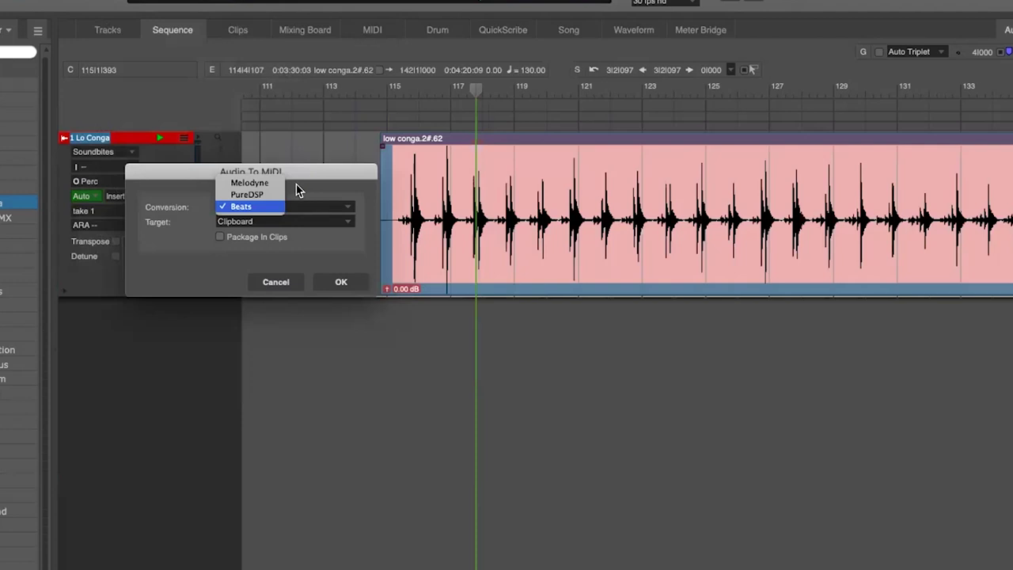
pyautogui.click(346, 195)
pyautogui.click(266, 221)
pyautogui.moveTo(303, 174); pyautogui.dragTo(332, 189)
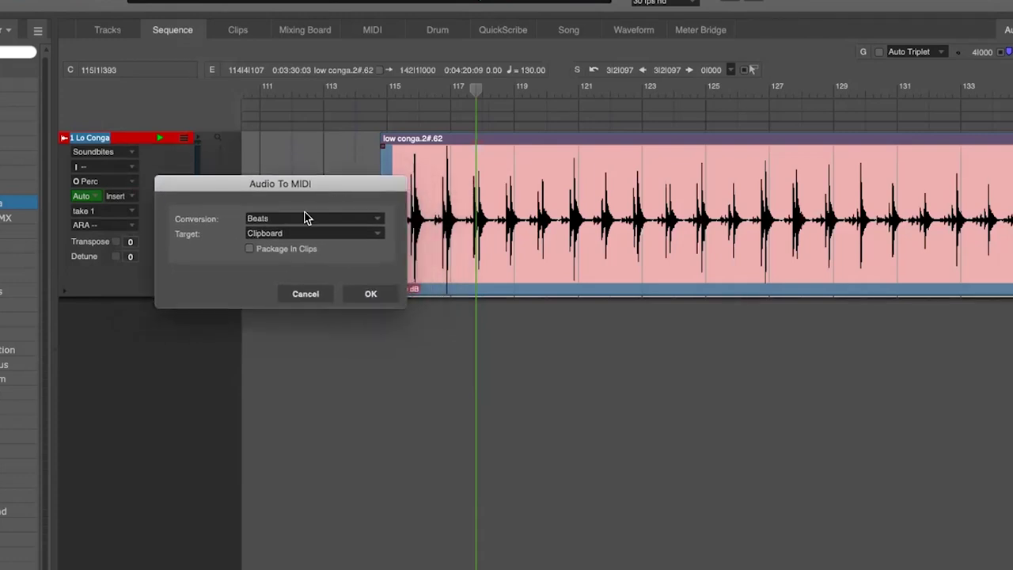
# Step: Try Clipping Window as the conversion target and review the available clipping windows
pyautogui.click(290, 234)
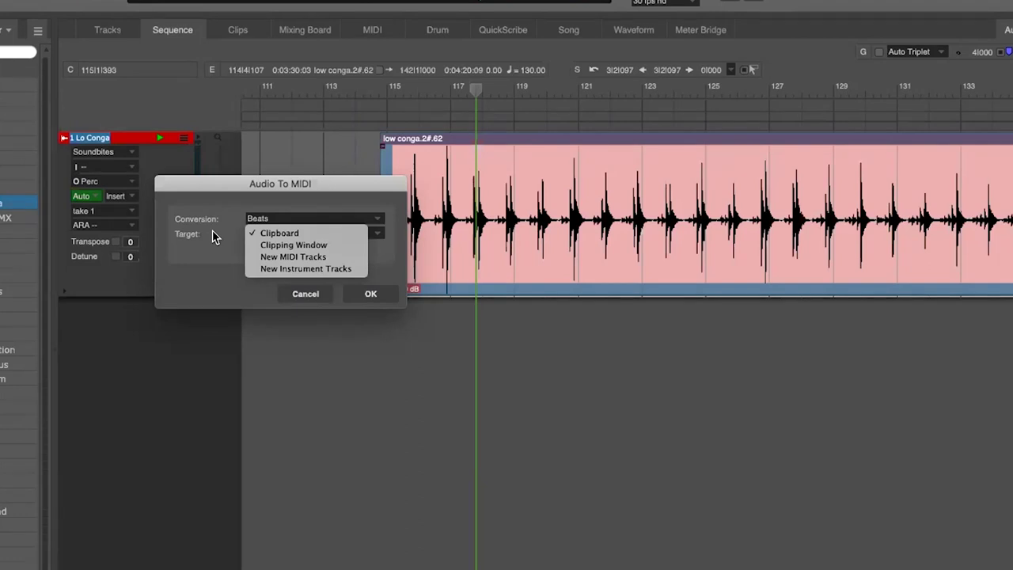
pyautogui.click(315, 245)
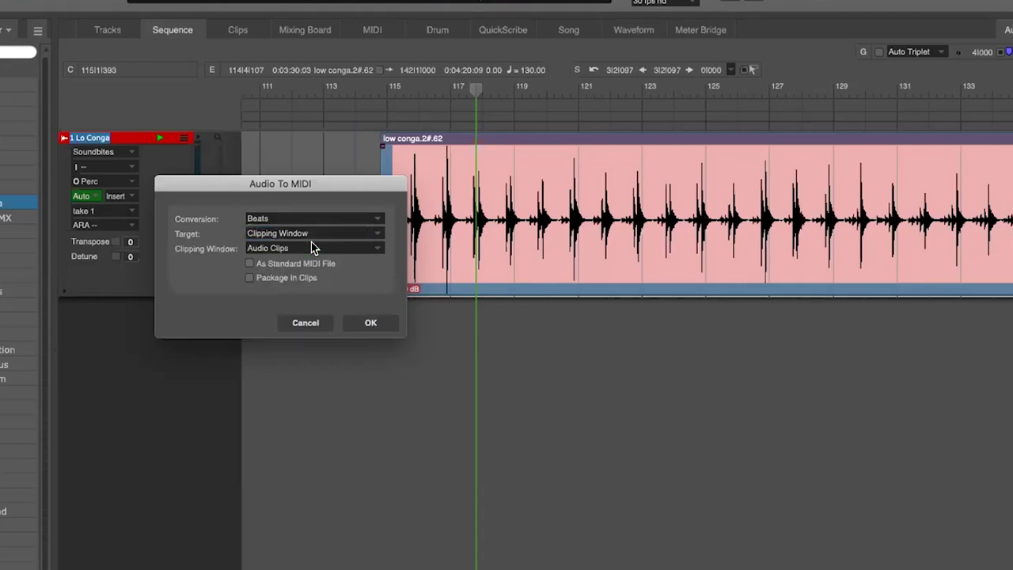
pyautogui.click(312, 248)
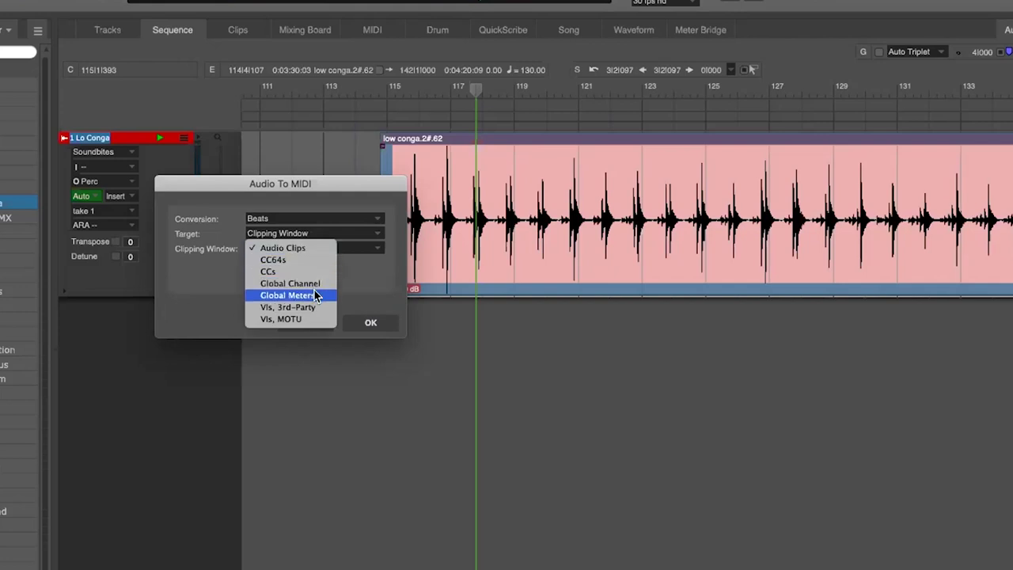
pyautogui.click(364, 284)
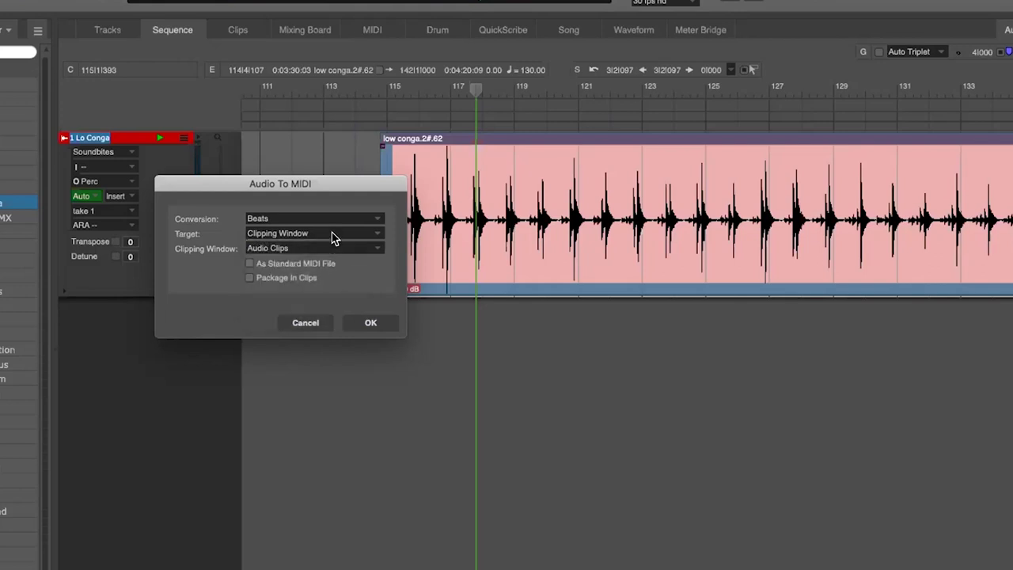
# Step: Set the conversion target to Clipboard and run the audio-to-MIDI conversion
pyautogui.click(331, 233)
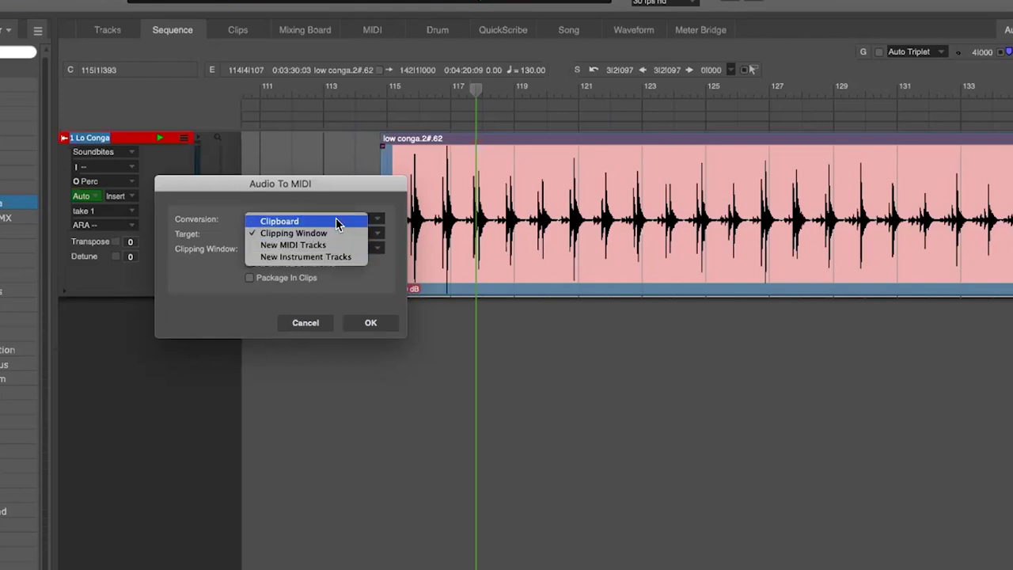
pyautogui.click(337, 221)
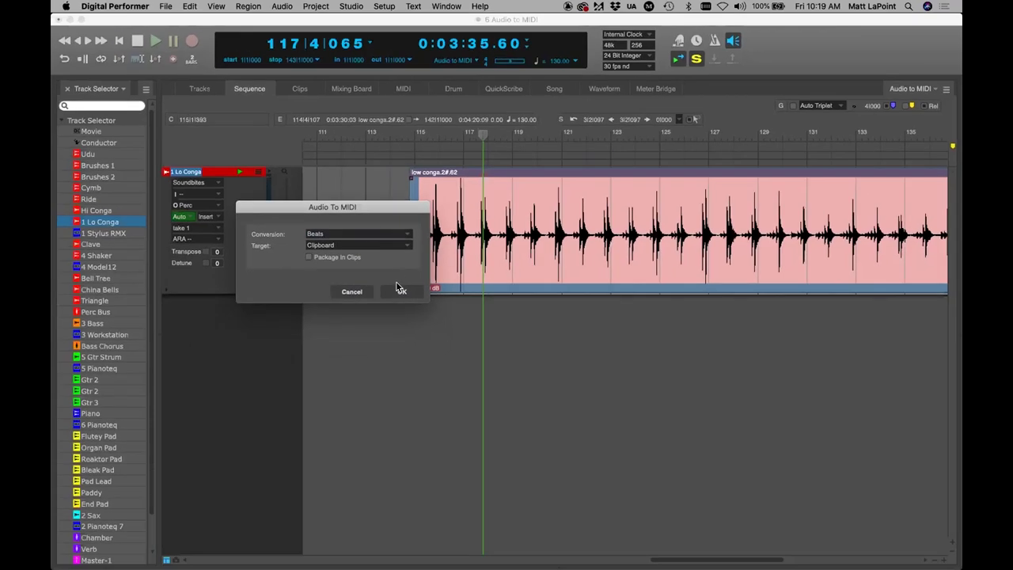
pyautogui.click(400, 290)
# Step: Display the Stylus RMX track below Lo Conga, paste the converted notes into it, and enable its playback
pyautogui.click(109, 233)
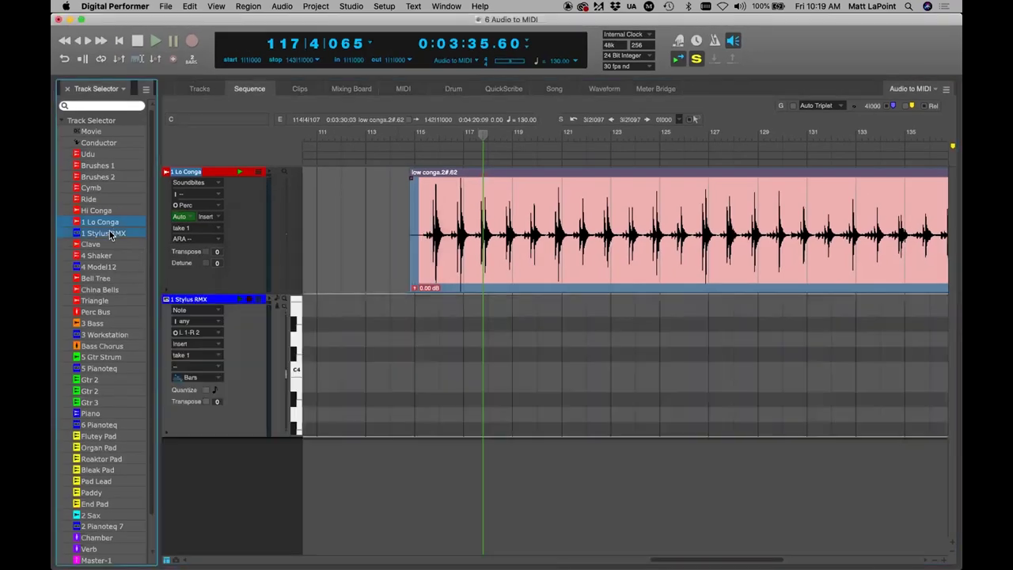
pyautogui.click(195, 299)
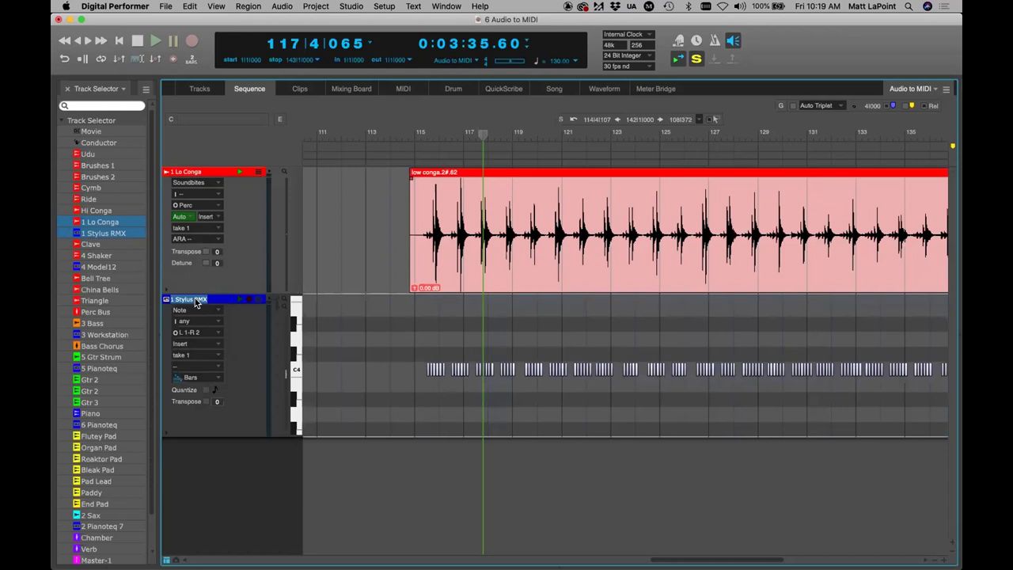
pyautogui.click(250, 299)
pyautogui.click(247, 299)
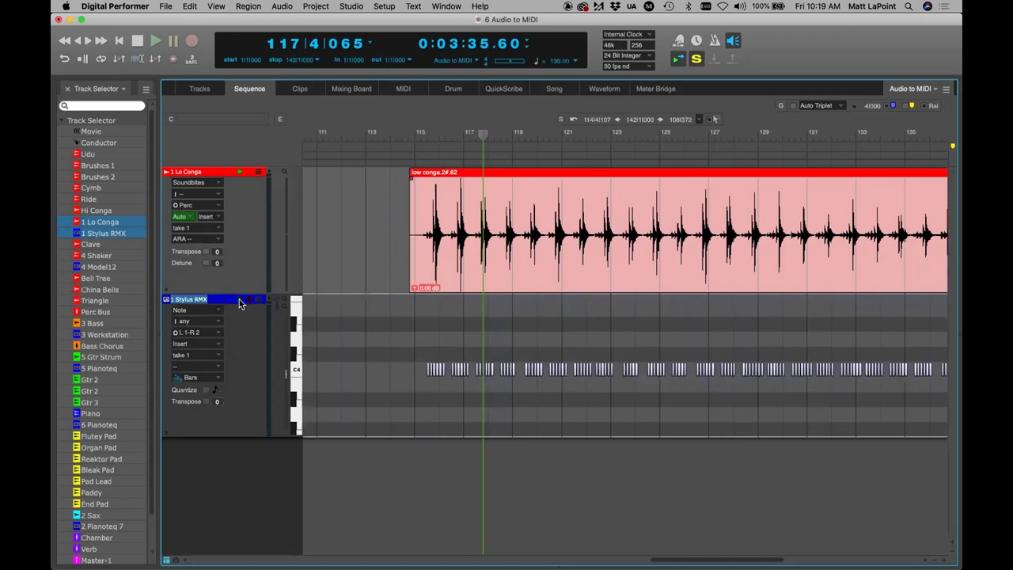
# Step: Play Lo Conga together with the pasted Stylus RMX notes from bar 115, then stop and deselect the notes
pyautogui.click(417, 129)
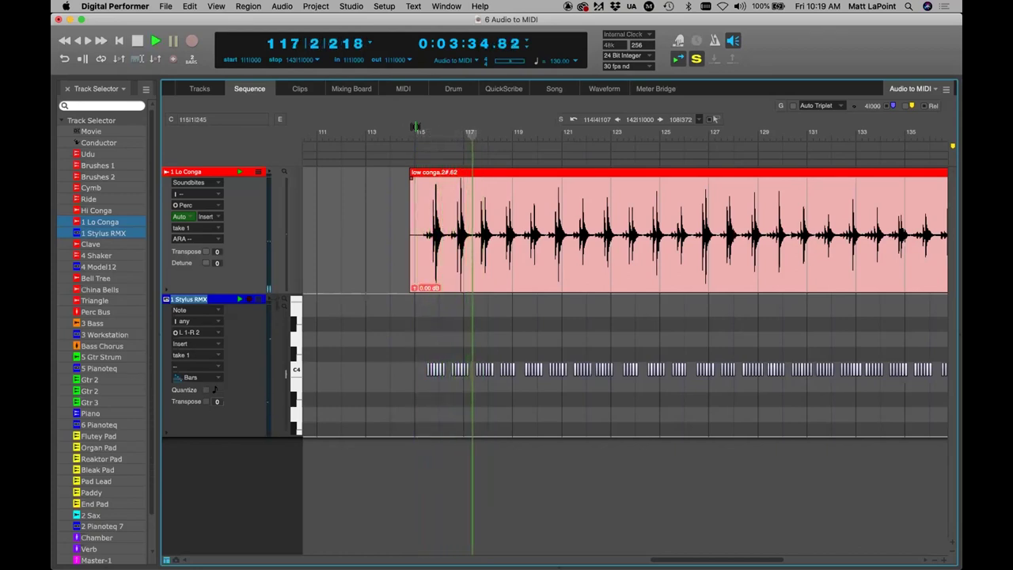
pyautogui.press('space')
pyautogui.click(402, 308)
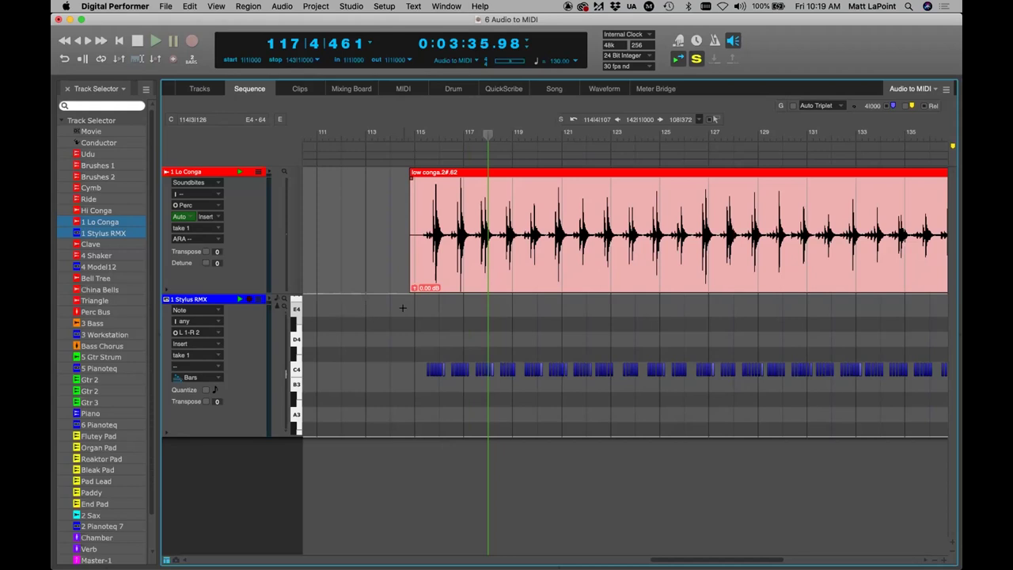
# Step: Compare the notes with the conga hits around bar 116, then turn off solo mode and play from bar 115 beat 3
pyautogui.click(441, 134)
pyautogui.scroll(5, 441, 215)
pyautogui.click(445, 225)
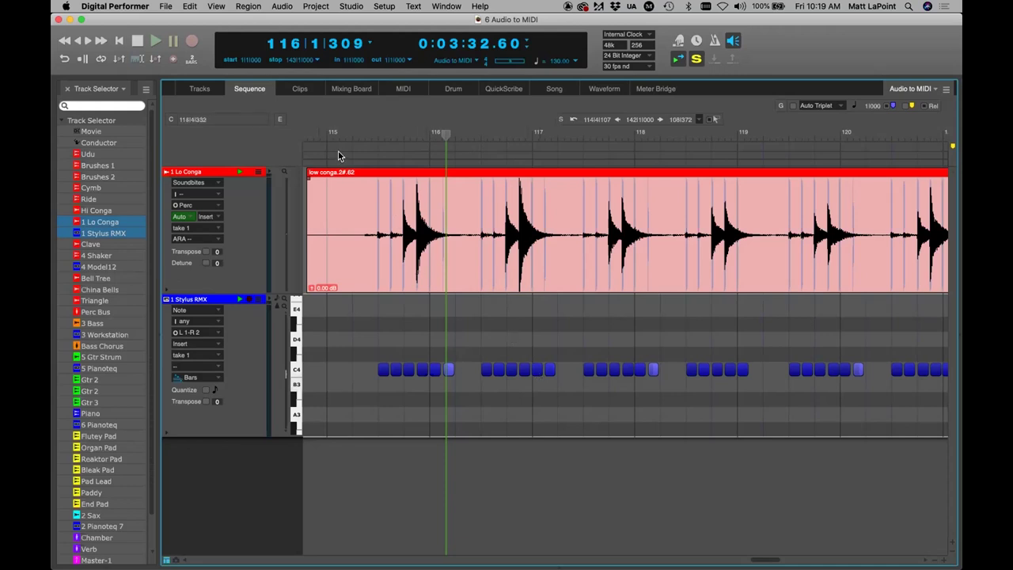
pyautogui.click(380, 132)
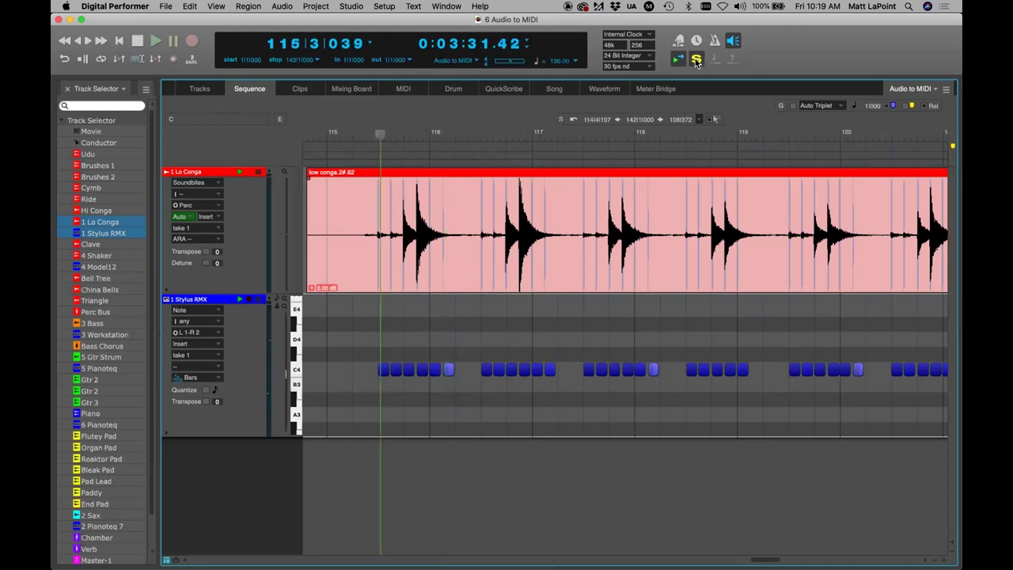
pyautogui.press('space')
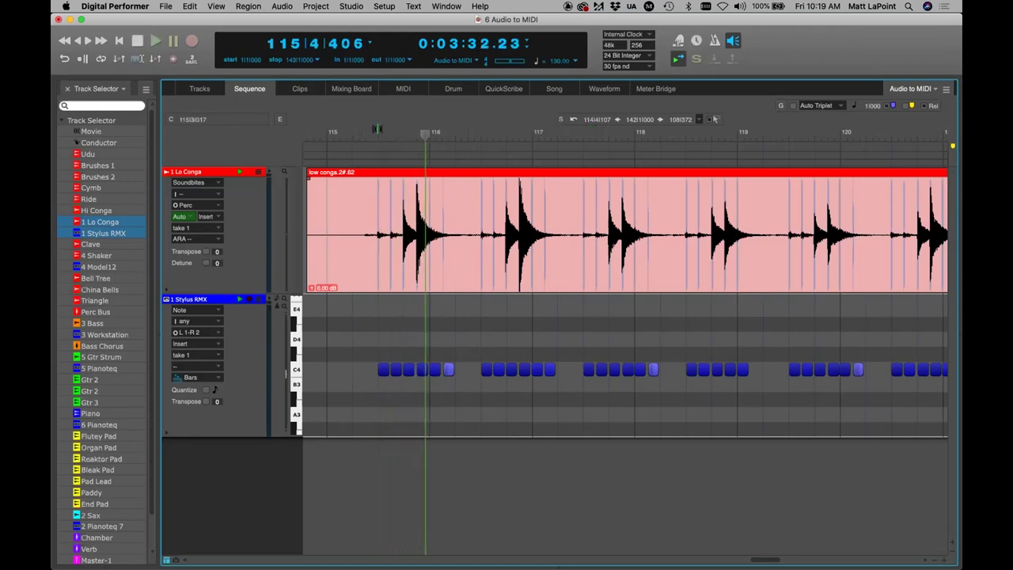
# Step: Show the Pad Lead, Paddy, End Pad and 2 Sax tracks in the Mixing Board and mute all four
pyautogui.click(353, 89)
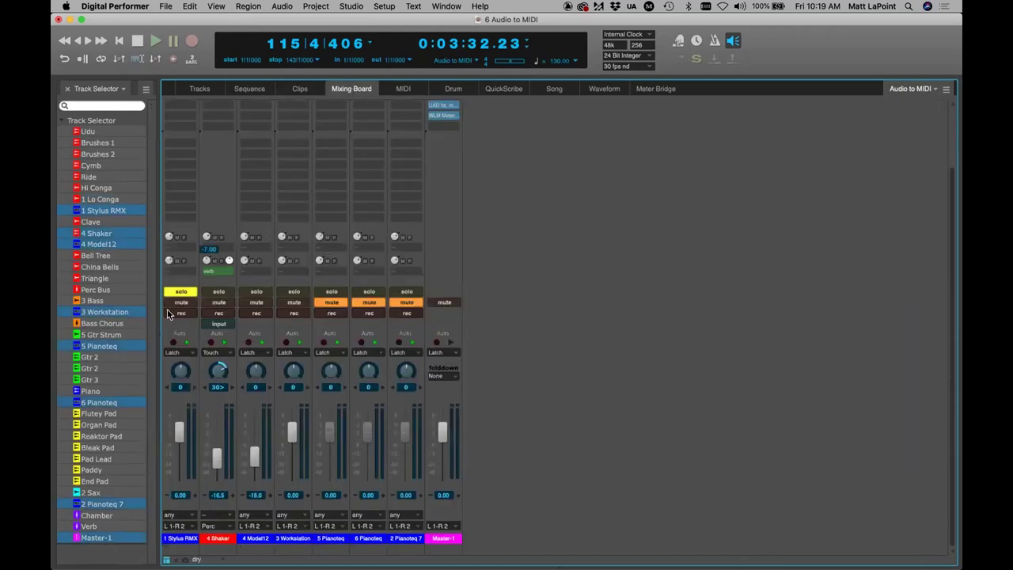
pyautogui.moveTo(106, 459); pyautogui.dragTo(101, 489)
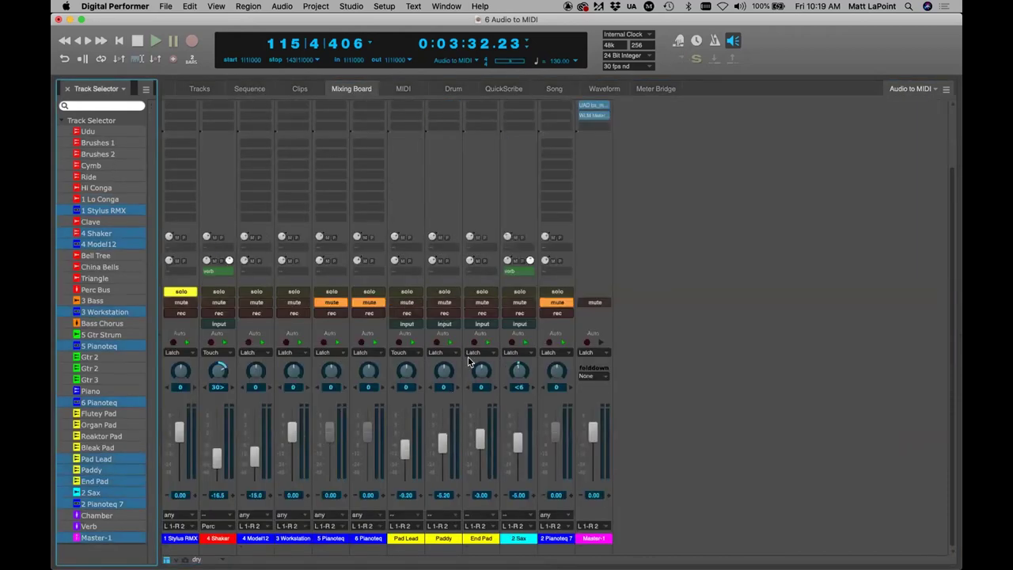
pyautogui.moveTo(516, 304); pyautogui.dragTo(407, 306)
pyautogui.click(257, 89)
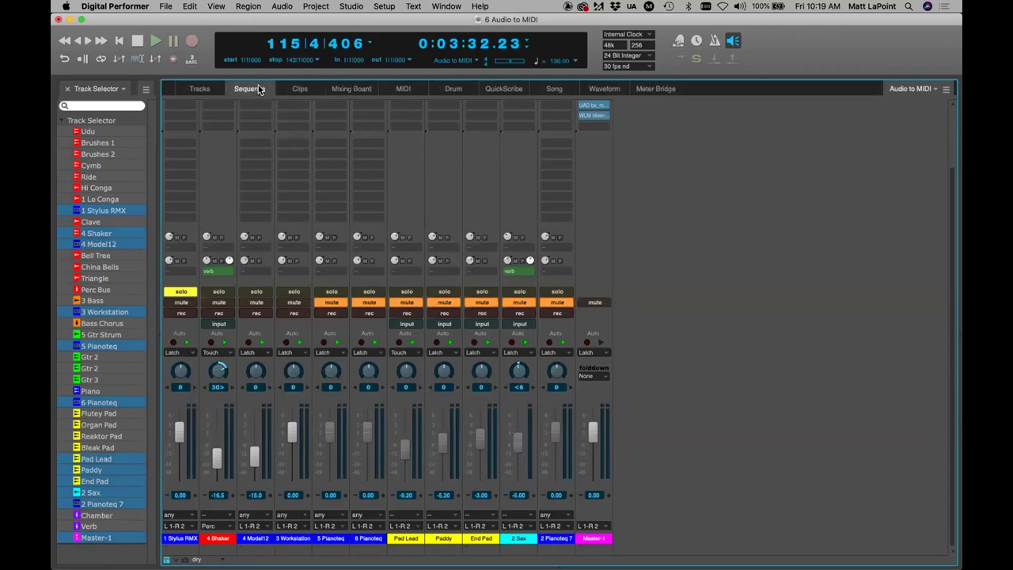
# Step: Play the conga and Stylus RMX notes with the other unmuted tracks, then stop and re-enable solo mode
pyautogui.press('space')
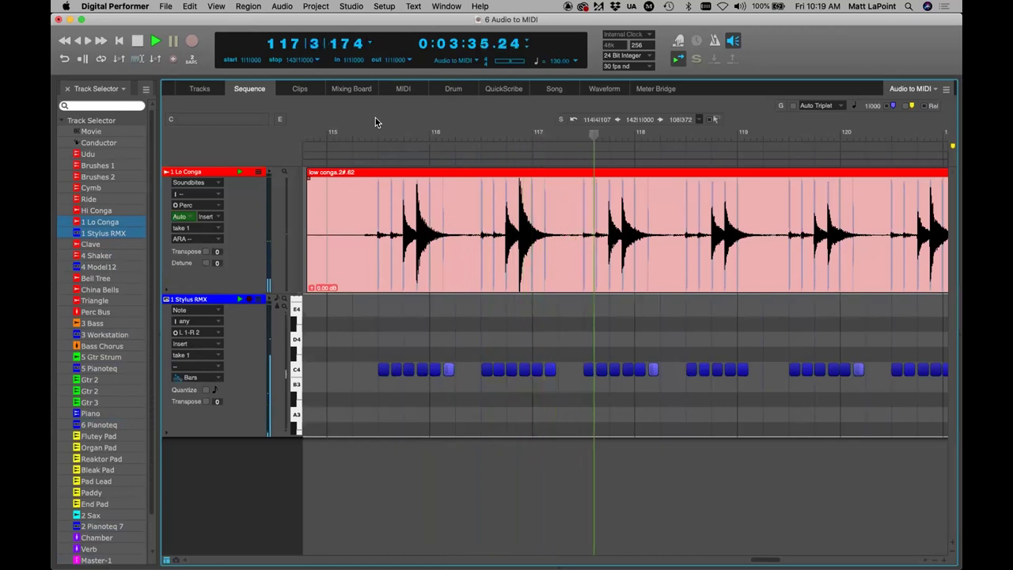
pyautogui.press('space')
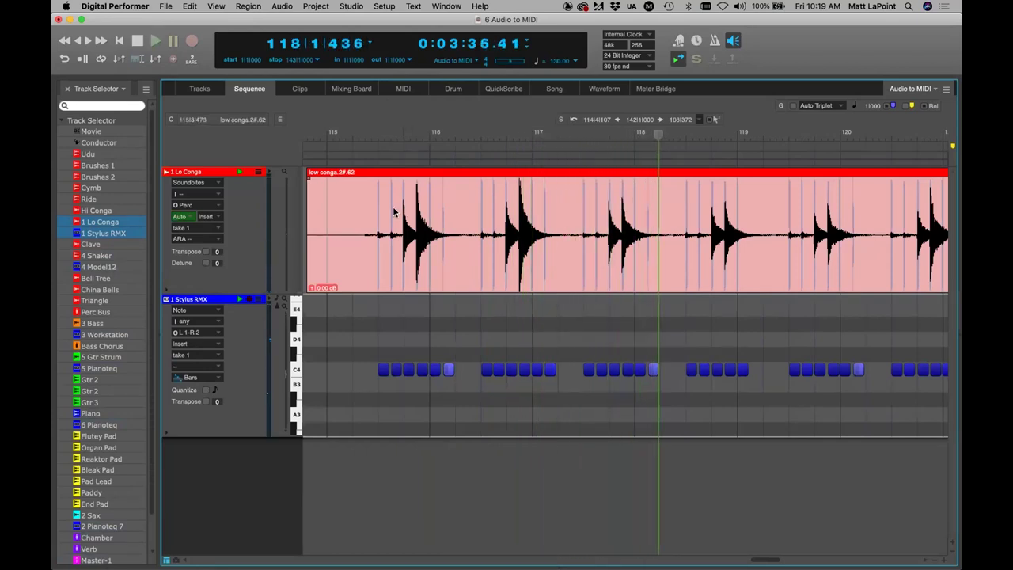
pyautogui.hotkey('shift', 's')
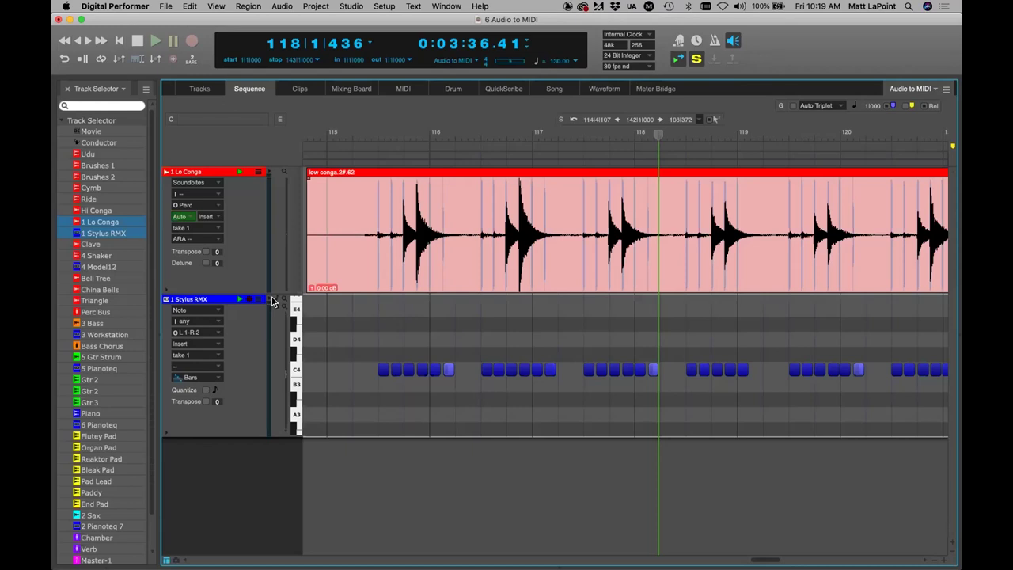
# Step: Open the 2 Sax track in the Sequence editor and display only it and the 2 Pianoteq 7 track
pyautogui.click(197, 89)
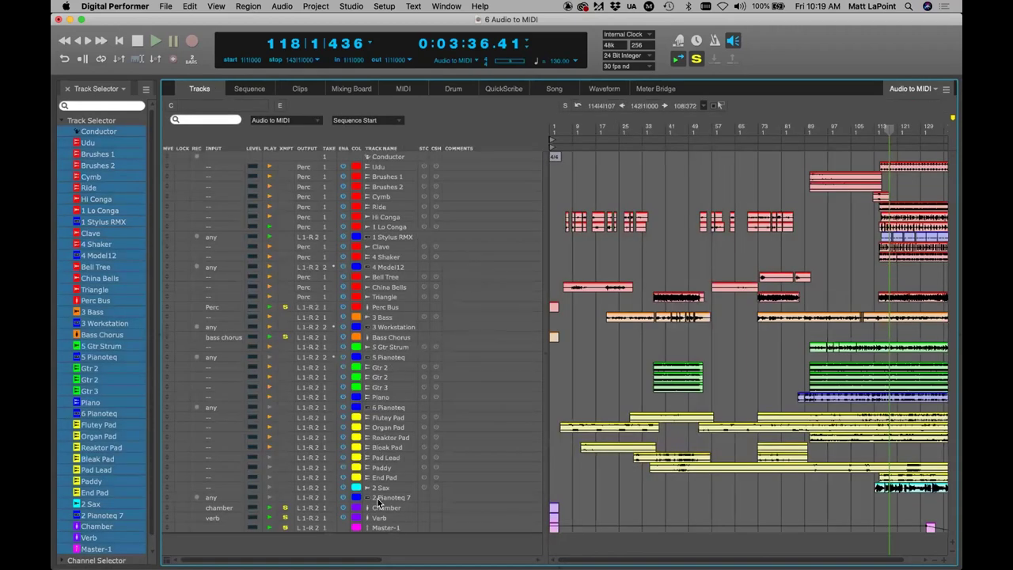
pyautogui.doubleClick(385, 485)
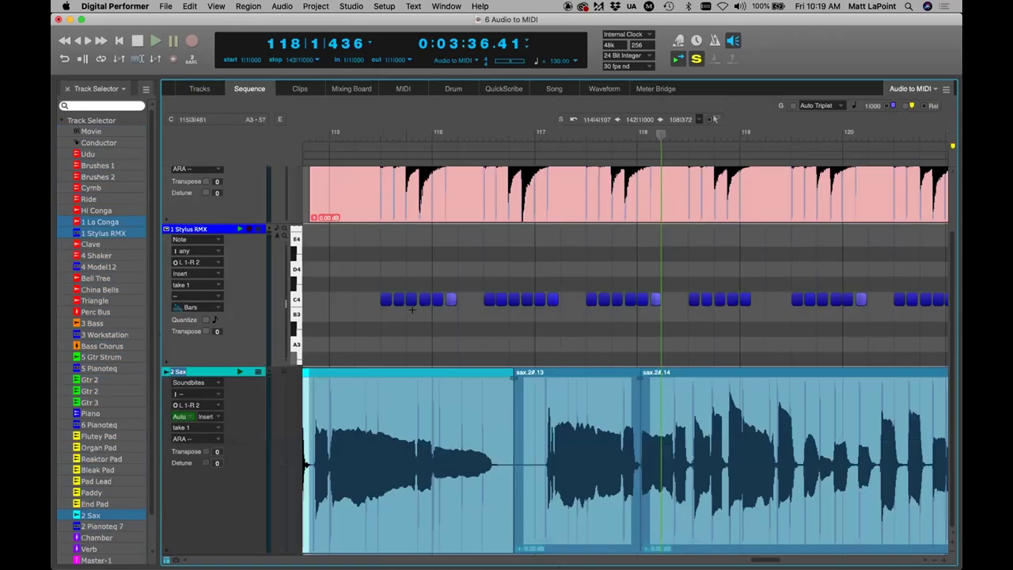
pyautogui.scroll(-3, 115, 445)
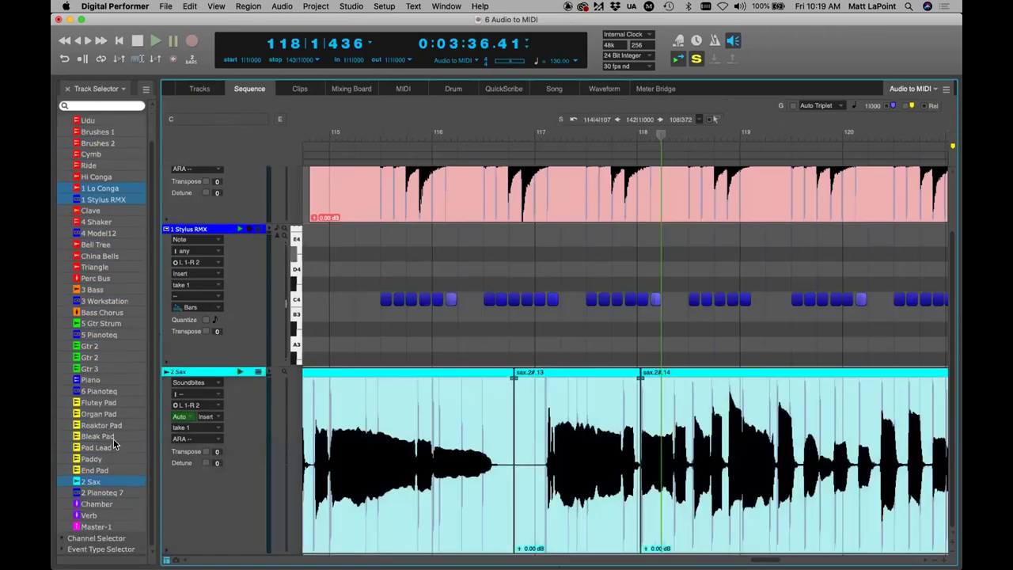
pyautogui.click(93, 482)
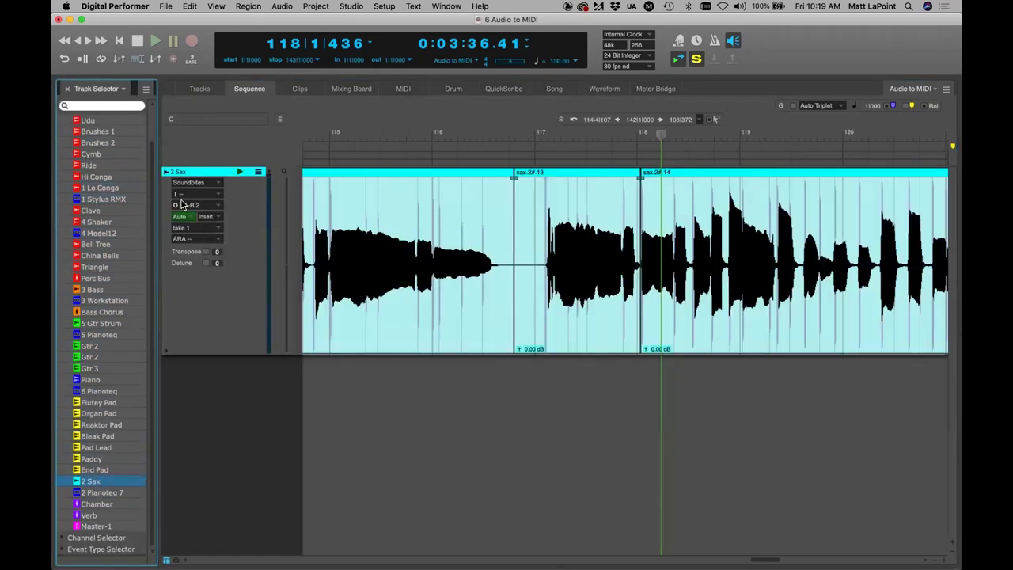
pyautogui.keyDown('shift'); pyautogui.click(114, 493); pyautogui.keyUp('shift')
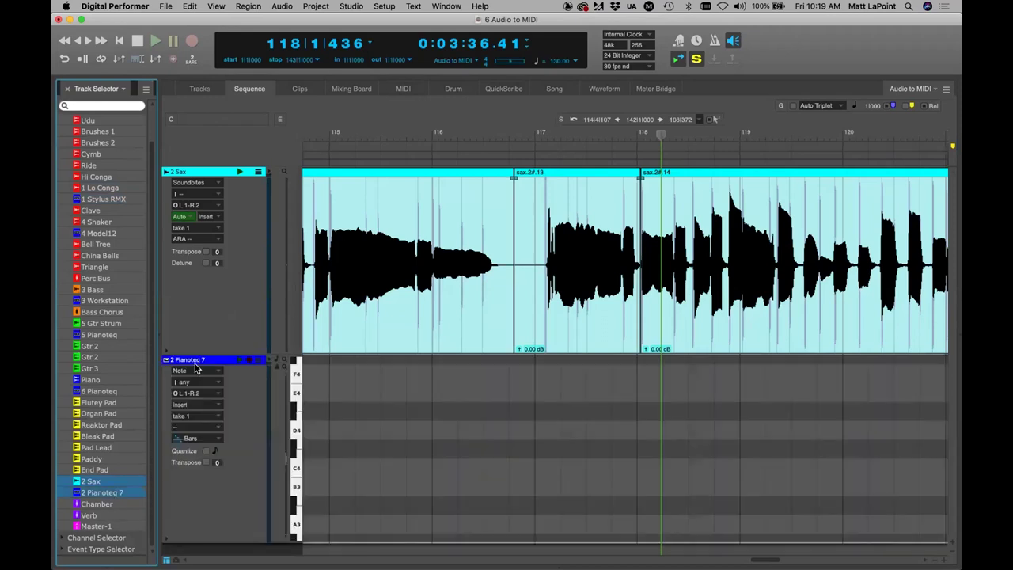
pyautogui.click(216, 351)
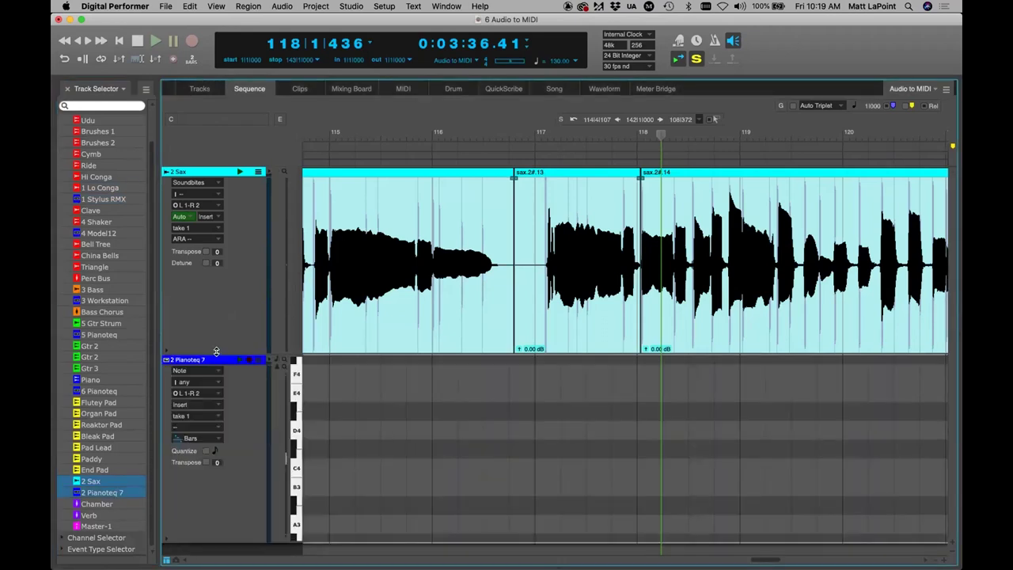
# Step: Move the playback position to 113|2|000, enable playback of the 2 Sax track, and audition its first phrase
pyautogui.press('[')
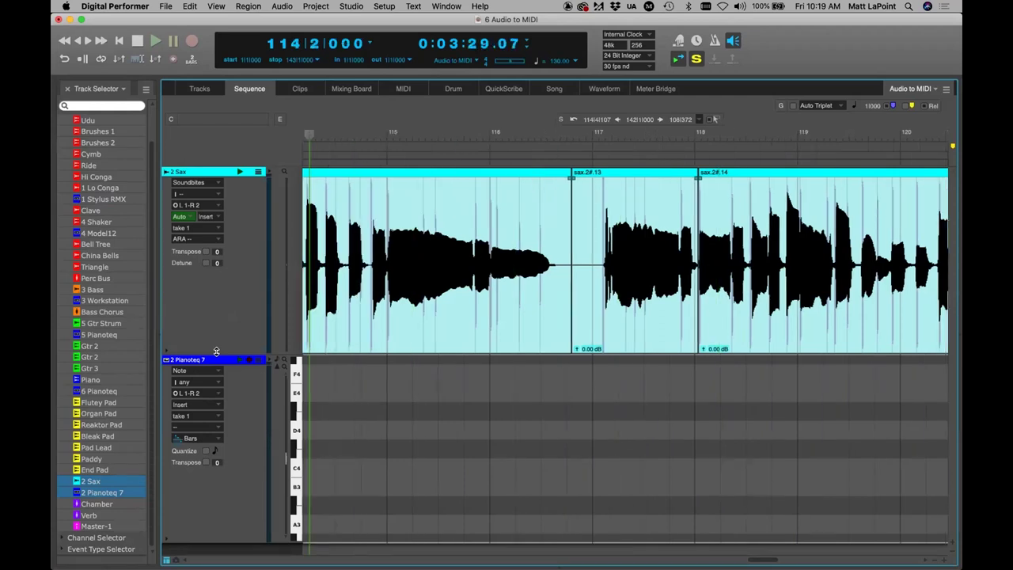
pyautogui.press('[')
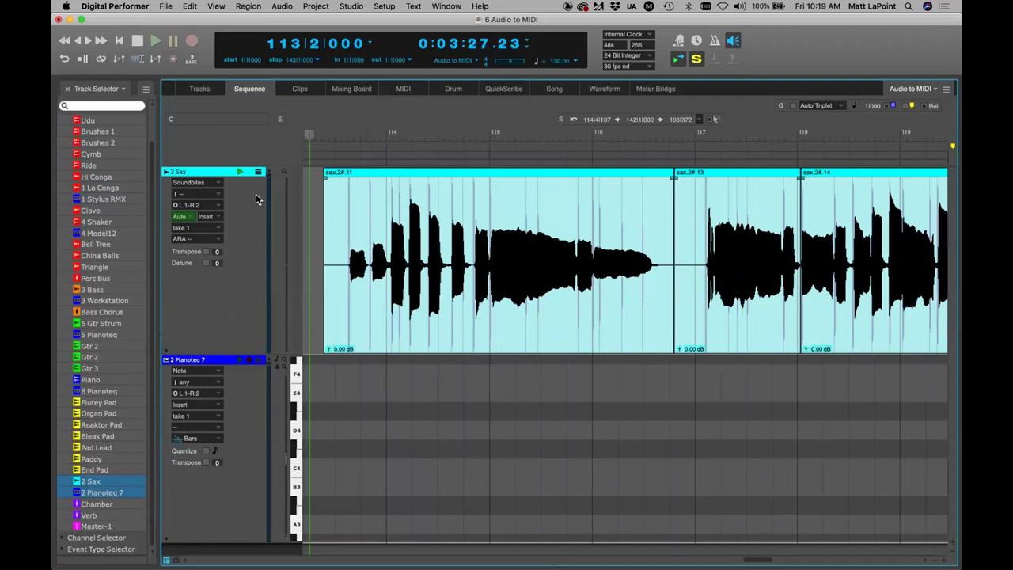
pyautogui.press('space')
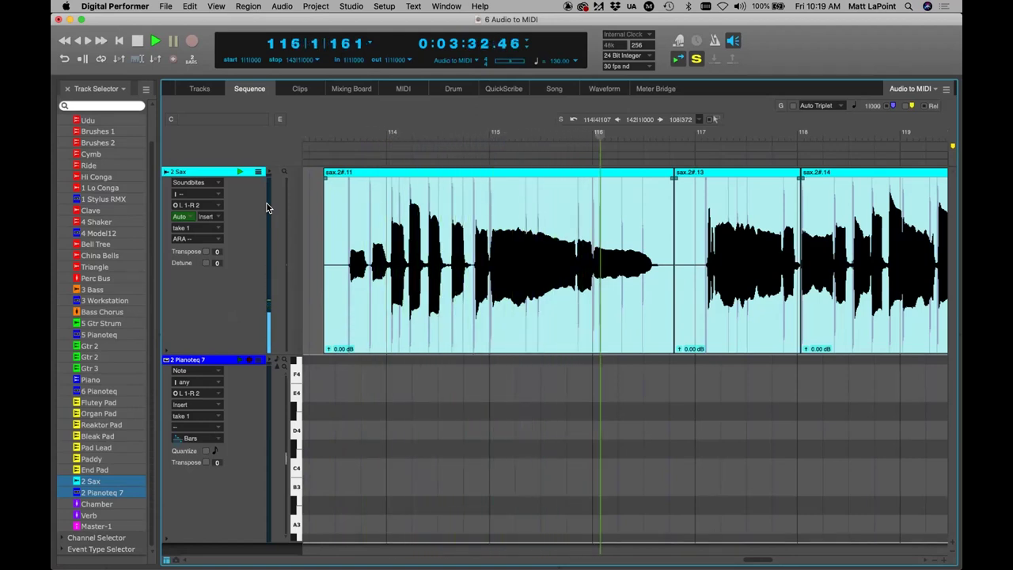
pyautogui.press('space')
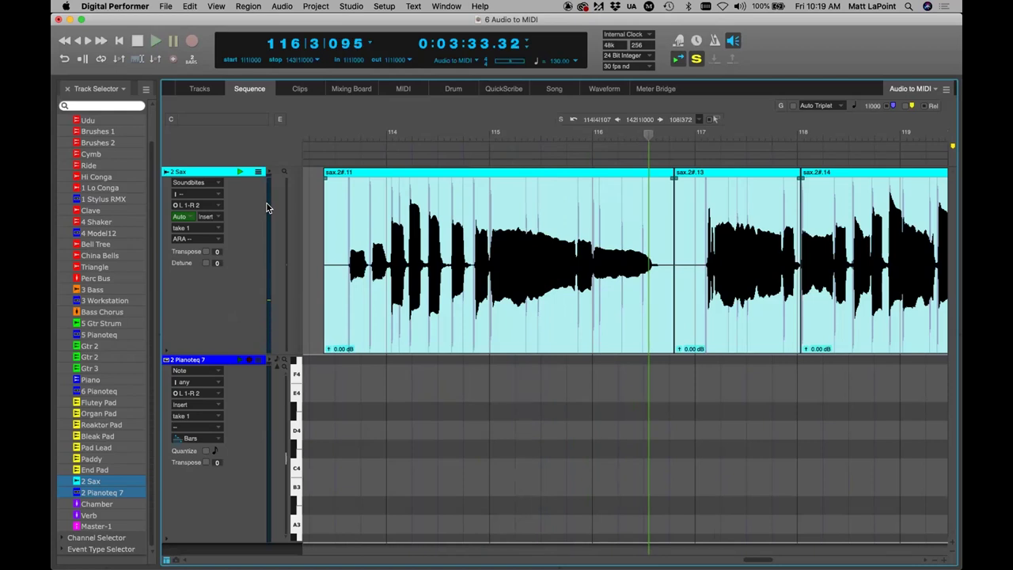
# Step: Convert the sax.2#.11 soundbite to MIDI with PureDSP using the clipboard as target, and paste the notes into the 2 Pianoteq 7 track
pyautogui.moveTo(230, 351); pyautogui.dragTo(236, 286)
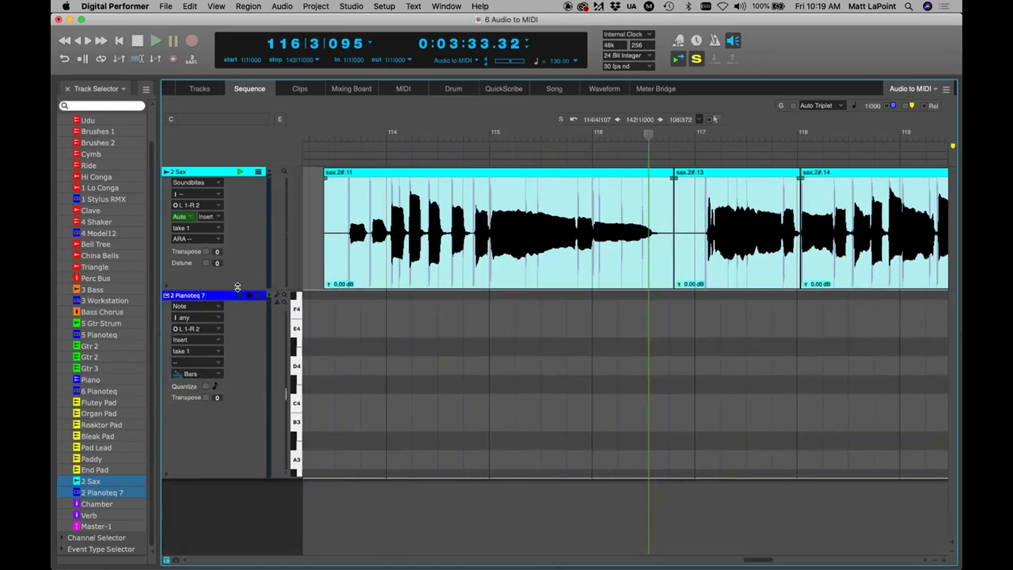
pyautogui.click(441, 230)
pyautogui.click(190, 7)
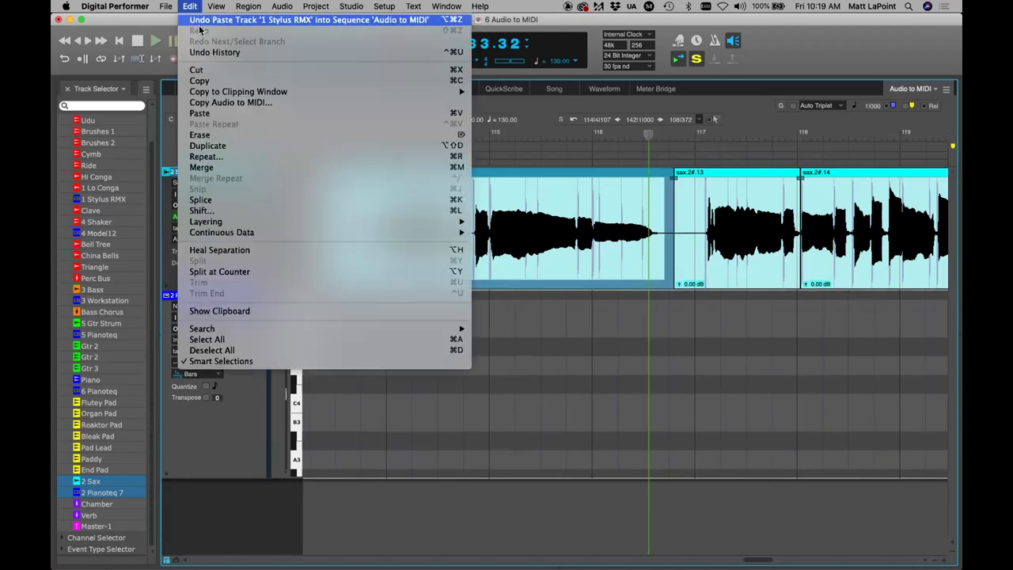
pyautogui.click(325, 232)
pyautogui.click(353, 219)
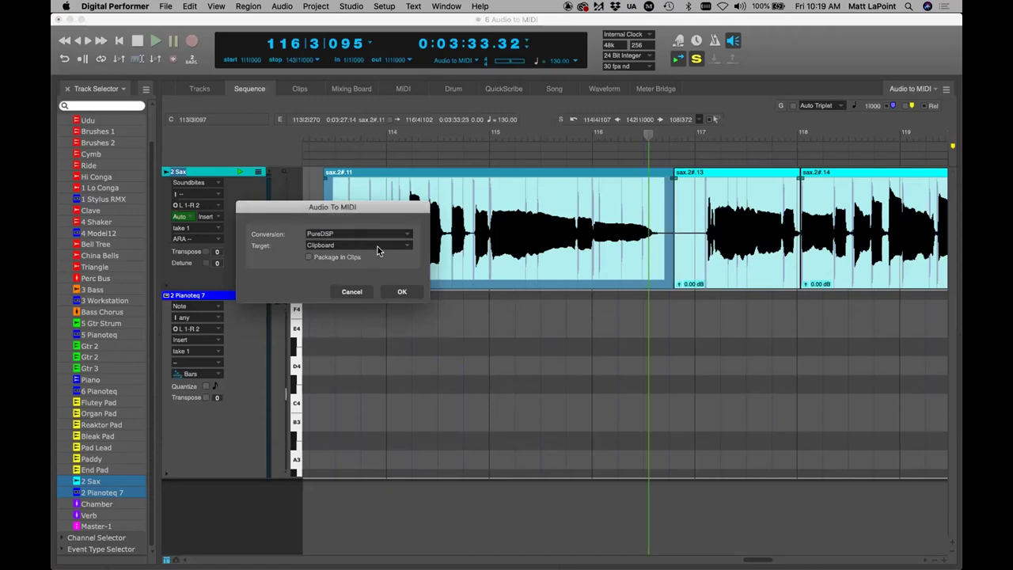
pyautogui.click(403, 292)
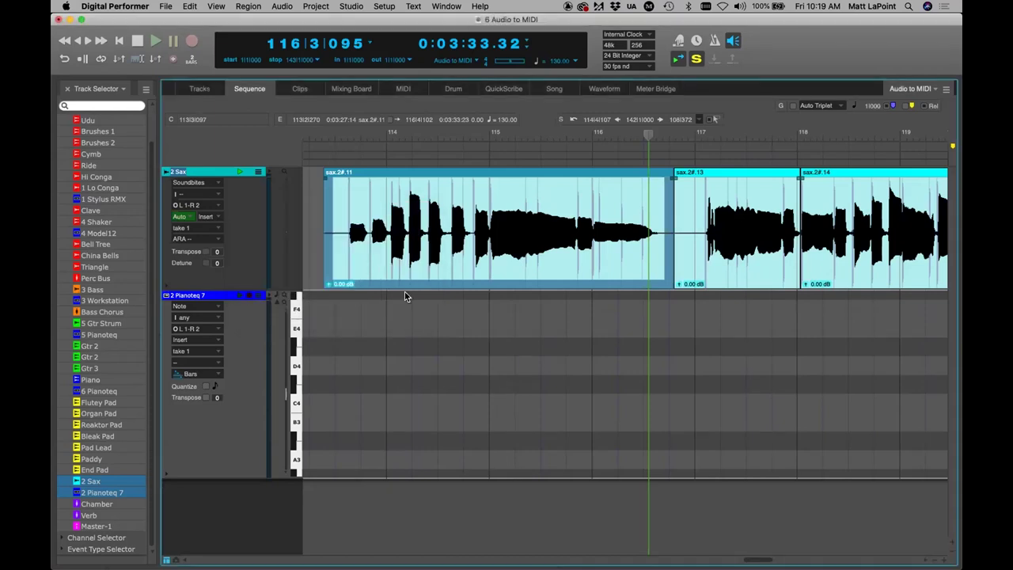
pyautogui.click(190, 299)
pyautogui.press('super+v')
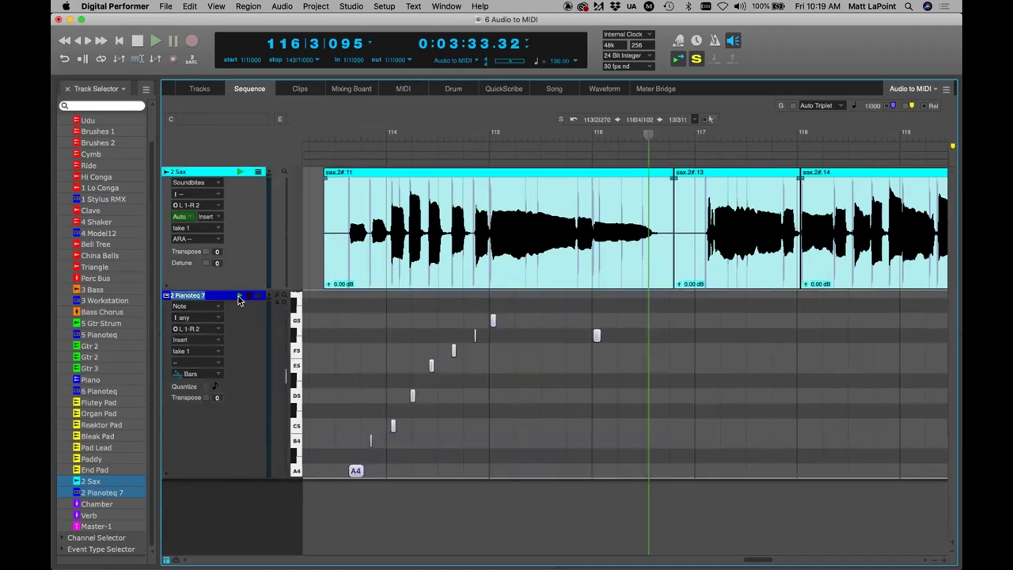
# Step: Enable playback of the 2 Pianoteq 7 track and audition its notes together with the sax phrase from just before the phrase starts
pyautogui.click(315, 132)
pyautogui.press('space')
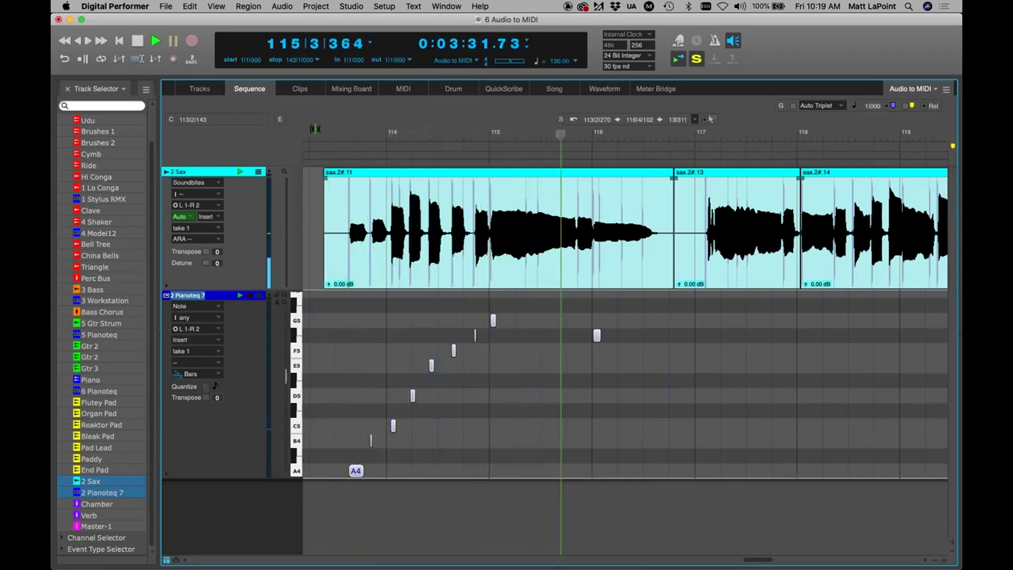
pyautogui.press('space')
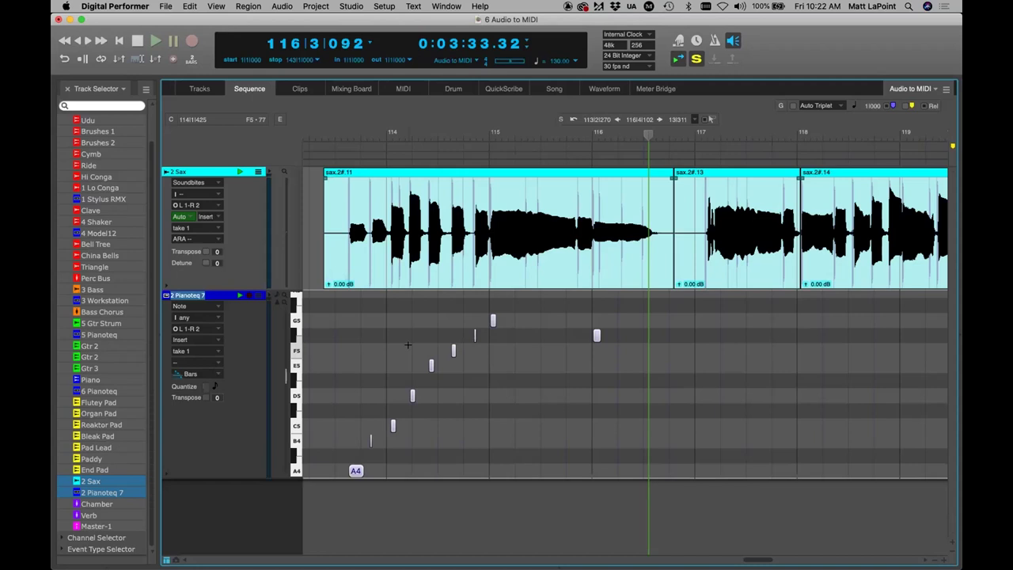
pyautogui.press('[')
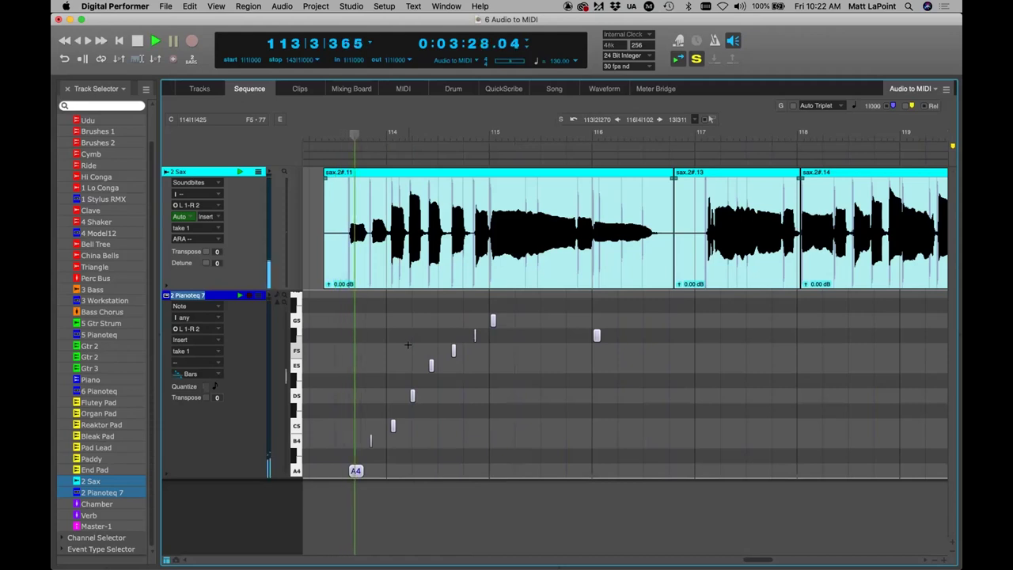
pyautogui.press('space')
# Step: Scale the on velocities of all the converted 2 Pianoteq 7 notes to 70% of their current value and audition the phrase again
pyautogui.press('super+a')
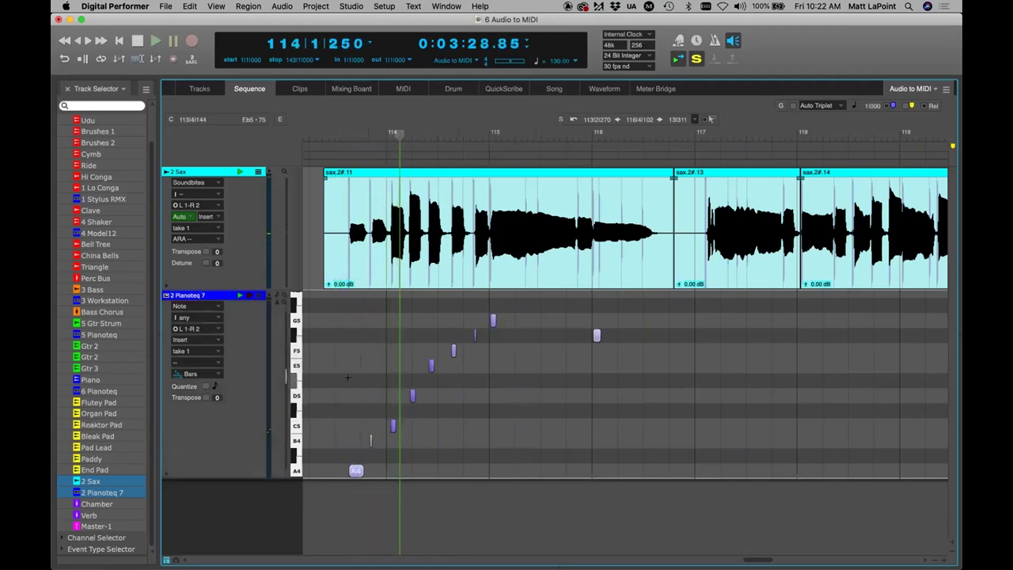
pyautogui.click(623, 331)
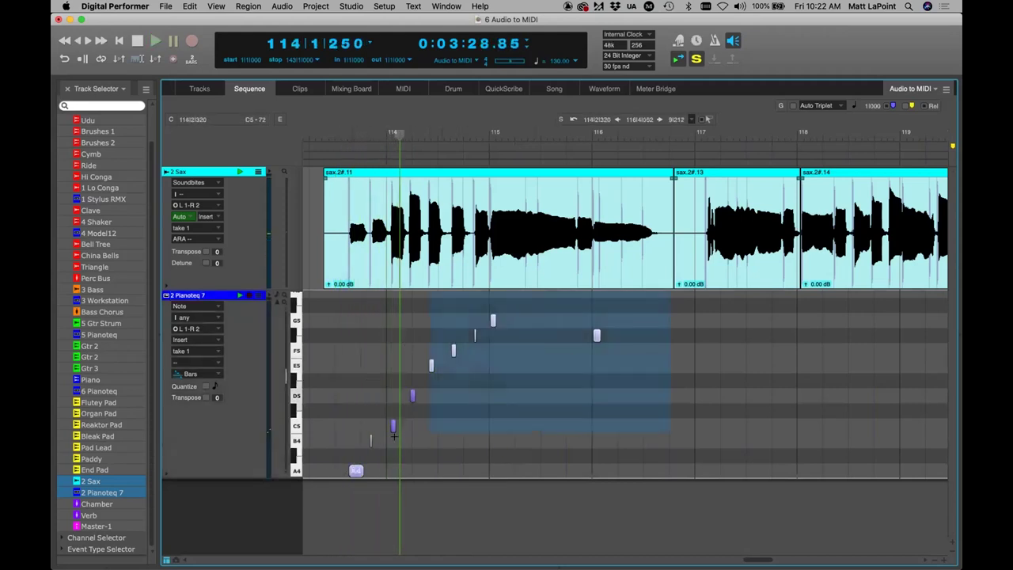
pyautogui.scroll(-1, 507, 380)
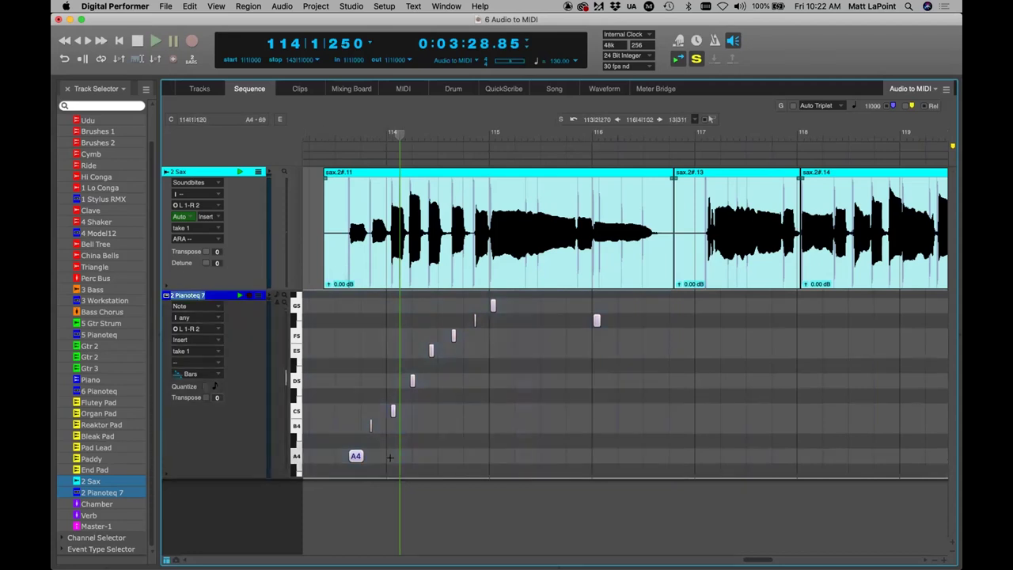
pyautogui.hotkey('alt', '1')
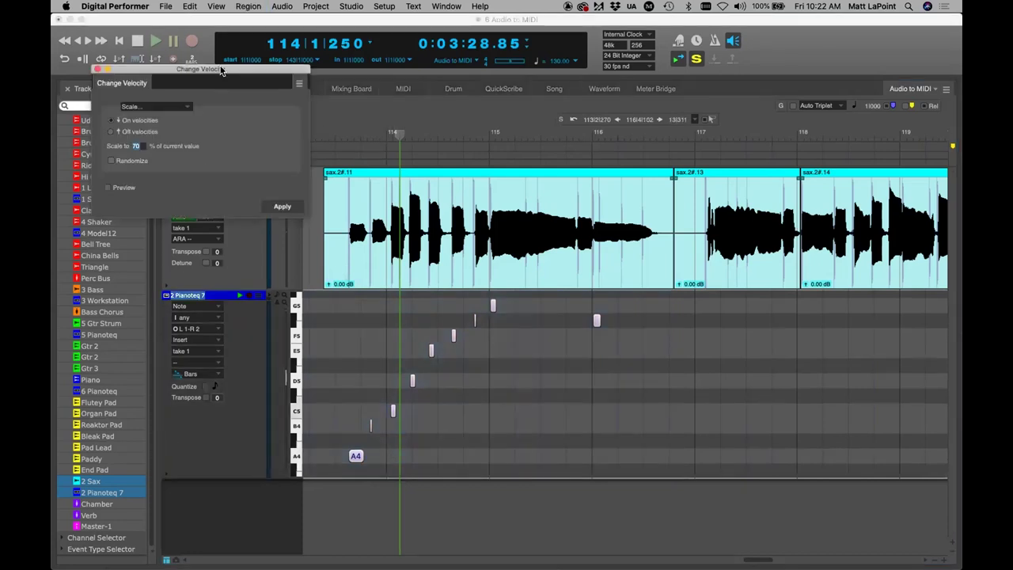
pyautogui.moveTo(222, 71); pyautogui.dragTo(293, 152)
pyautogui.click(294, 149)
pyautogui.click(314, 131)
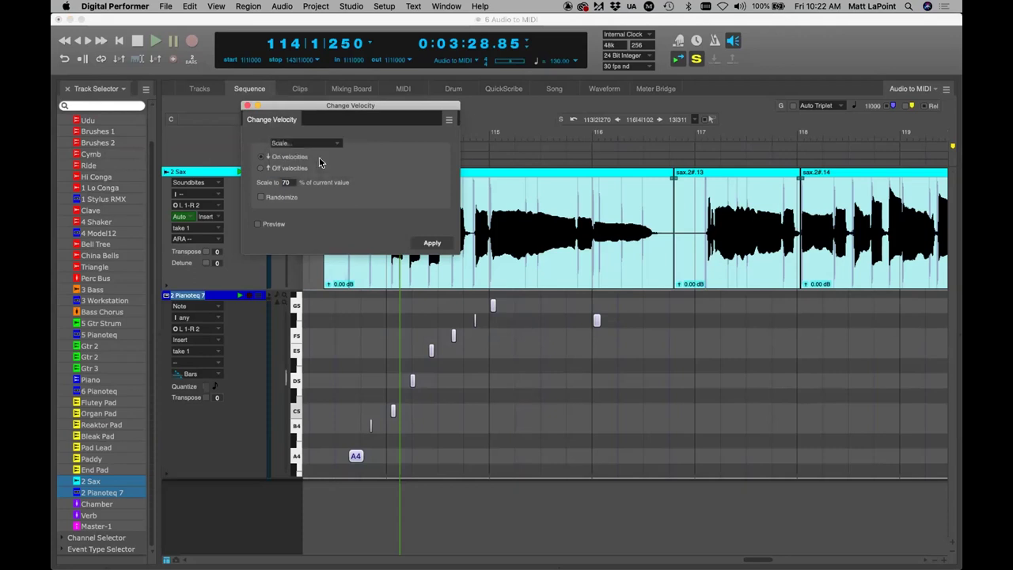
pyautogui.press('Return')
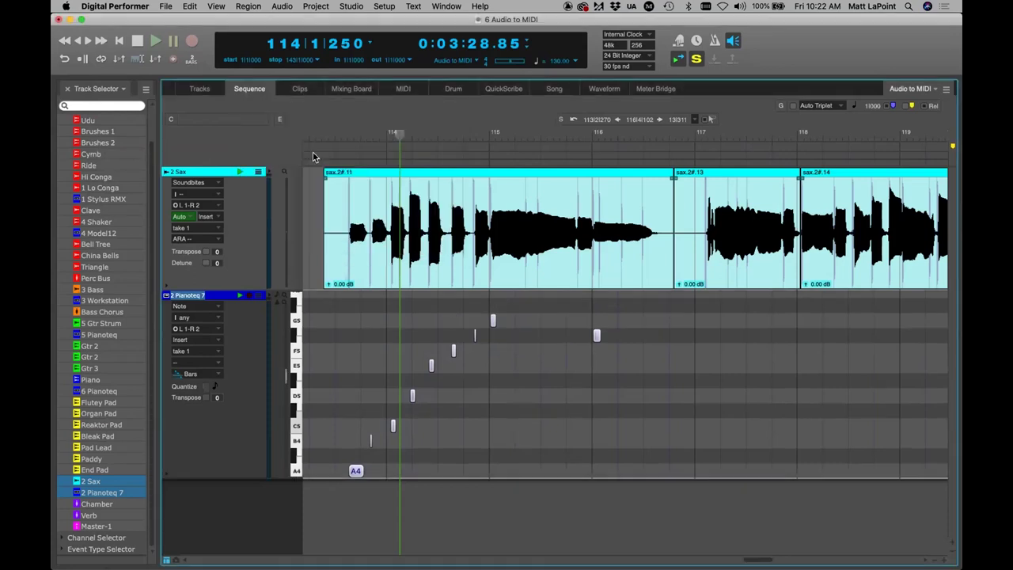
pyautogui.press('space')
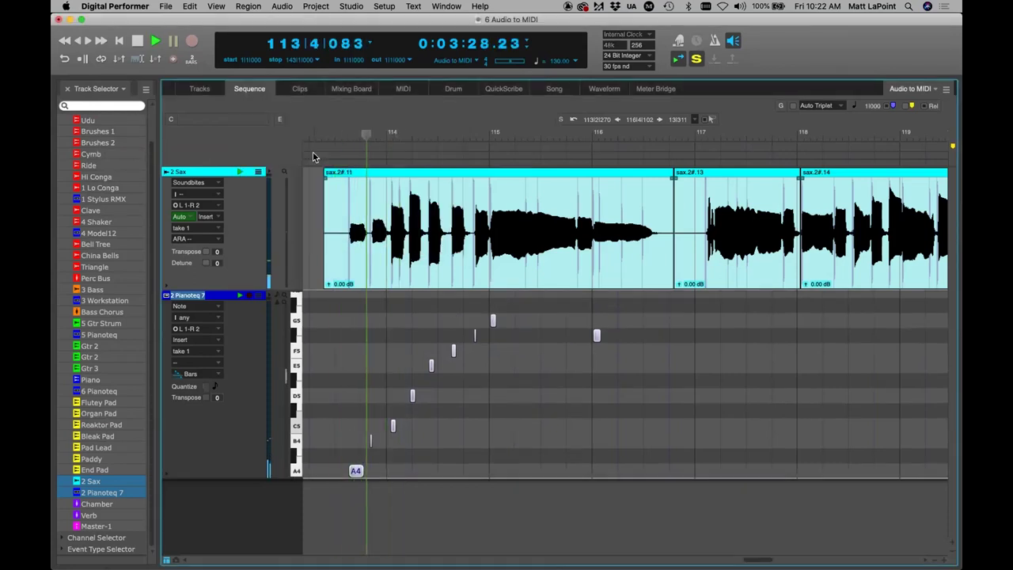
pyautogui.press('space')
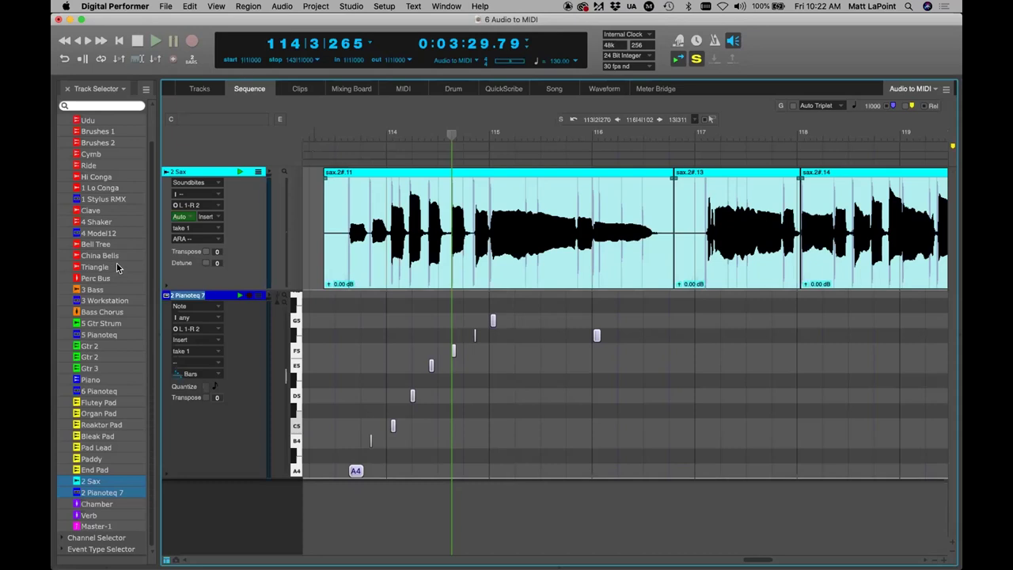
# Step: Display only the 3 Bass track in the Sequence editor, enable its playback and move the playback position to measure 38
pyautogui.click(111, 292)
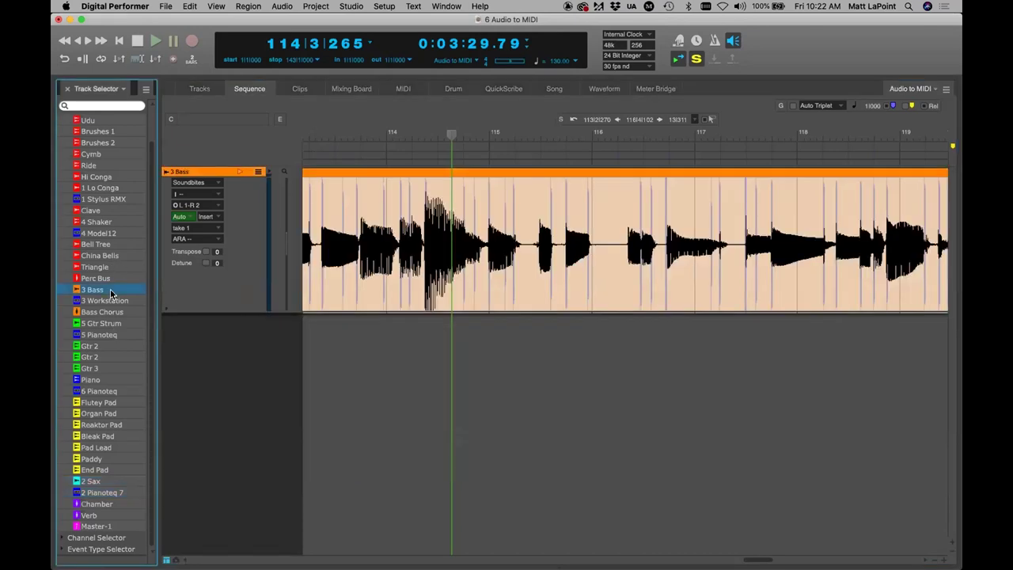
pyautogui.click(240, 175)
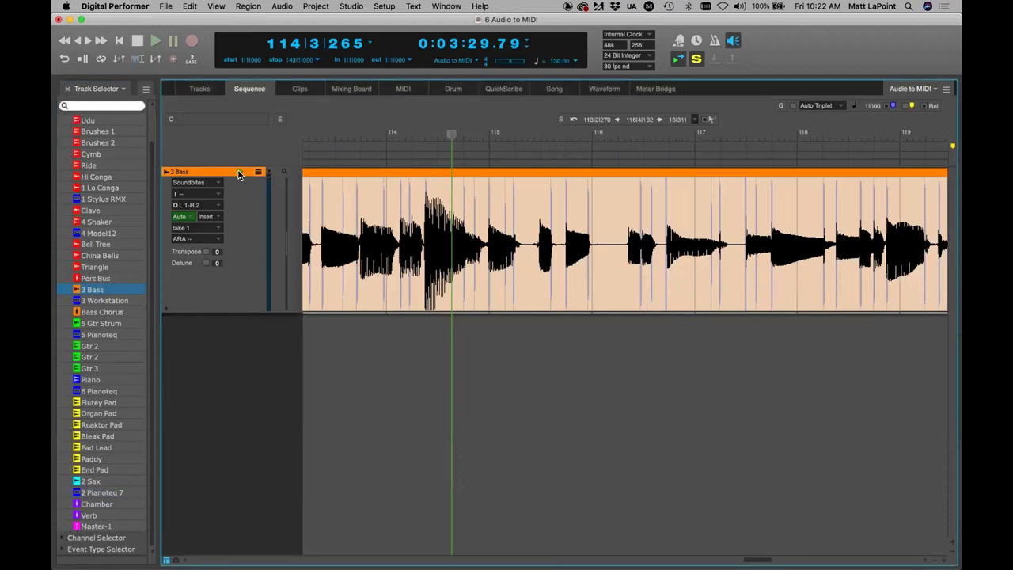
pyautogui.press('KP_Equal')
pyautogui.write('38')
pyautogui.press('Return')
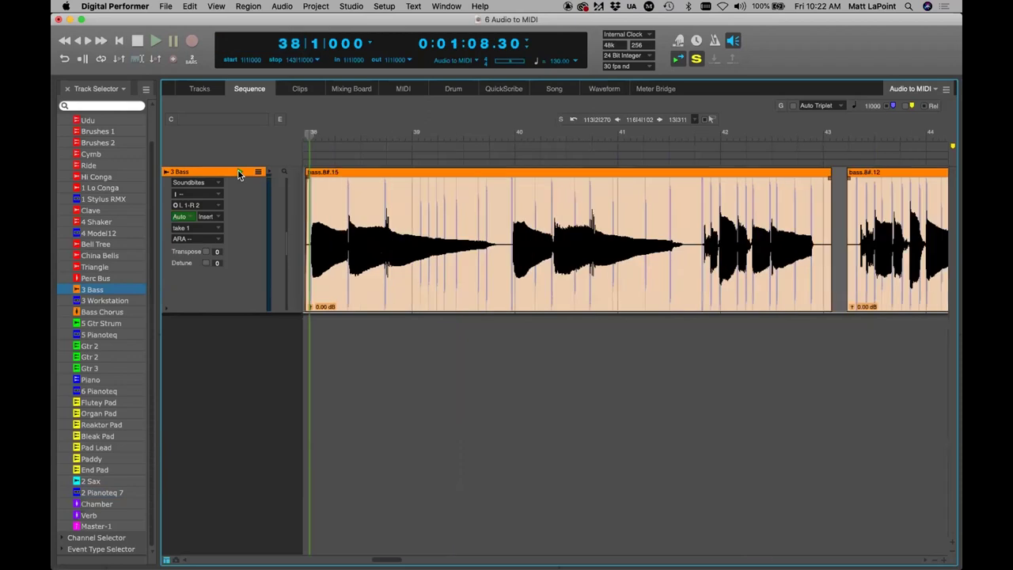
pyautogui.press('super+bracketleft')
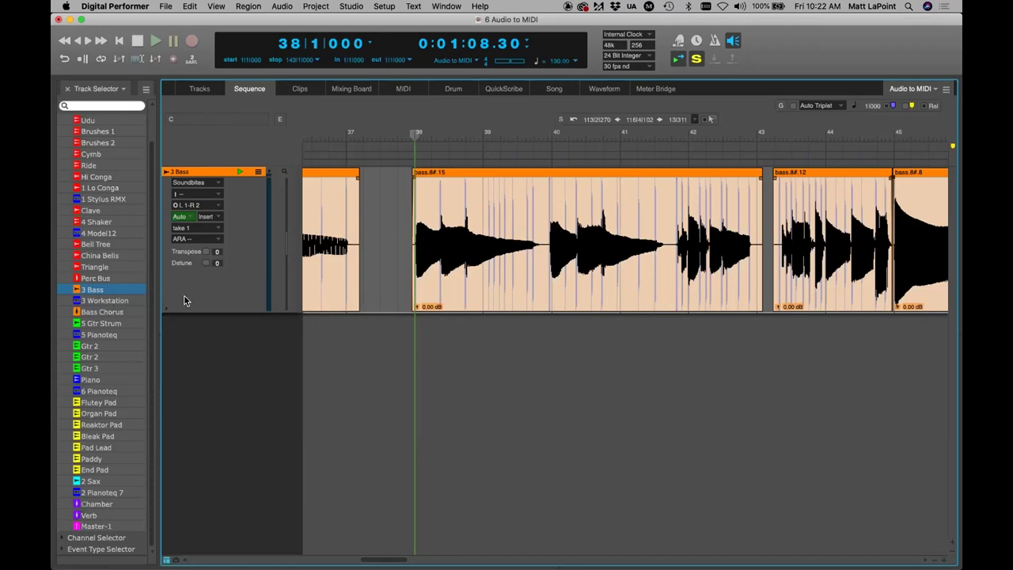
# Step: Audition the bass phrase soloed, replay it from 37|2|000 with solo mode off, and re-enable solo mode
pyautogui.press('space')
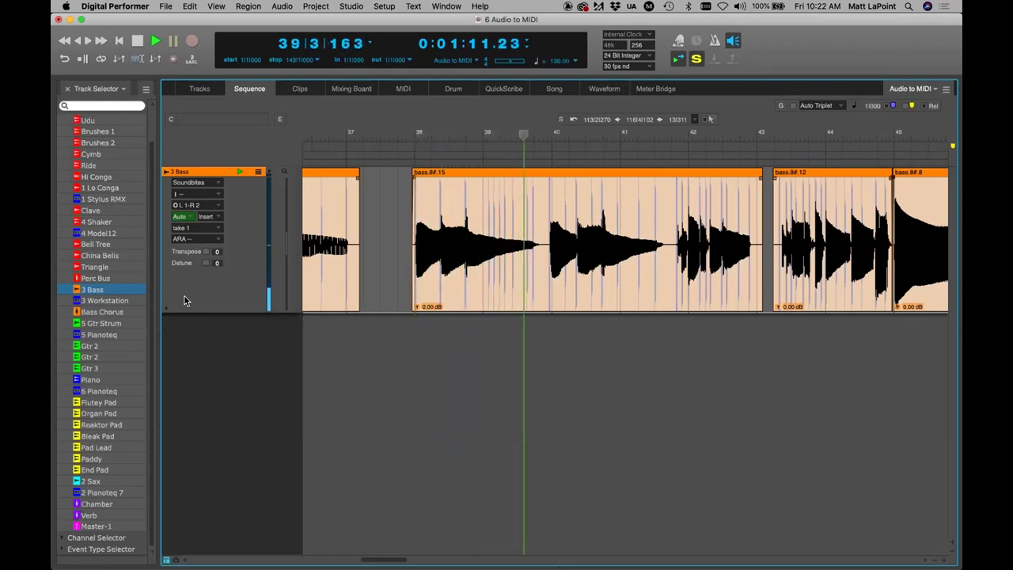
pyautogui.press('[')
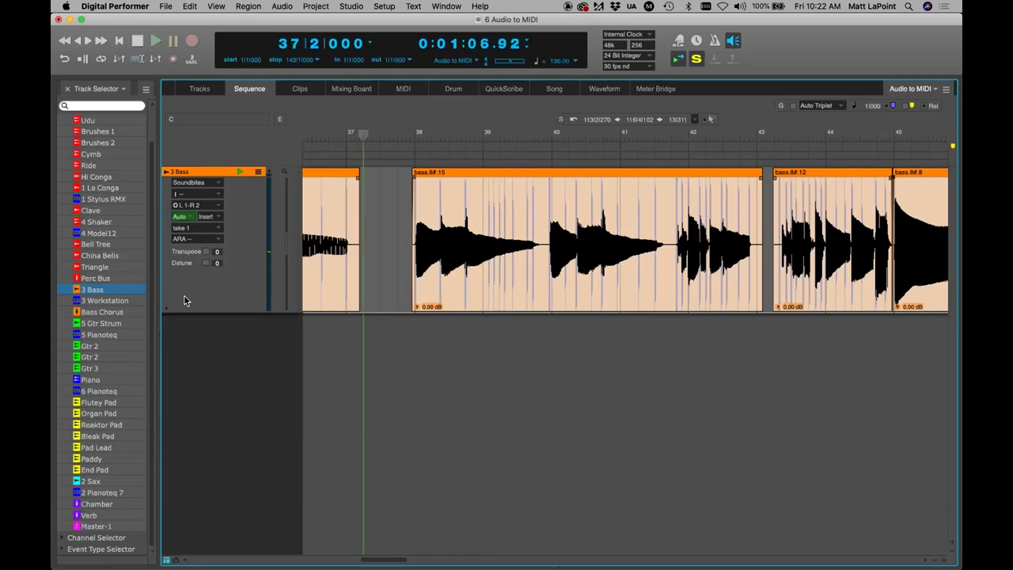
pyautogui.press('space')
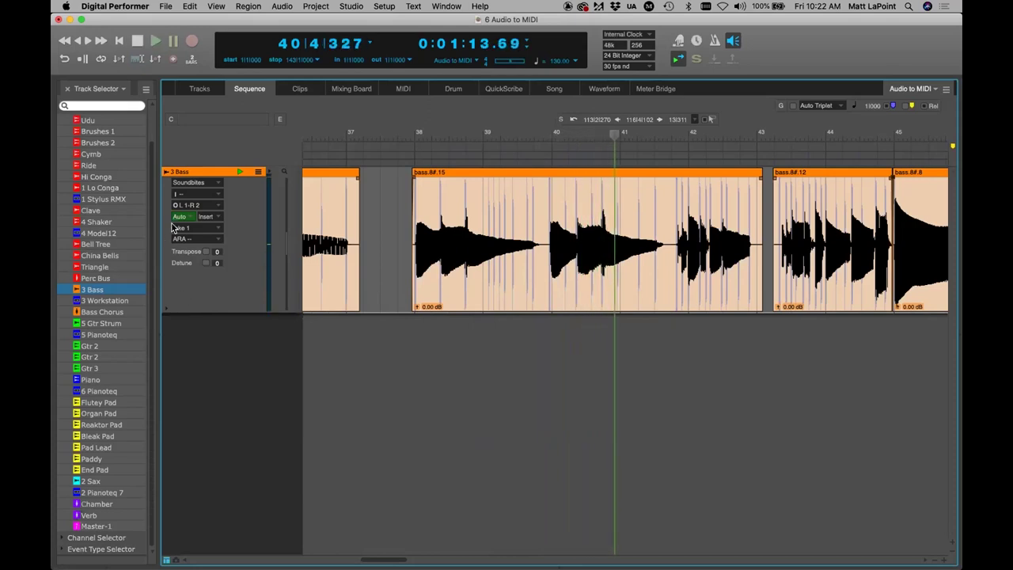
pyautogui.hotkey('shift', 's')
# Step: Copy the bass.8#.15 soundbite as MIDI to the clipboard using Melodyne conversion with the Melodic algorithm
pyautogui.click(464, 208)
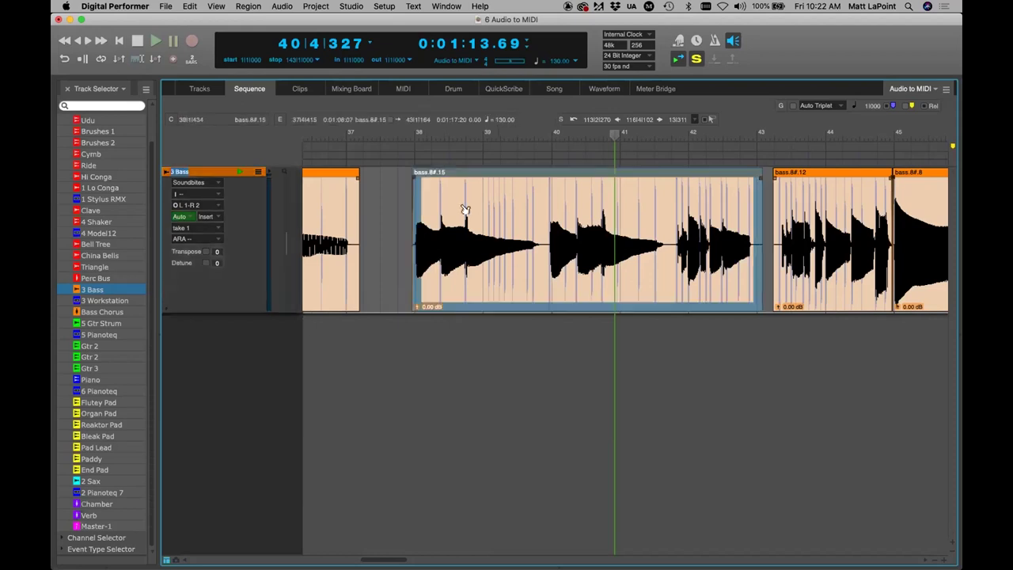
pyautogui.click(190, 6)
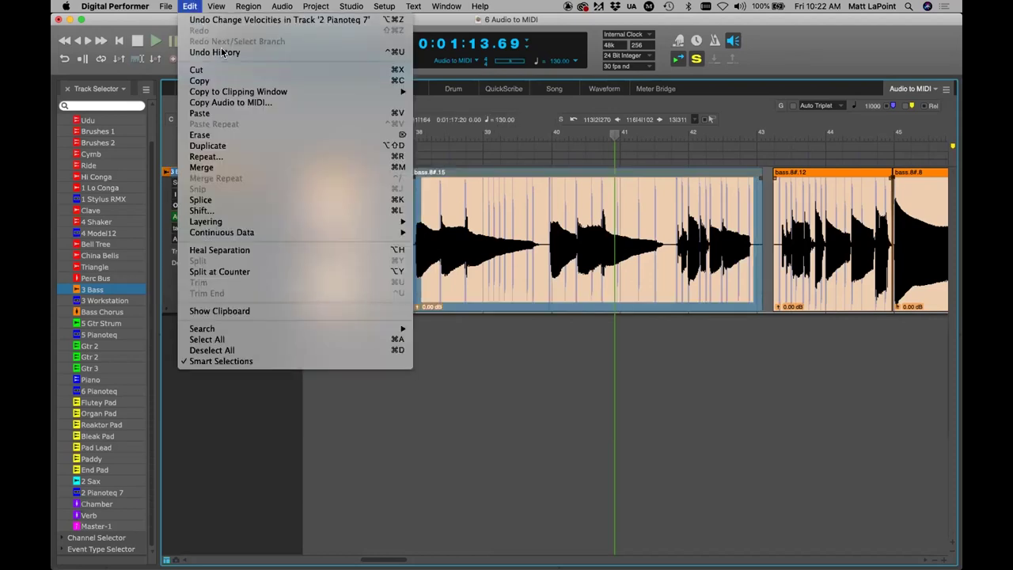
pyautogui.click(230, 102)
pyautogui.click(393, 232)
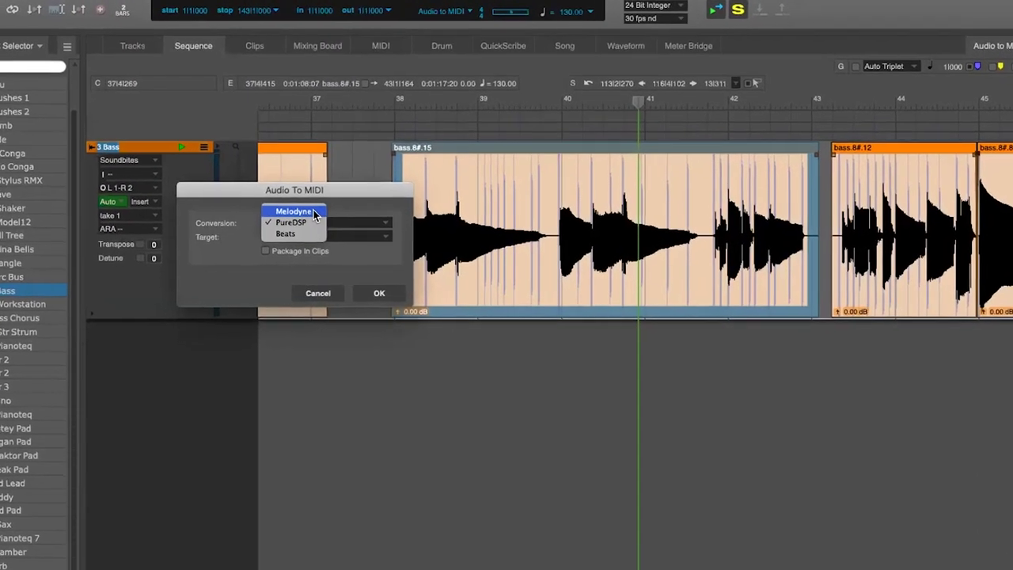
pyautogui.click(348, 223)
pyautogui.moveTo(333, 180); pyautogui.dragTo(525, 148)
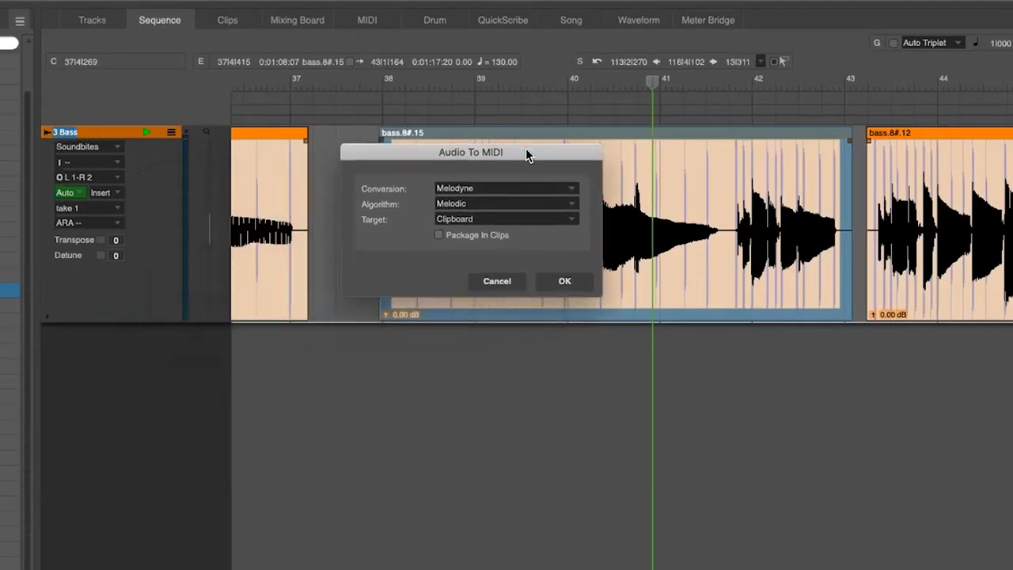
pyautogui.click(511, 204)
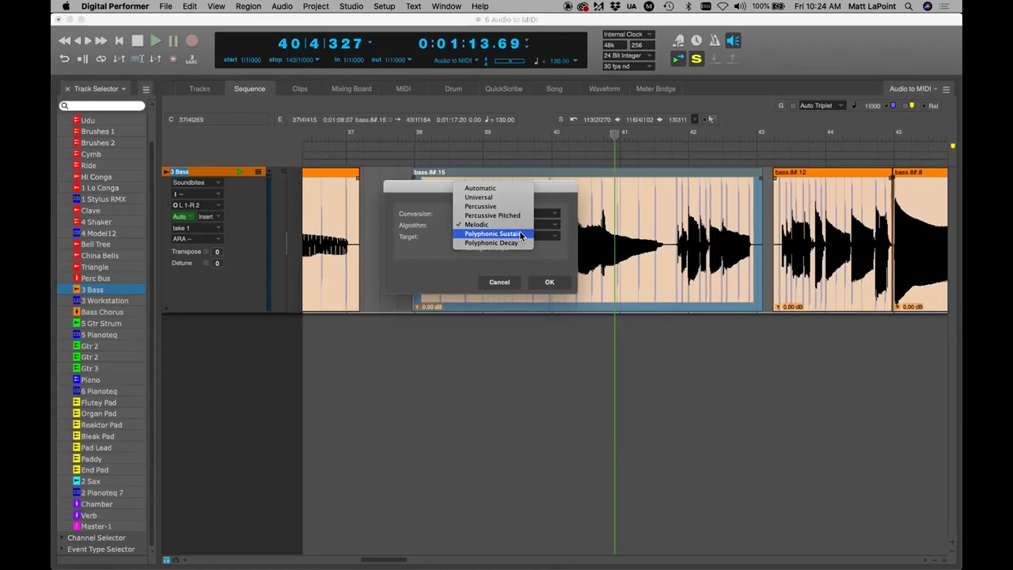
pyautogui.click(511, 225)
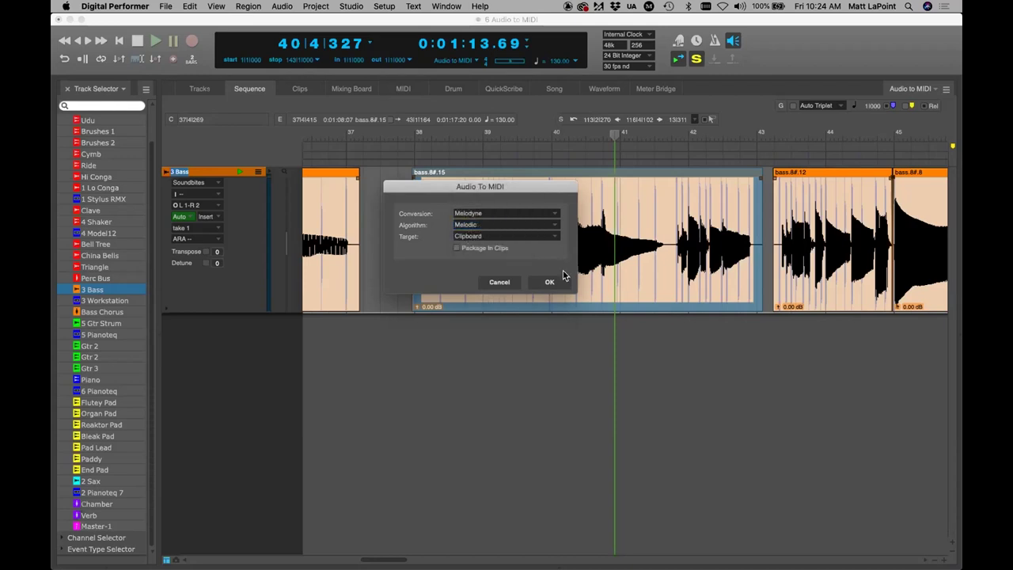
pyautogui.click(551, 283)
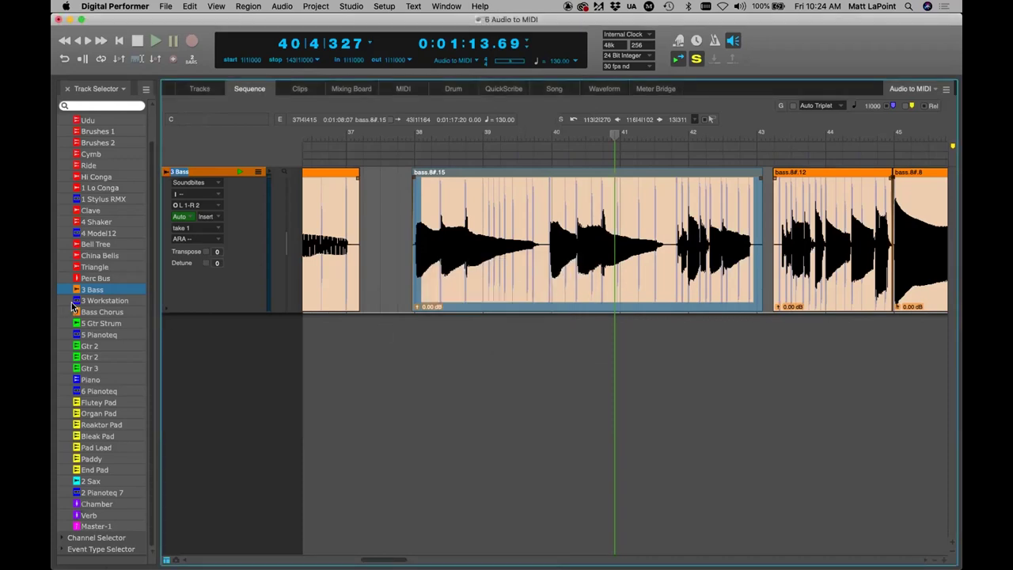
# Step: Show the 3 Workstation track alongside 3 Bass and paste the converted bass notes into it
pyautogui.keyDown('shift'); pyautogui.click(104, 301); pyautogui.keyUp('shift')
pyautogui.click(202, 318)
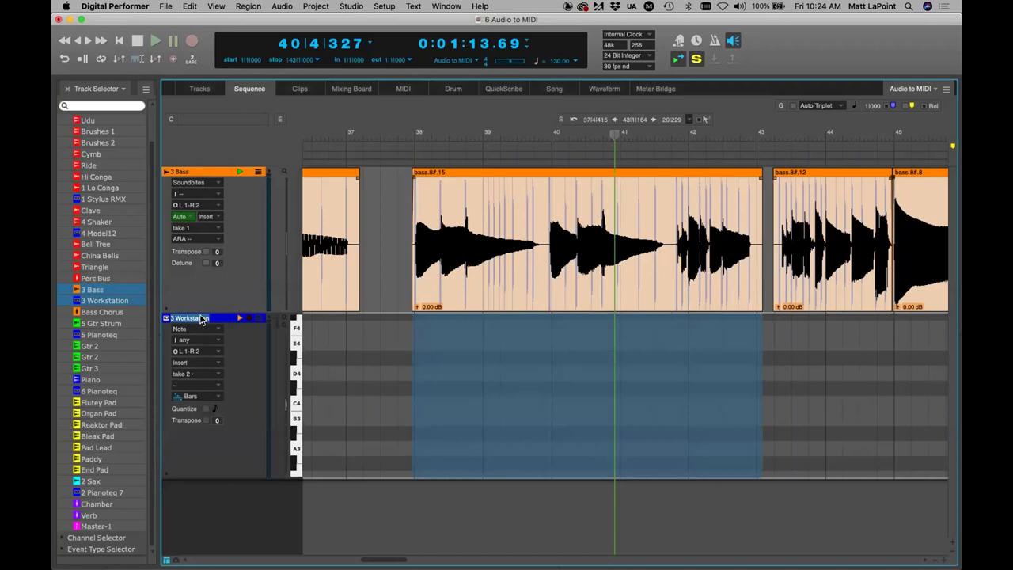
pyautogui.press('super+v')
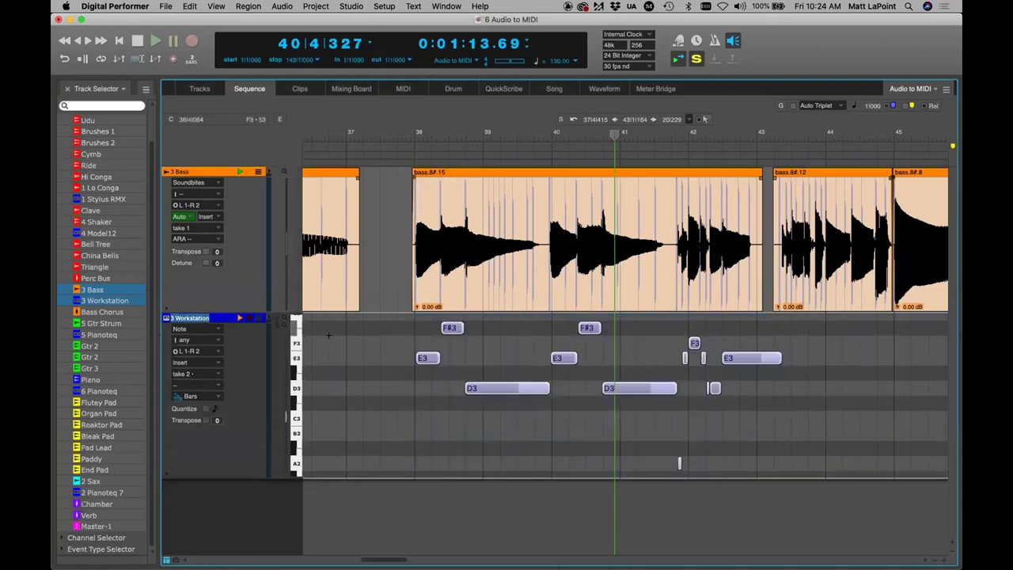
# Step: Move the playback position to 37|3|397, enable playback of the 3 Workstation track, and audition its notes with the bass phrase
pyautogui.click(395, 131)
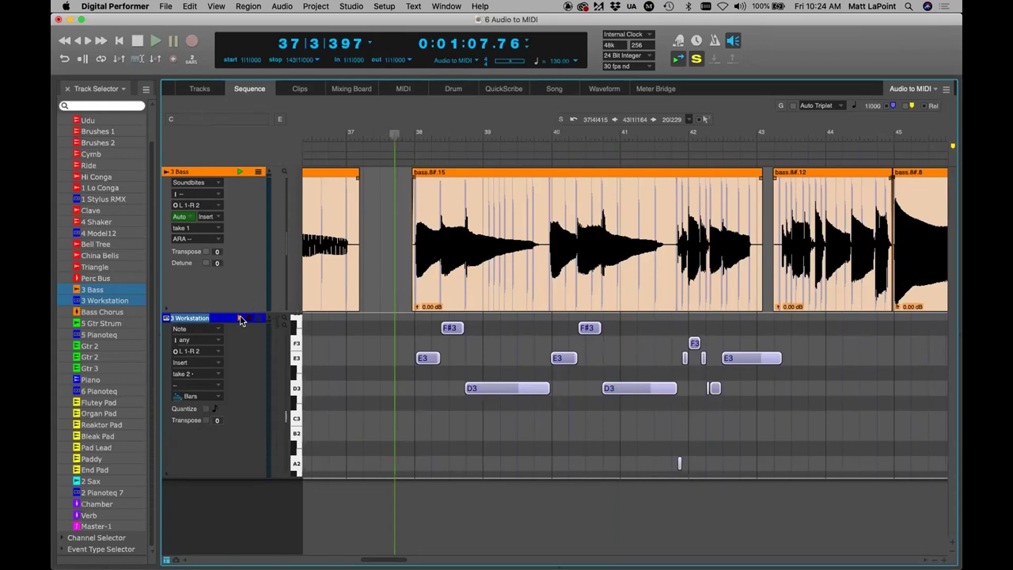
pyautogui.press('space')
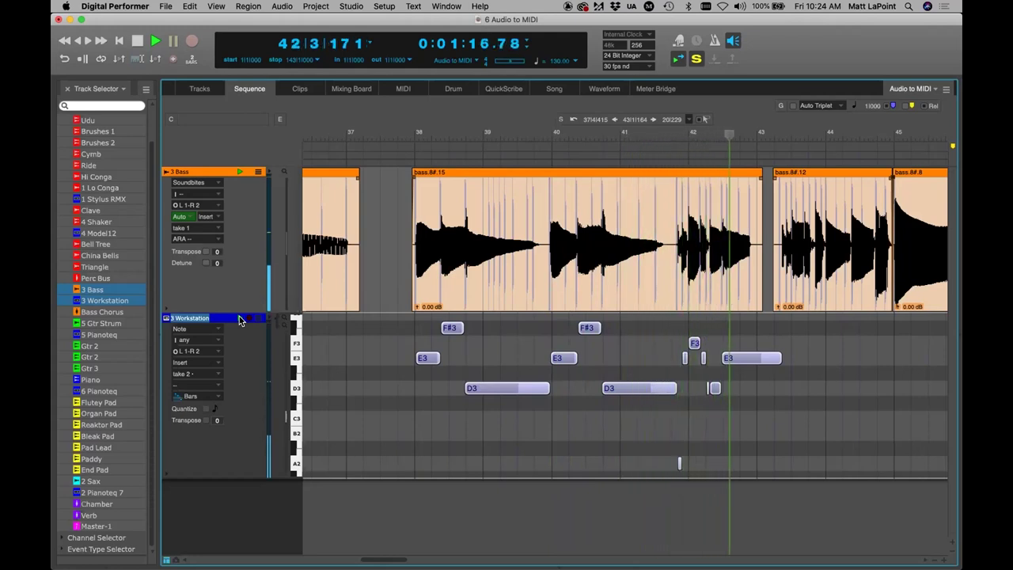
pyautogui.press('space')
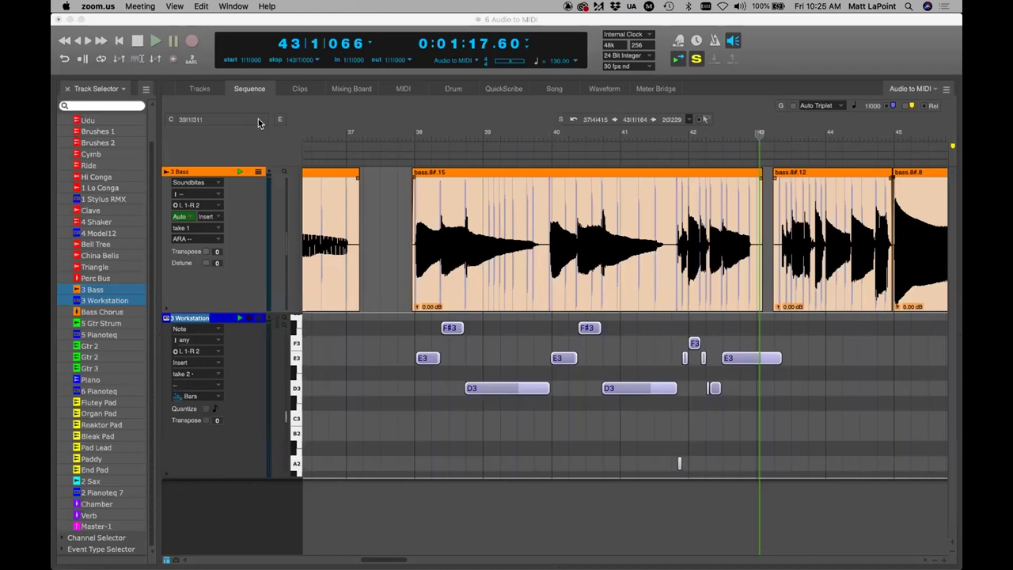
# Step: Transpose the selected 3 Workstation notes diatonically up 2 scale degrees in D Major
pyautogui.click(374, 309)
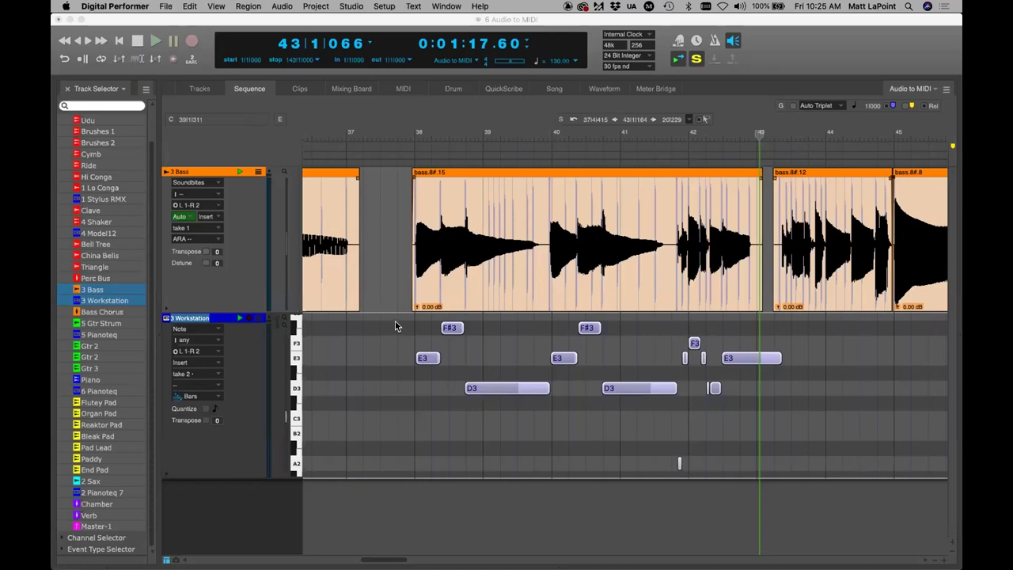
pyautogui.moveTo(393, 321); pyautogui.dragTo(761, 461)
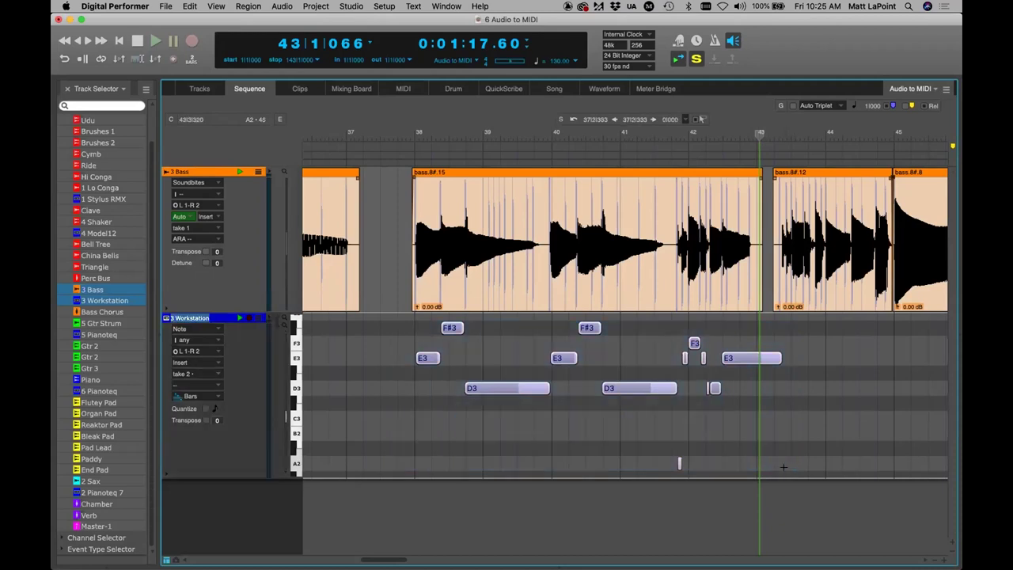
pyautogui.click(248, 6)
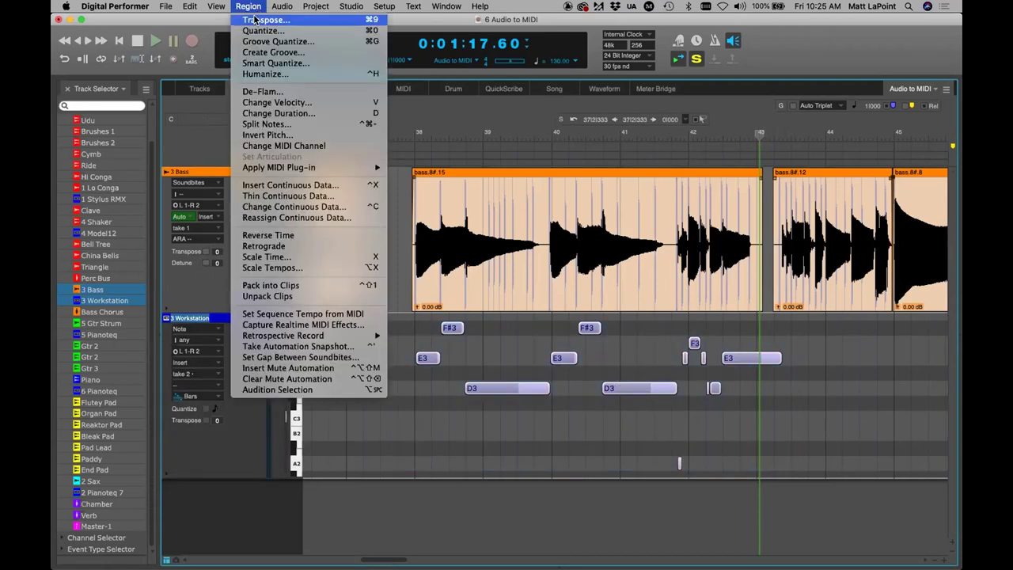
pyautogui.click(274, 20)
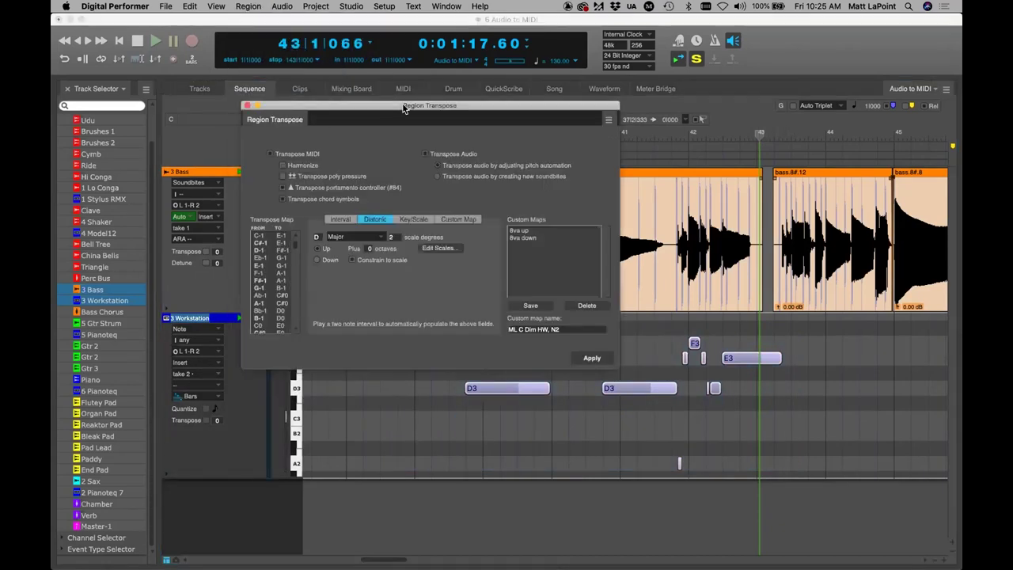
pyautogui.moveTo(403, 108); pyautogui.dragTo(306, 119)
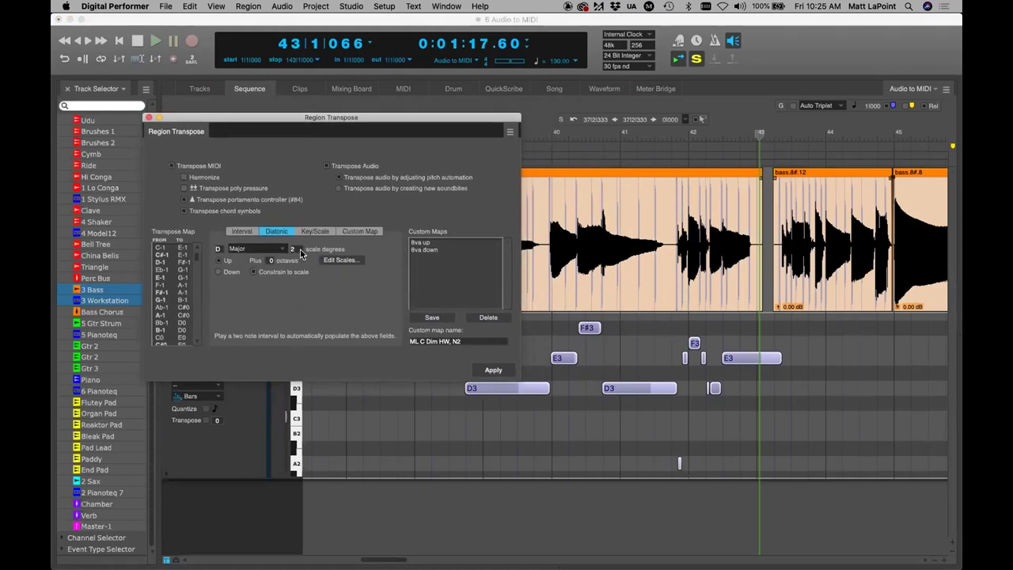
pyautogui.click(493, 369)
# Step: Audition the transposed notes with the bass from just before bar 38, deselect them, and replay with solo mode off
pyautogui.click(405, 131)
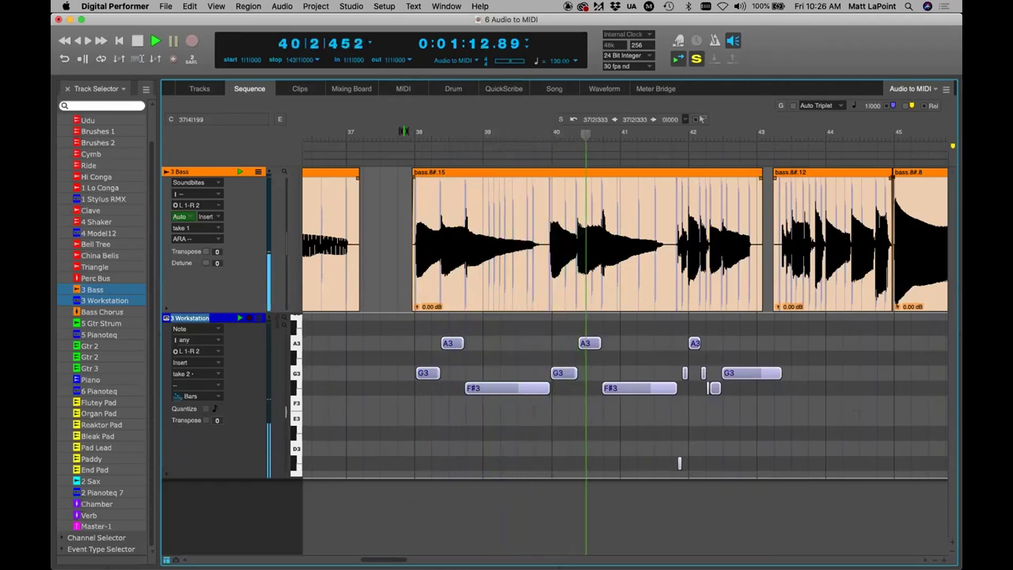
pyautogui.press('super+a')
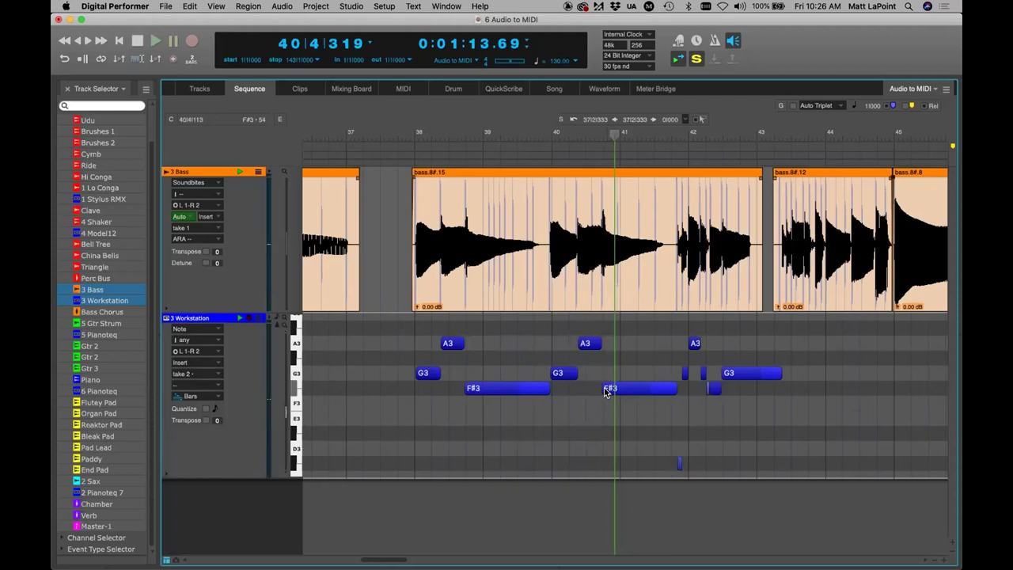
pyautogui.click(405, 133)
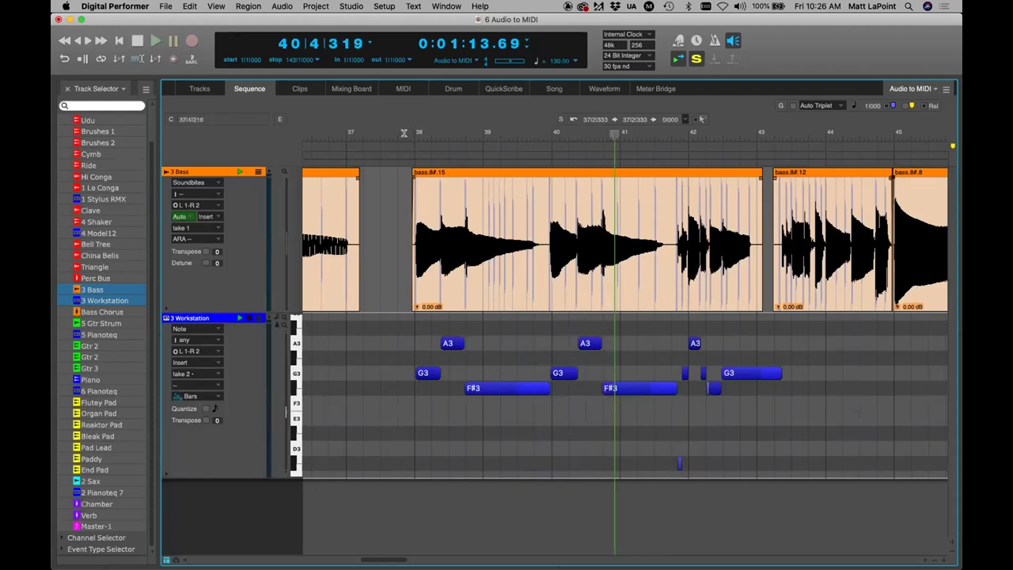
pyautogui.press('space')
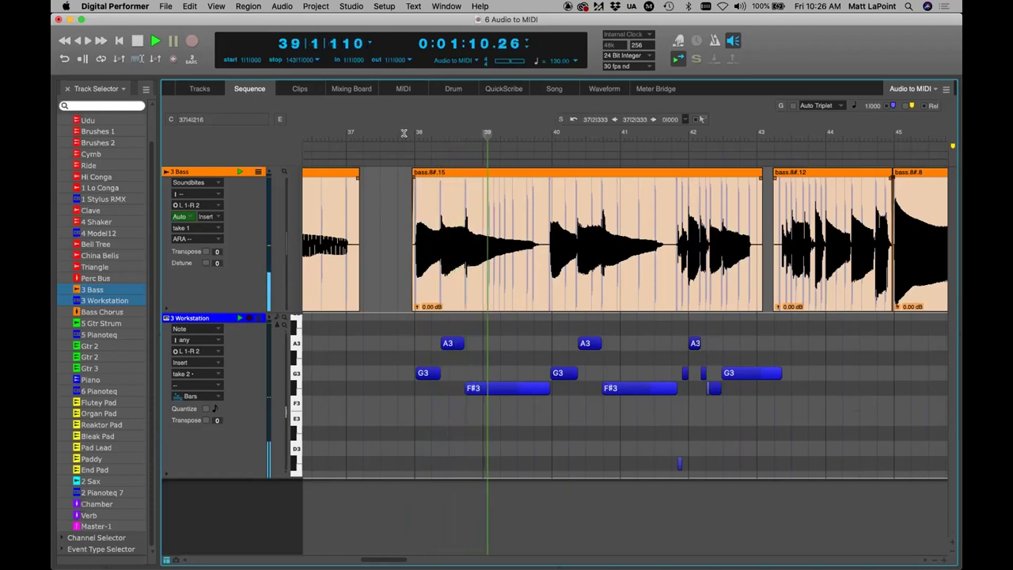
# Step: Lower the long 3 Workstation note between bars 40 and 42 to F3 and audition the phrase
pyautogui.moveTo(617, 388)
pyautogui.mouseDown()
pyautogui.moveTo(625, 398)
pyautogui.moveTo(627, 383)
pyautogui.mouseUp()
pyautogui.press('space')
pyautogui.press('space')
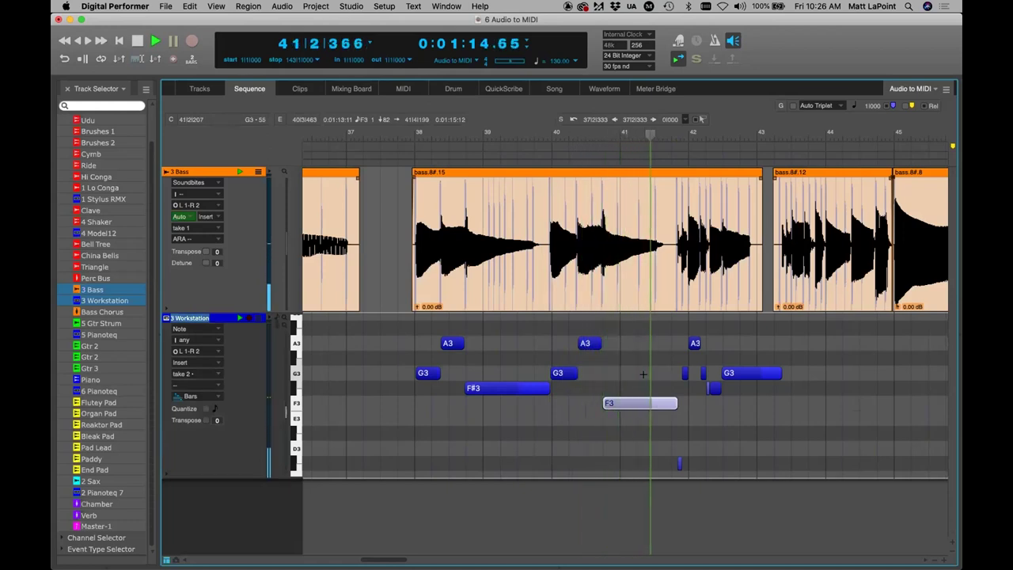
pyautogui.press('space')
# Step: Set the edit grid to Fixed, lower the short 3 Workstation note after 42|2 to F3, and audition it
pyautogui.moveTo(714, 388); pyautogui.dragTo(717, 403)
pyautogui.press('super+z')
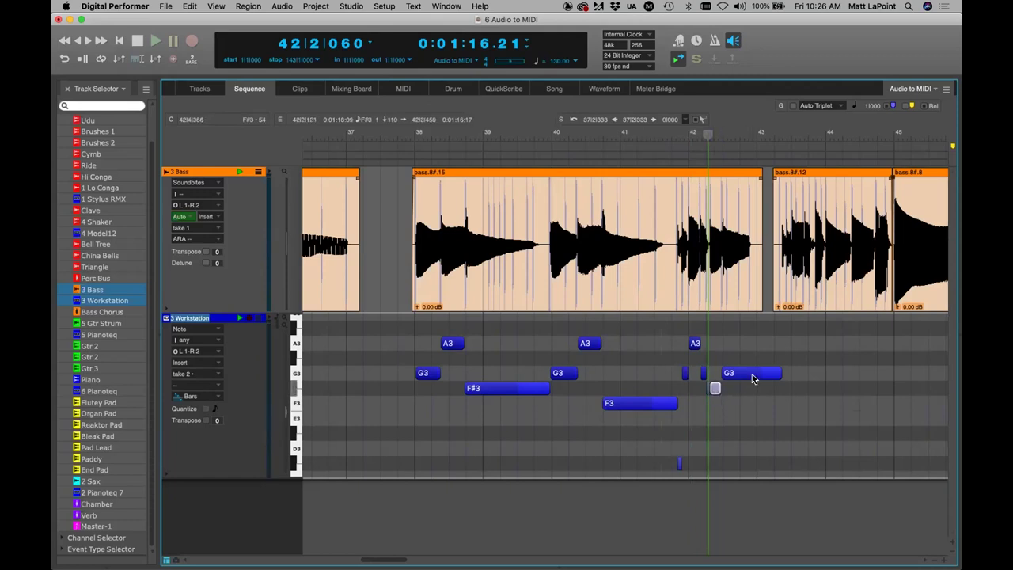
pyautogui.click(811, 106)
pyautogui.click(817, 115)
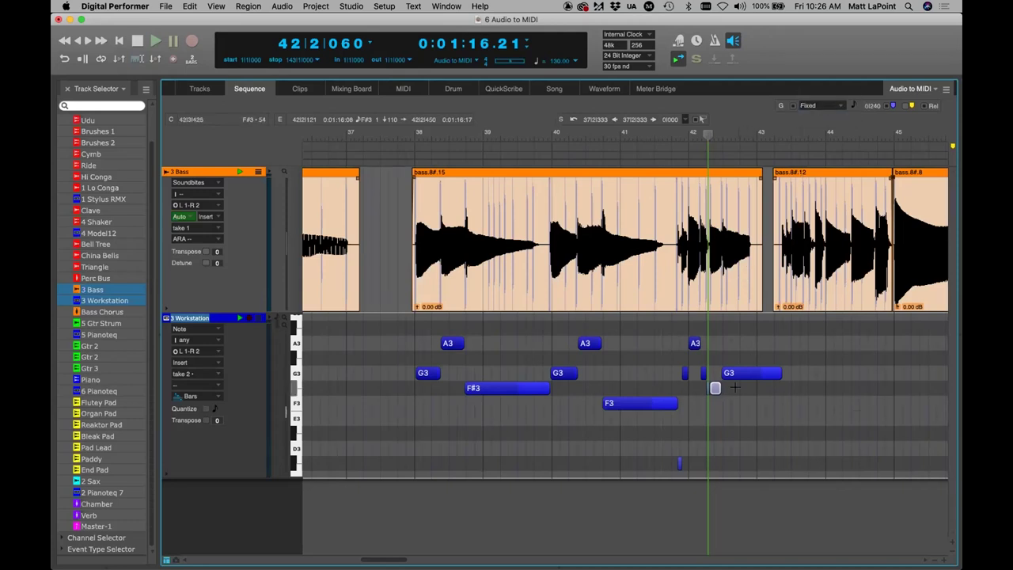
pyautogui.moveTo(717, 389); pyautogui.dragTo(719, 403)
pyautogui.press('space')
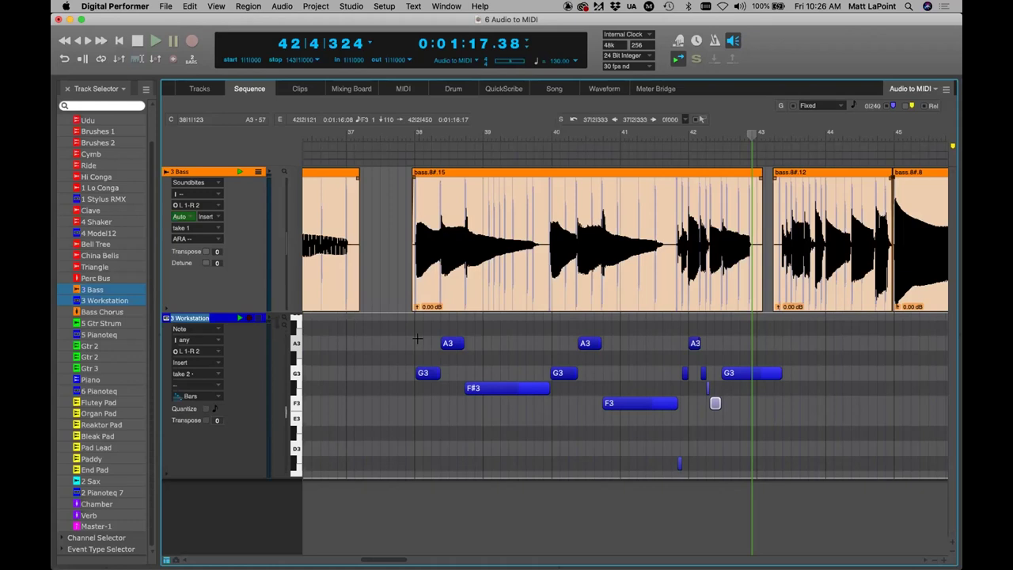
# Step: Add the 4 Shaker track to the sequence editor and move the playback position to 115|1|000
pyautogui.click(199, 88)
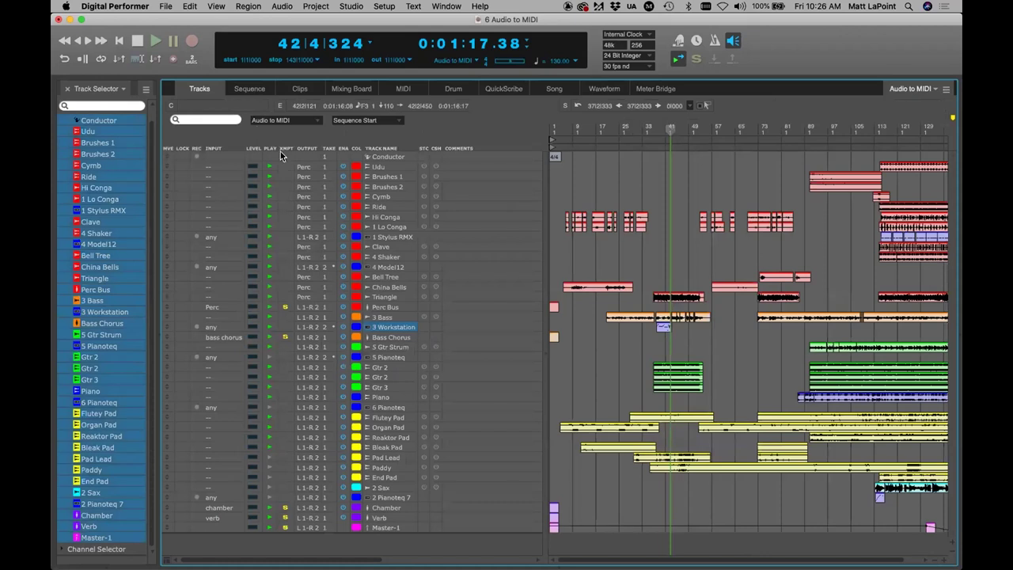
pyautogui.keyDown('super'); pyautogui.click(385, 257); pyautogui.keyUp('super')
pyautogui.hotkey('shift', 's')
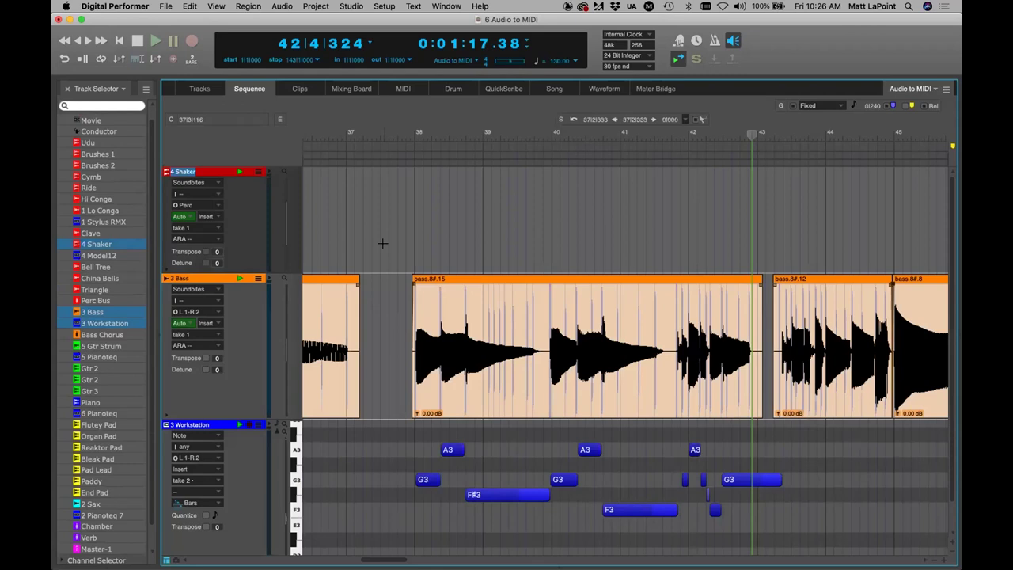
pyautogui.press('KP_Equal')
pyautogui.write('115|1|000')
pyautogui.press('Return')
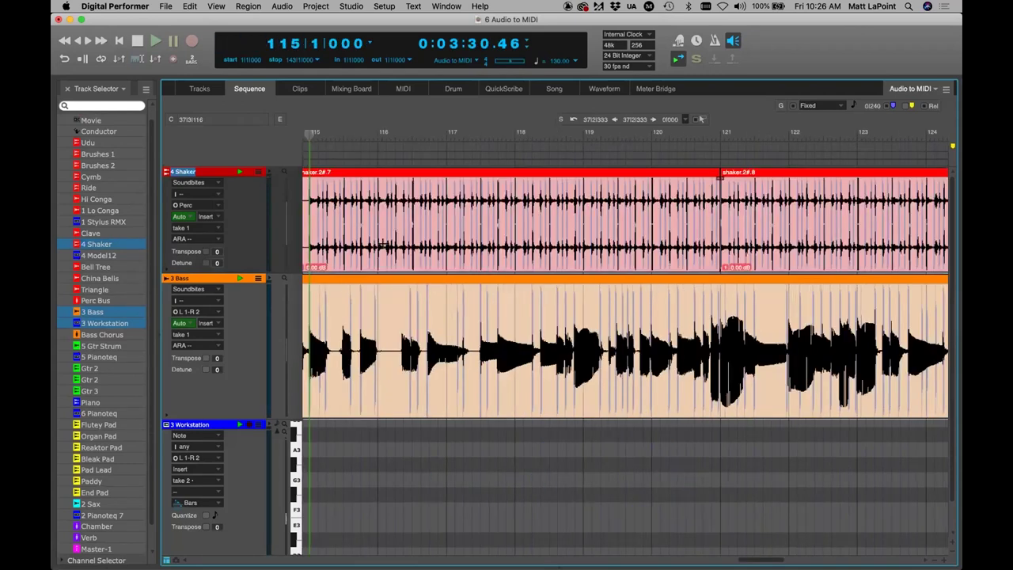
# Step: Show only the 4 Shaker track, solo it, and audition it from 115|1|000
pyautogui.click(104, 246)
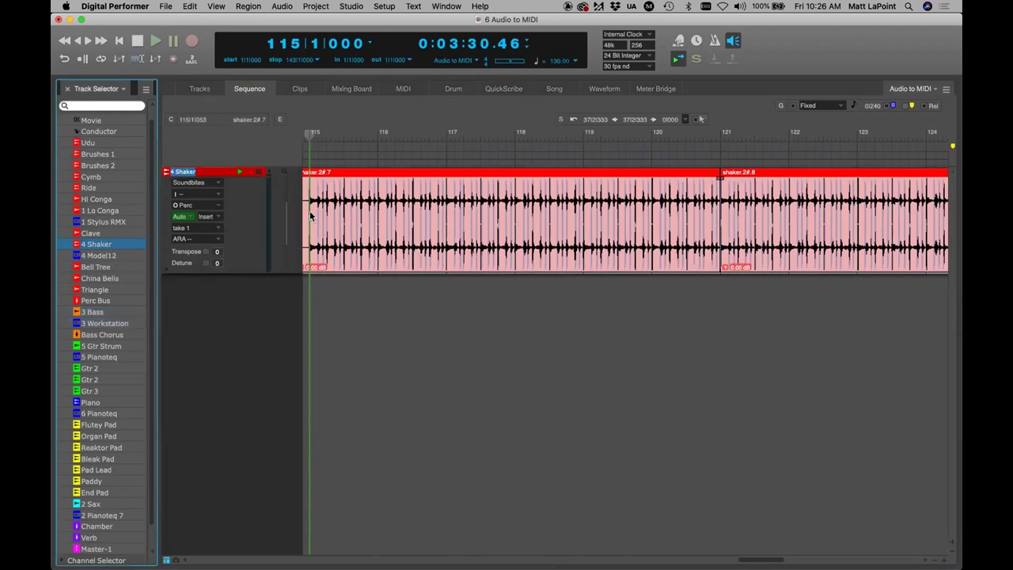
pyautogui.click(349, 323)
pyautogui.press('super+bracketleft')
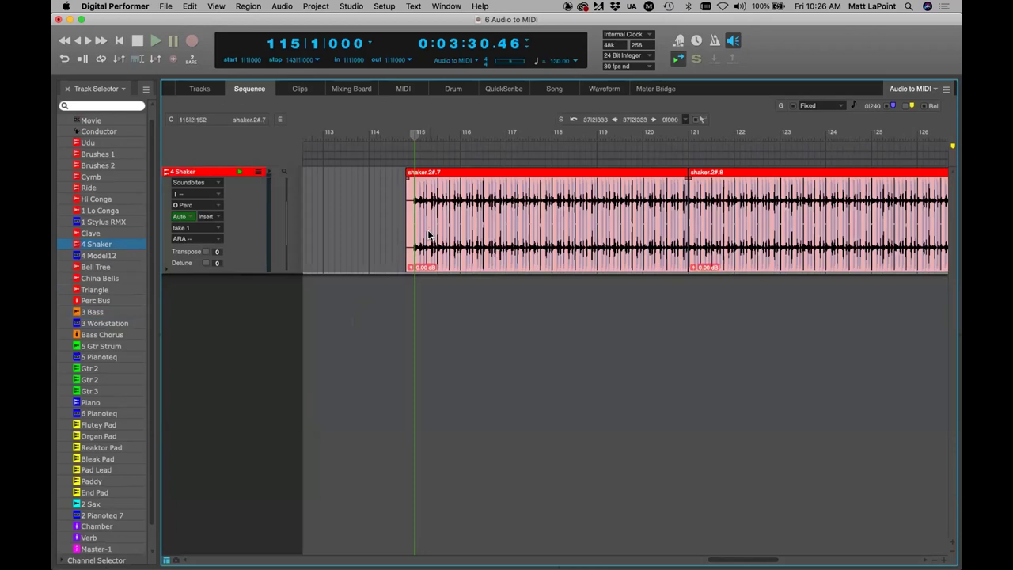
pyautogui.click(240, 173)
pyautogui.press('space')
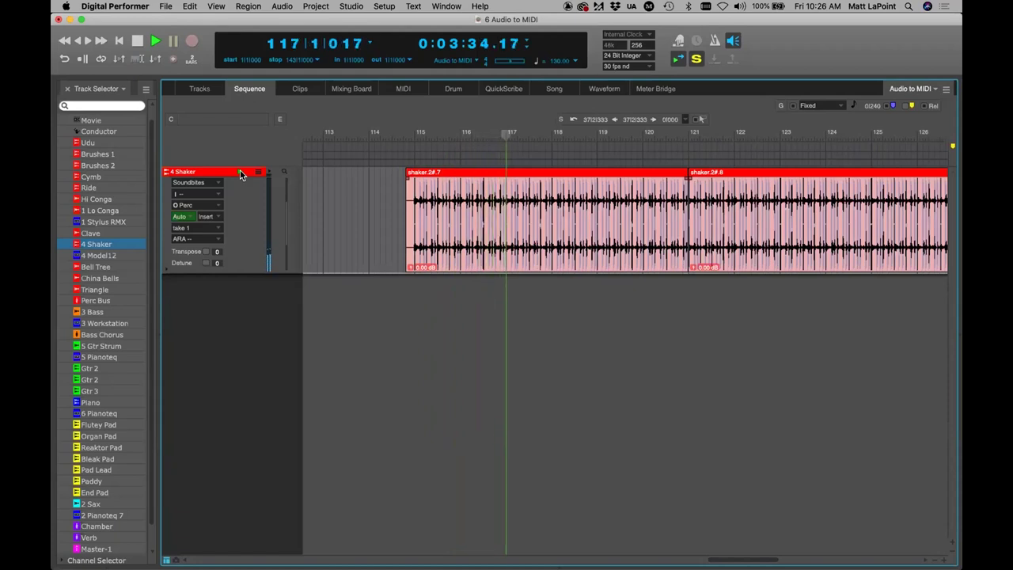
# Step: Copy the shaker.2#.7 soundbite as MIDI to the clipboard using Melodyne conversion with the Universal algorithm
pyautogui.click(423, 214)
pyautogui.click(188, 6)
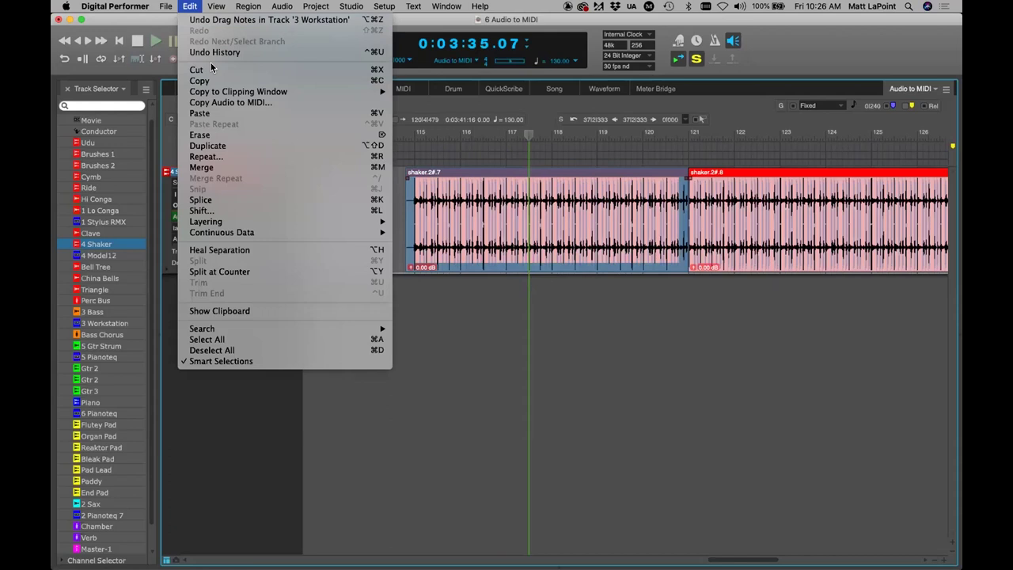
pyautogui.click(214, 102)
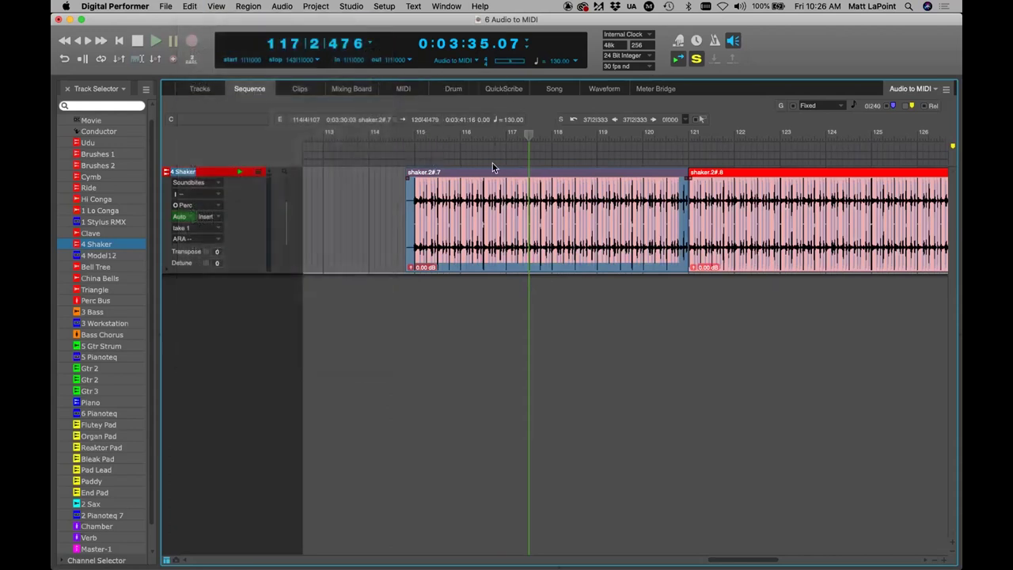
pyautogui.click(482, 226)
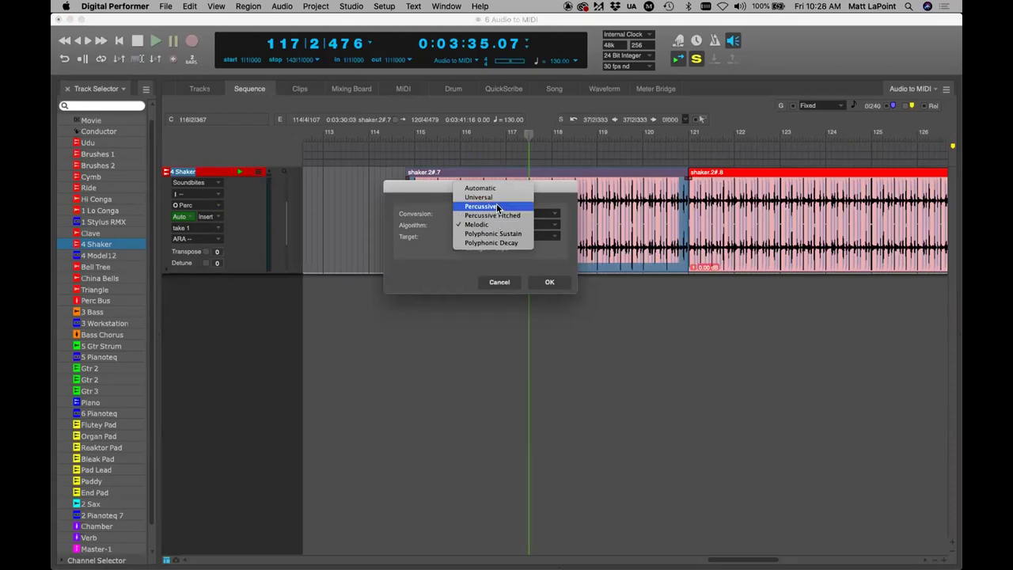
pyautogui.click(499, 195)
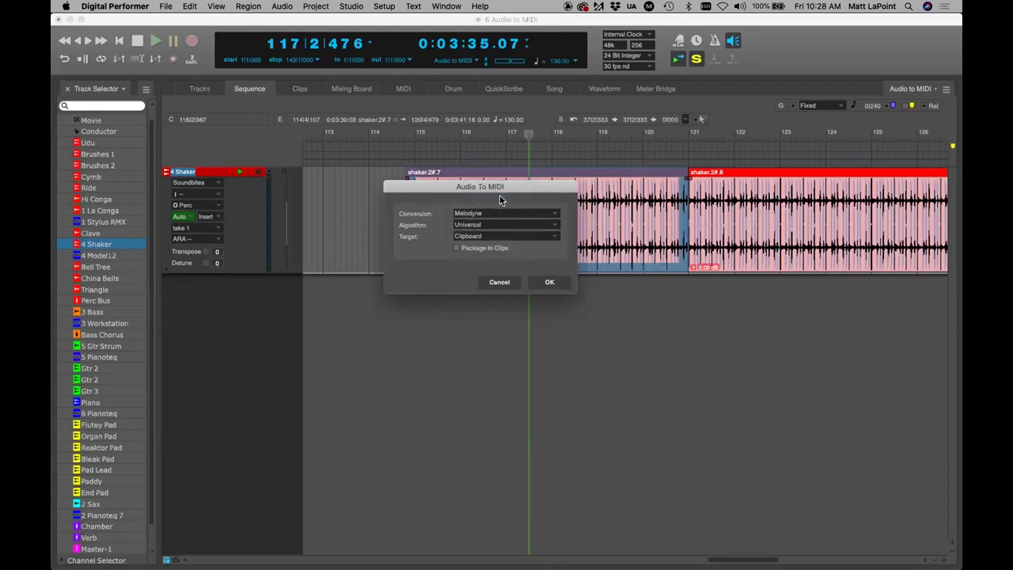
pyautogui.moveTo(485, 189); pyautogui.dragTo(487, 204)
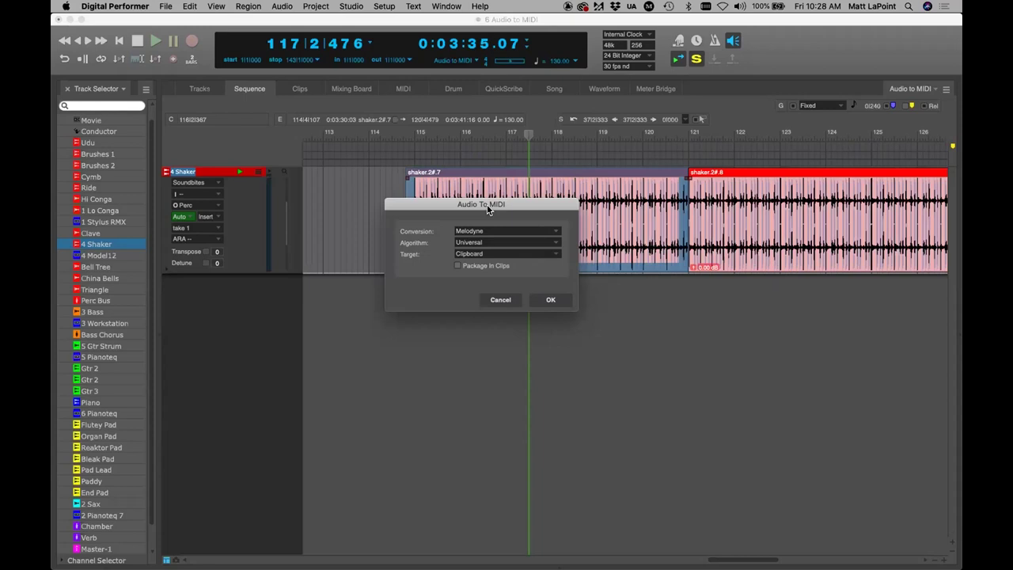
pyautogui.click(551, 299)
# Step: Show the 4 Model12 track alongside 4 Shaker and paste the converted shaker notes into it
pyautogui.click(106, 254)
pyautogui.click(193, 279)
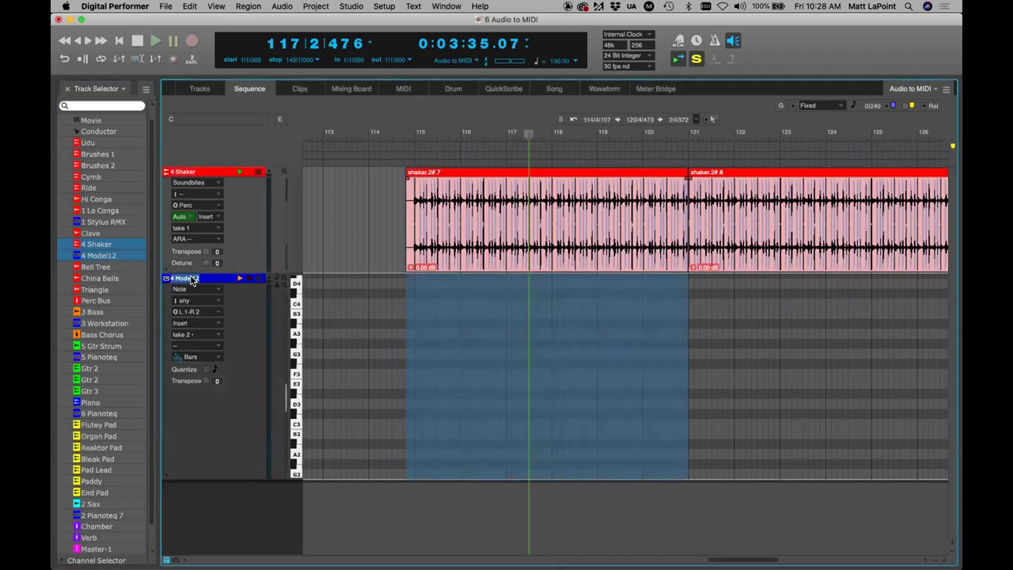
pyautogui.press('super+v')
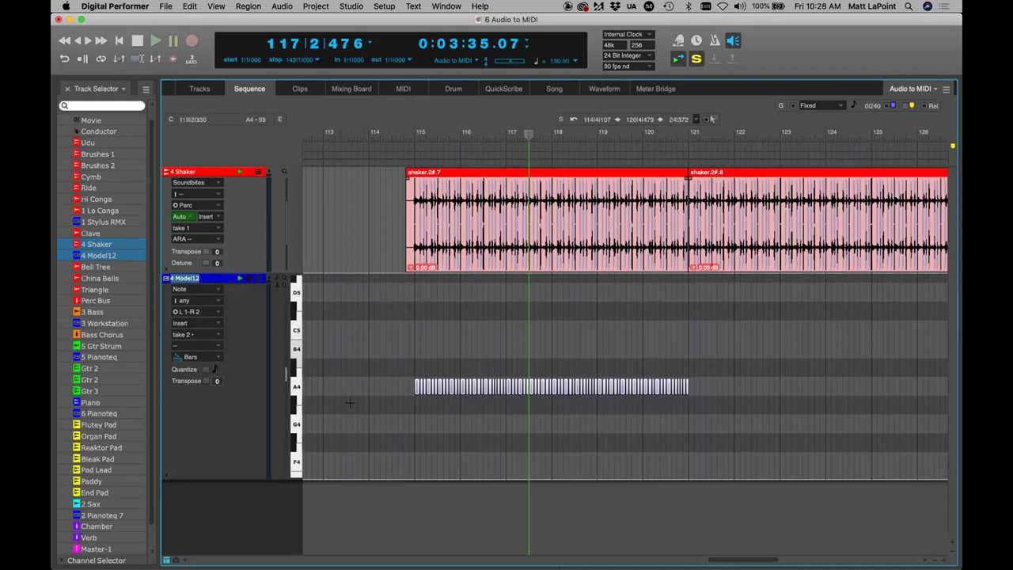
# Step: Display the 4 Model12 track's notes in the MIDI editor with enlarged note rows
pyautogui.click(393, 89)
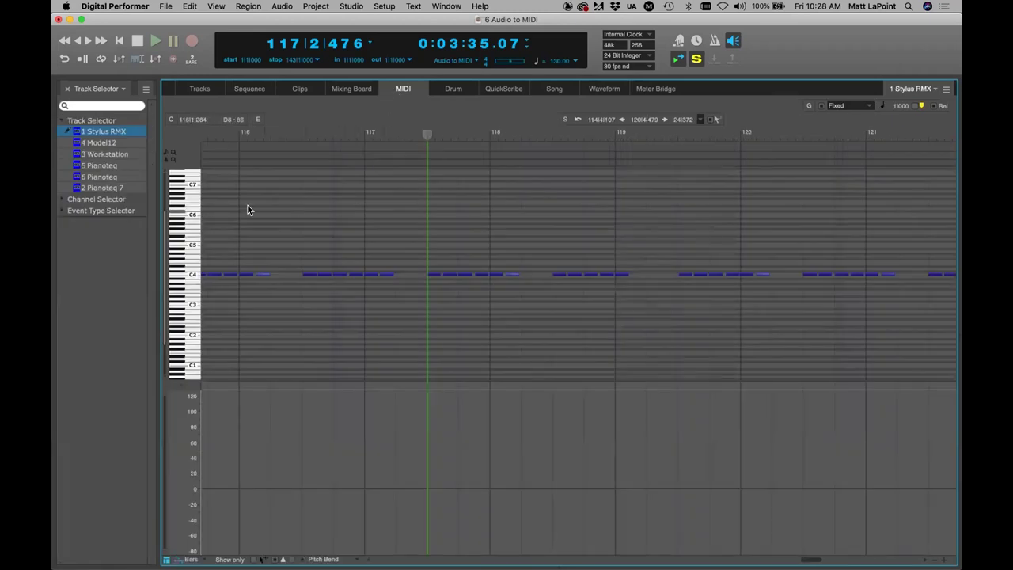
pyautogui.click(115, 143)
pyautogui.press('super+bracketleft')
pyautogui.press('super+bracketleft')
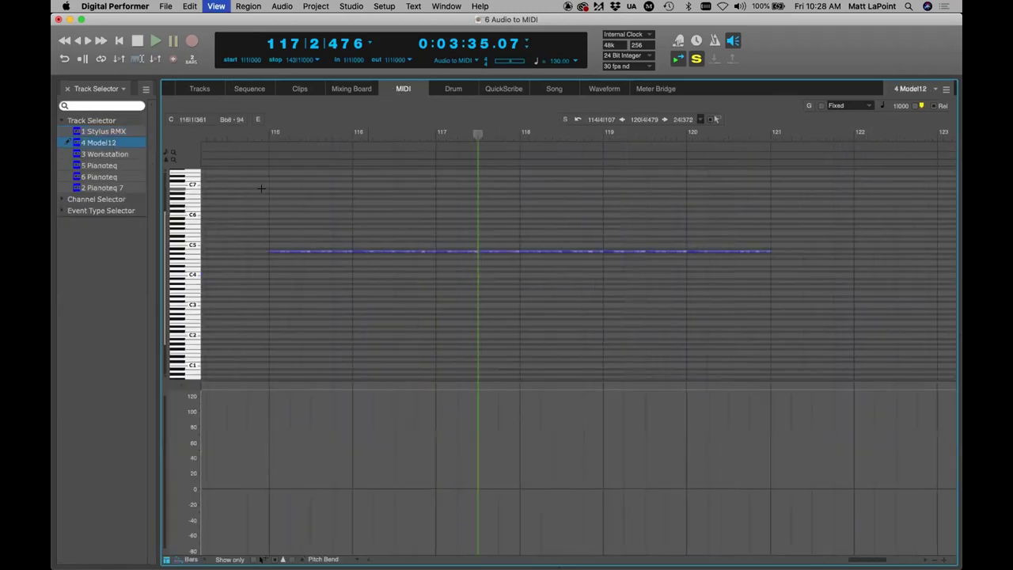
pyautogui.click(173, 153)
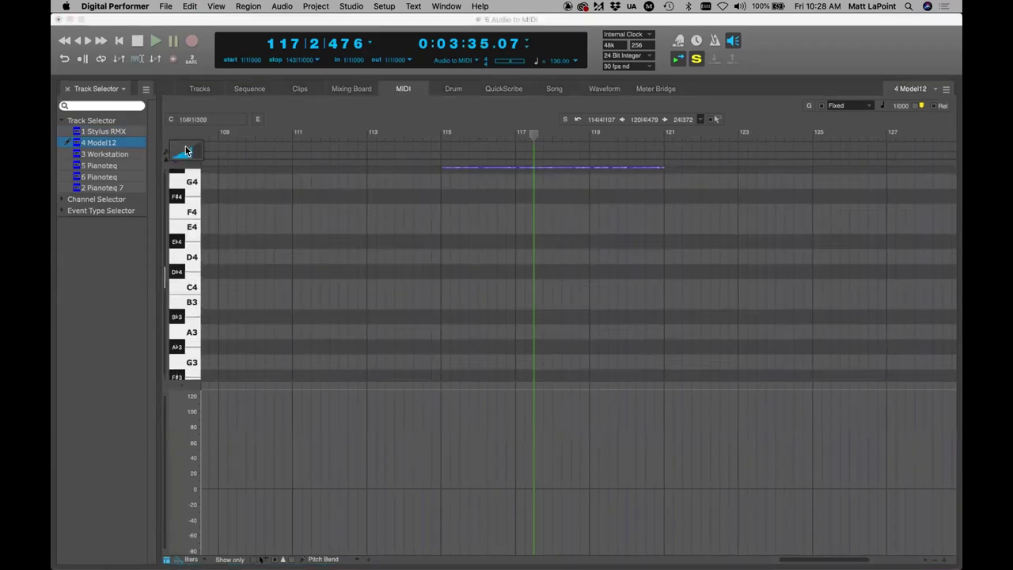
pyautogui.click(173, 153)
pyautogui.scroll(7, 360, 216)
# Step: Select all the converted shaker notes in 4 Model12 and move them down to F3
pyautogui.moveTo(396, 232); pyautogui.dragTo(707, 236)
pyautogui.press('super+alt+bracketleft')
pyautogui.press('super+alt+bracketleft')
pyautogui.press('super+alt+bracketleft')
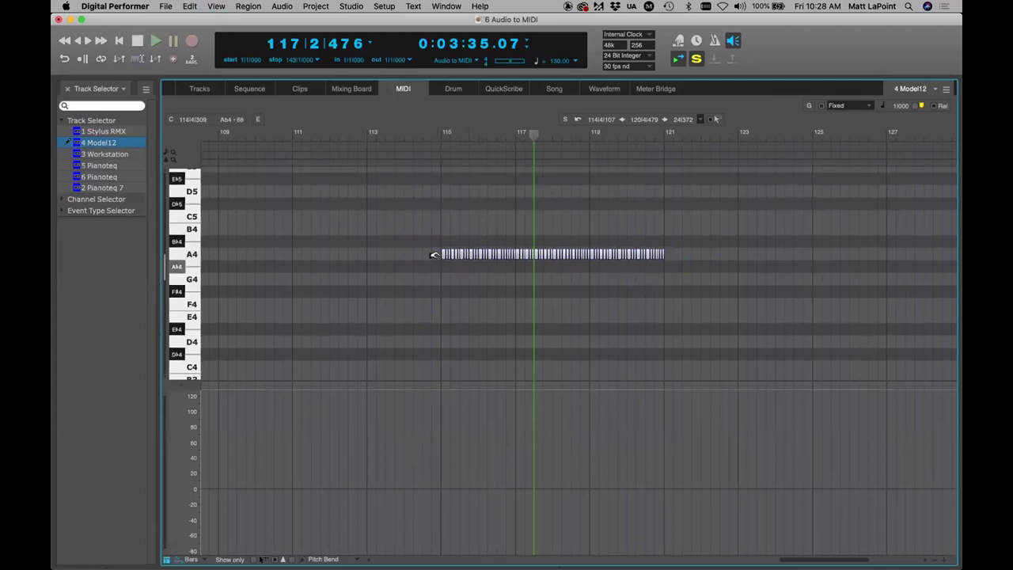
pyautogui.moveTo(444, 252); pyautogui.dragTo(451, 380)
pyautogui.scroll(-5, 467, 317)
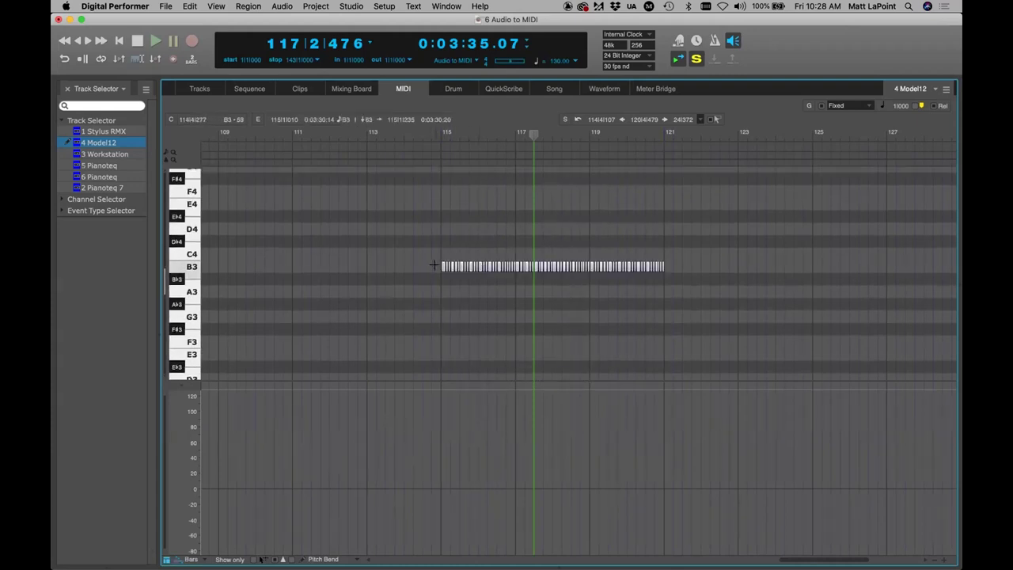
pyautogui.moveTo(445, 269); pyautogui.dragTo(443, 341)
# Step: Move the playback position to 114|4|341 and audition 4 Shaker with 4 Model12 in the sequence editor
pyautogui.click(438, 135)
pyautogui.click(250, 89)
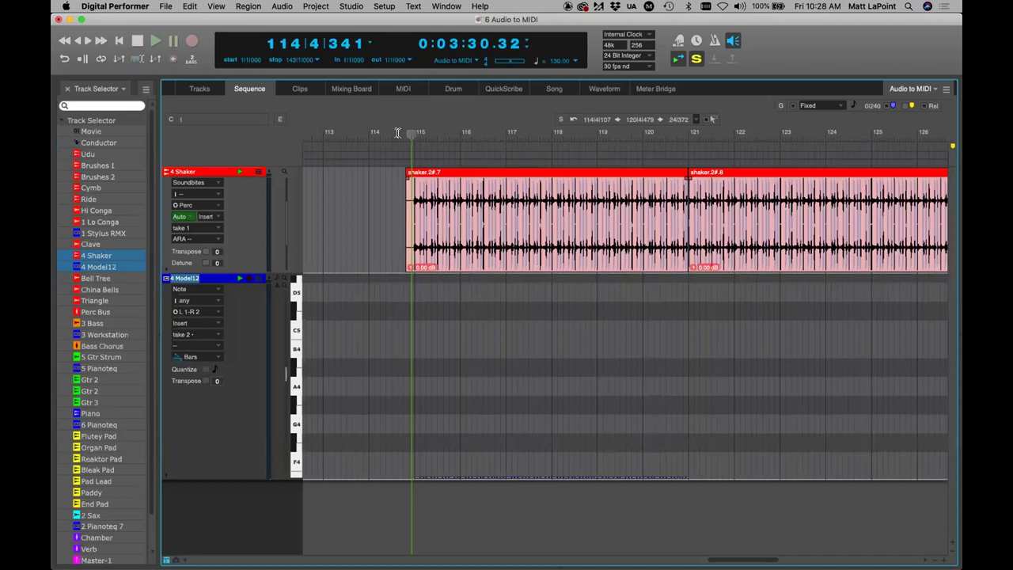
pyautogui.press('space')
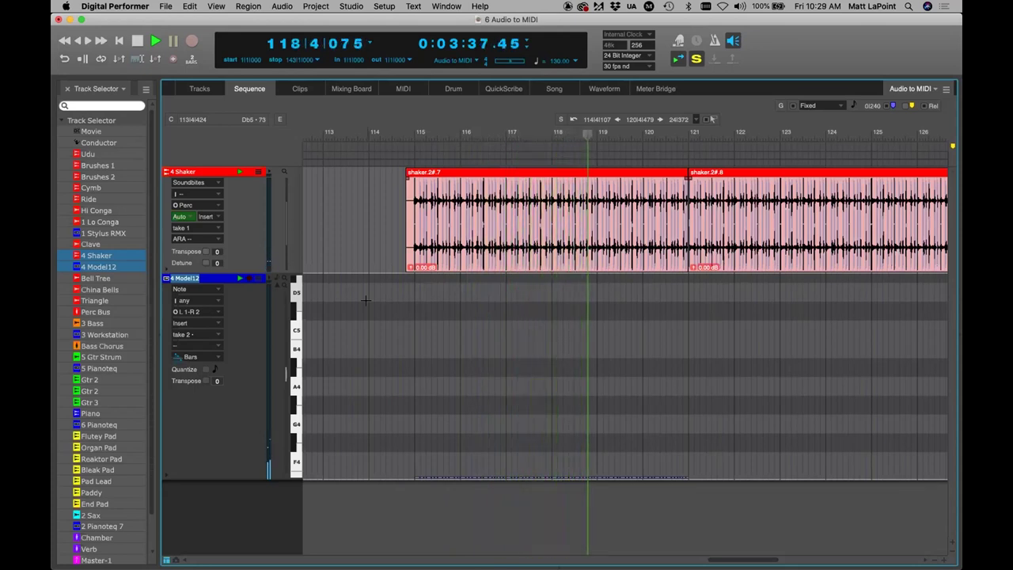
pyautogui.press('space')
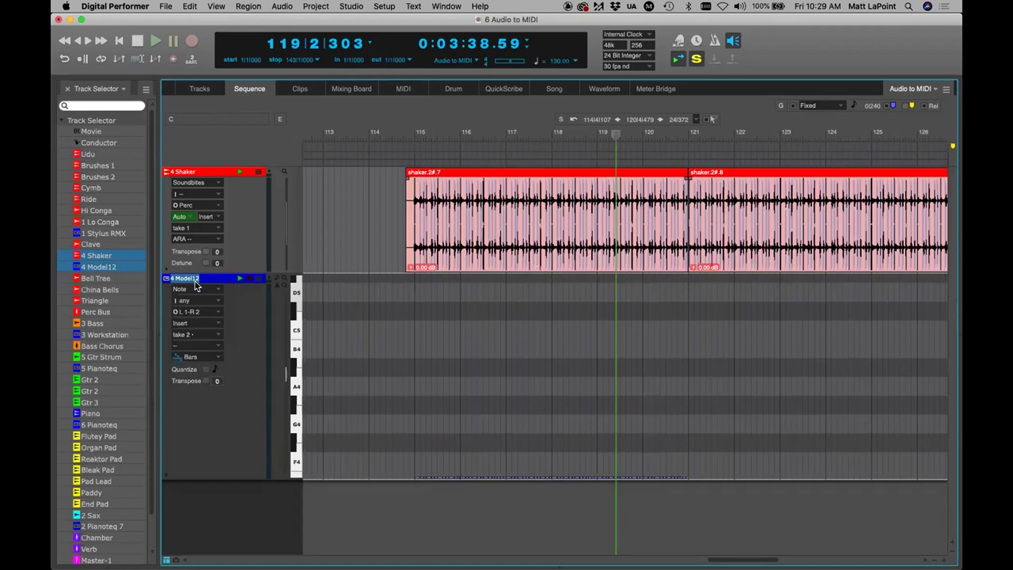
# Step: Audition 4 Shaker with the F3 notes of 4 Model12 from 115|2|000, with the note selection cleared
pyautogui.moveTo(286, 372)
pyautogui.mouseDown()
pyautogui.moveTo(286, 404)
pyautogui.moveTo(286, 391)
pyautogui.mouseUp()
pyautogui.click(425, 132)
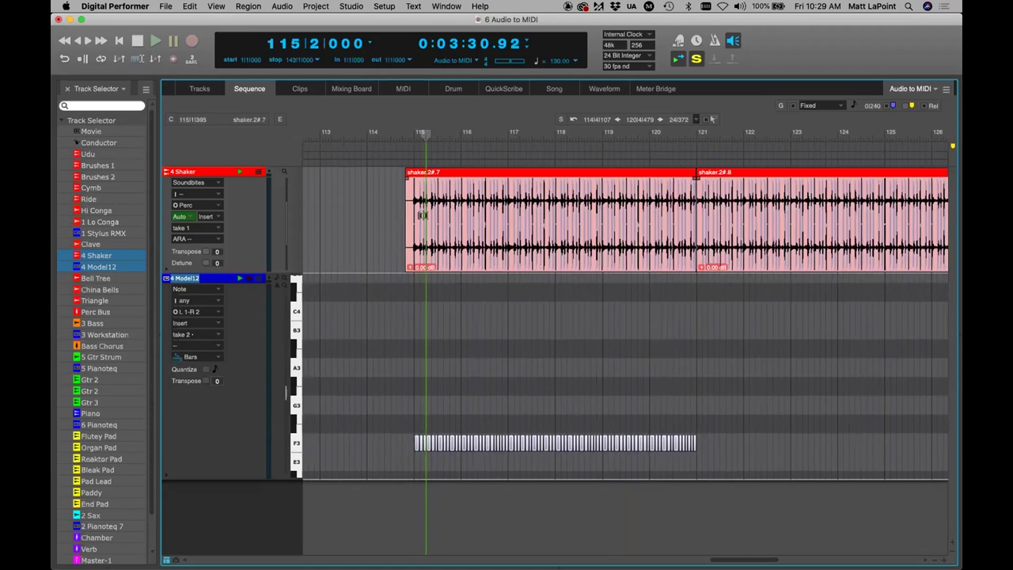
pyautogui.press('super+bracketright')
pyautogui.click(437, 409)
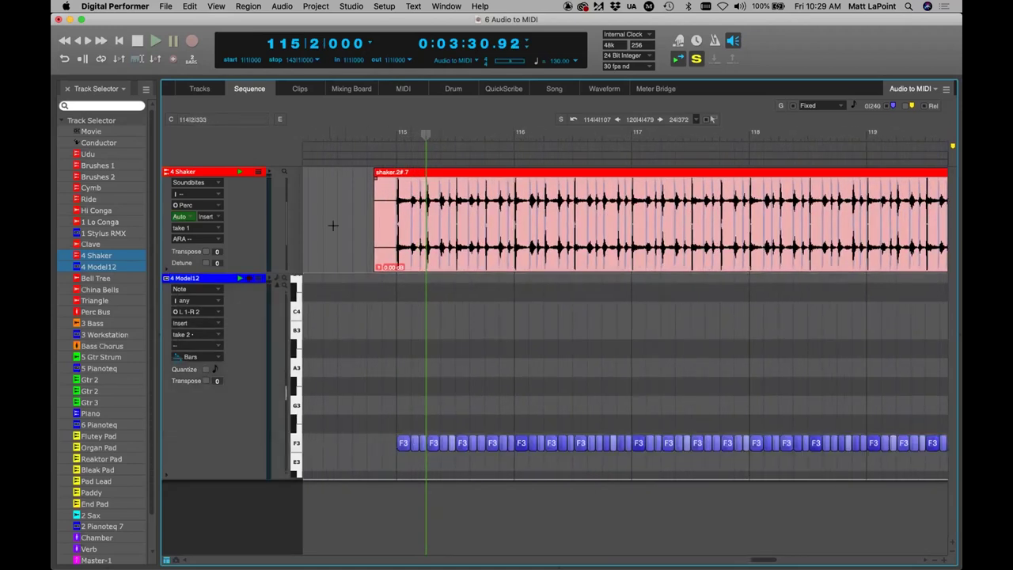
pyautogui.press('space')
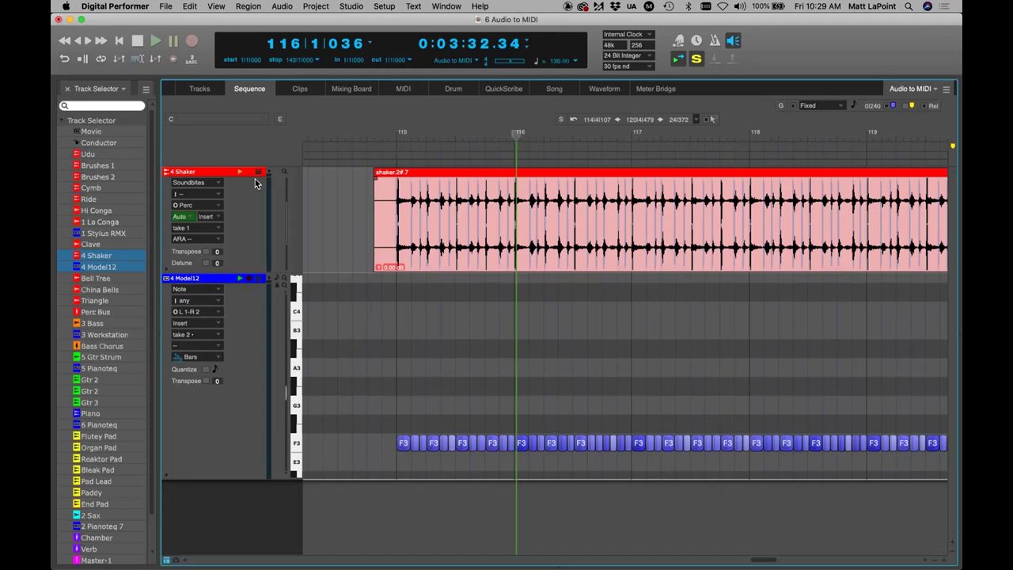
# Step: Show only the 5 Gtr Strum track, go to measure 91 and audition the guitar from just before it
pyautogui.click(105, 357)
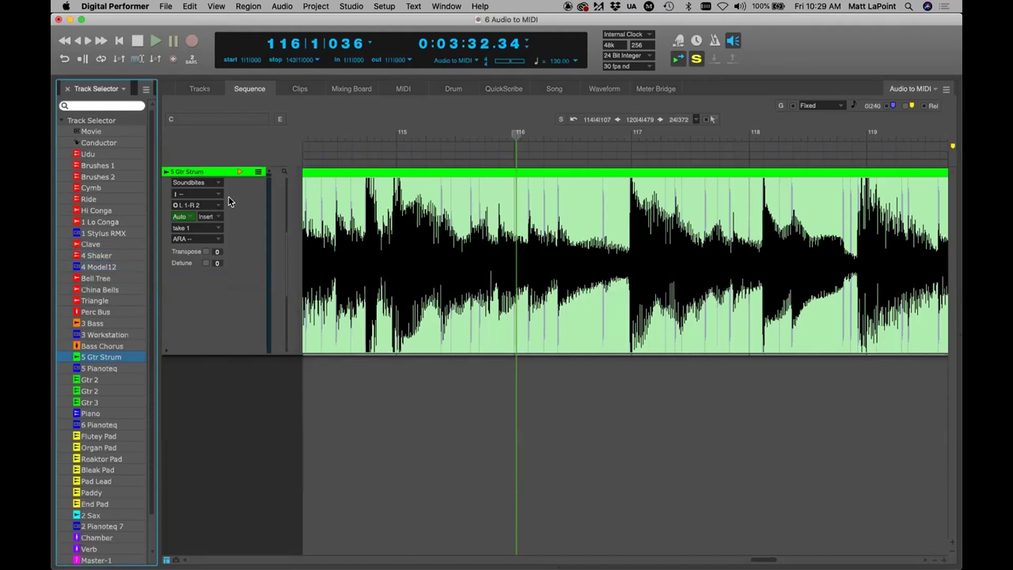
pyautogui.press('KP_Equal')
pyautogui.write('91')
pyautogui.press('Return')
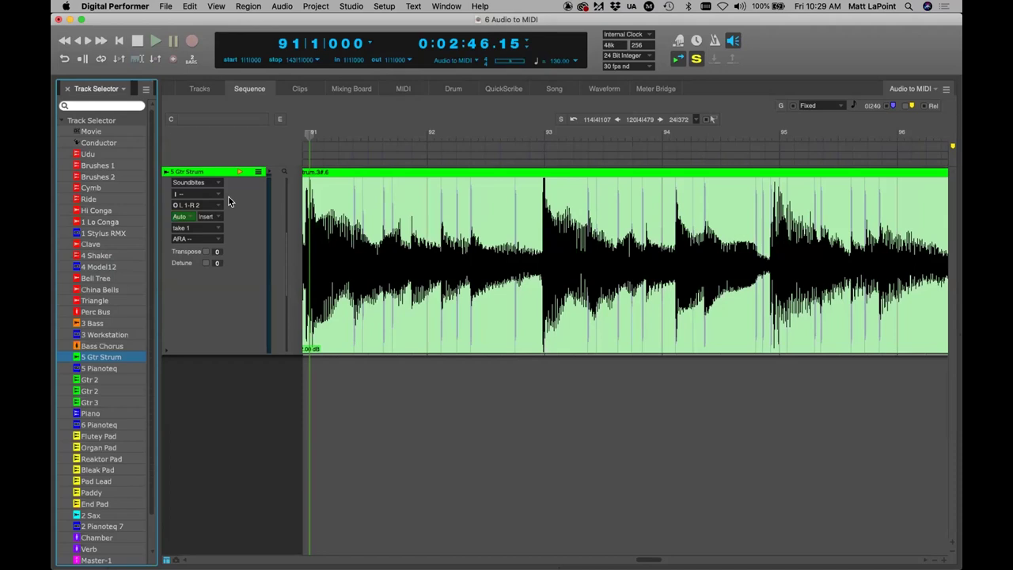
pyautogui.click(436, 385)
pyautogui.press('super+bracketleft')
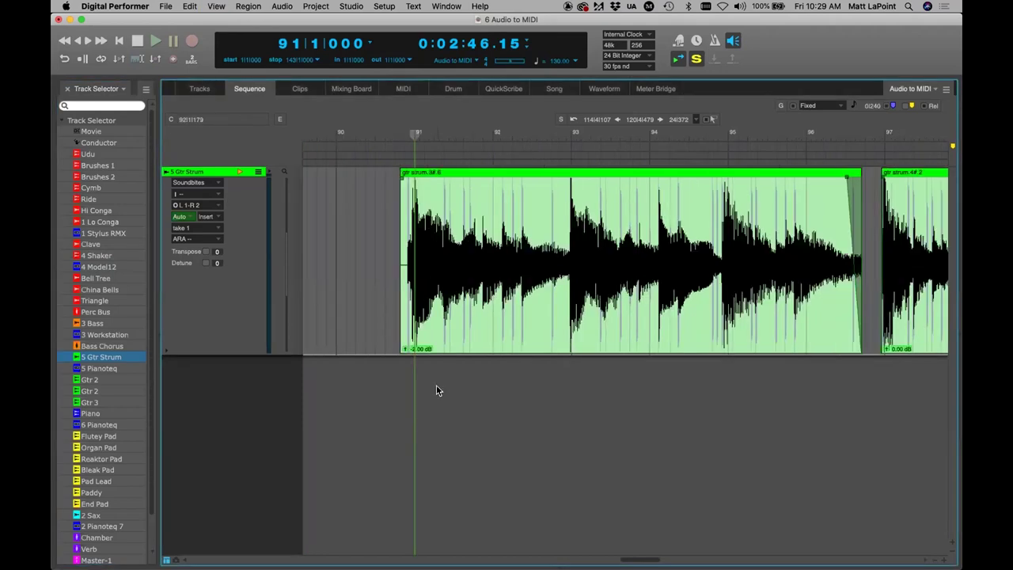
pyautogui.click(391, 129)
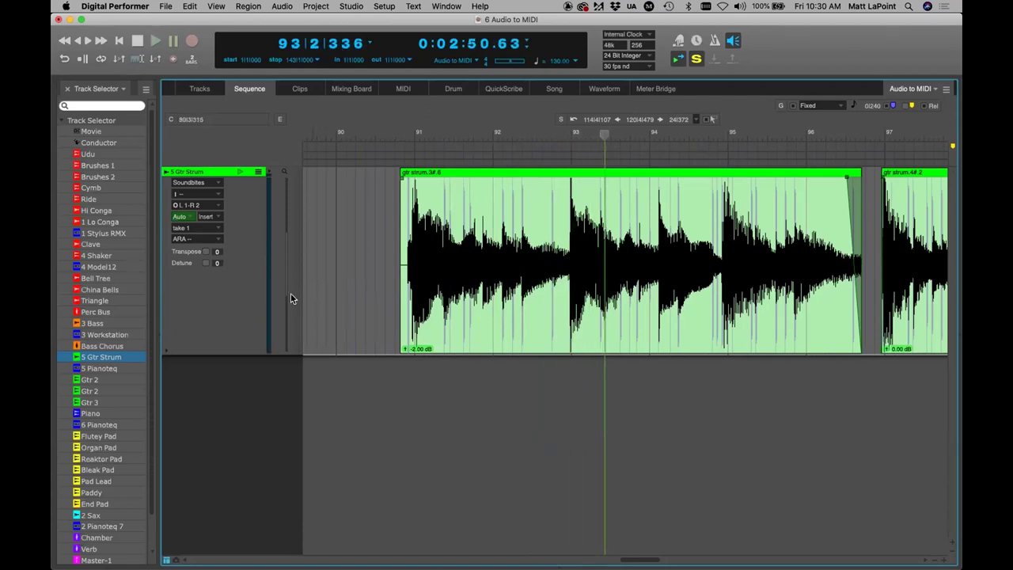
# Step: Convert the gtr strum.3#.6 soundbite to MIDI on the clipboard, using Melodyne with the Polyphonic Sustain algorithm
pyautogui.moveTo(258, 353); pyautogui.dragTo(254, 327)
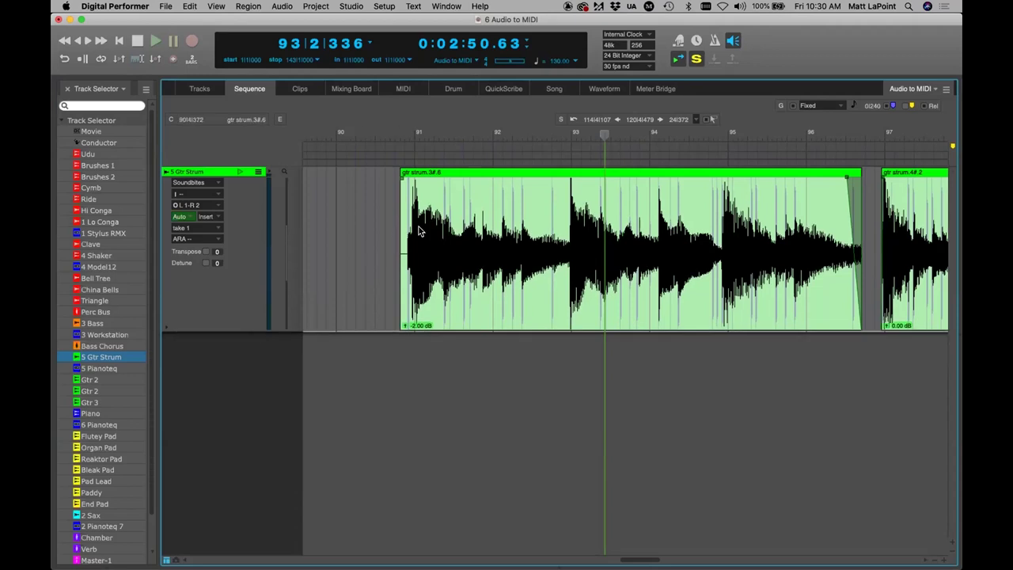
pyautogui.click(485, 218)
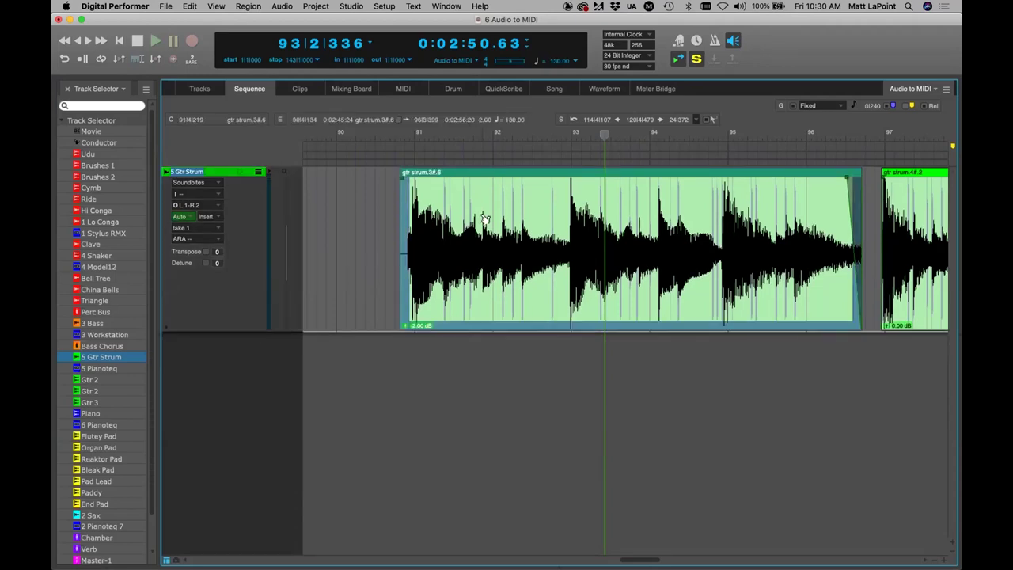
pyautogui.click(190, 7)
pyautogui.click(247, 105)
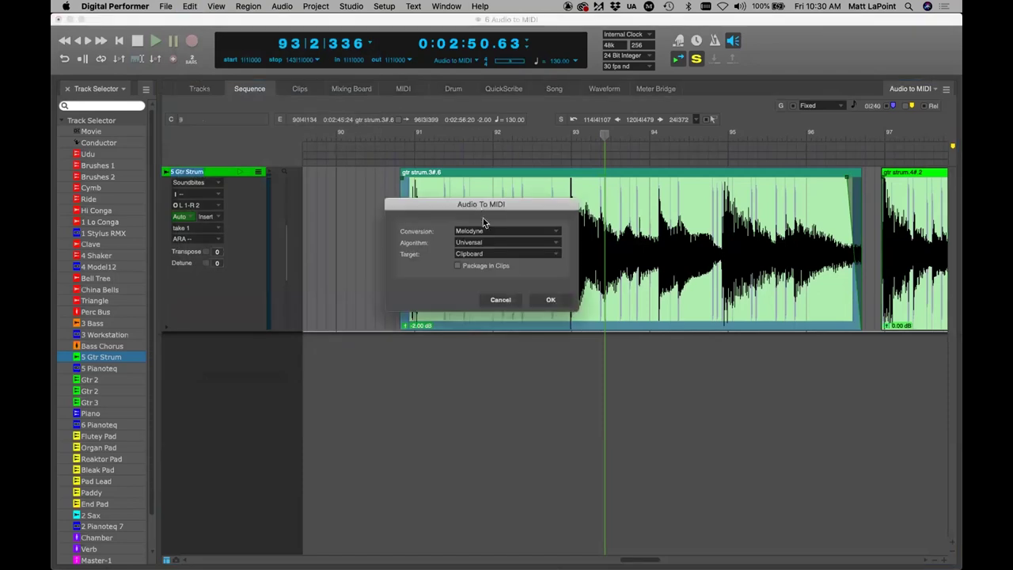
pyautogui.click(486, 245)
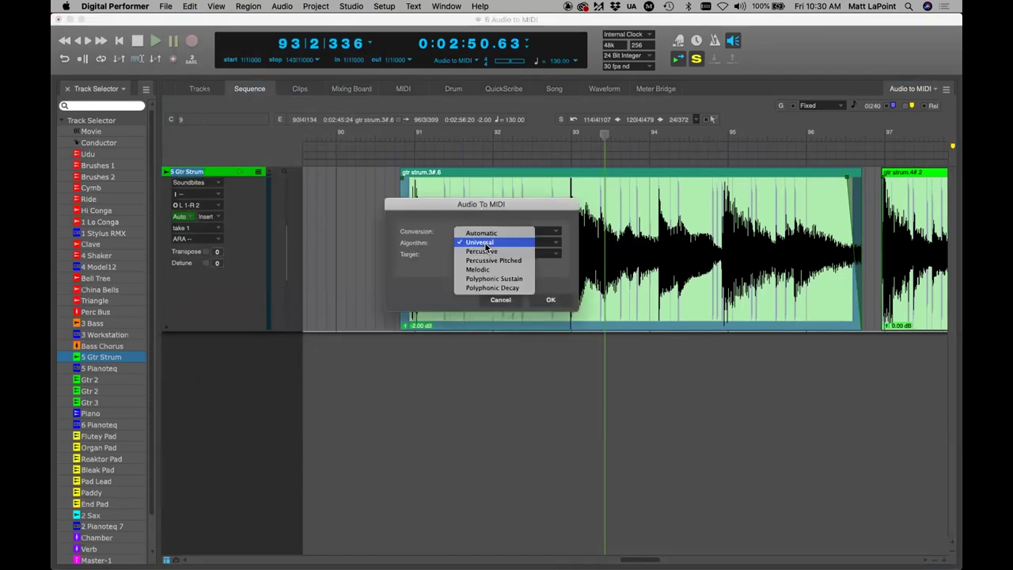
pyautogui.click(516, 281)
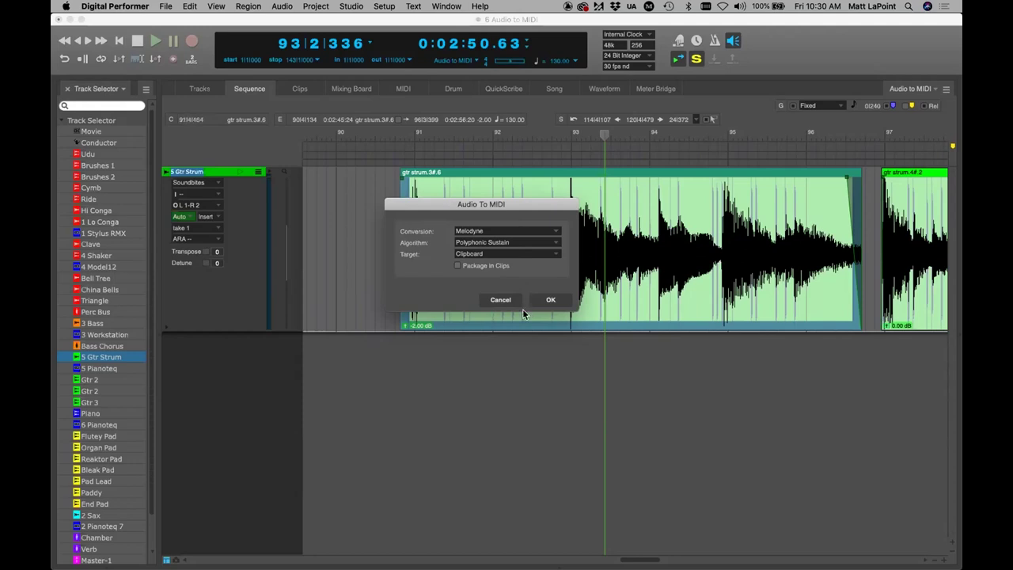
pyautogui.click(551, 300)
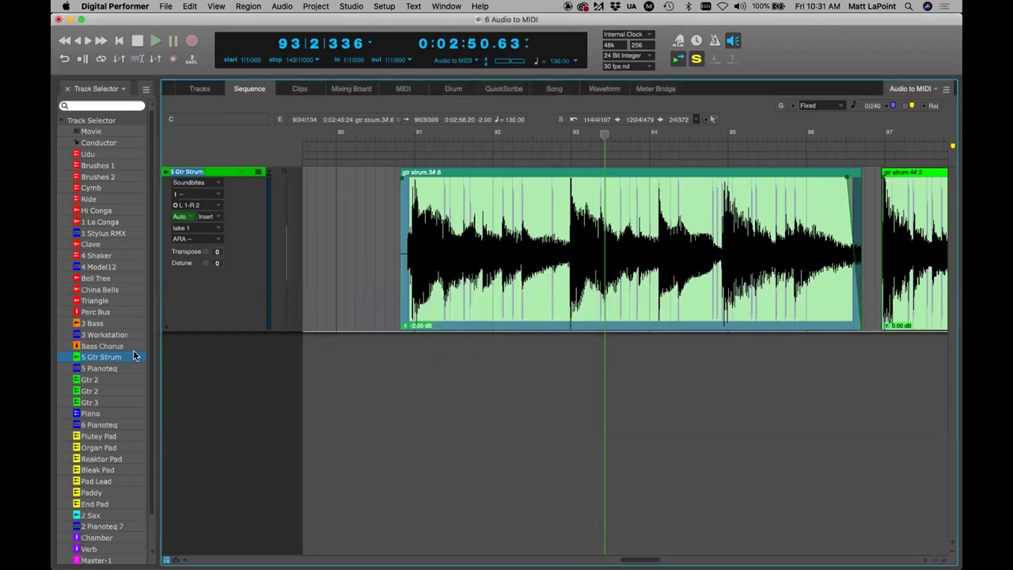
# Step: Show 5 Pianoteq alongside 5 Gtr Strum and load the MKI Tremo preset in its Pianoteq 7 instrument
pyautogui.click(112, 368)
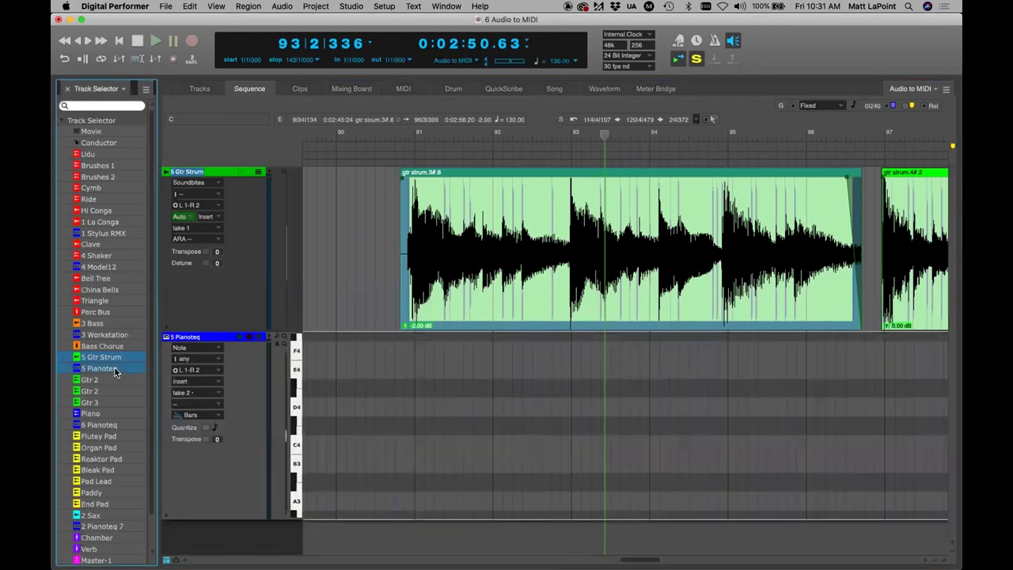
pyautogui.doubleClick(190, 338)
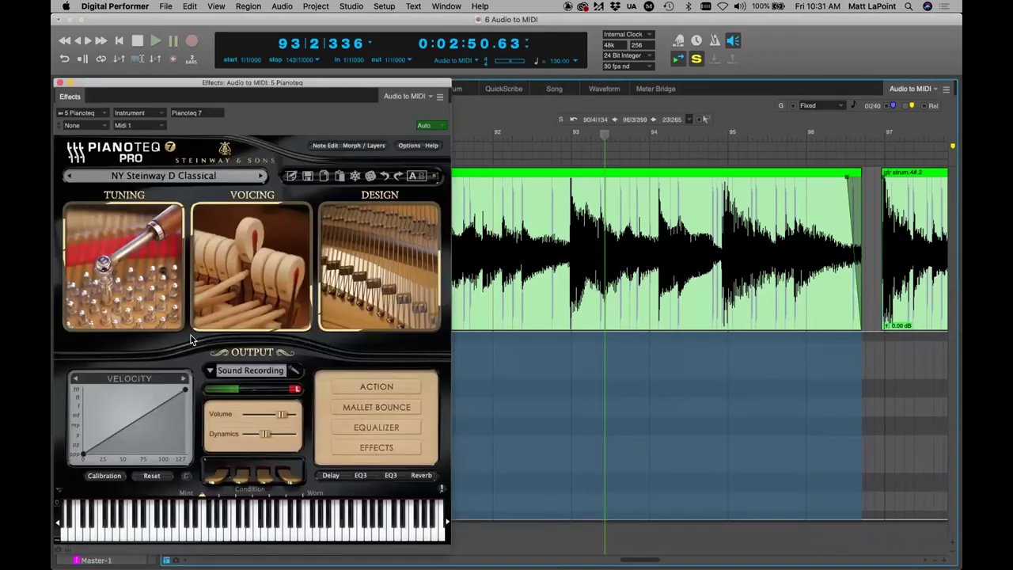
pyautogui.moveTo(299, 84); pyautogui.dragTo(654, 84)
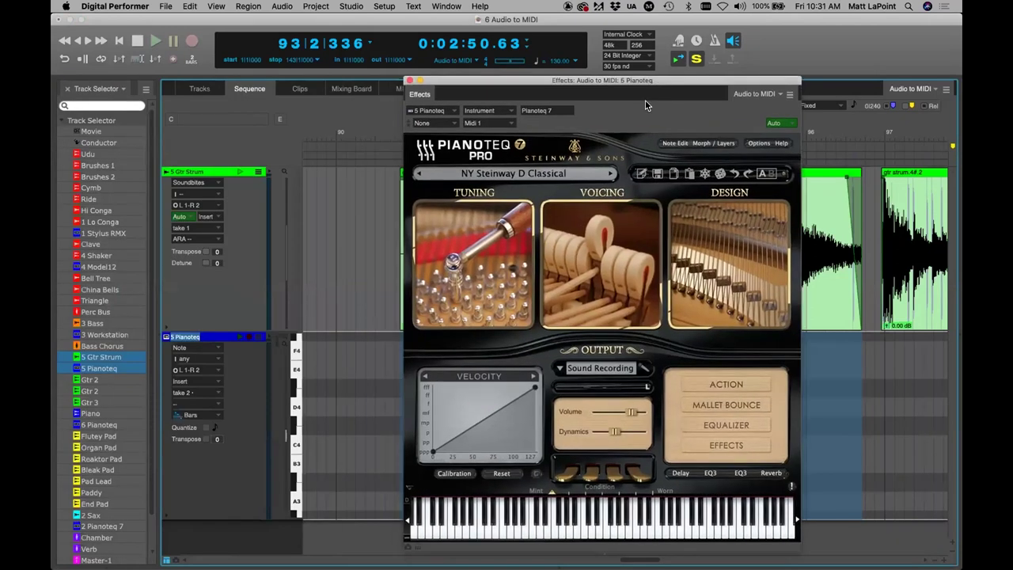
pyautogui.click(533, 174)
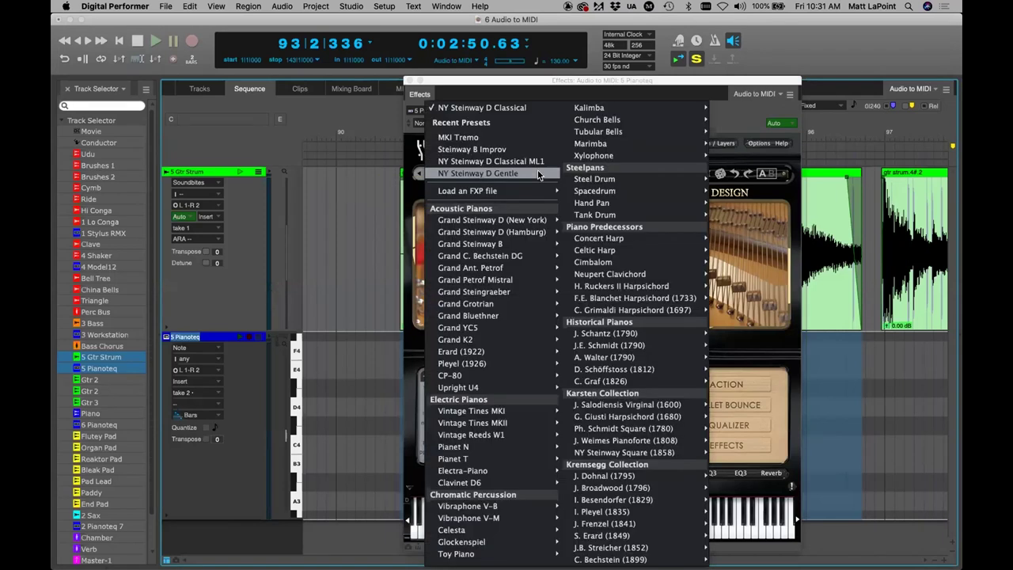
pyautogui.click(510, 140)
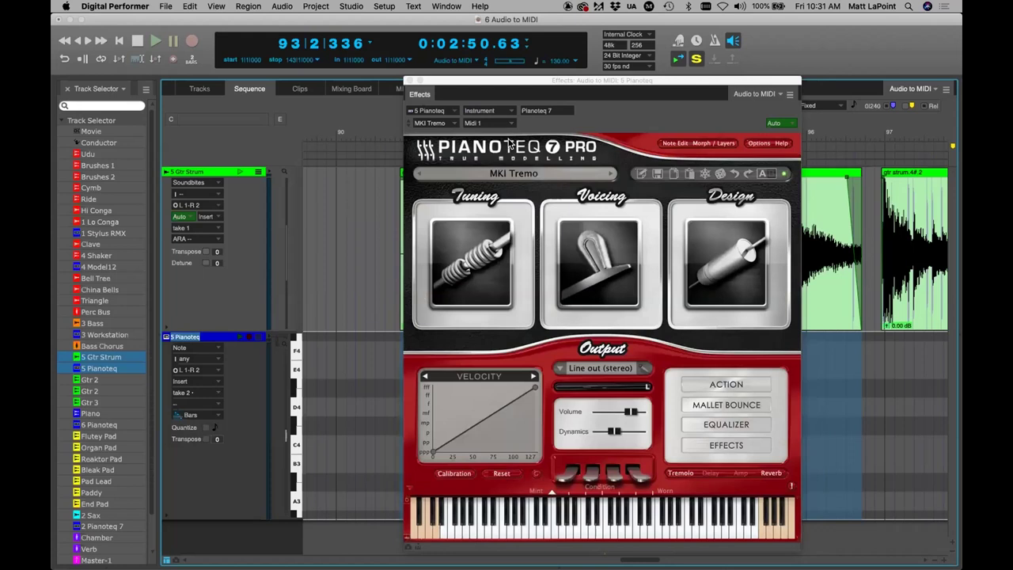
pyautogui.click(409, 82)
# Step: Paste the converted guitar notes into 5 Pianoteq and resize both tracks to give the notes more height
pyautogui.click(392, 130)
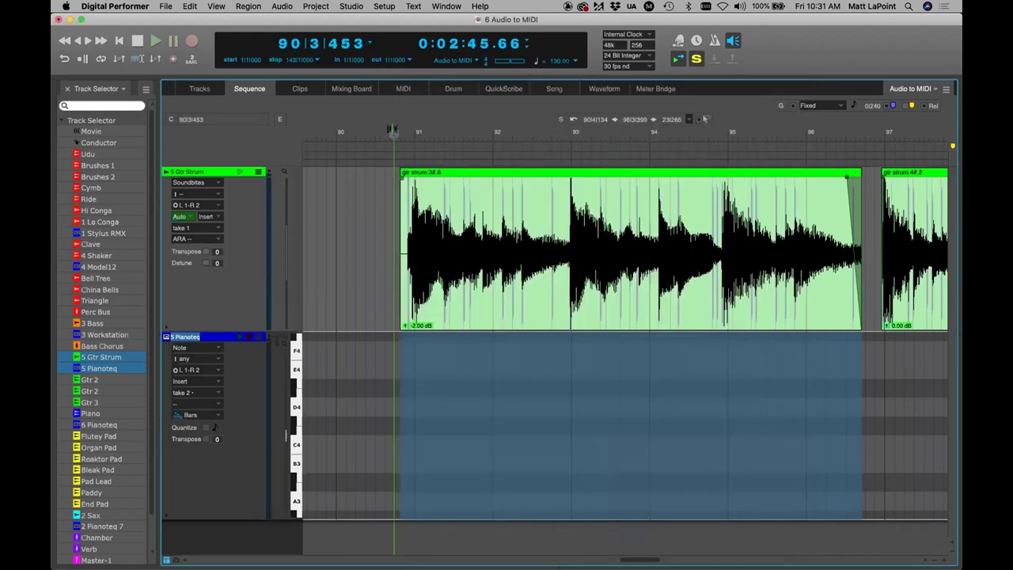
pyautogui.press('super+v')
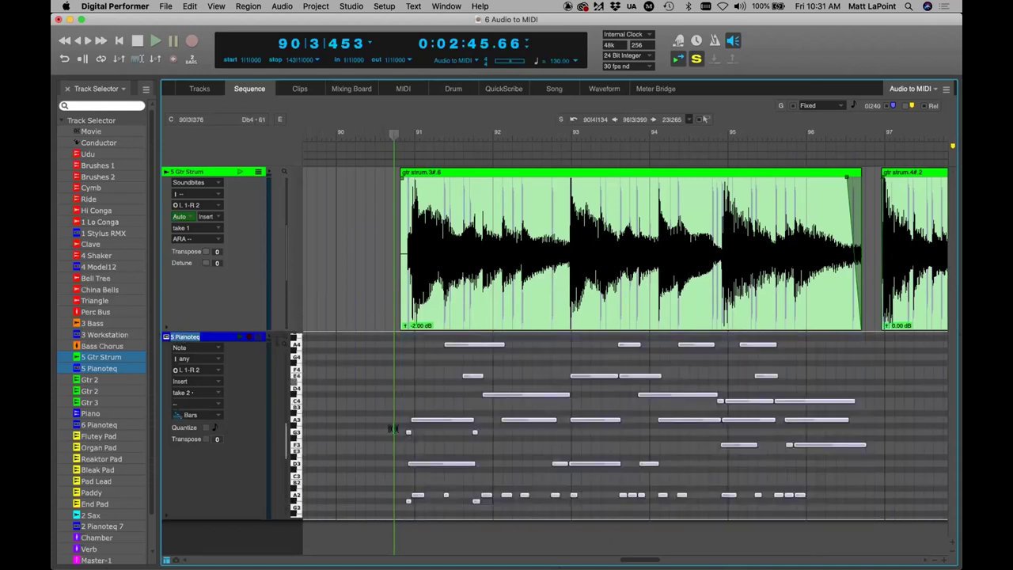
pyautogui.moveTo(246, 329); pyautogui.dragTo(261, 241)
pyautogui.moveTo(235, 427); pyautogui.dragTo(242, 475)
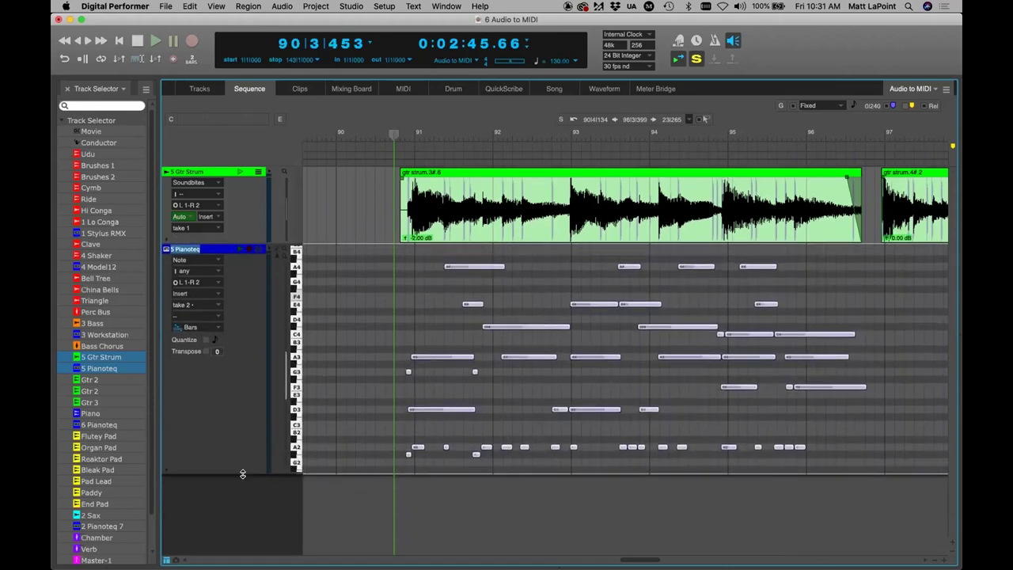
pyautogui.press('super+a')
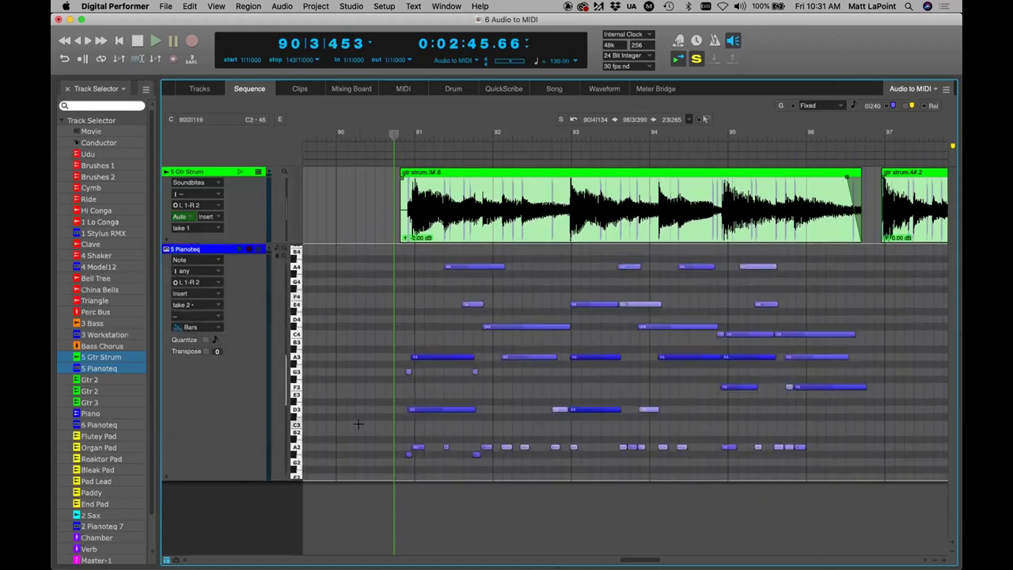
# Step: Check the low notes around A2 in 5 Pianoteq against the gtr strum.3#.6 soundbite
pyautogui.moveTo(400, 434); pyautogui.dragTo(828, 463)
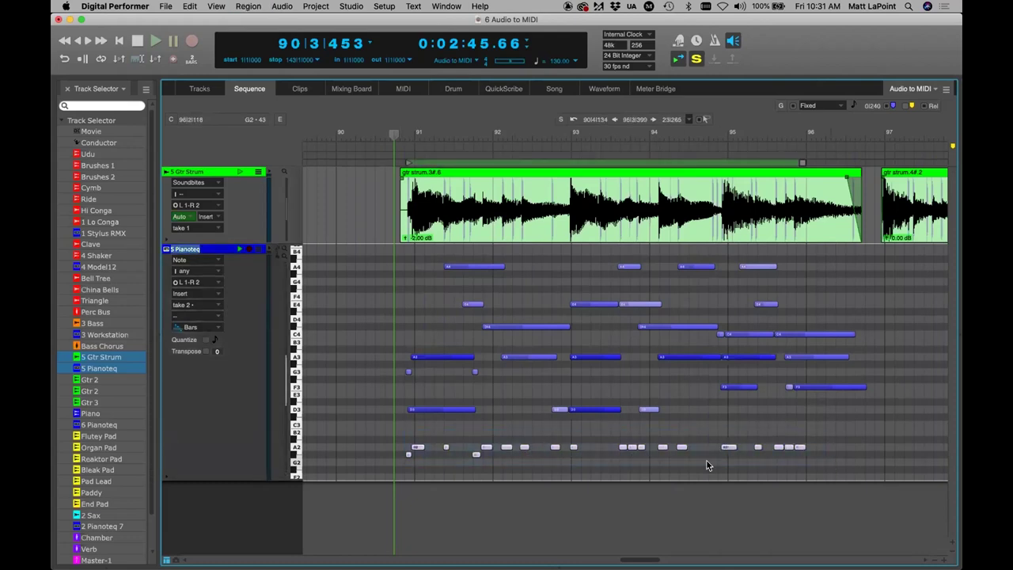
pyautogui.click(466, 212)
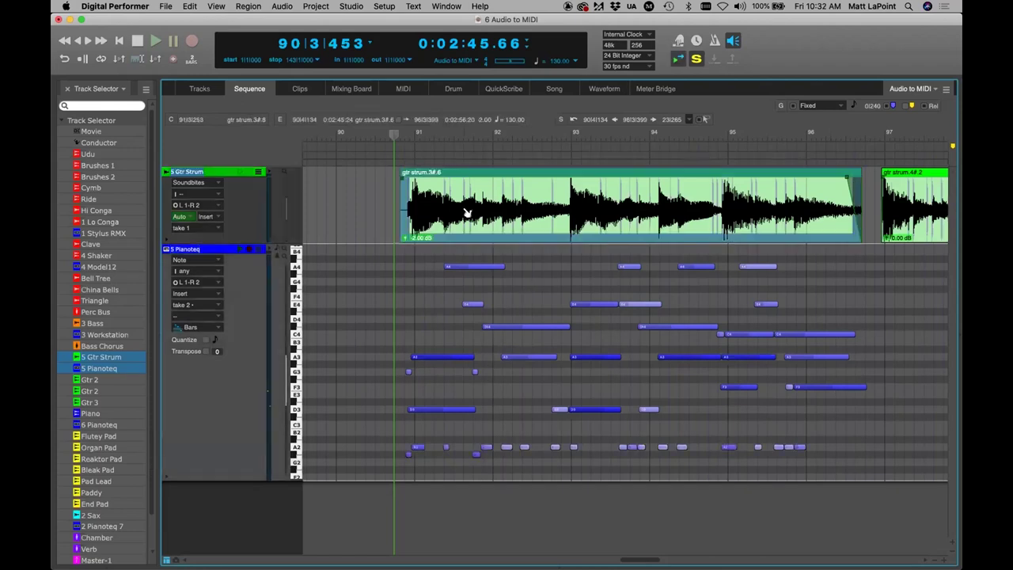
pyautogui.press('super+m')
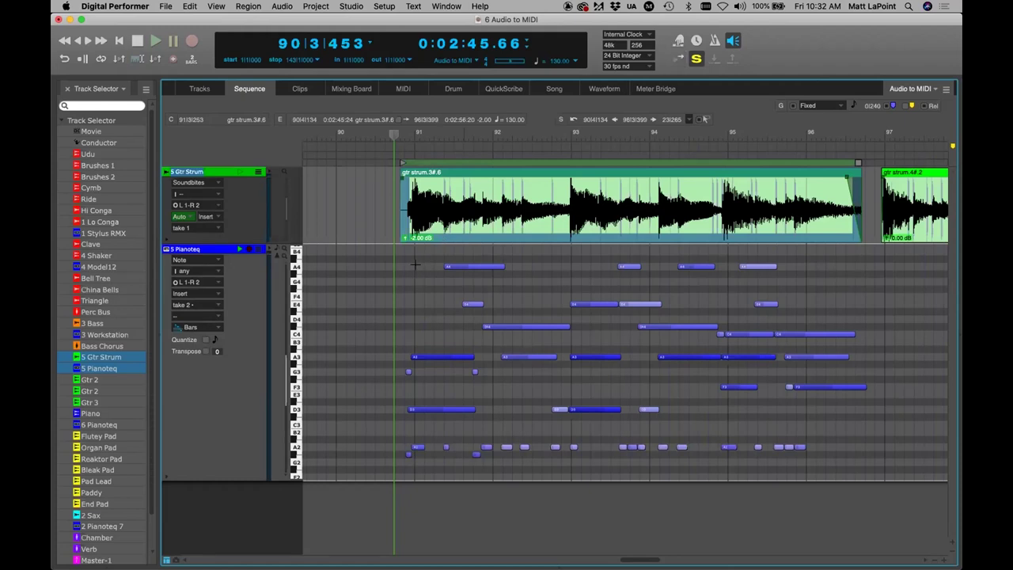
pyautogui.click(414, 264)
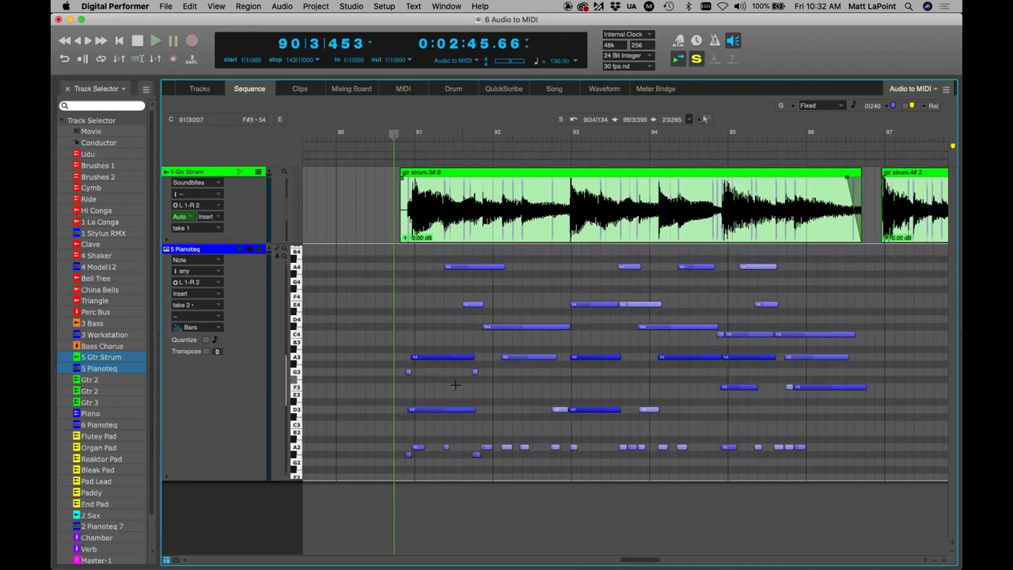
# Step: Mute the low notes around A2 in 5 Pianoteq and audition the remaining notes with 5 Gtr Strum
pyautogui.moveTo(366, 431); pyautogui.dragTo(803, 461)
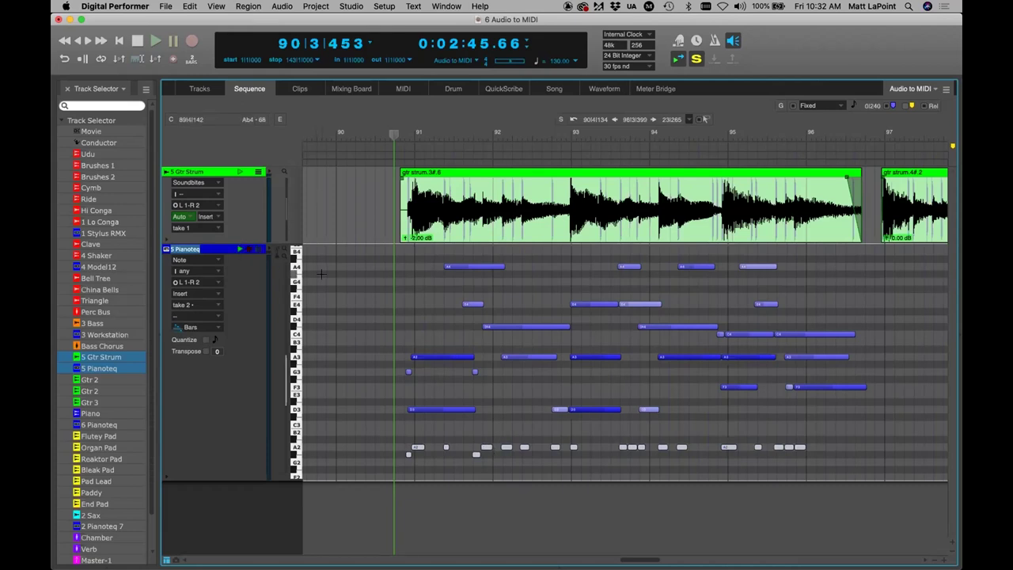
pyautogui.press('space')
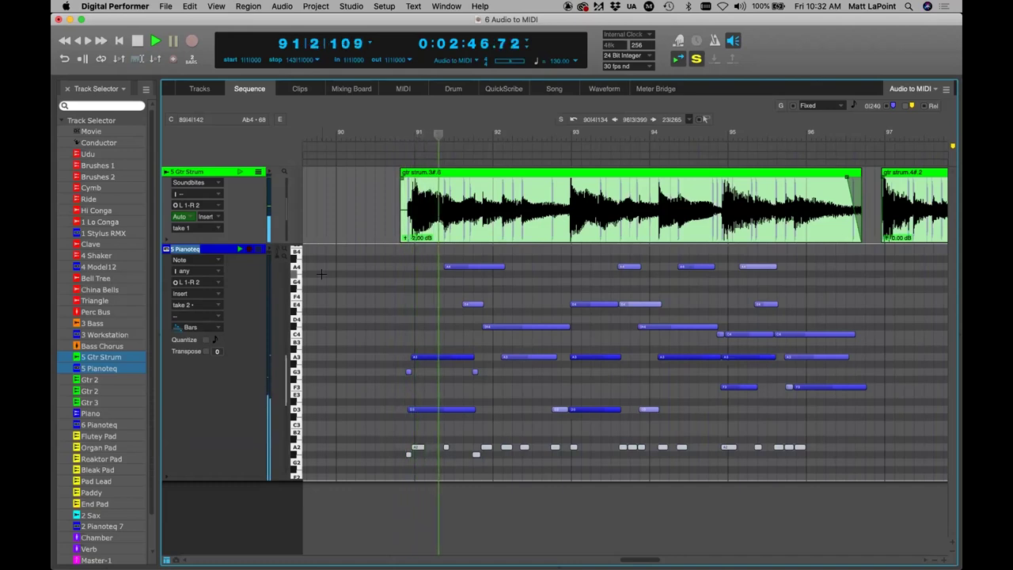
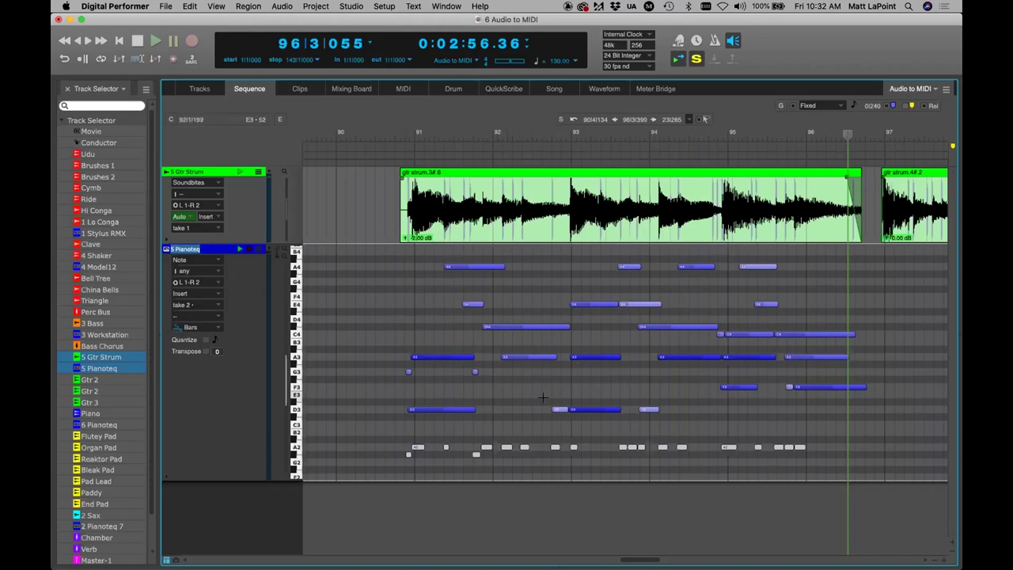
# Step: Add 5 Gtr Strum to the mixing board, lower the 5 Pianoteq fader slightly and audition from 90|4|249
pyautogui.click(405, 132)
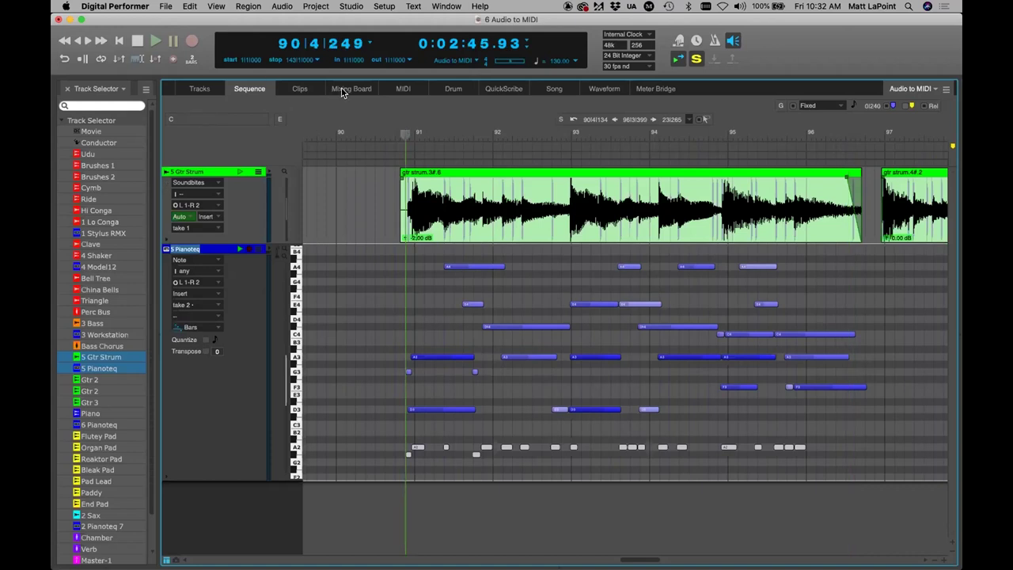
pyautogui.click(197, 250)
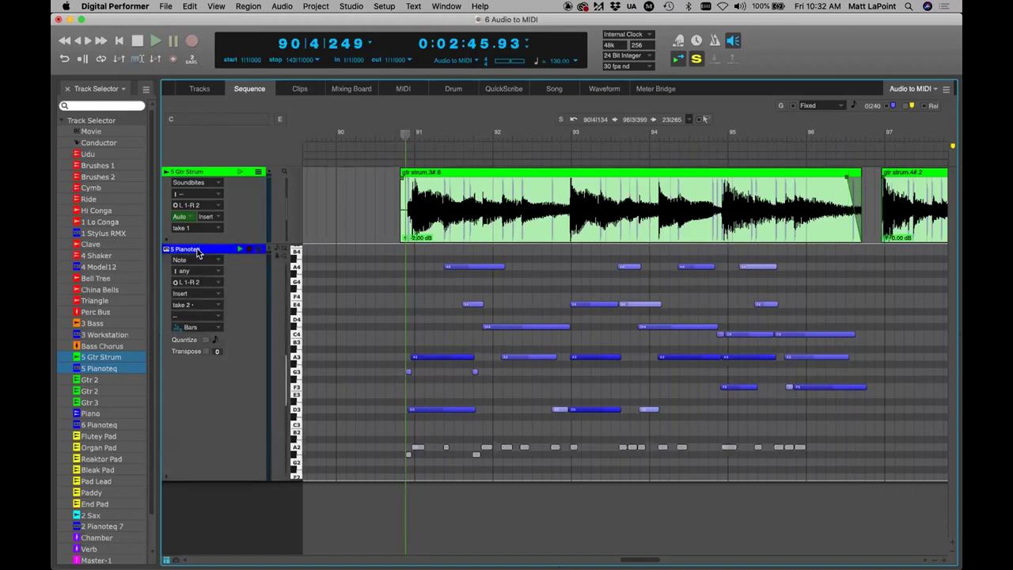
pyautogui.click(197, 249)
pyautogui.hotkey('shift', 'm')
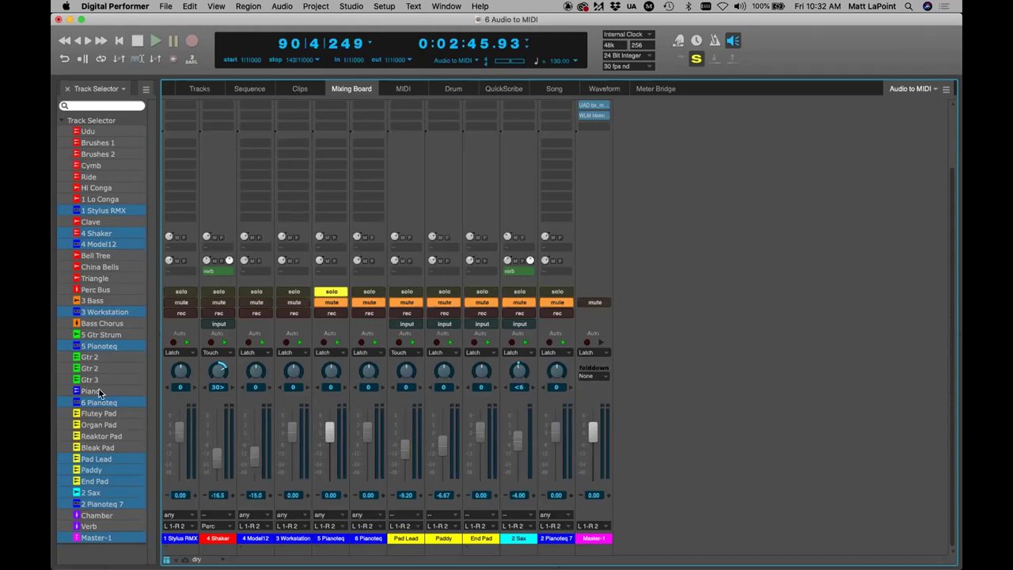
pyautogui.click(116, 335)
pyautogui.moveTo(367, 430); pyautogui.dragTo(368, 445)
pyautogui.press('space')
pyautogui.press('space')
# Step: Return to the sequence editor and clear the selection on the 5 Pianoteq track
pyautogui.click(248, 89)
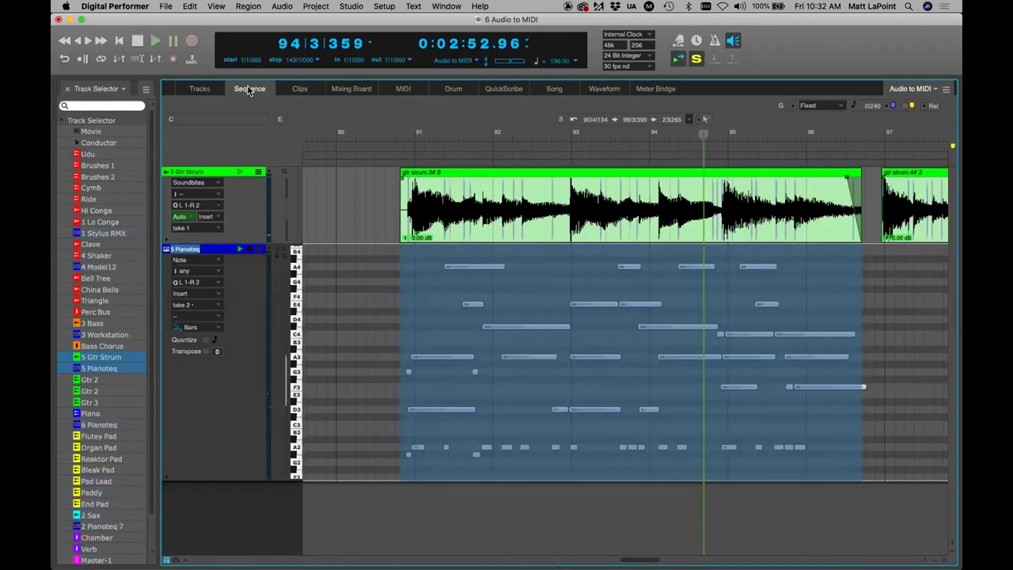
pyautogui.click(325, 272)
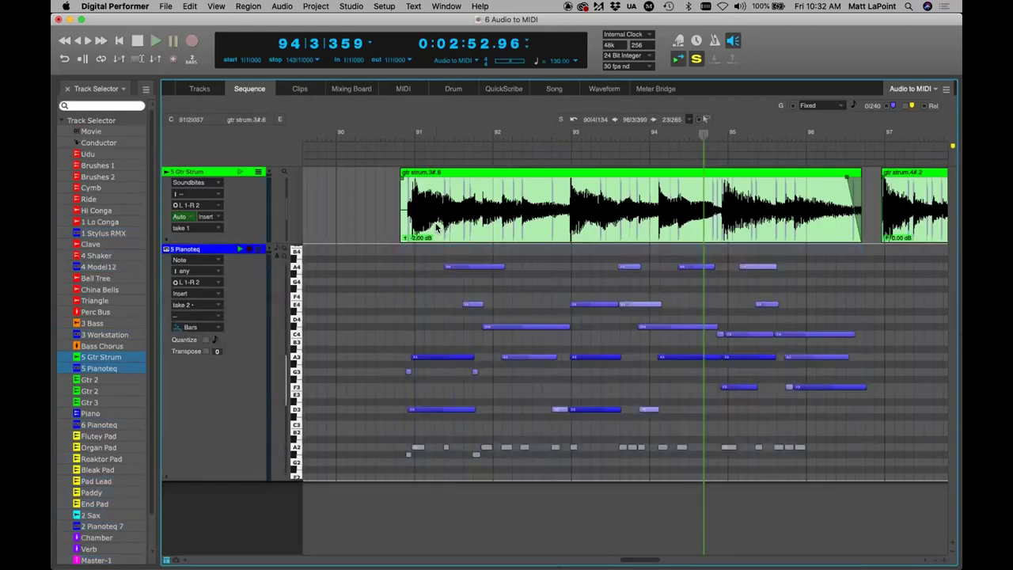
pyautogui.press('space')
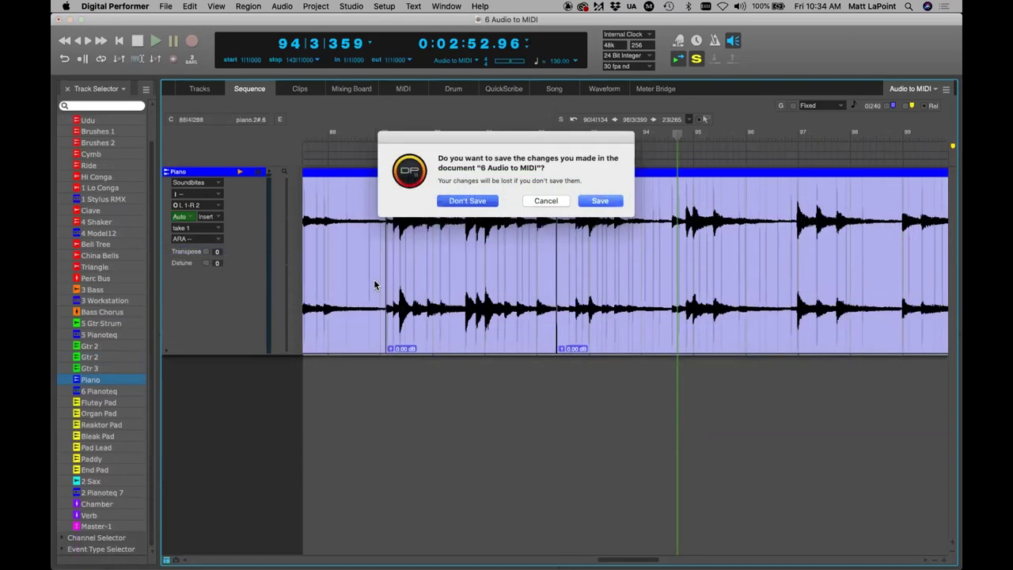
# Step: Close 6 Audio to MIDI without saving and open the 7 Piano & Cello project from its project folder
pyautogui.press('super+d')
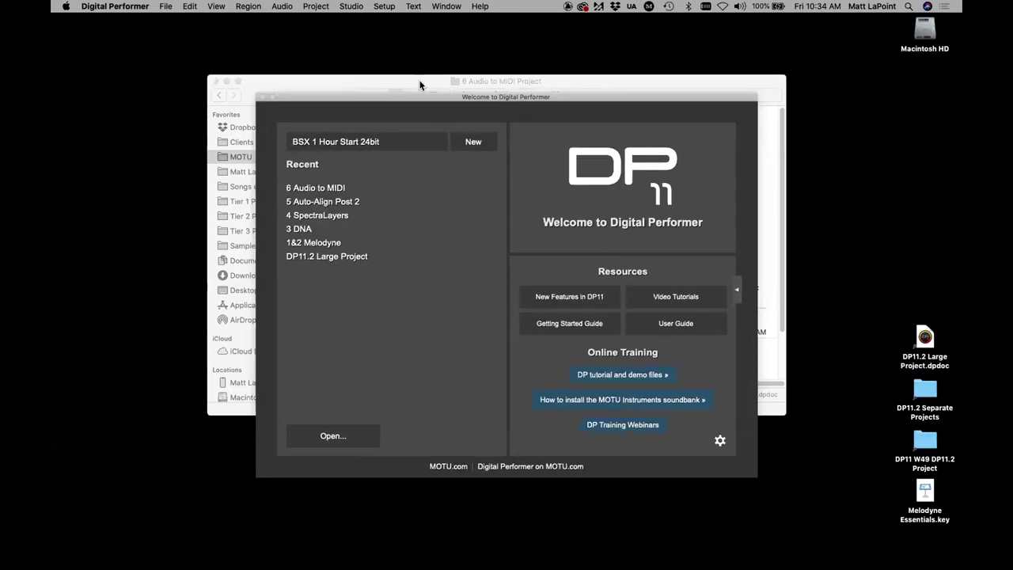
pyautogui.click(420, 85)
pyautogui.hscroll(-3, 421, 208)
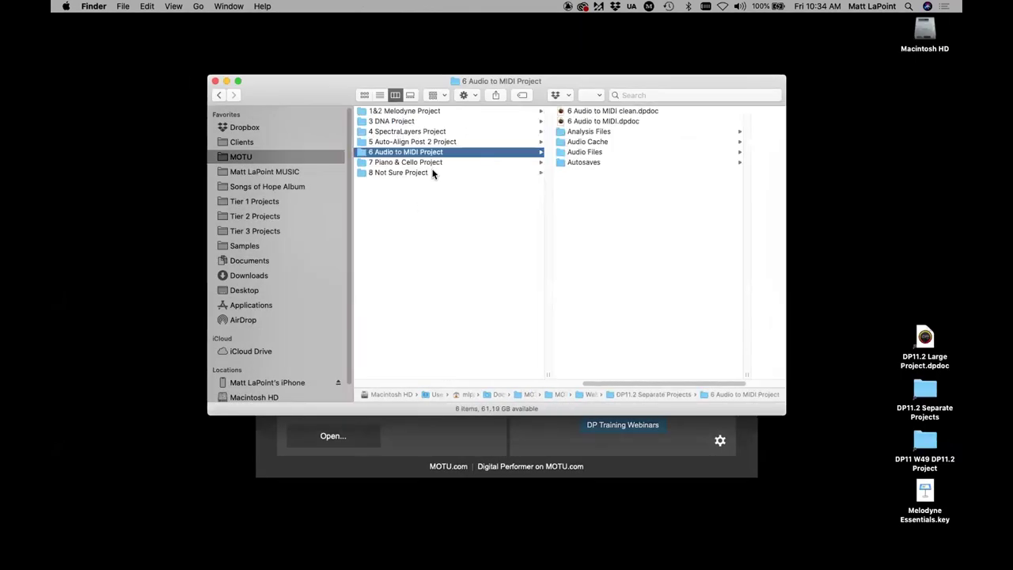
pyautogui.click(433, 162)
pyautogui.doubleClick(582, 111)
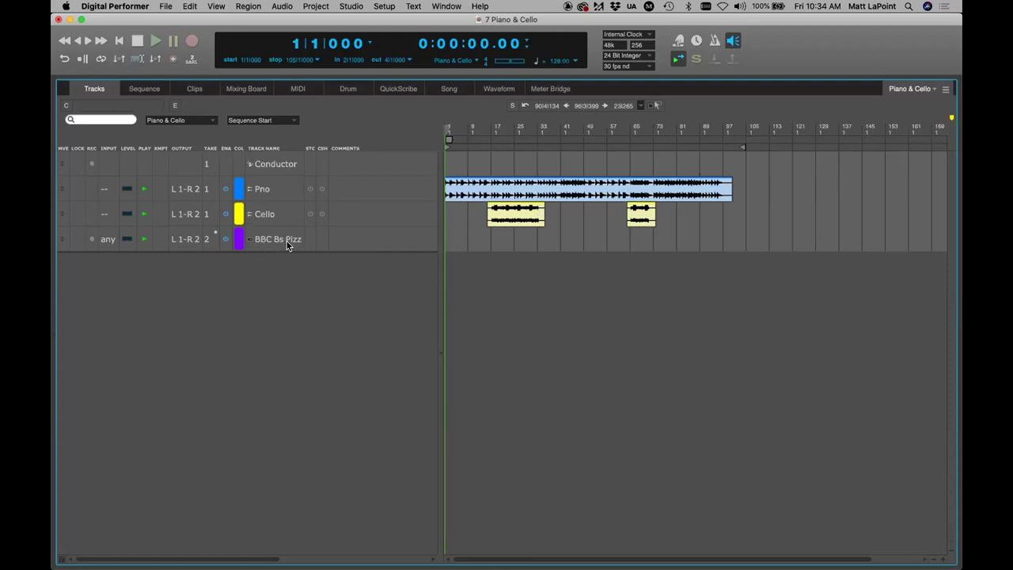
# Step: Show the Pno track above Cello in the sequence editor and audition from 15|4|476
pyautogui.click(161, 90)
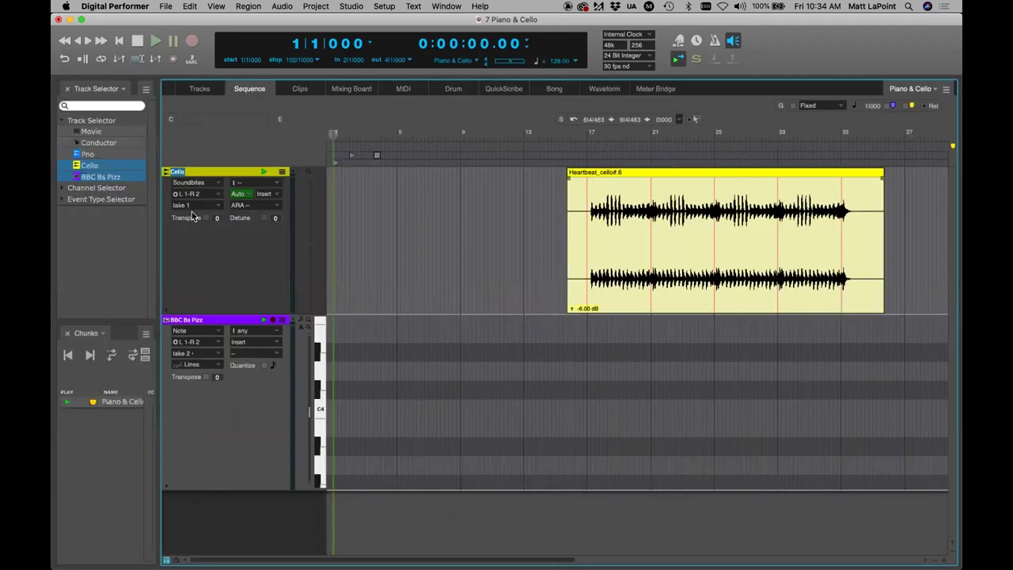
pyautogui.click(94, 155)
pyautogui.click(570, 131)
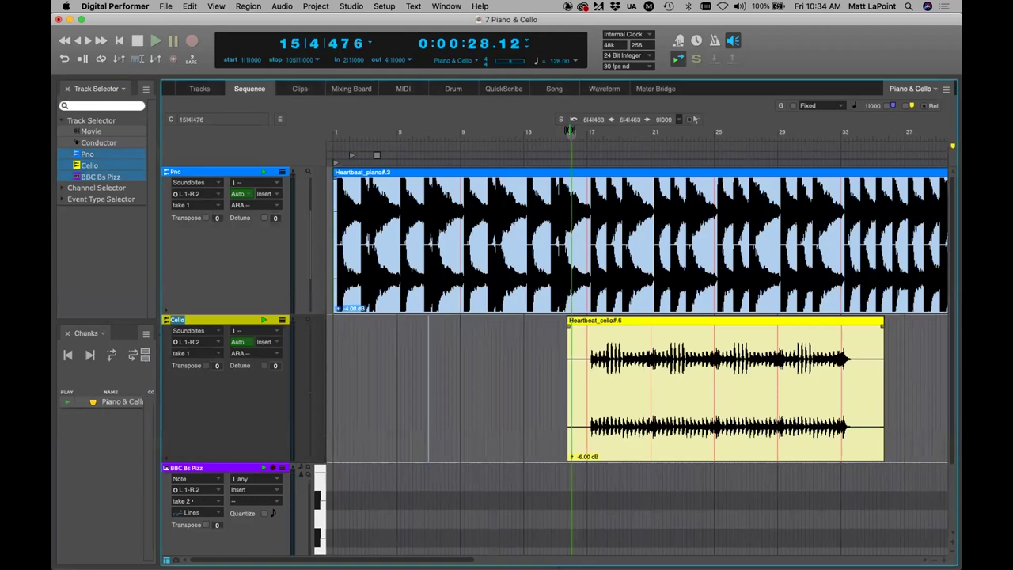
pyautogui.press('space')
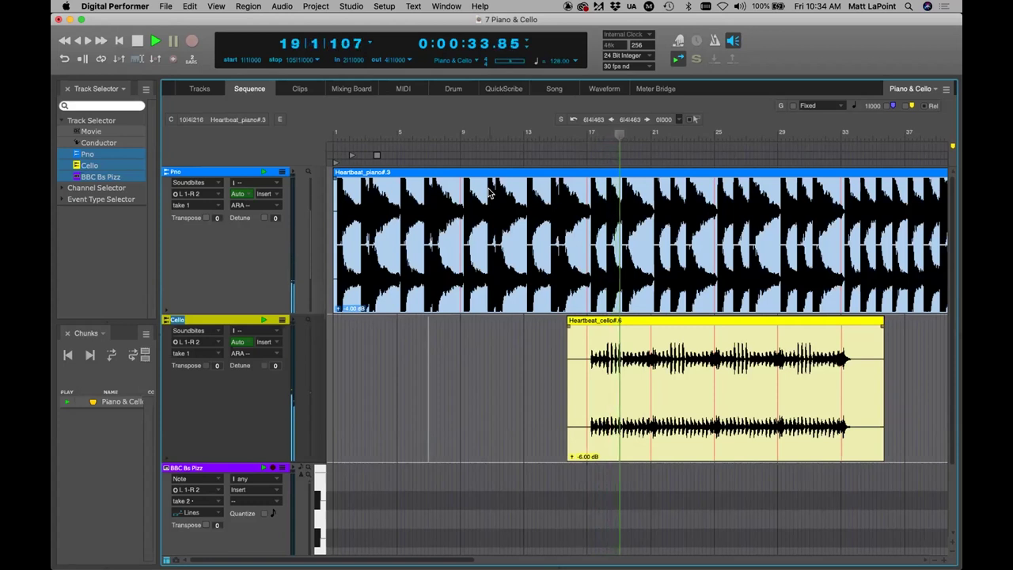
pyautogui.press('space')
# Step: Reduce the heights of the Pno and Cello tracks to make room for the BBC Bs Pizz track
pyautogui.click(429, 356)
pyautogui.moveTo(261, 315); pyautogui.dragTo(261, 260)
pyautogui.moveTo(255, 405); pyautogui.dragTo(264, 356)
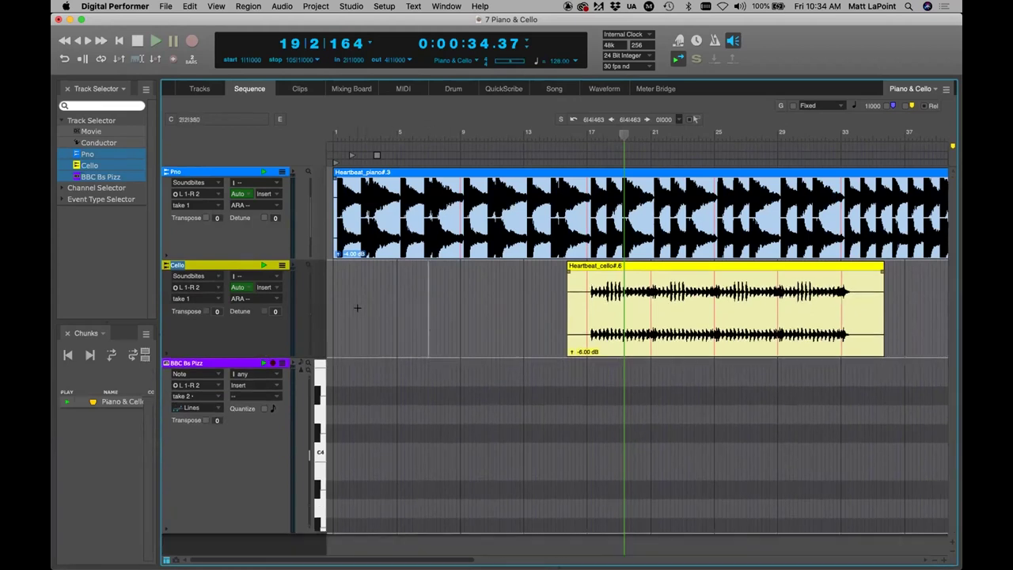
# Step: Copy the Heartbeat_cello#.6 soundbite as MIDI using Melodyne's Melodic algorithm and paste the notes into the BBC Bs Pizz track
pyautogui.click(598, 303)
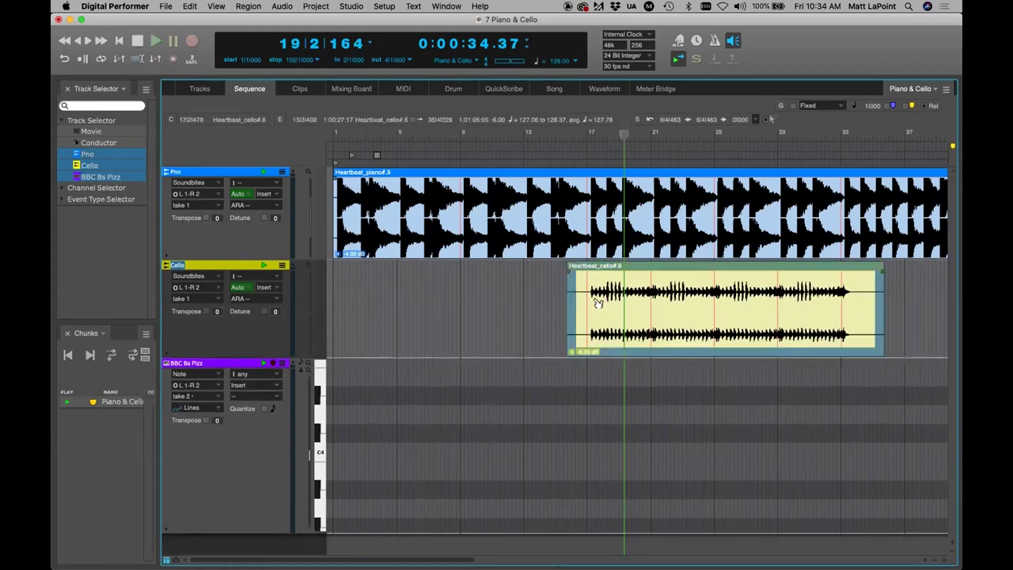
pyautogui.click(190, 7)
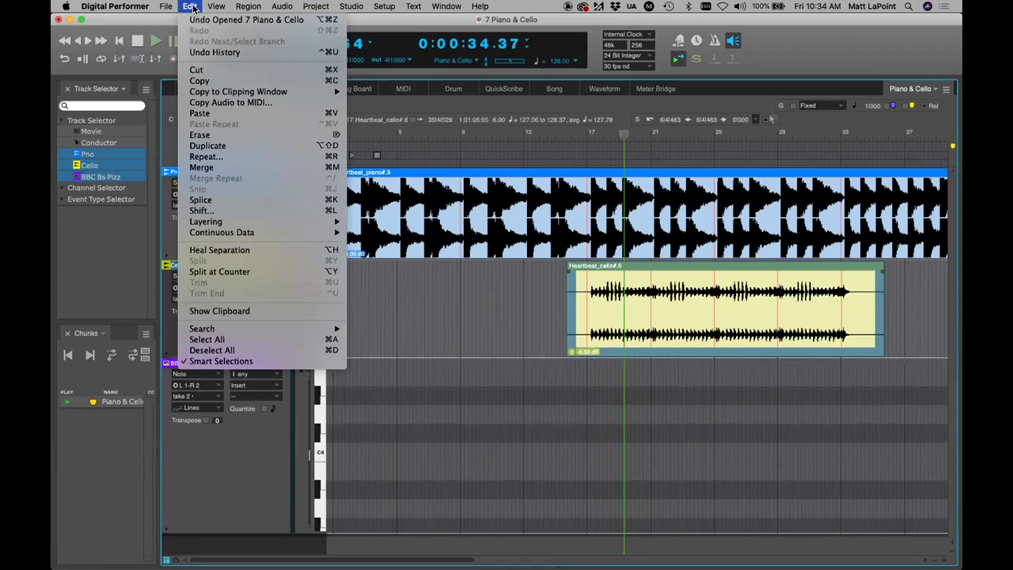
pyautogui.click(237, 102)
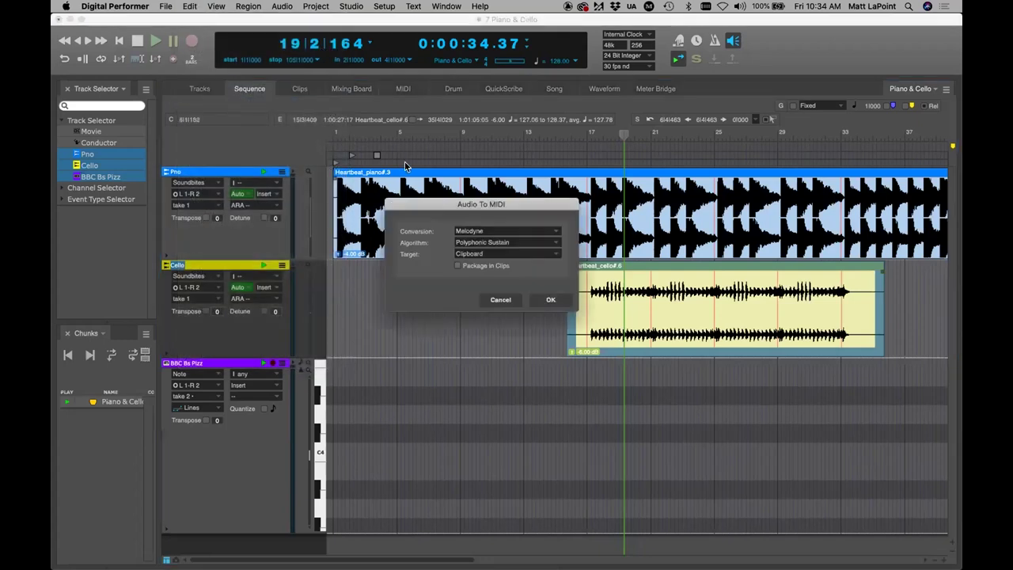
pyautogui.click(504, 242)
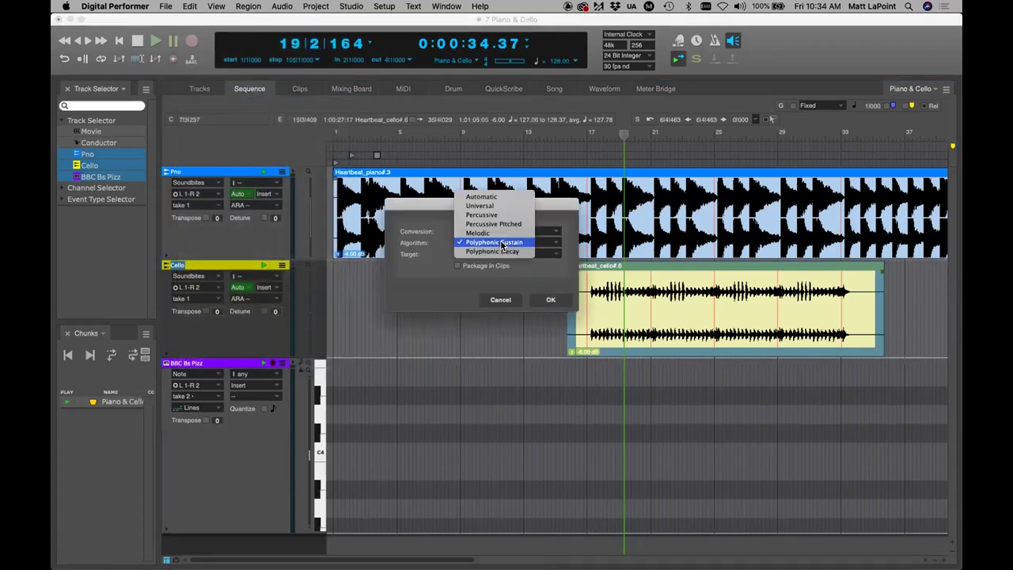
pyautogui.click(486, 234)
pyautogui.click(552, 300)
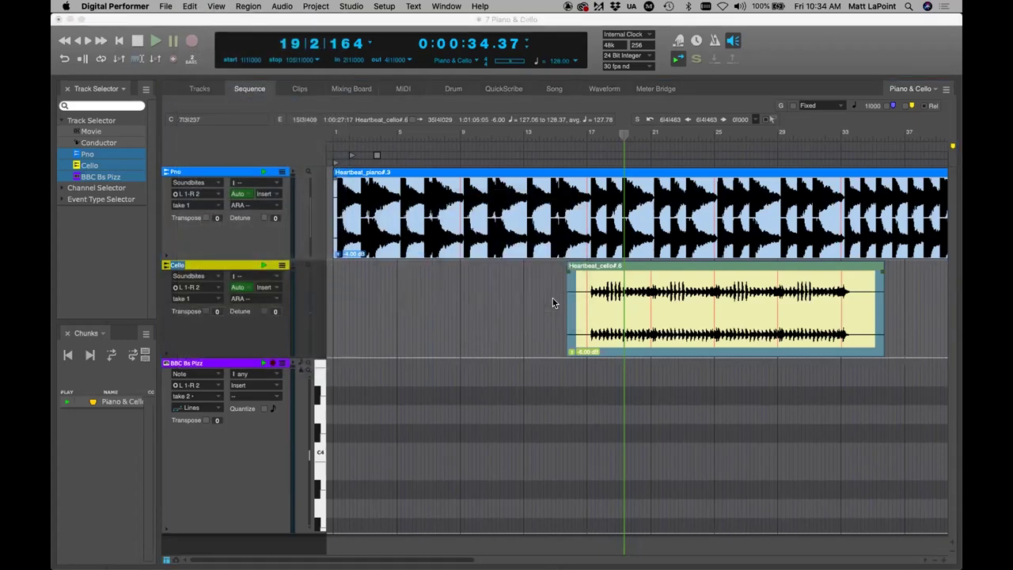
pyautogui.click(196, 365)
pyautogui.press('super+v')
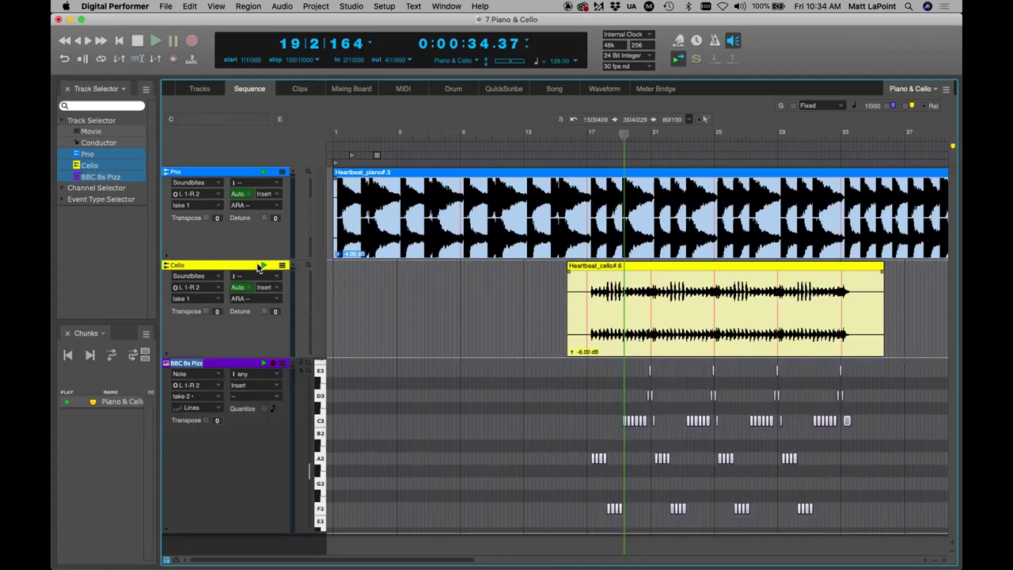
# Step: Audition the pasted BBC Bs Pizz notes with the piano and cello, and clear the note selection
pyautogui.press('KP_1')
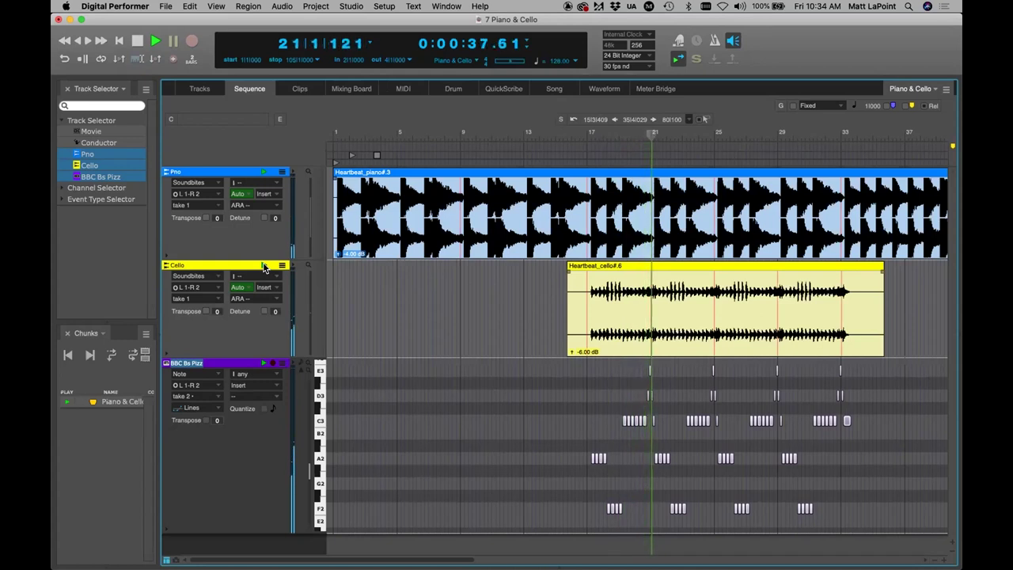
pyautogui.press('space')
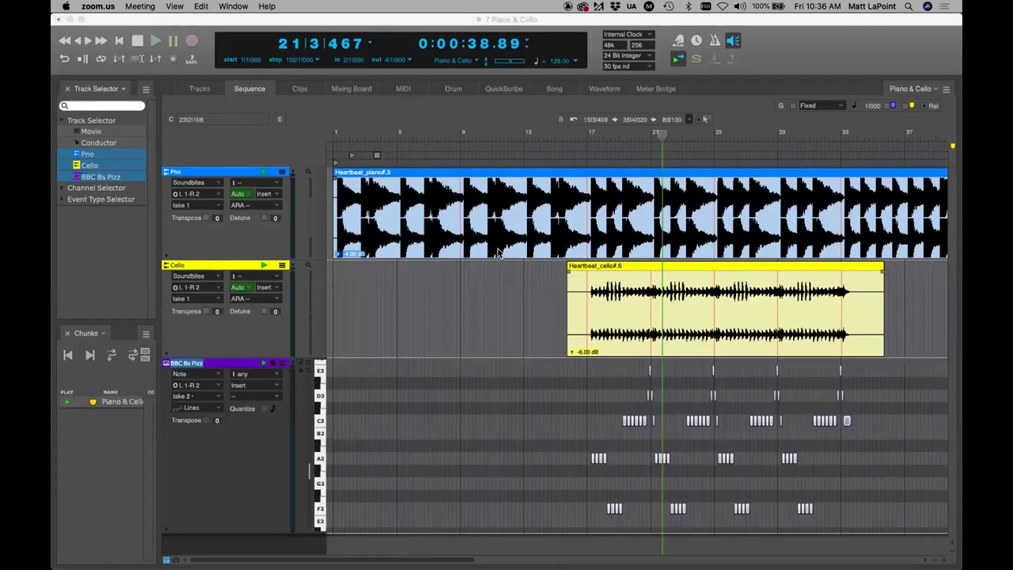
pyautogui.click(436, 308)
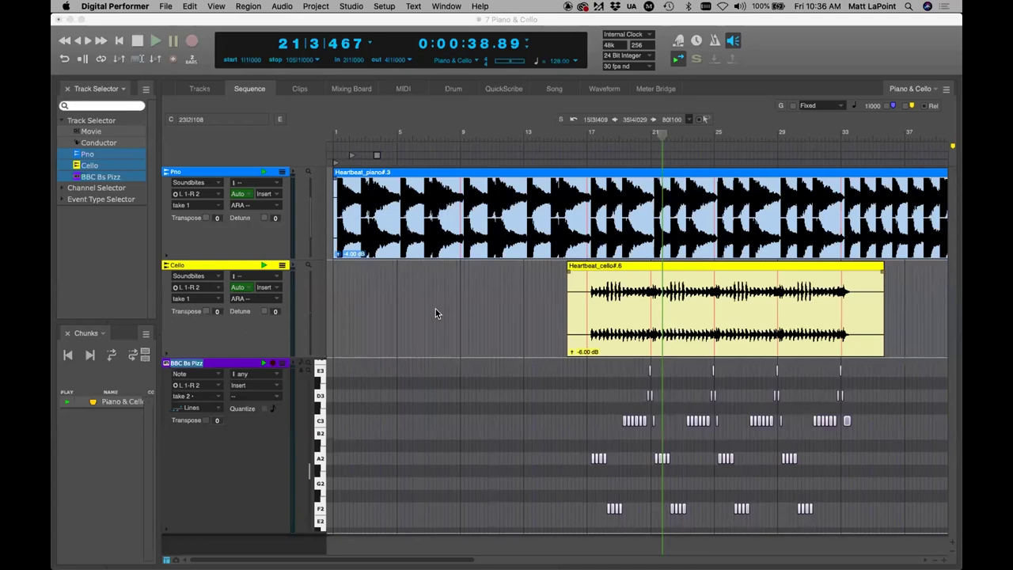
pyautogui.click(436, 309)
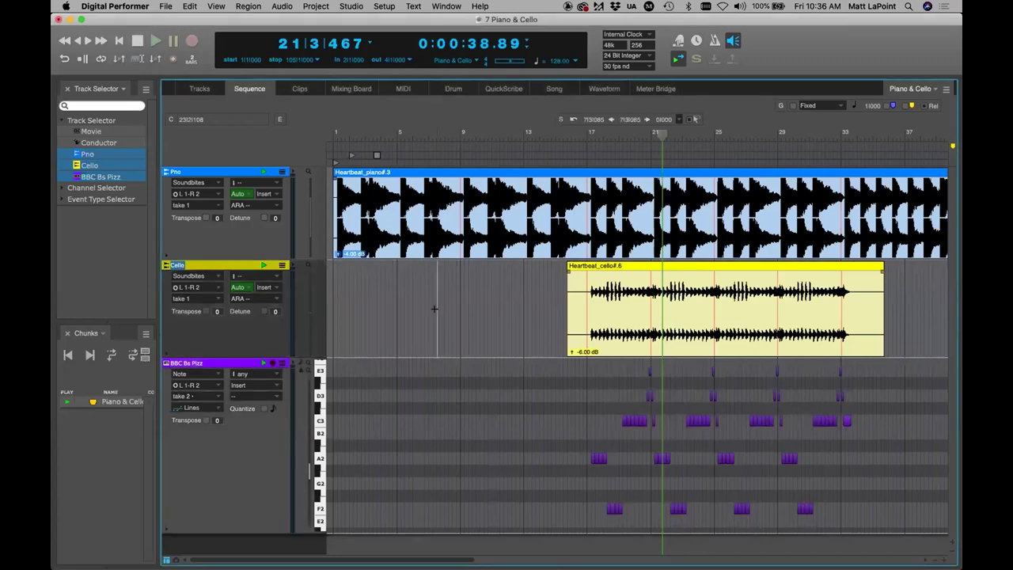
# Step: Close 7 Piano & Cello without saving and open 8 Theme for a Winter from the 8 Not Sure Project folder
pyautogui.press('super+w')
pyautogui.click(475, 203)
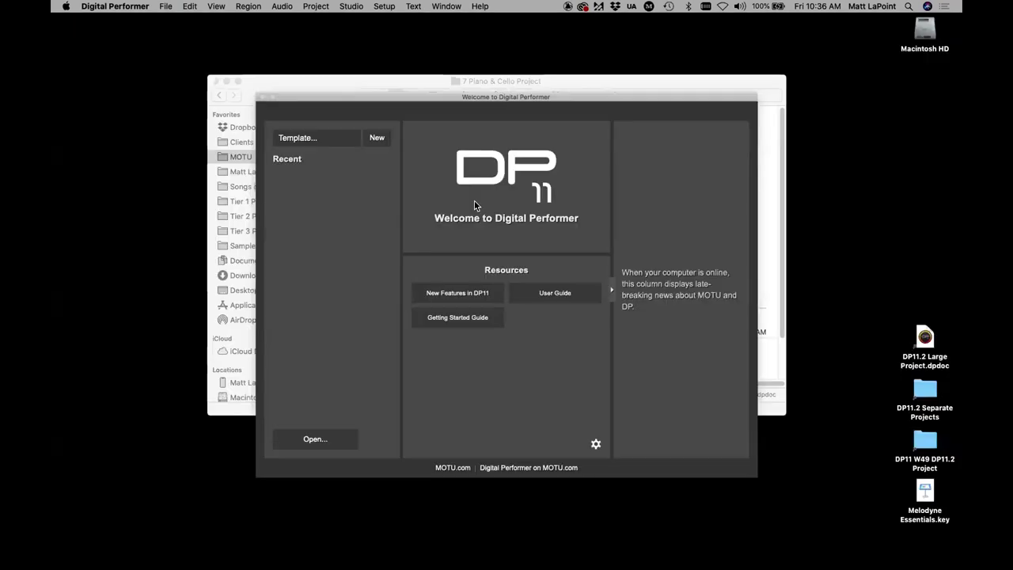
pyautogui.click(342, 79)
pyautogui.click(414, 233)
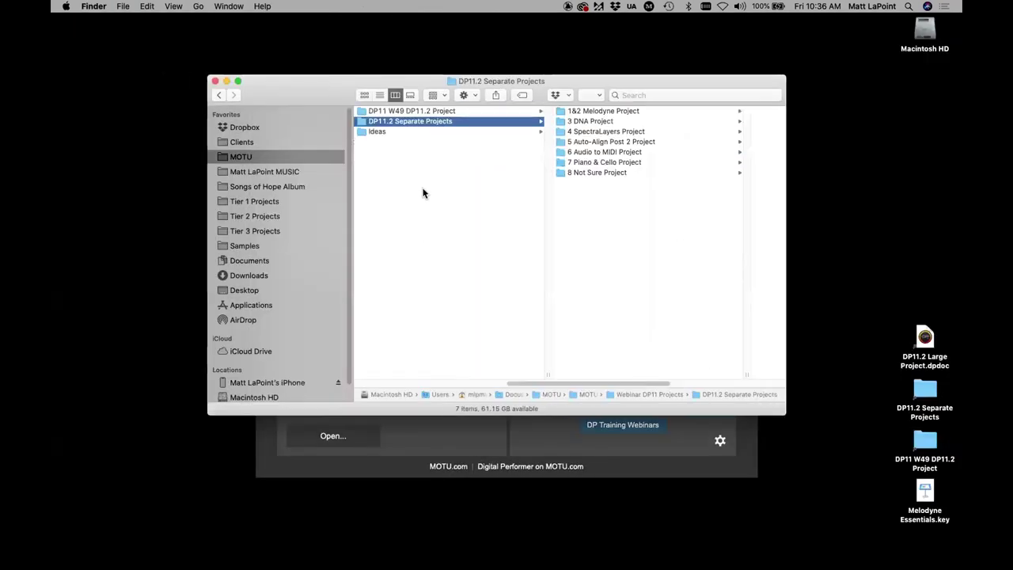
pyautogui.click(554, 169)
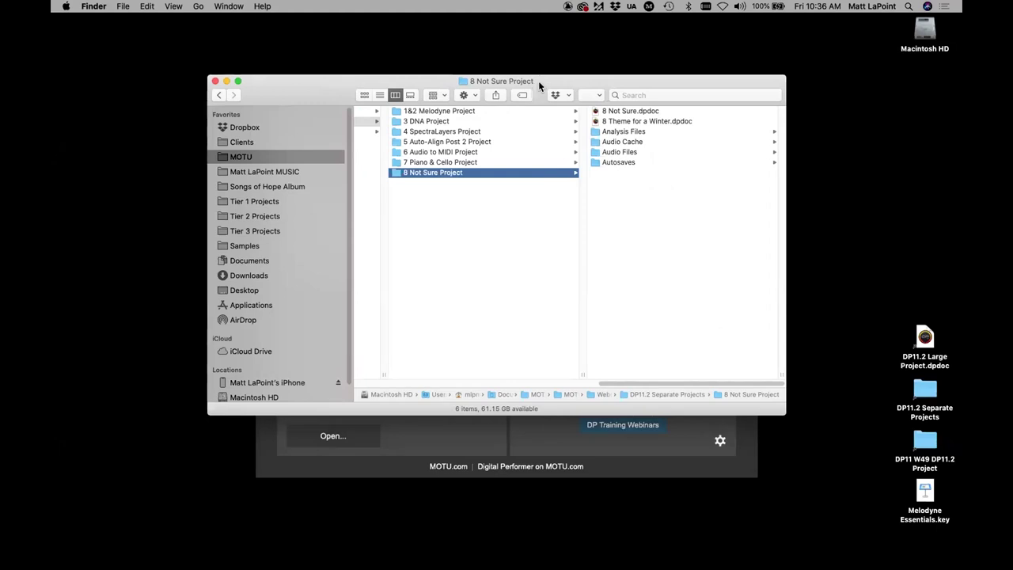
pyautogui.click(609, 111)
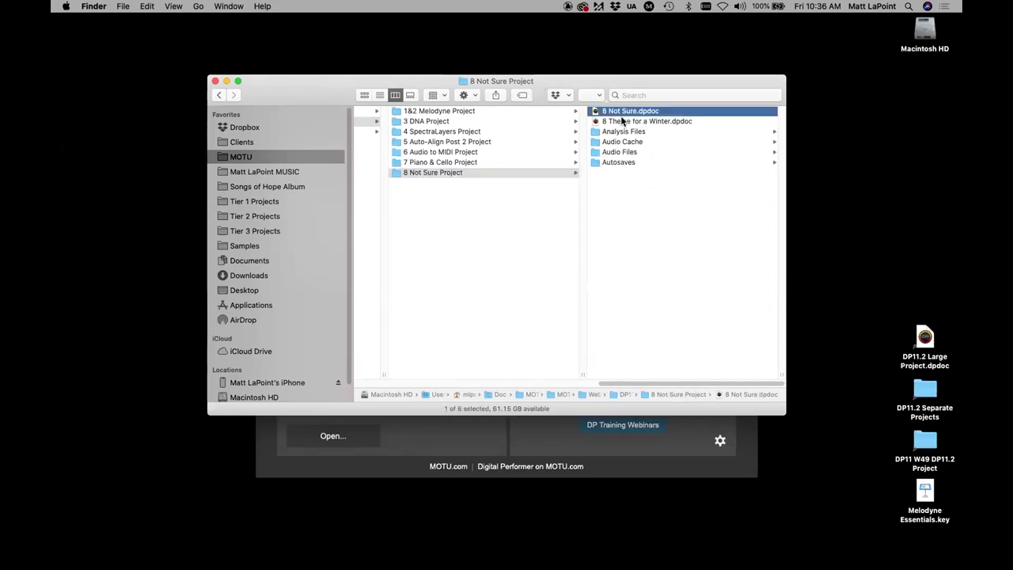
pyautogui.press('Down')
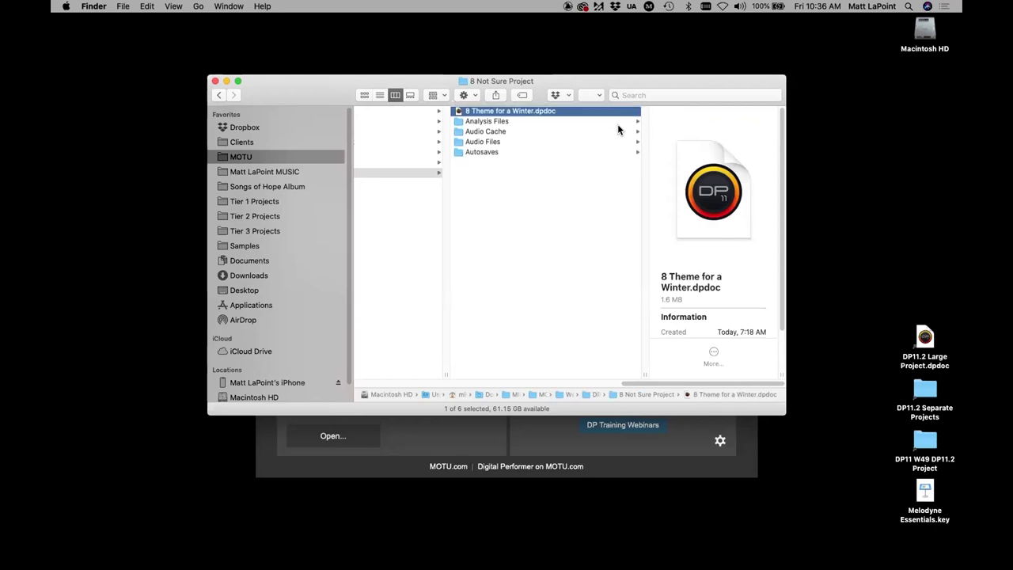
pyautogui.press('Return')
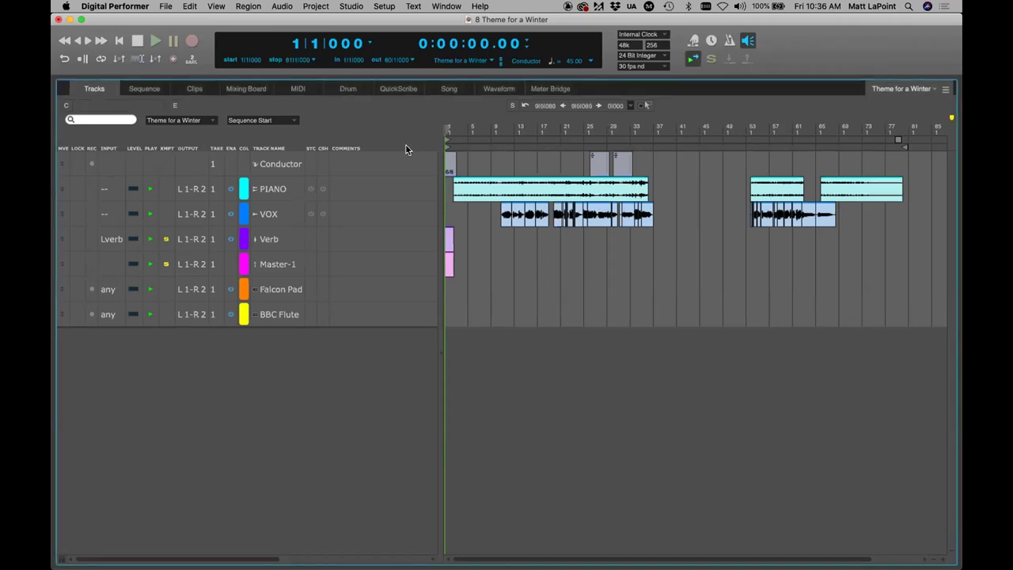
# Step: Show VOX and BBC Flute in the sequence editor with the track selector sidebar, auditioning the vocal from around measure 11
pyautogui.click(146, 88)
pyautogui.click(687, 129)
pyautogui.press('space')
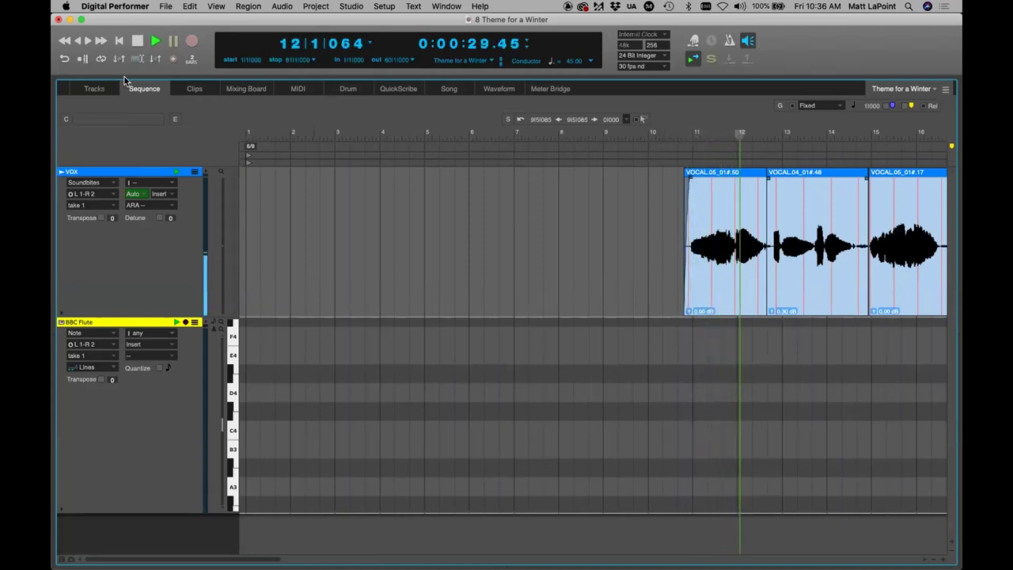
pyautogui.hotkey('alt', '[')
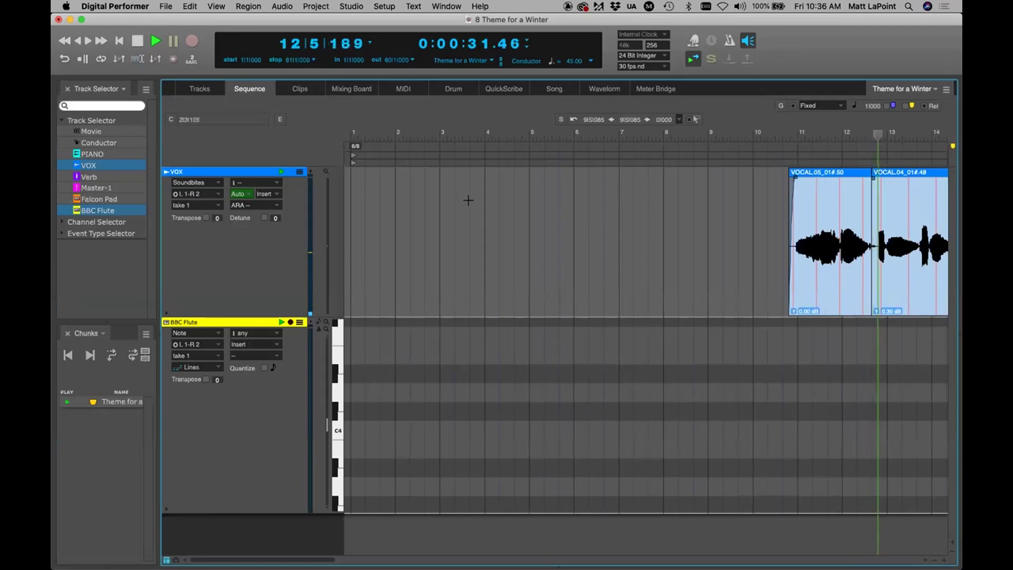
pyautogui.press('super+bracketleft')
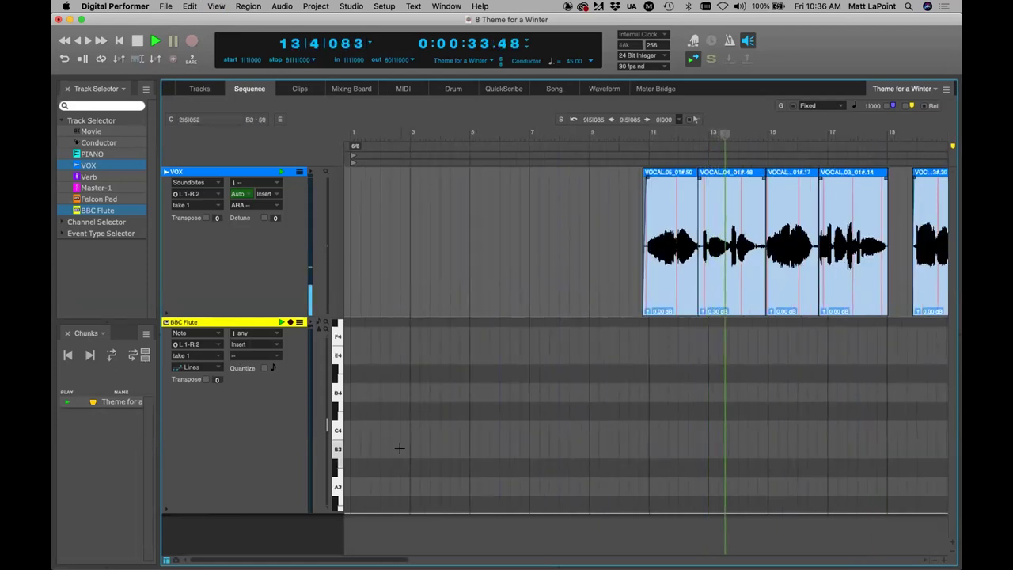
pyautogui.press('space')
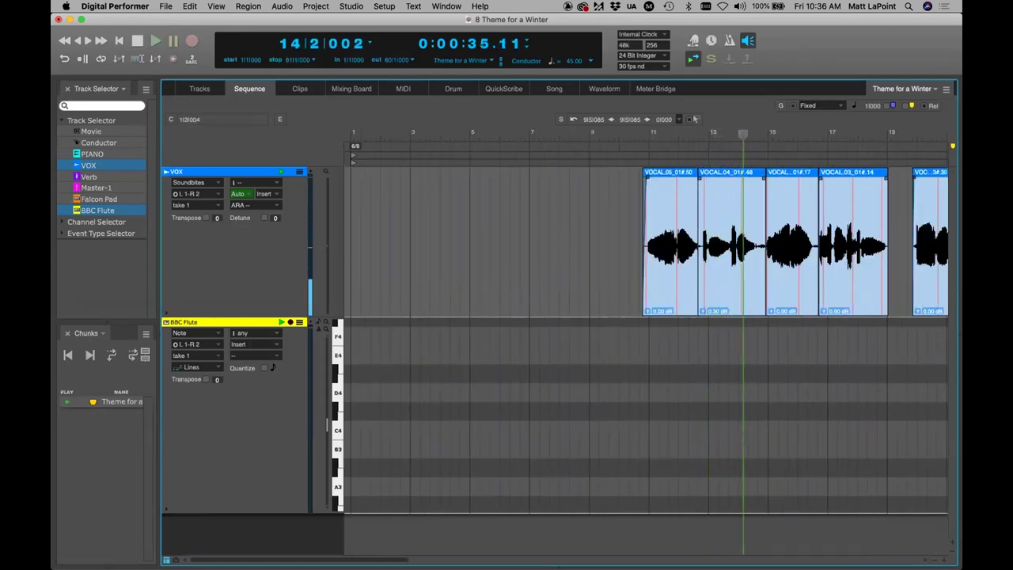
# Step: Merge the VOCAL.05_01#.50 and VOCAL.04_01#.48 soundbites on the VOX track into one soundbite
pyautogui.hscroll(5, 646, 317)
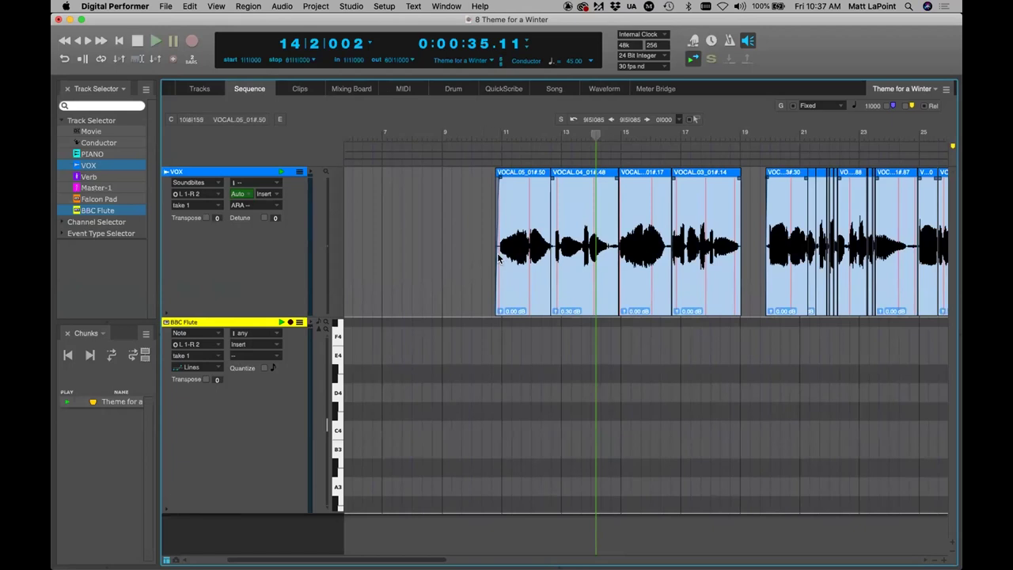
pyautogui.click(515, 133)
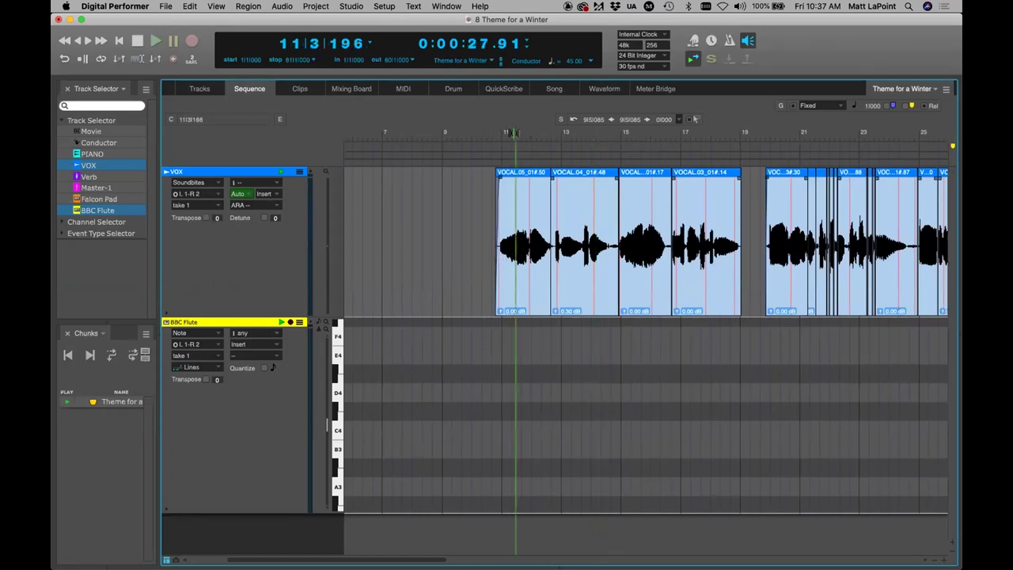
pyautogui.click(533, 239)
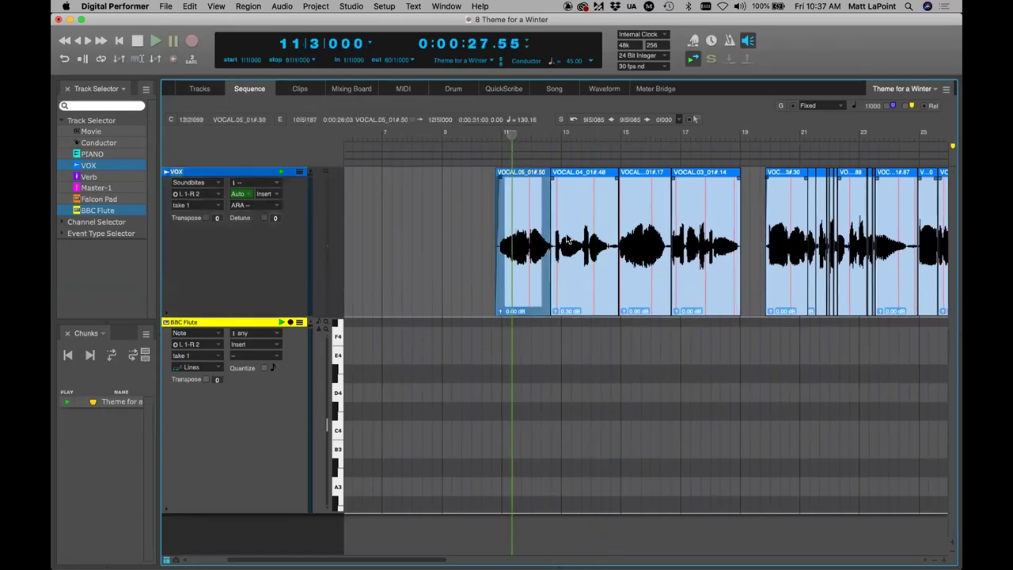
pyautogui.keyDown('shift'); pyautogui.click(571, 241); pyautogui.keyUp('shift')
pyautogui.keyDown('shift'); pyautogui.click(643, 241); pyautogui.keyUp('shift')
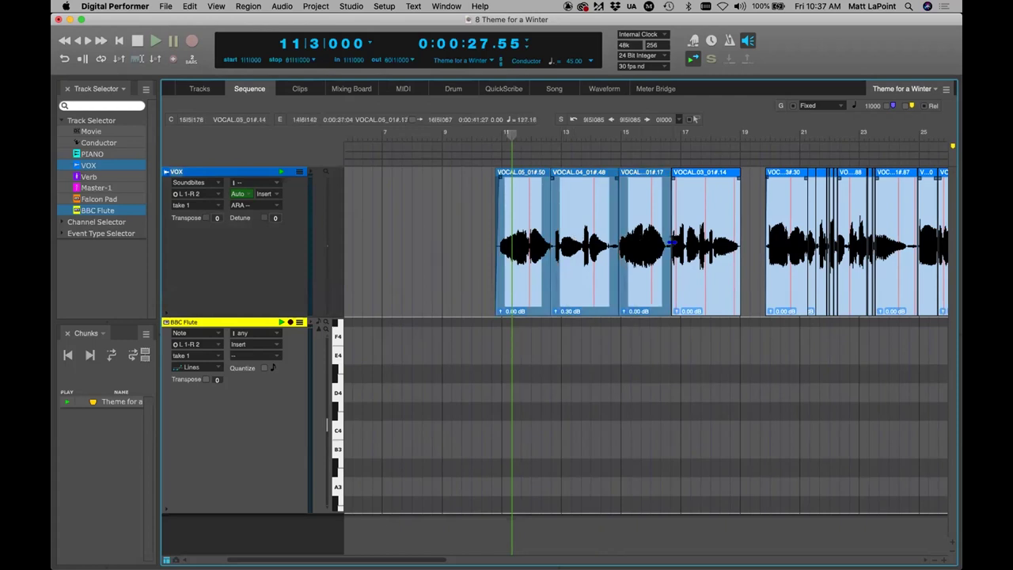
pyautogui.click(510, 247)
pyautogui.keyDown('shift'); pyautogui.click(577, 247); pyautogui.keyUp('shift')
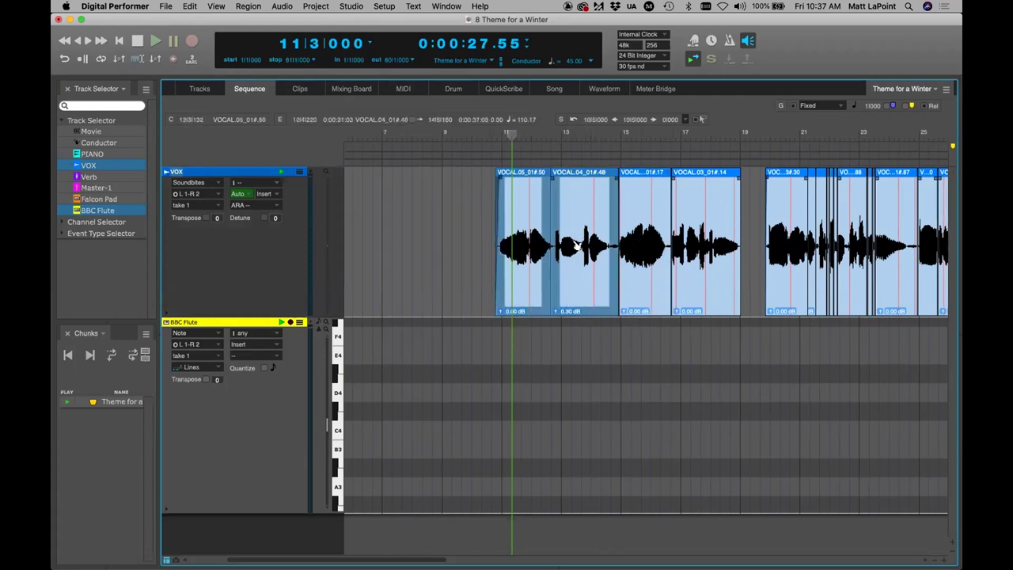
pyautogui.press('super+shift+m')
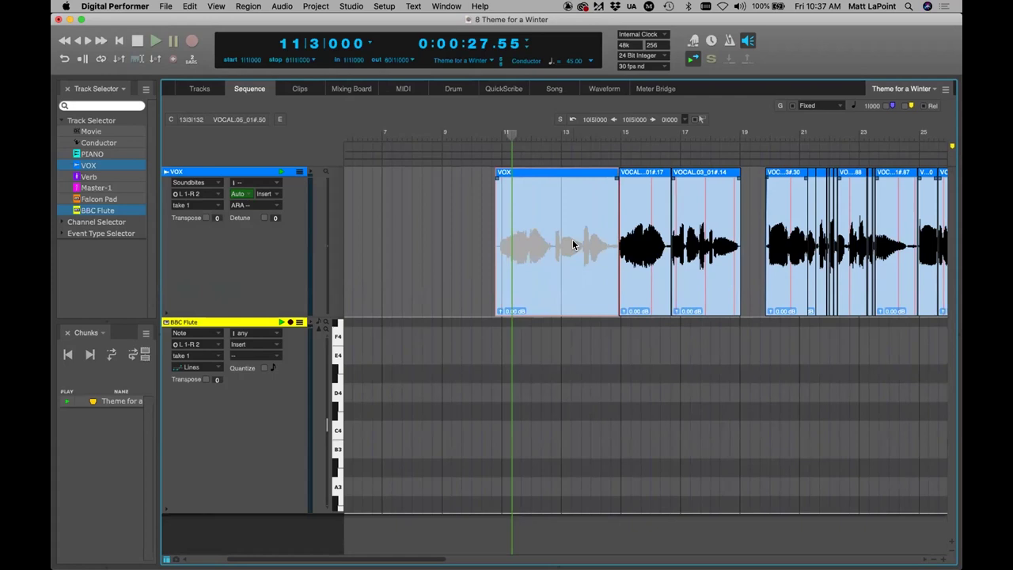
# Step: Convert the merged VOX soundbite to MIDI with Melodyne's Melodic algorithm via the clipboard and paste the notes into BBC Flute
pyautogui.click(190, 7)
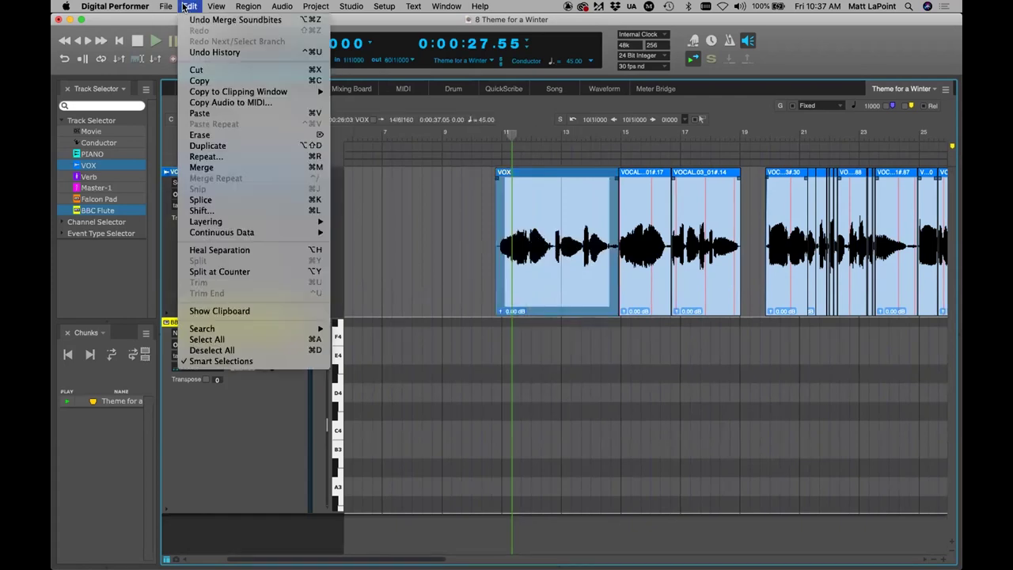
pyautogui.click(230, 102)
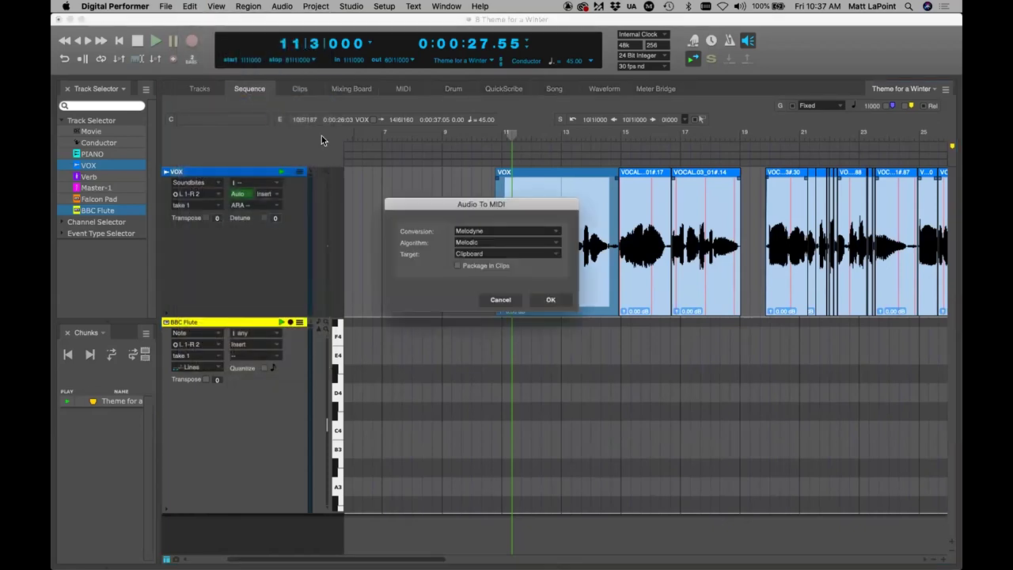
pyautogui.click(550, 297)
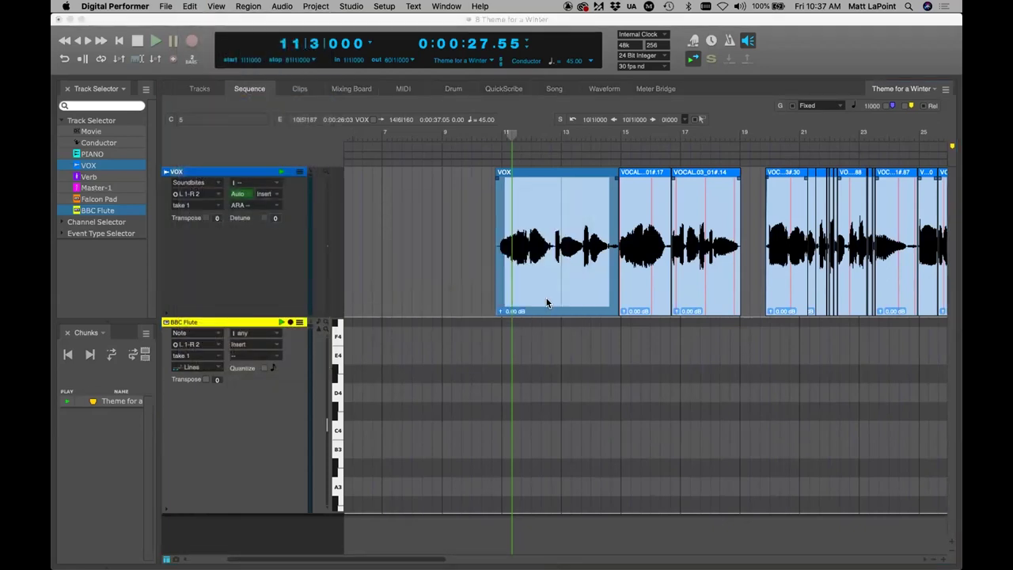
pyautogui.click(198, 321)
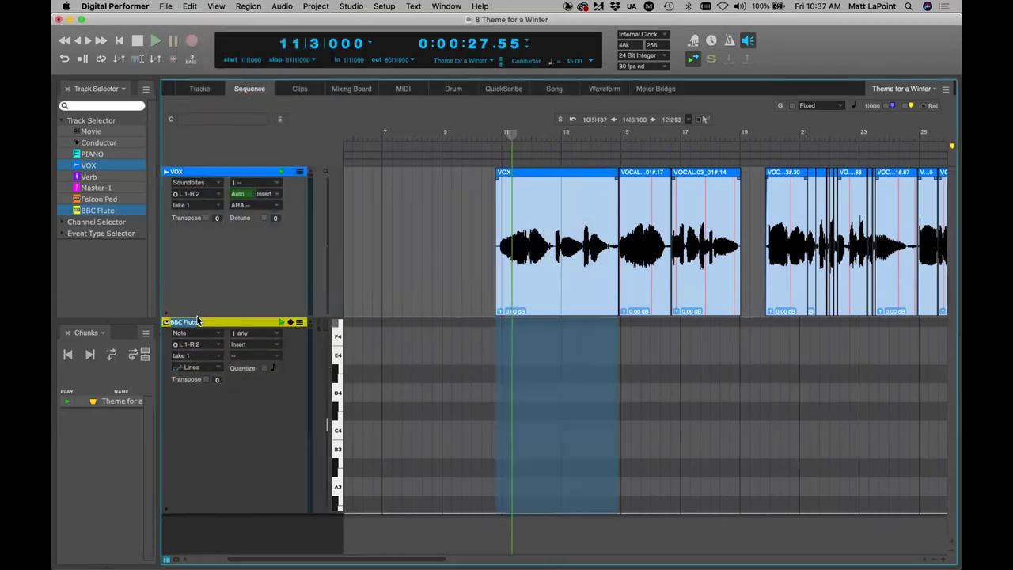
pyautogui.press('super+v')
# Step: Check BBC Flute's Transpose effect settings and audition the pasted notes with the vocal from just before measure 11
pyautogui.click(488, 133)
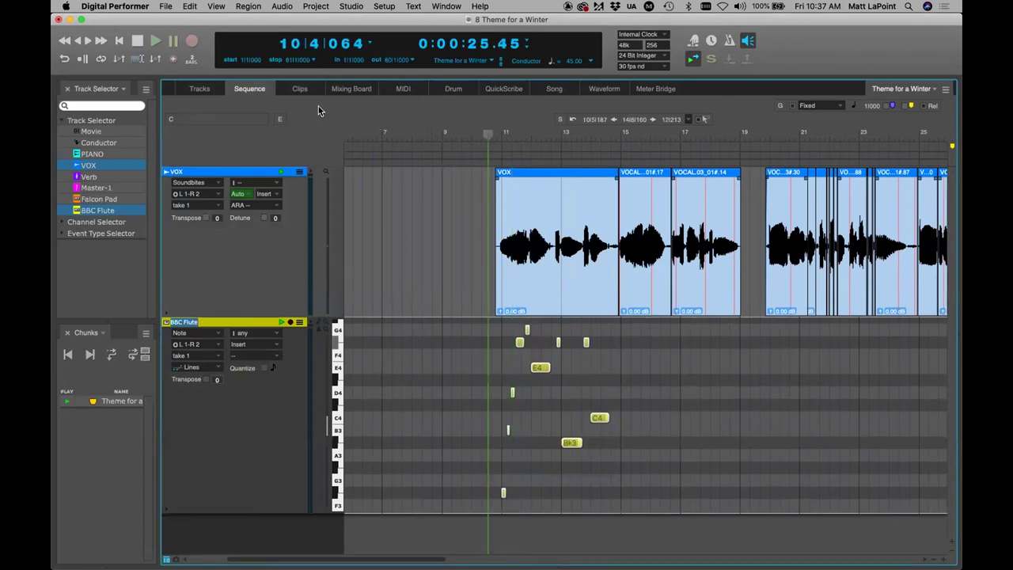
pyautogui.click(350, 91)
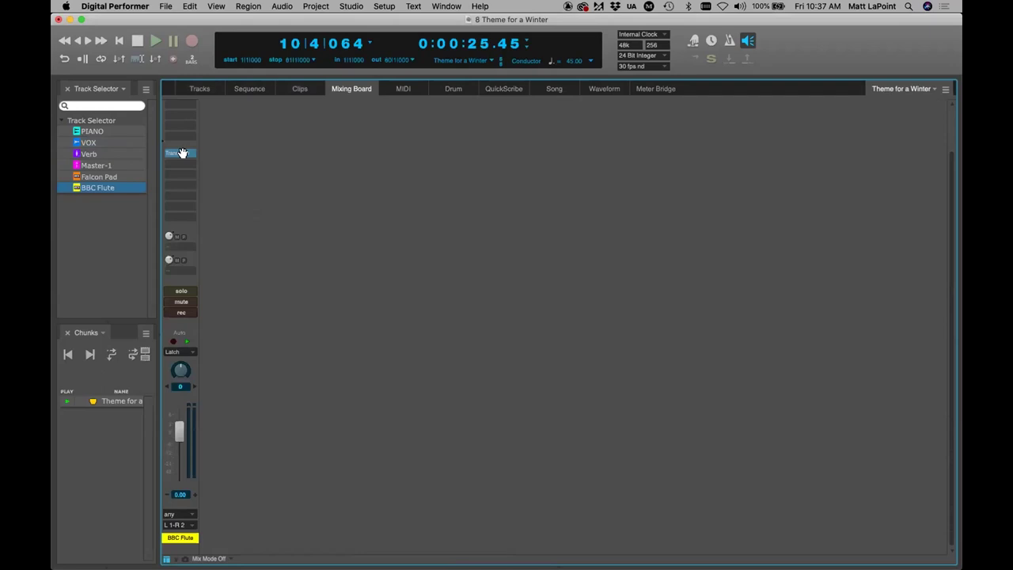
pyautogui.click(179, 152)
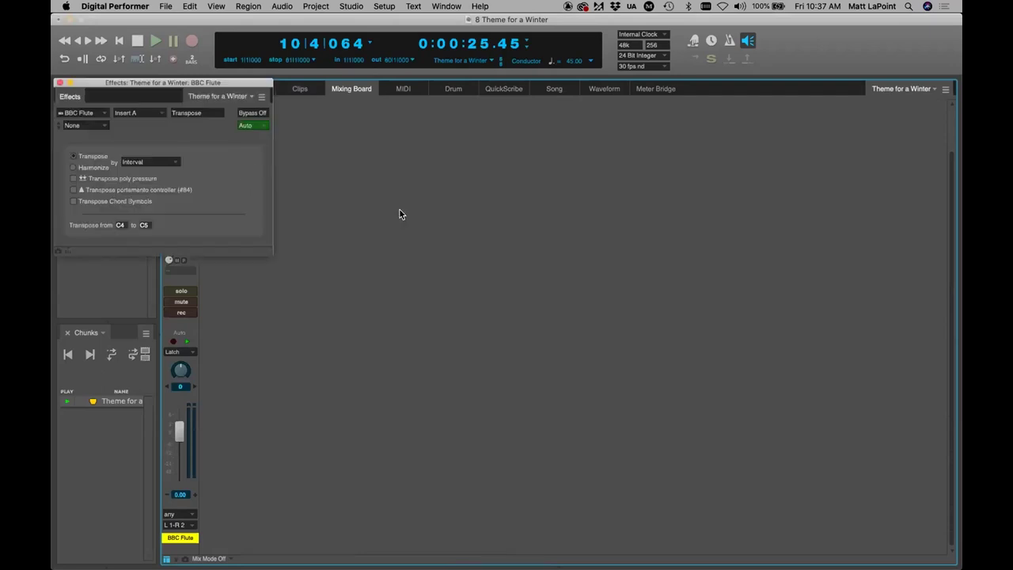
pyautogui.click(59, 83)
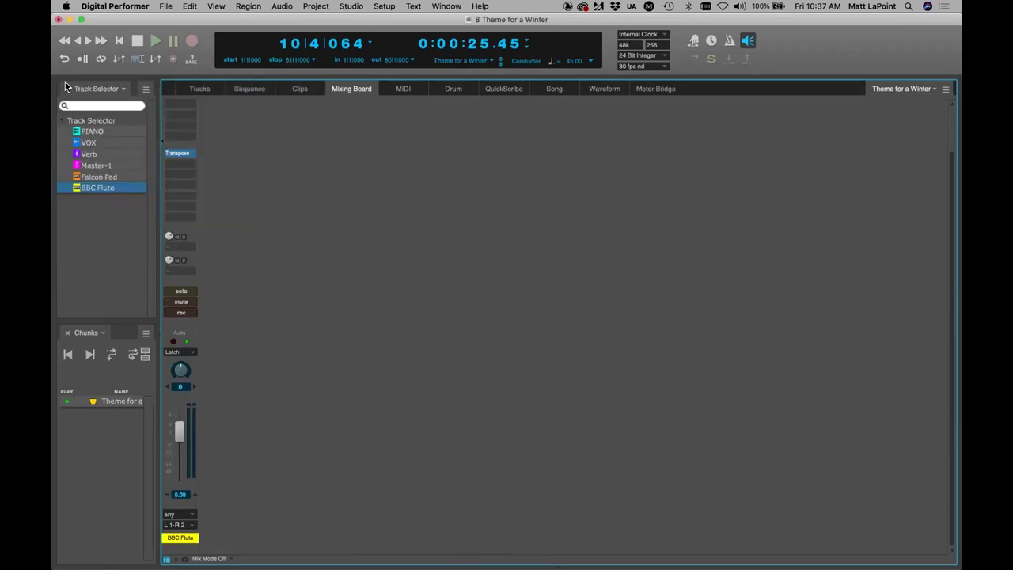
pyautogui.click(247, 89)
pyautogui.press('space')
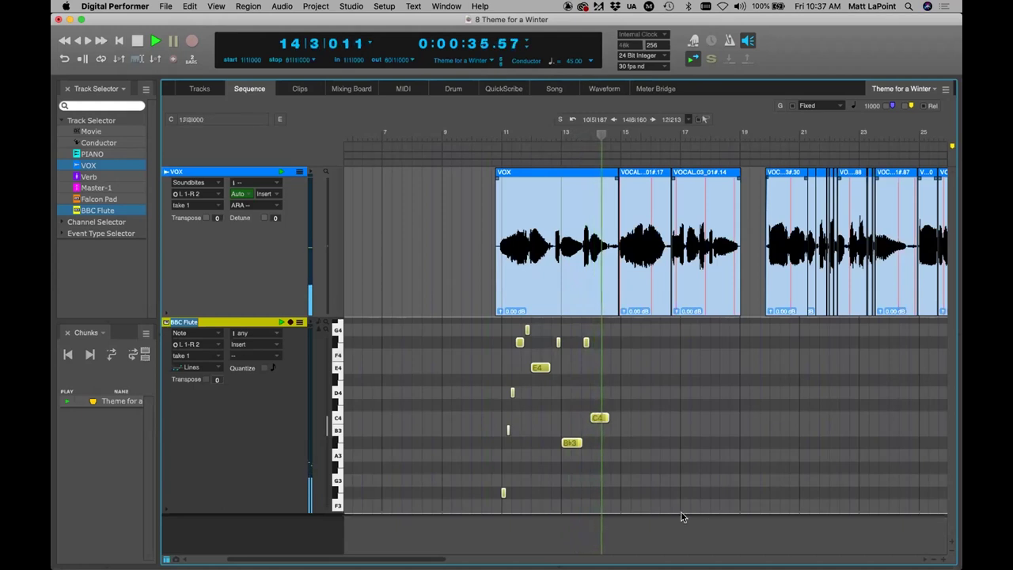
pyautogui.click(688, 474)
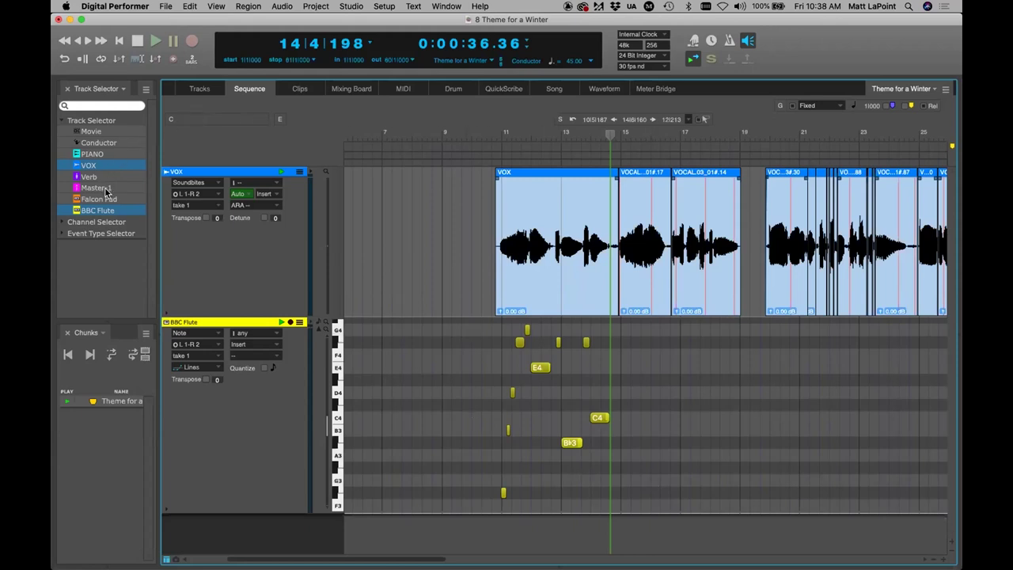
# Step: Add PIANO to the sequence editor, solo it and audition it from just before measure 3
pyautogui.keyDown('super'); pyautogui.click(116, 153); pyautogui.keyUp('super')
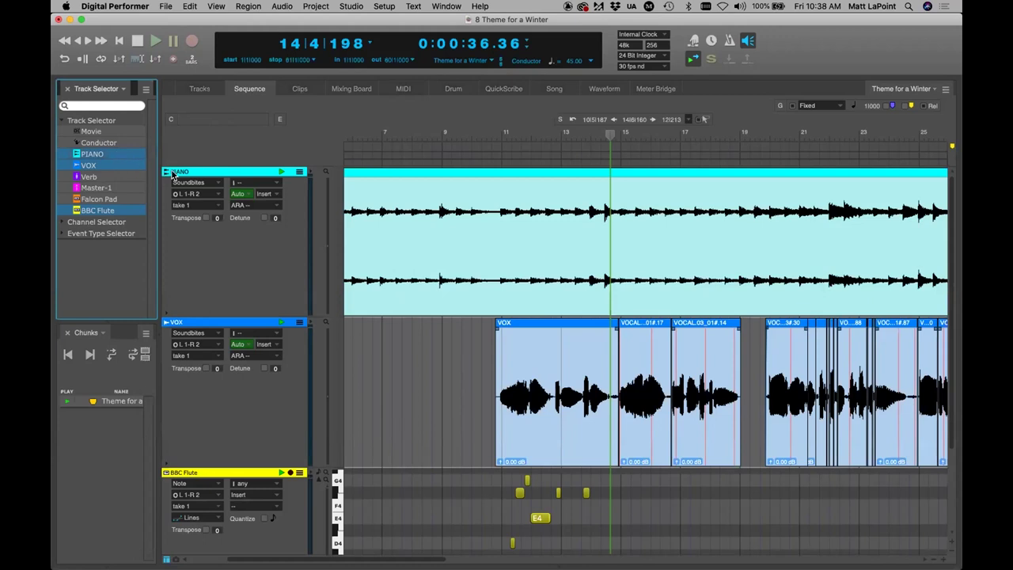
pyautogui.press('Return')
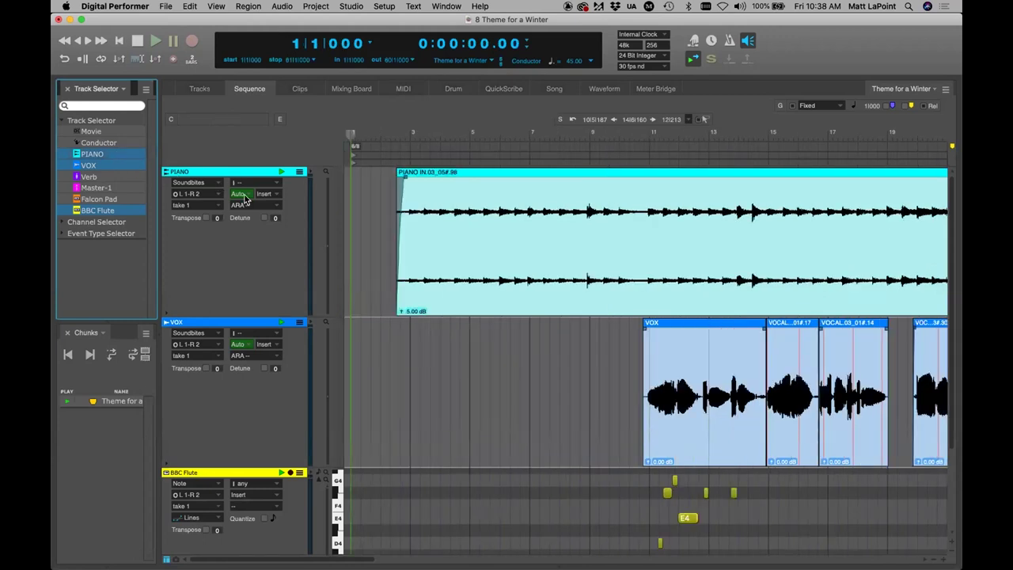
pyautogui.hotkey('shift', 's')
pyautogui.click(307, 173)
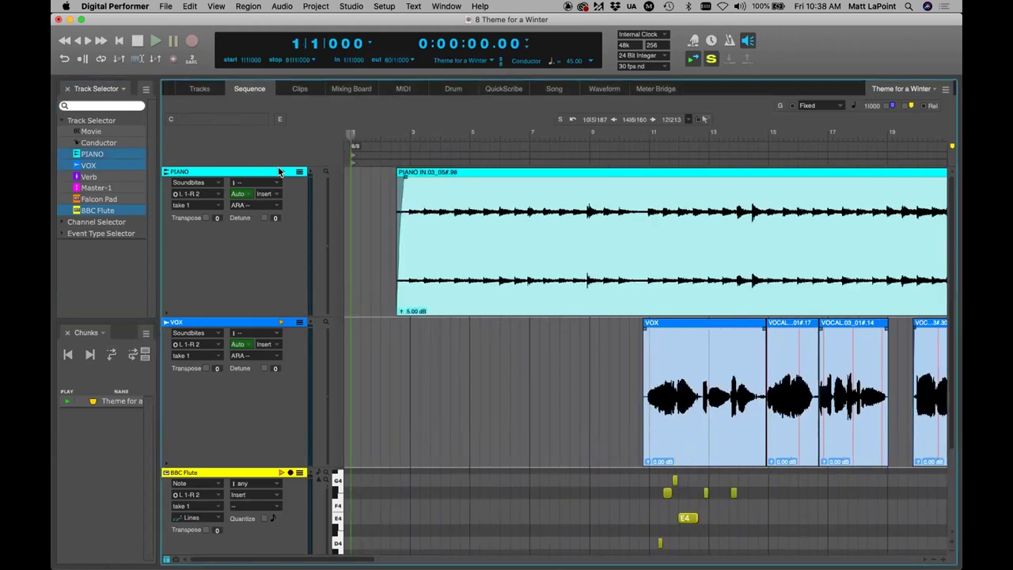
pyautogui.click(399, 132)
pyautogui.press('space')
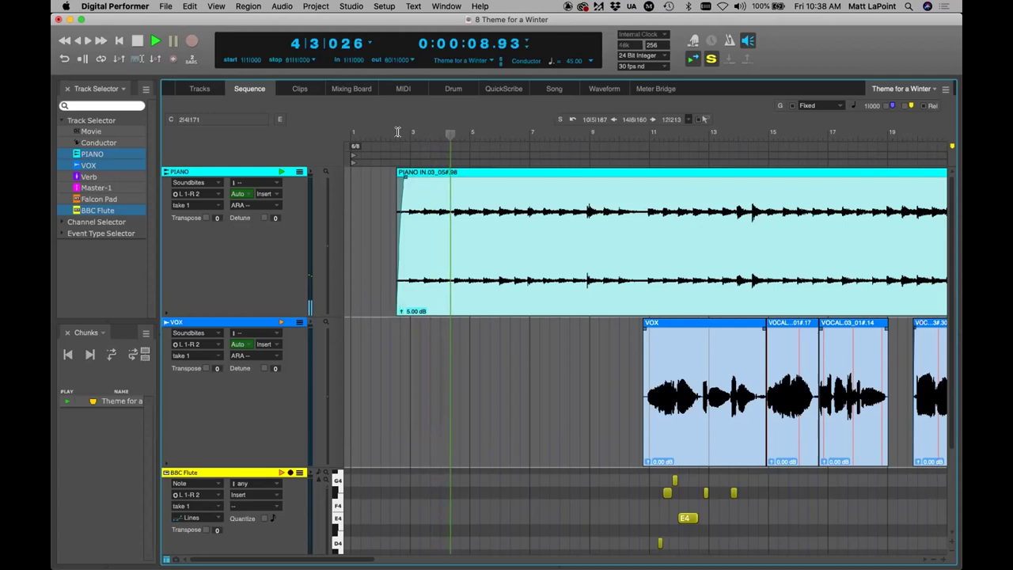
pyautogui.press('space')
# Step: Hide BBC Flute and VOX so that only PIANO is shown in the sequence editor
pyautogui.click(97, 211)
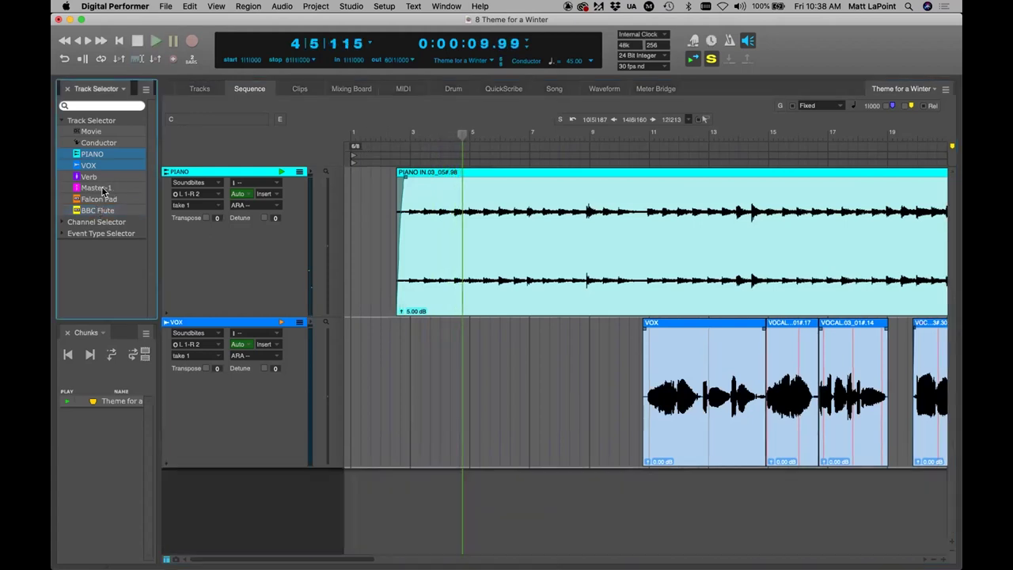
pyautogui.click(118, 163)
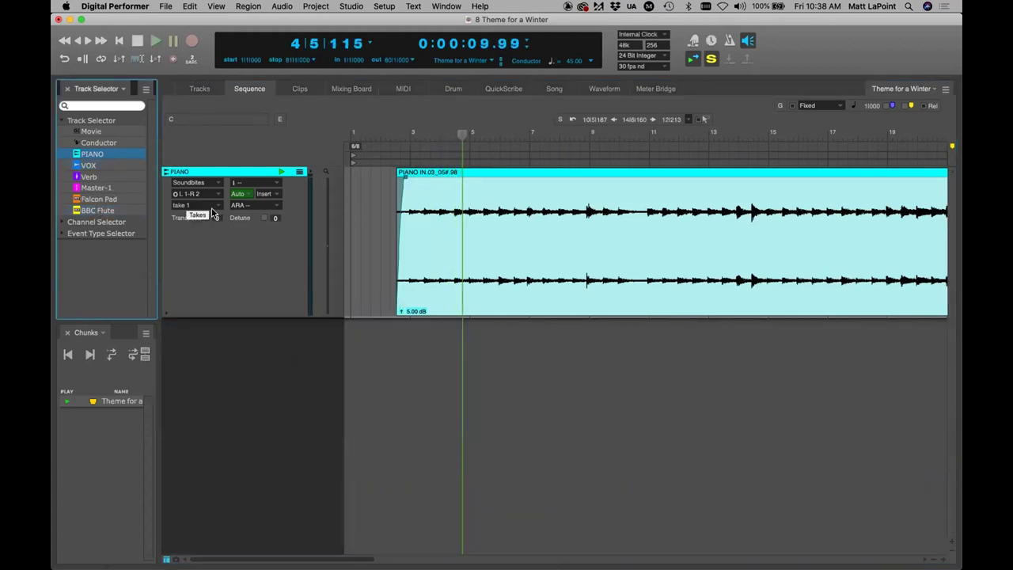
pyautogui.click(339, 371)
pyautogui.press('super+bracketleft')
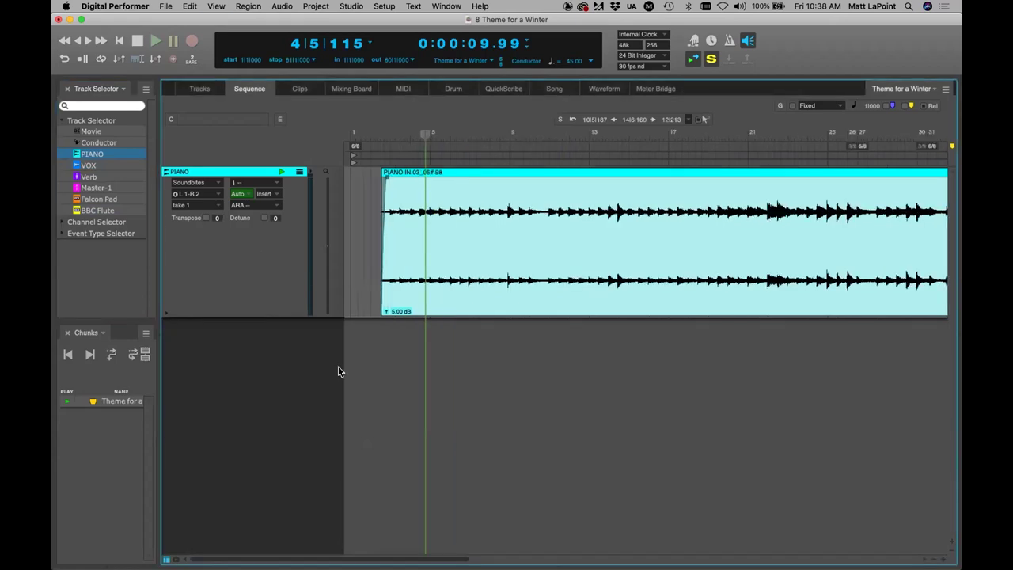
# Step: Split the PIANO soundbite at 8|6|157, at the attack just before measure 9
pyautogui.click(212, 184)
pyautogui.click(214, 182)
pyautogui.moveTo(437, 134); pyautogui.dragTo(416, 135)
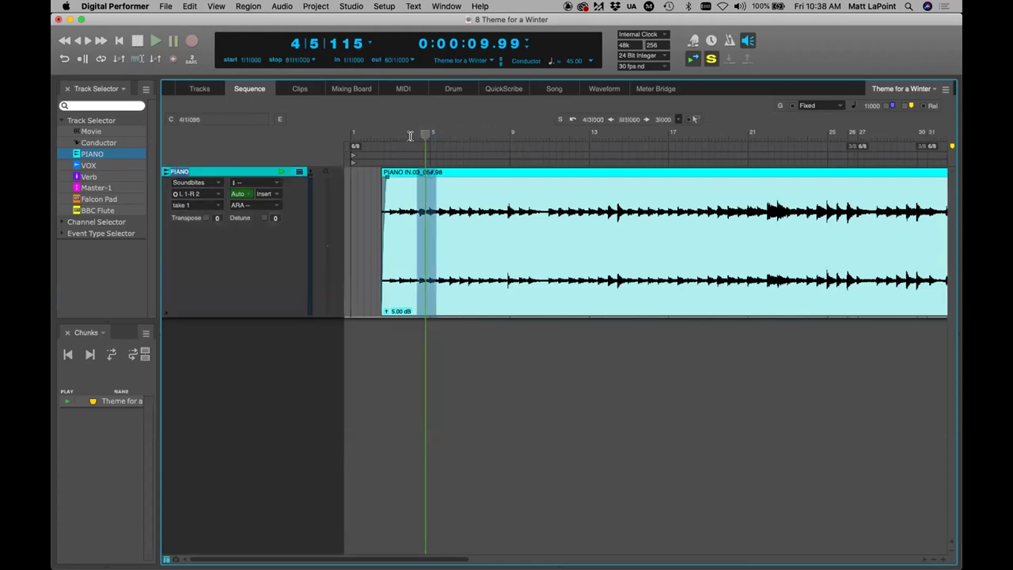
pyautogui.click(492, 136)
pyautogui.click(523, 136)
pyautogui.press('super+bracketright')
pyautogui.press('super+bracketright')
pyautogui.press('super+bracketright')
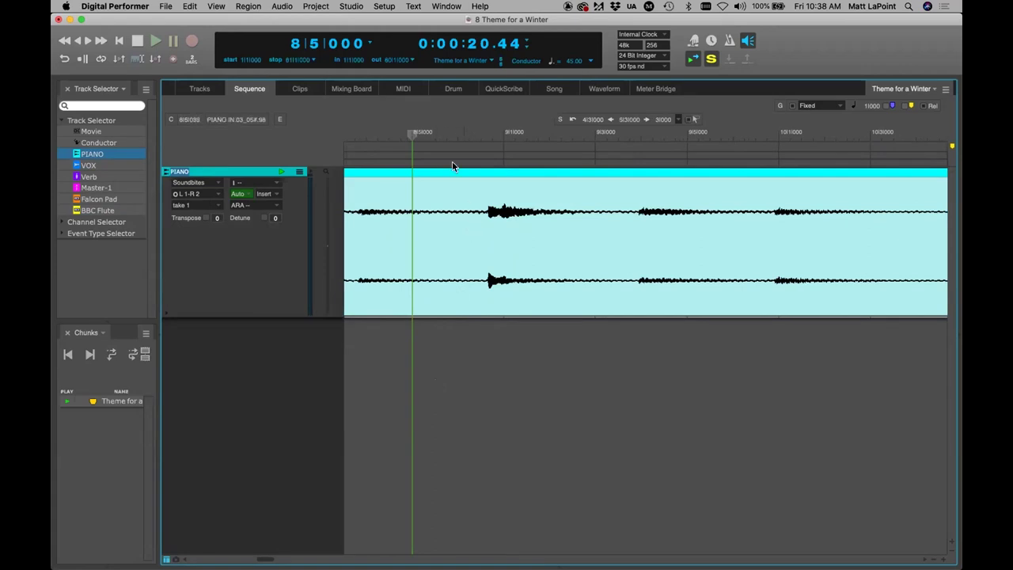
pyautogui.moveTo(412, 133); pyautogui.dragTo(488, 142)
pyautogui.click(487, 141)
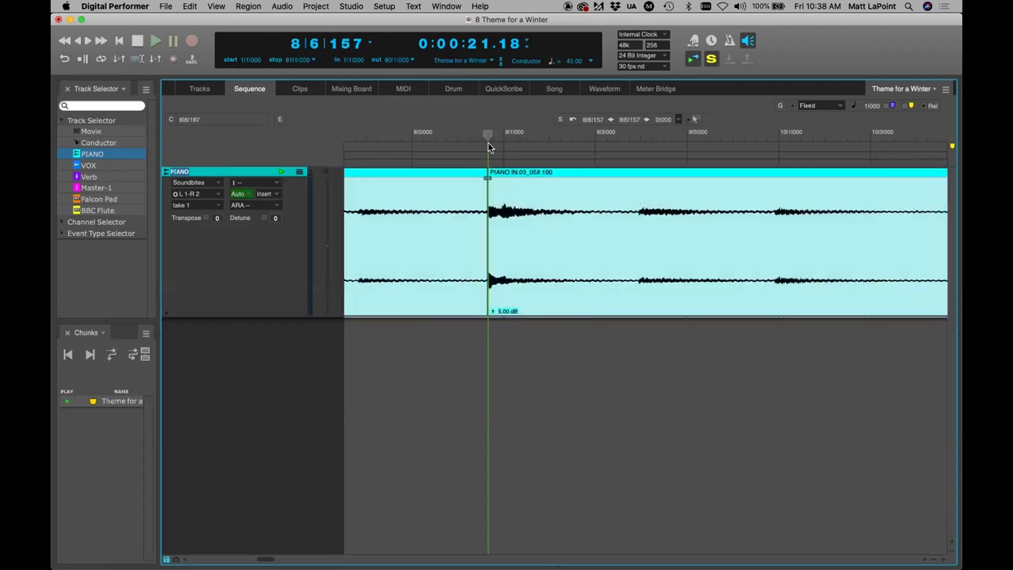
# Step: Convert the first PIANO soundbite to MIDI on the clipboard using Melodyne with the Polyphonic Sustain algorithm
pyautogui.press('super+bracketleft')
pyautogui.press('super+bracketleft')
pyautogui.press('super+bracketleft')
pyautogui.press('super+bracketleft')
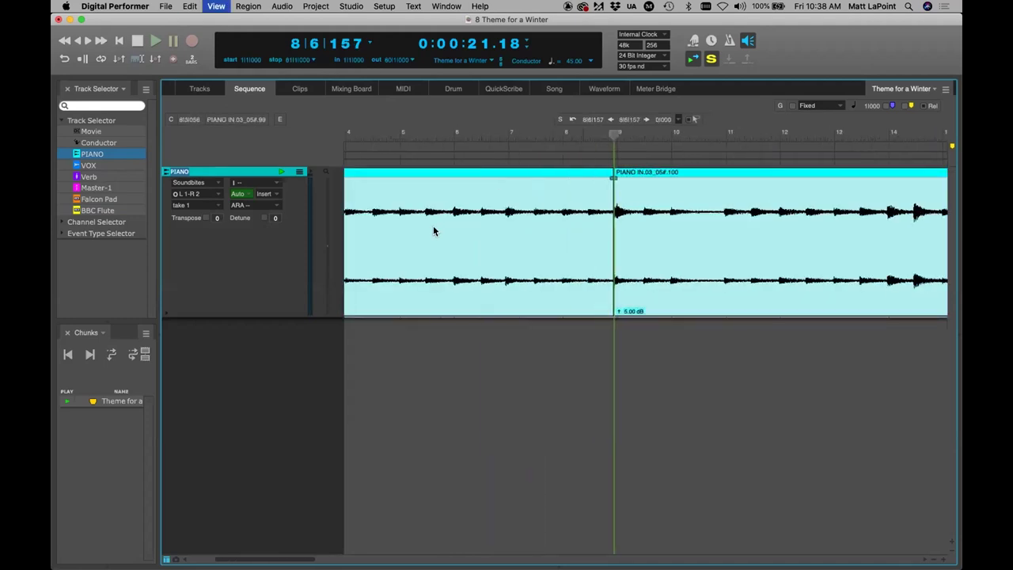
pyautogui.click(190, 6)
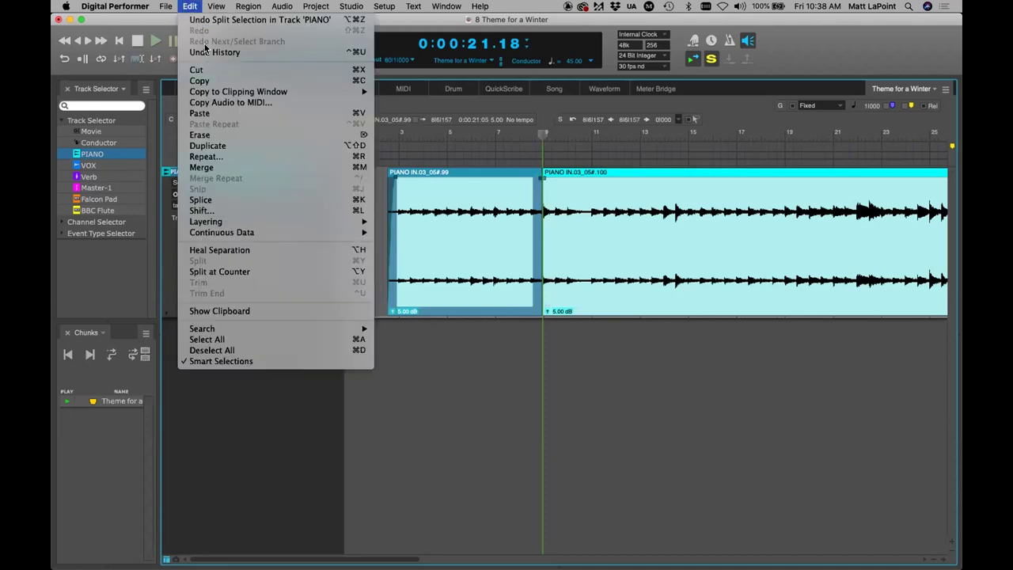
pyautogui.click(226, 102)
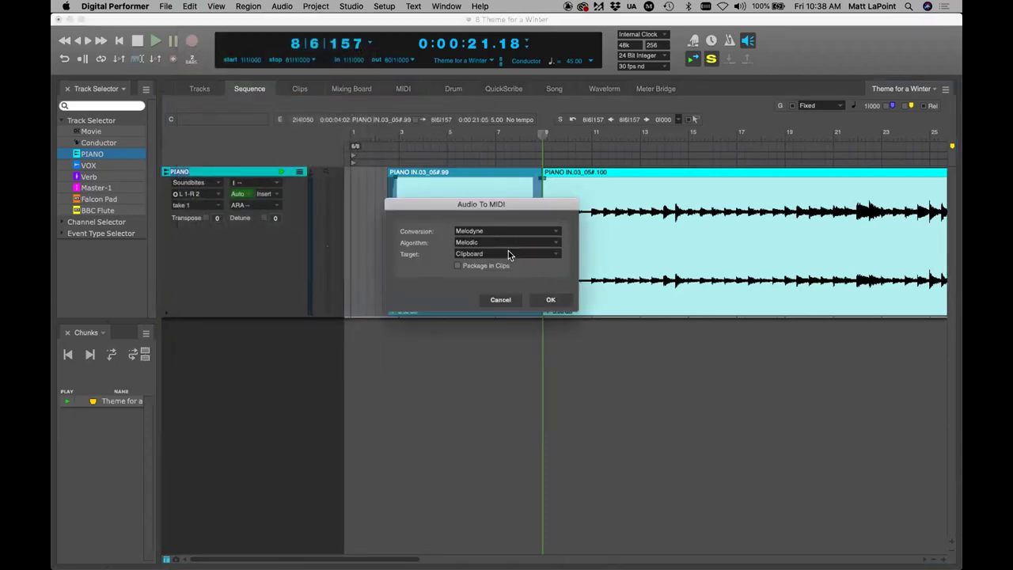
pyautogui.click(511, 247)
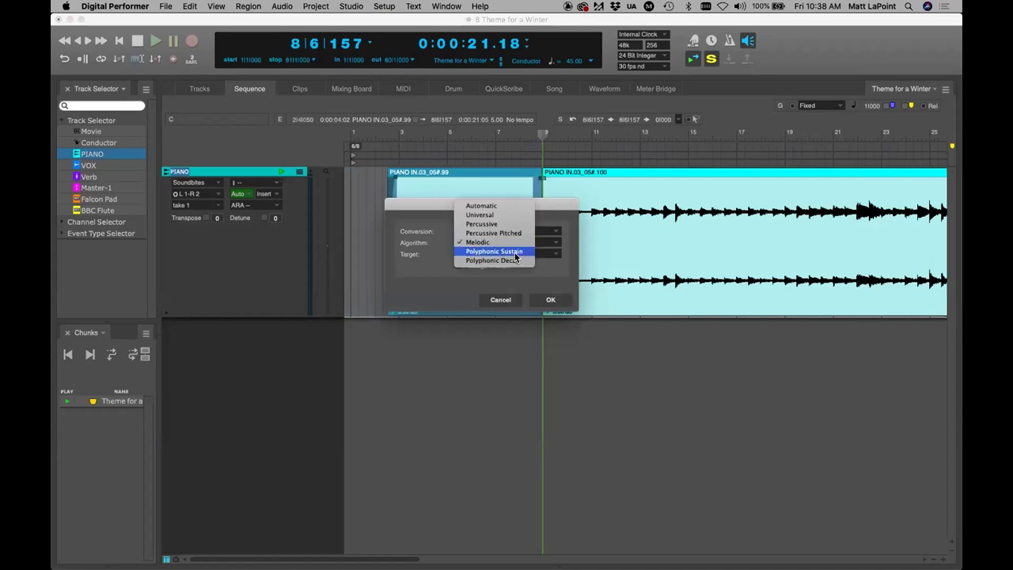
pyautogui.click(515, 255)
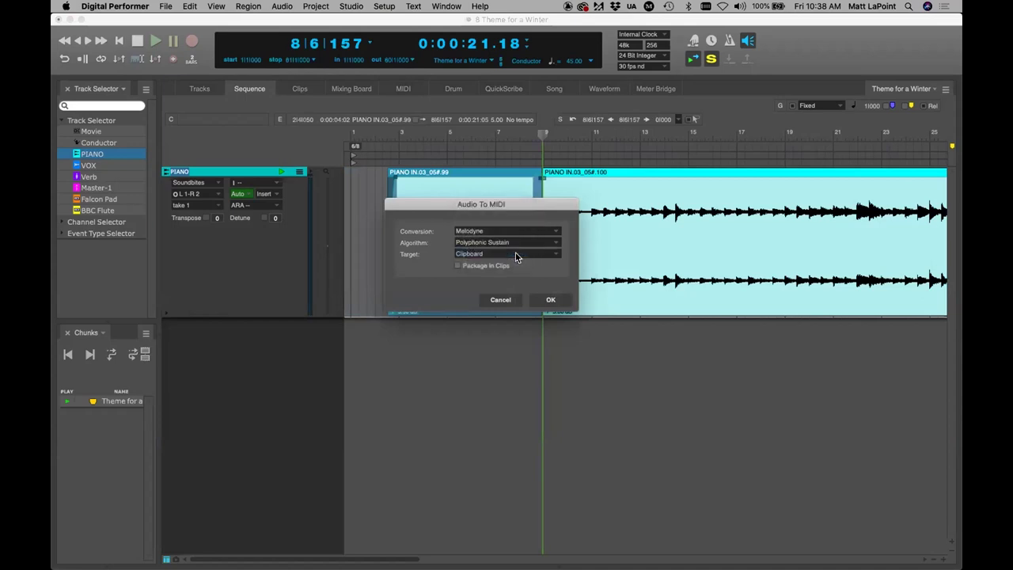
pyautogui.click(550, 304)
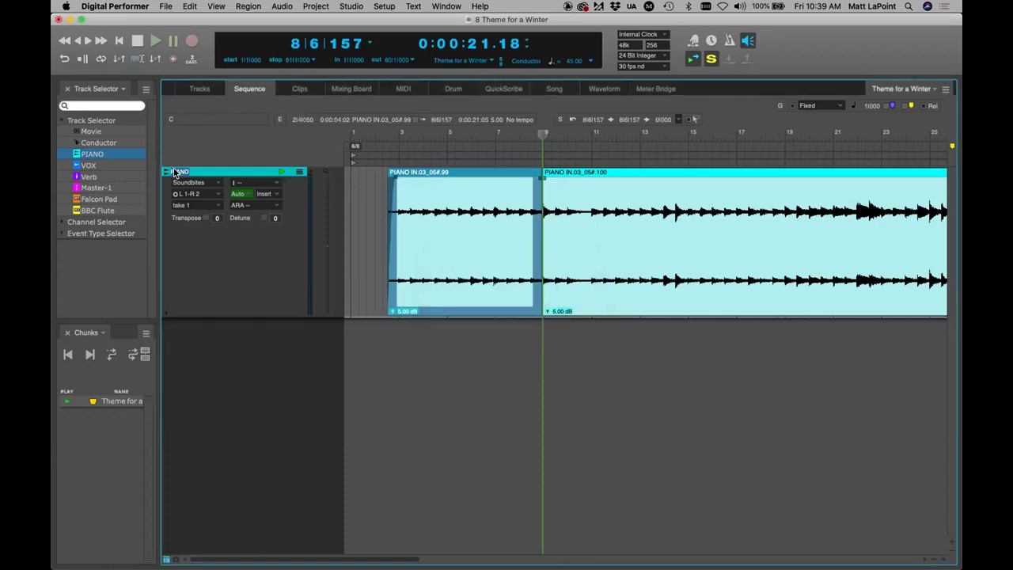
# Step: Show only Falcon Pad, paste the converted piano notes into it and enlarge the track to inspect them
pyautogui.click(122, 198)
pyautogui.click(123, 155)
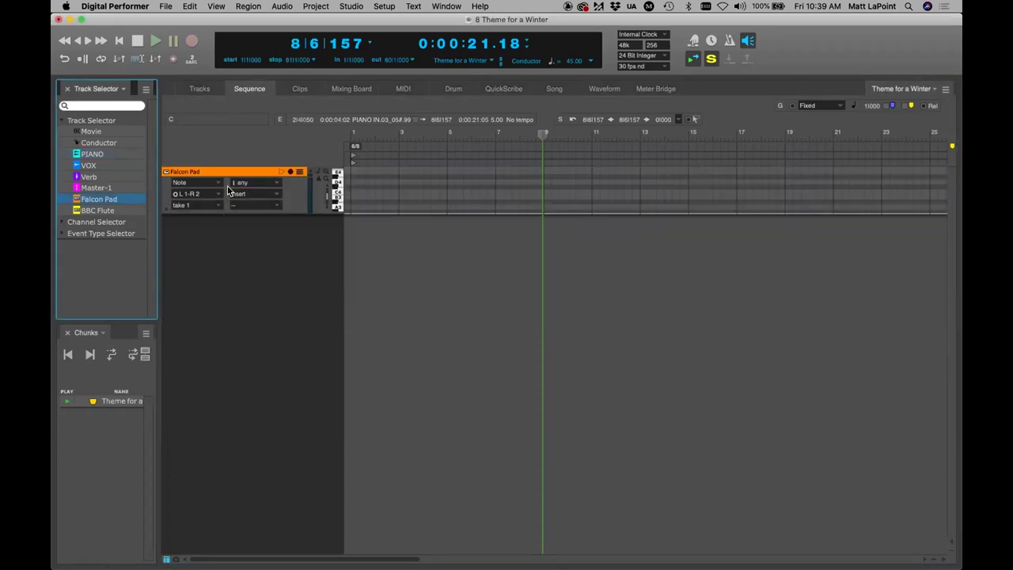
pyautogui.click(220, 171)
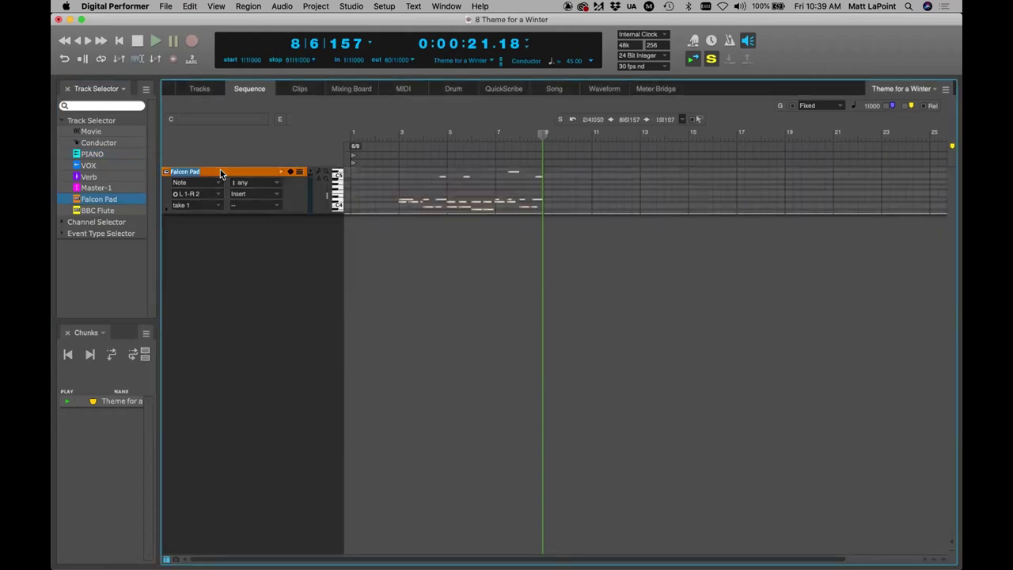
pyautogui.moveTo(235, 208); pyautogui.dragTo(262, 398)
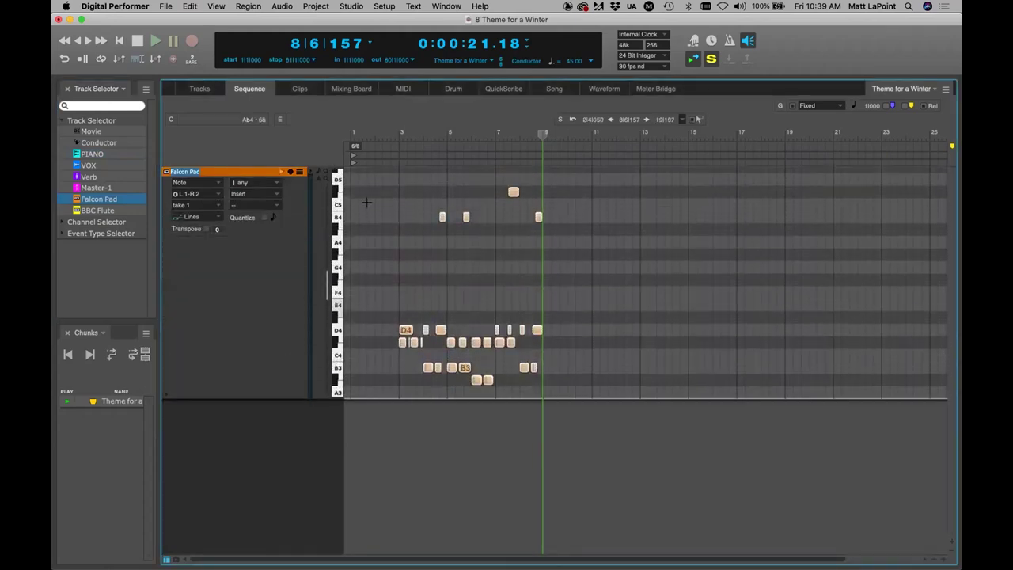
pyautogui.click(385, 131)
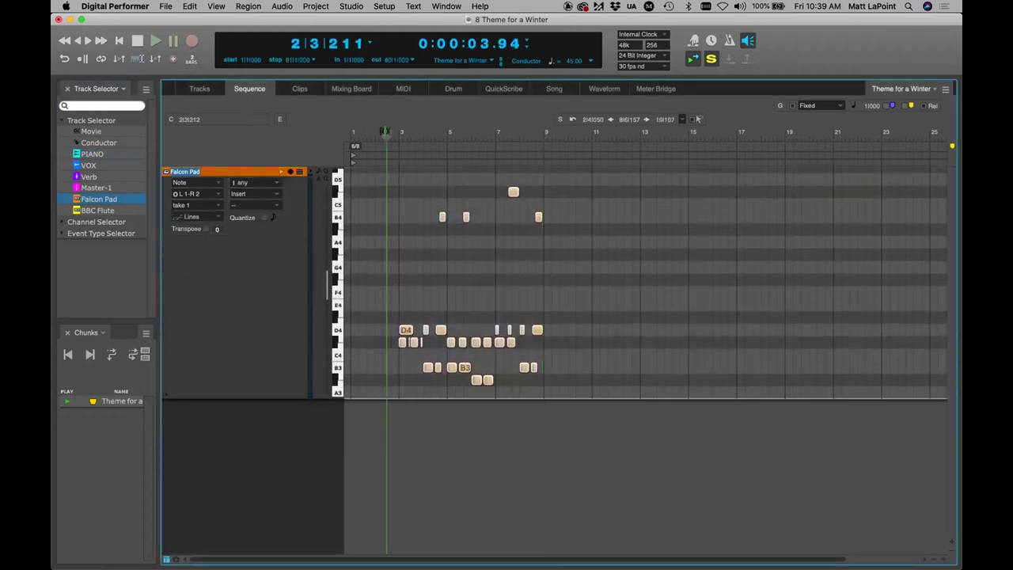
# Step: Show all six tracks in the mixing board with solo off, setting Falcon Pad to -12.5 and BBC Flute to -3.20
pyautogui.click(353, 89)
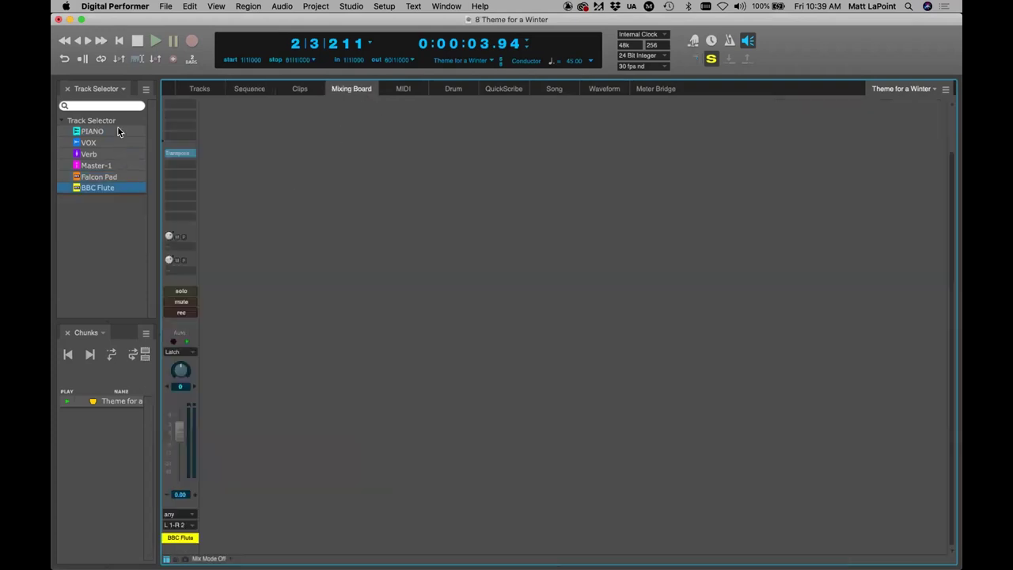
pyautogui.moveTo(117, 131); pyautogui.dragTo(119, 221)
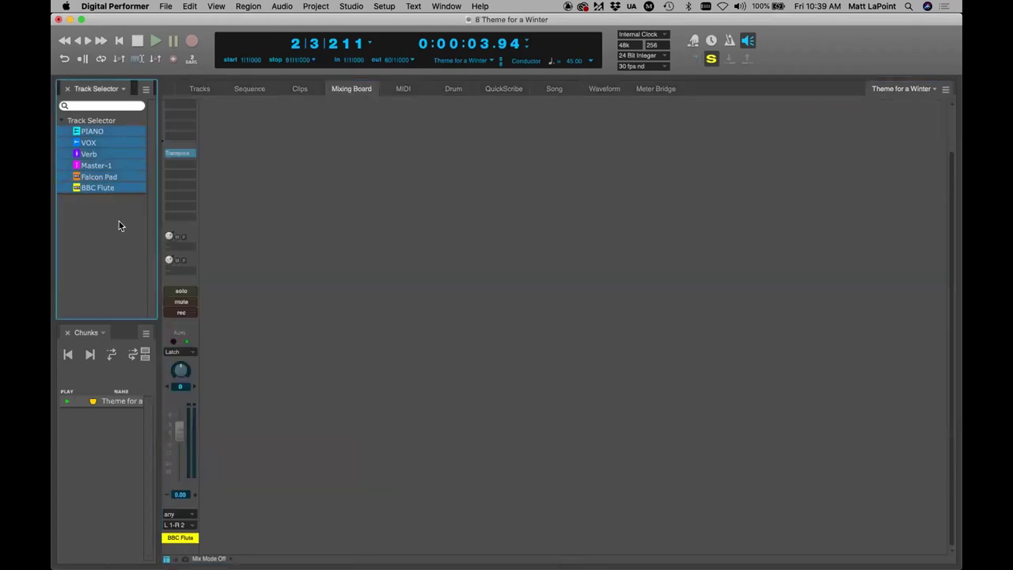
pyautogui.click(180, 291)
pyautogui.moveTo(359, 430); pyautogui.dragTo(331, 455)
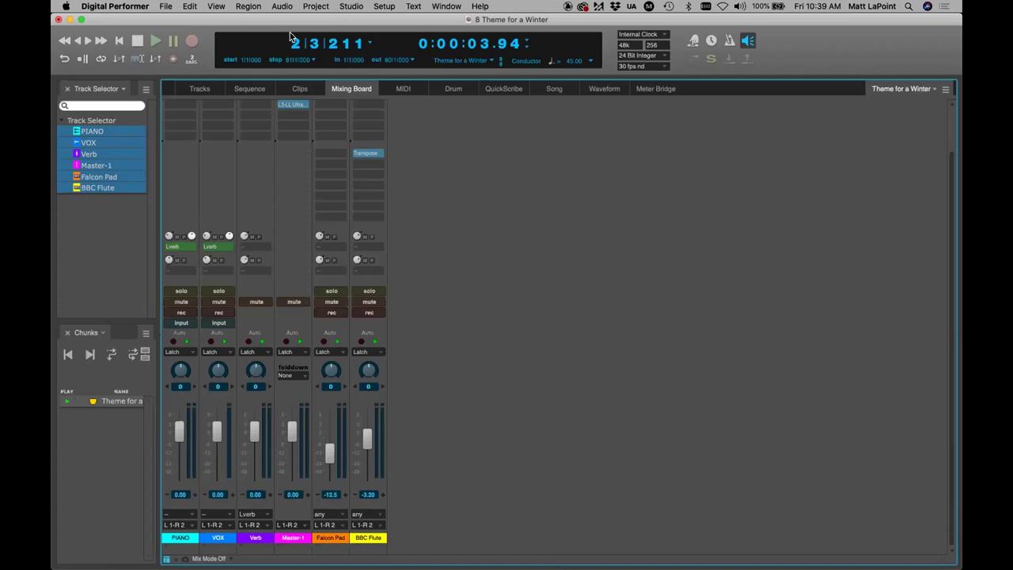
# Step: Play the sequence from the beginning and set Falcon Pad's level to -12.0 during playback
pyautogui.press('Return')
pyautogui.press('space')
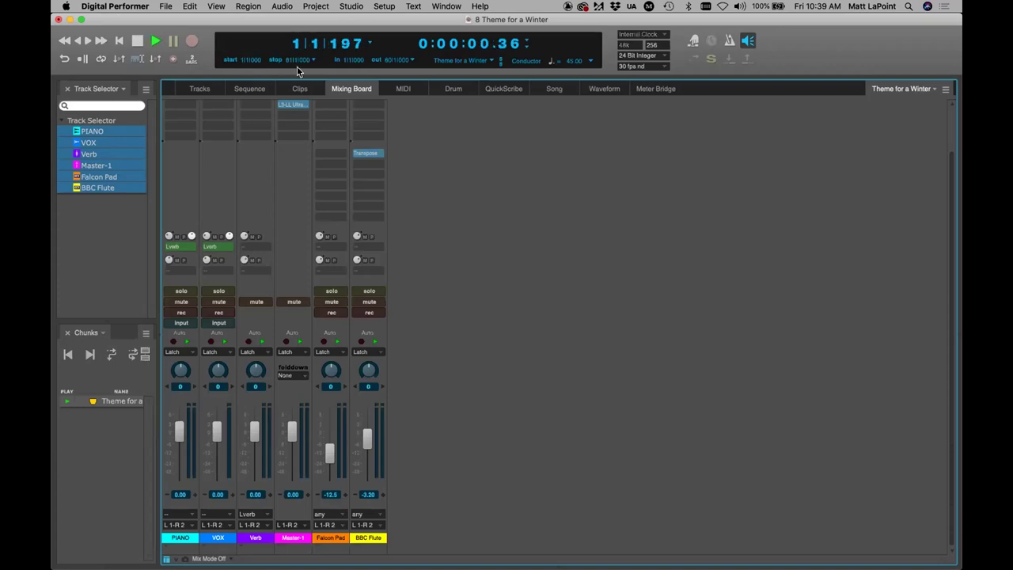
pyautogui.moveTo(325, 461); pyautogui.dragTo(328, 465)
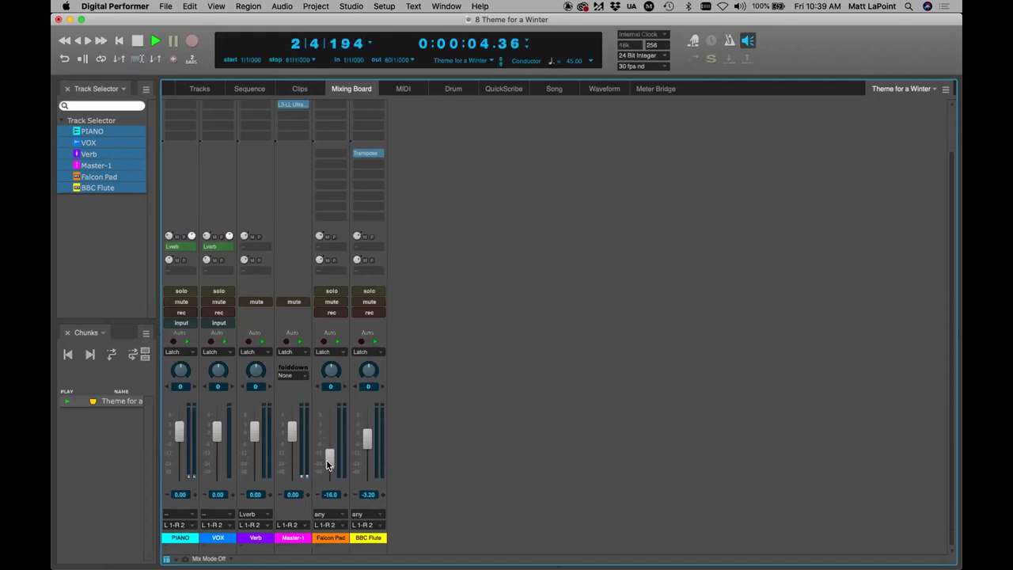
pyautogui.moveTo(328, 463); pyautogui.dragTo(329, 456)
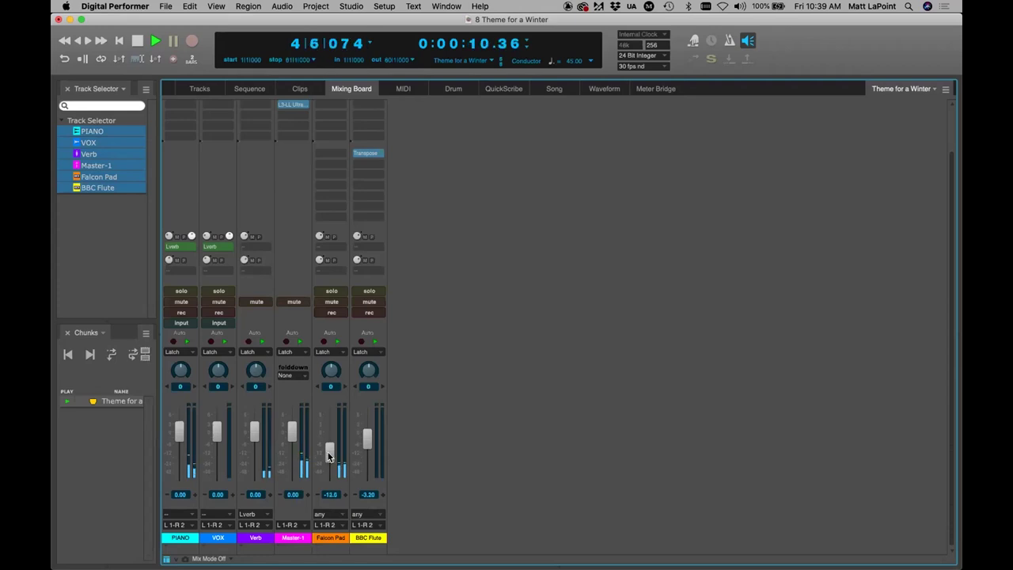
pyautogui.moveTo(329, 456); pyautogui.dragTo(328, 452)
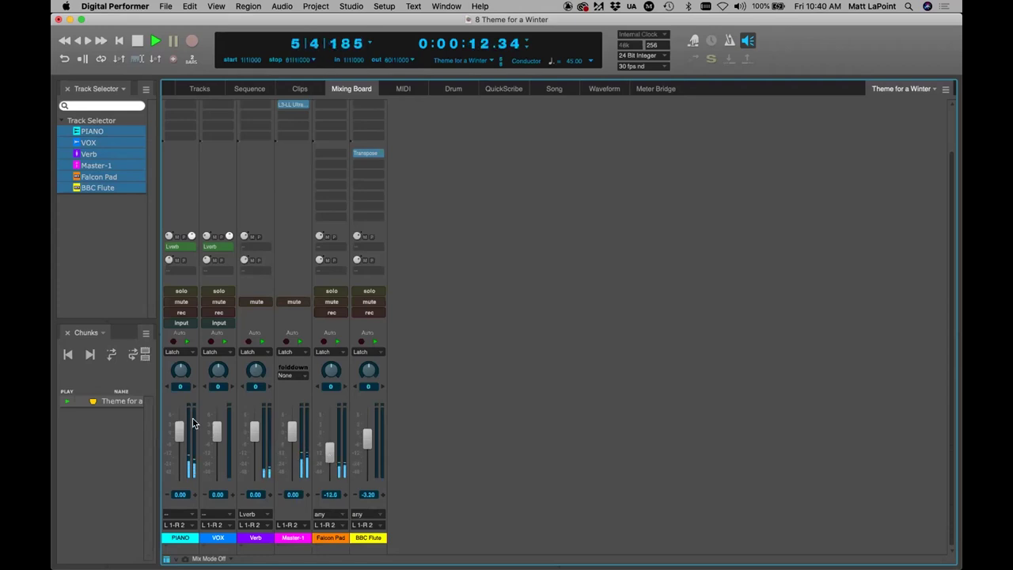
# Step: Balance the remaining levels during playback: PIANO +2.00, VOX +1.40 and BBC Flute -2.80, and stop playback
pyautogui.moveTo(179, 433); pyautogui.dragTo(179, 429)
pyautogui.moveTo(367, 445); pyautogui.dragTo(369, 451)
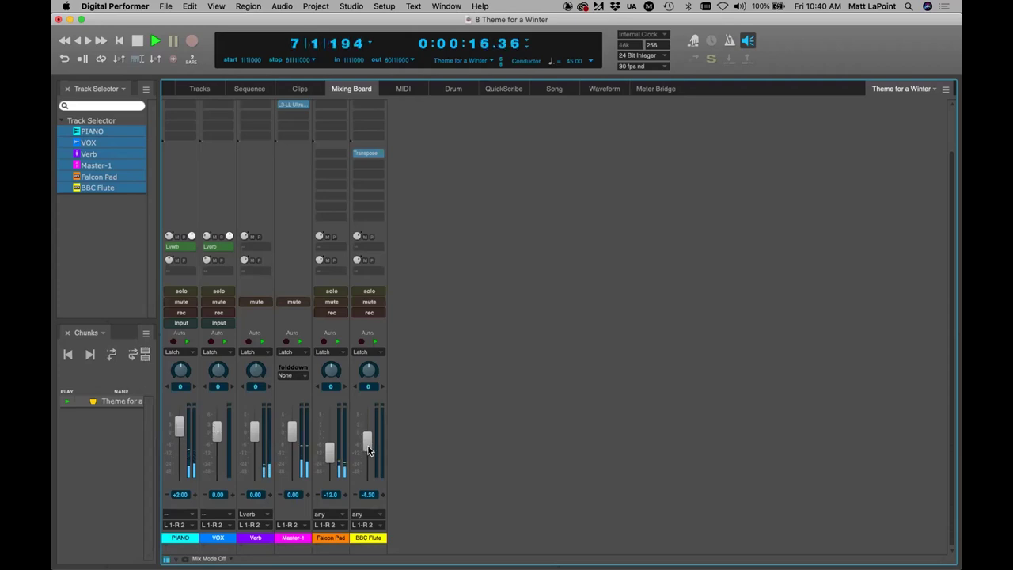
pyautogui.moveTo(221, 433); pyautogui.dragTo(220, 432)
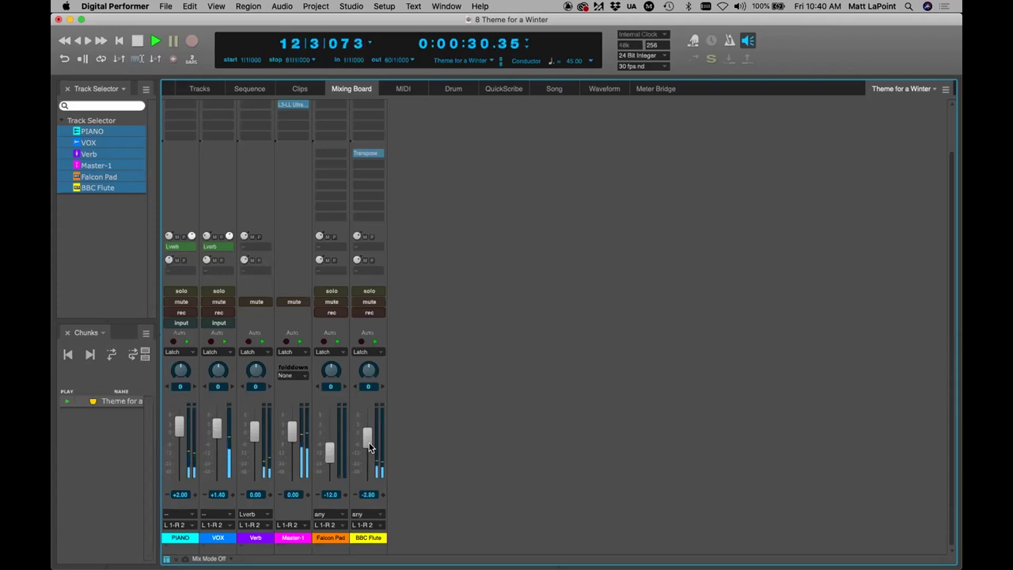
pyautogui.press('space')
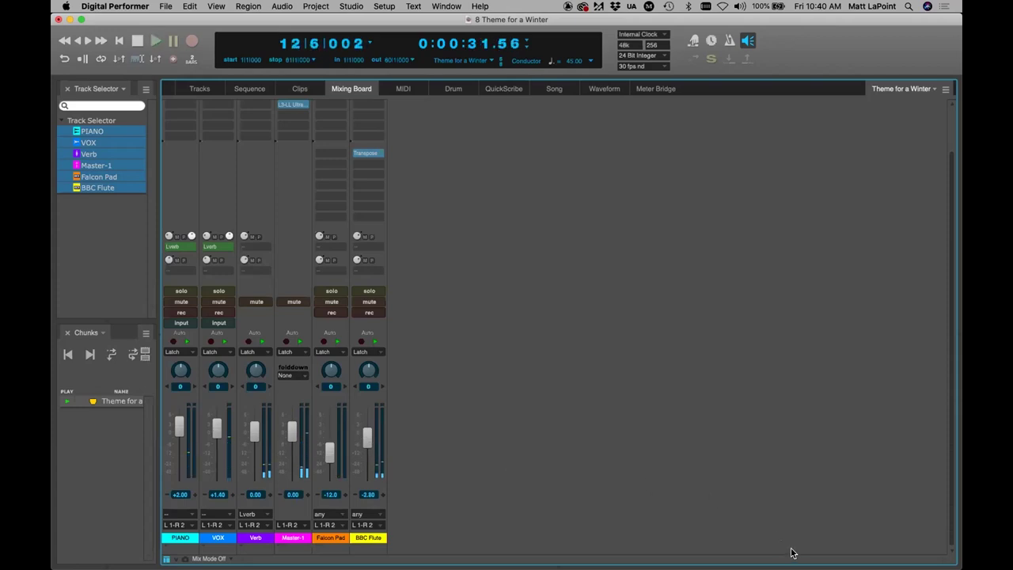